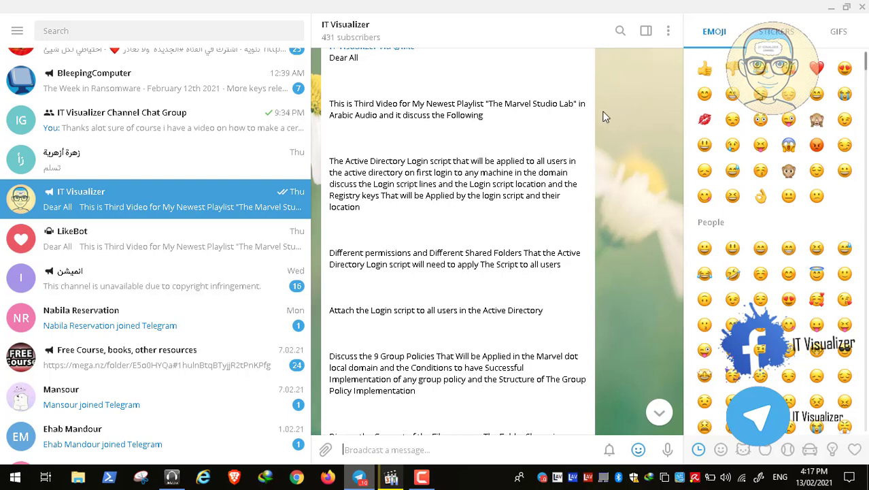
- Open This PC's properties to view the computer's system information, then close the window
{"action": "left_click", "coordinate": [831, 7]}
{"action": "left_click", "coordinate": [24, 158]}
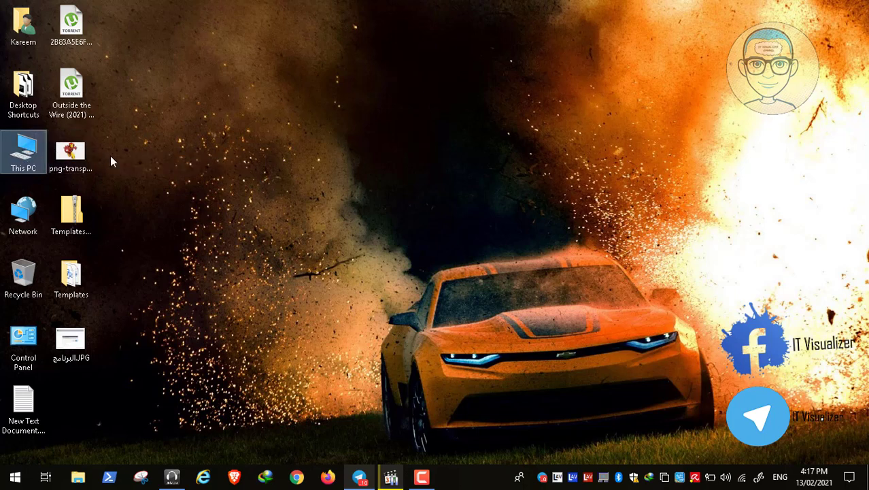
{"action": "right_click", "coordinate": [26, 163]}
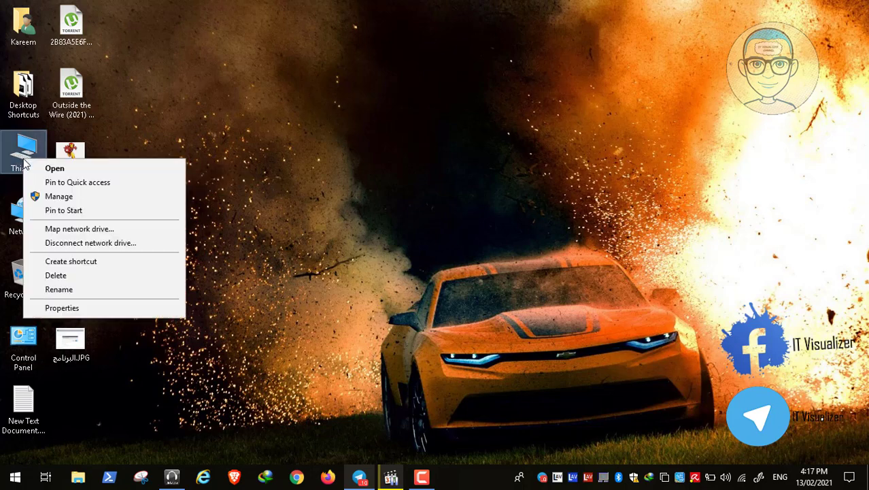
{"action": "left_click", "coordinate": [102, 310]}
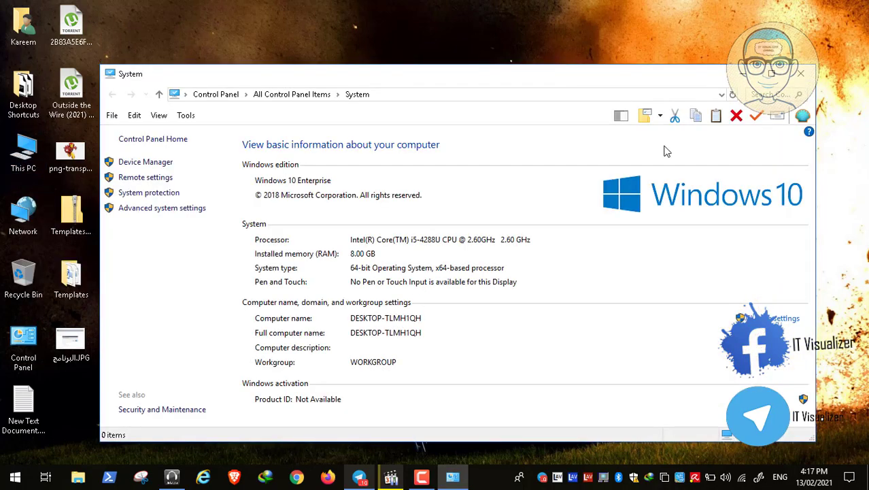
{"action": "left_click", "coordinate": [803, 76]}
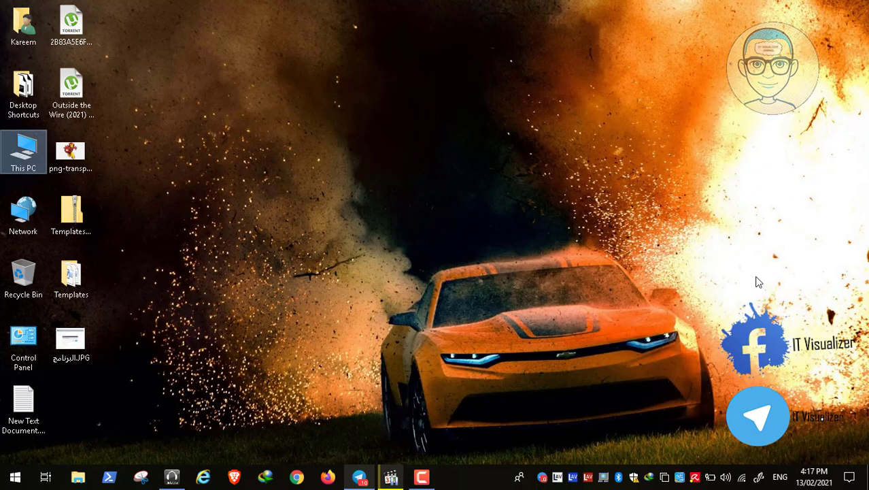
- Switch to Telegram and scroll through the IT Visualizer channel's video description post
{"action": "left_click", "coordinate": [780, 478]}
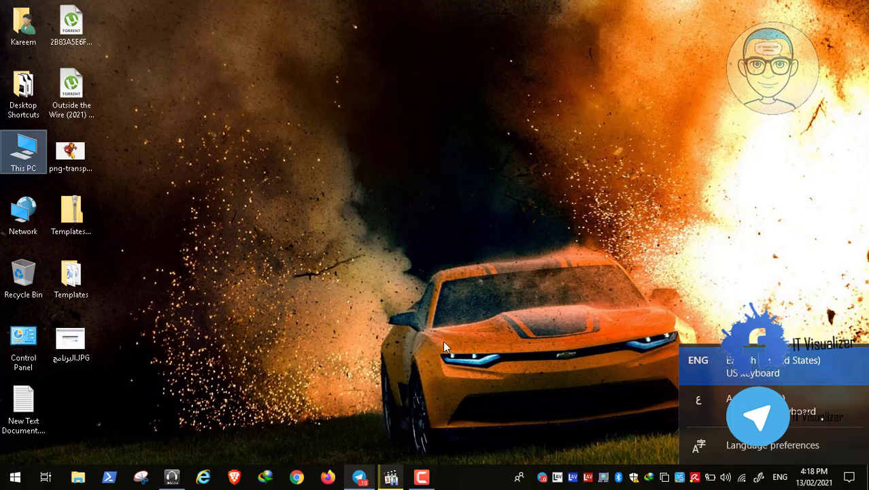
{"action": "left_click", "coordinate": [364, 477]}
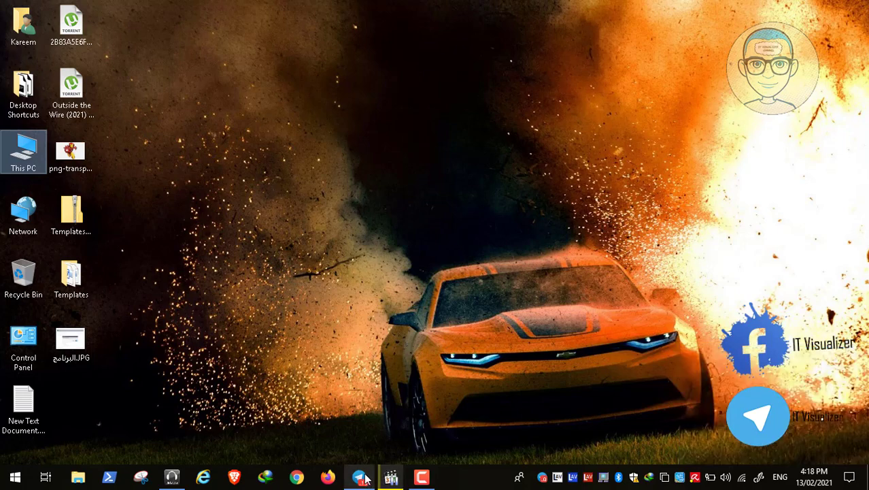
{"action": "left_click", "coordinate": [361, 477]}
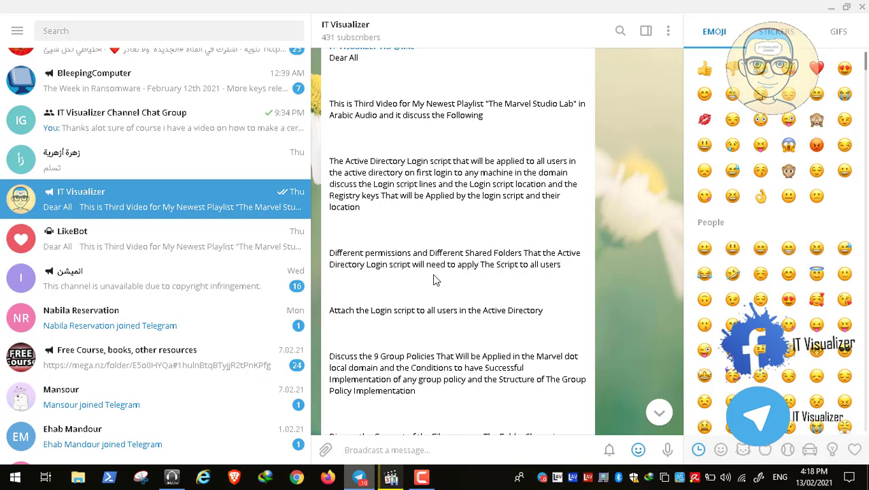
{"action": "scroll", "coordinate": [442, 276], "scroll_direction": "down", "scroll_amount": 2}
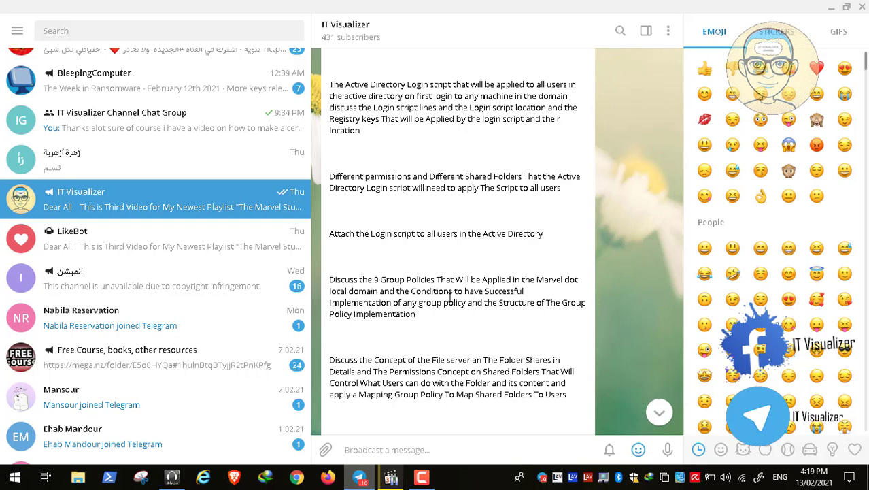
{"action": "scroll", "coordinate": [456, 323], "scroll_direction": "down", "scroll_amount": 2}
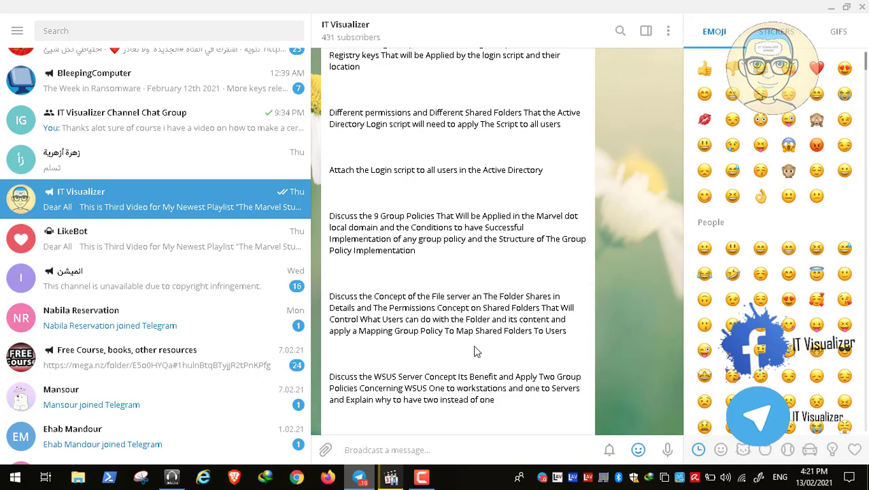
{"action": "scroll", "coordinate": [494, 353], "scroll_direction": "down", "scroll_amount": 1}
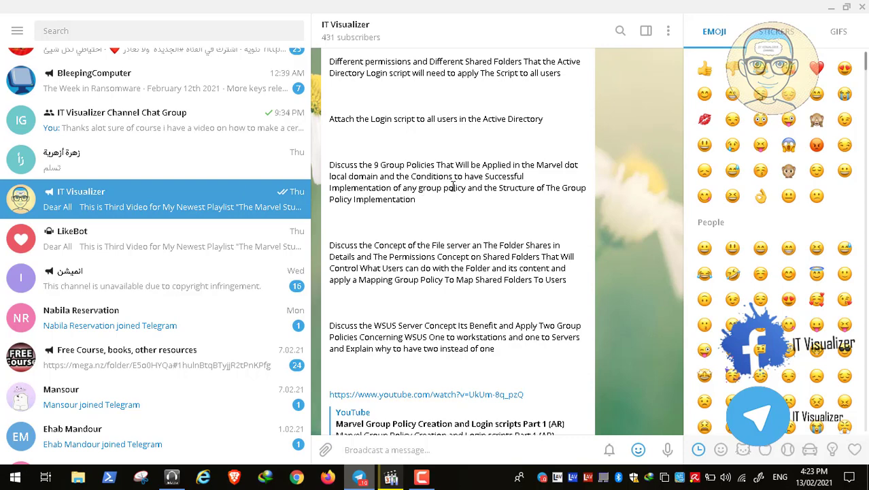
- Minimize Telegram, open the media player with the recorded lab session and start playback
{"action": "left_click", "coordinate": [832, 7]}
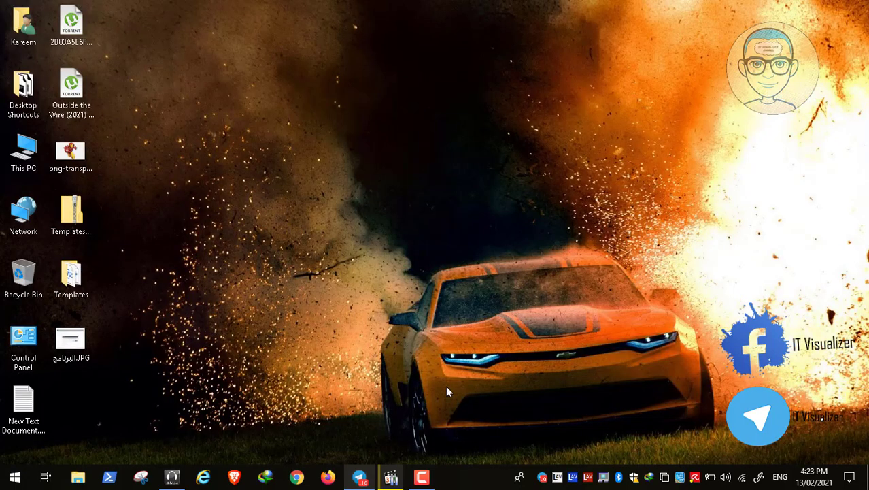
{"action": "left_click", "coordinate": [391, 476]}
{"action": "double_click", "coordinate": [287, 277]}
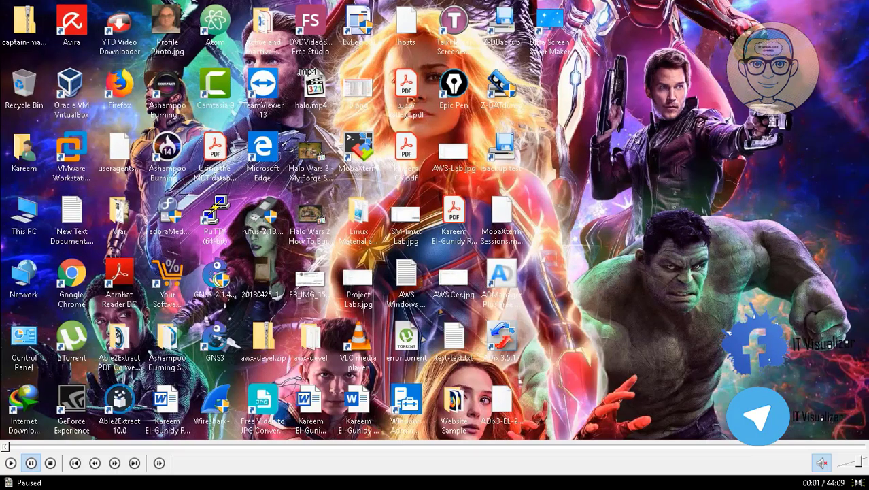
{"action": "left_click", "coordinate": [13, 464]}
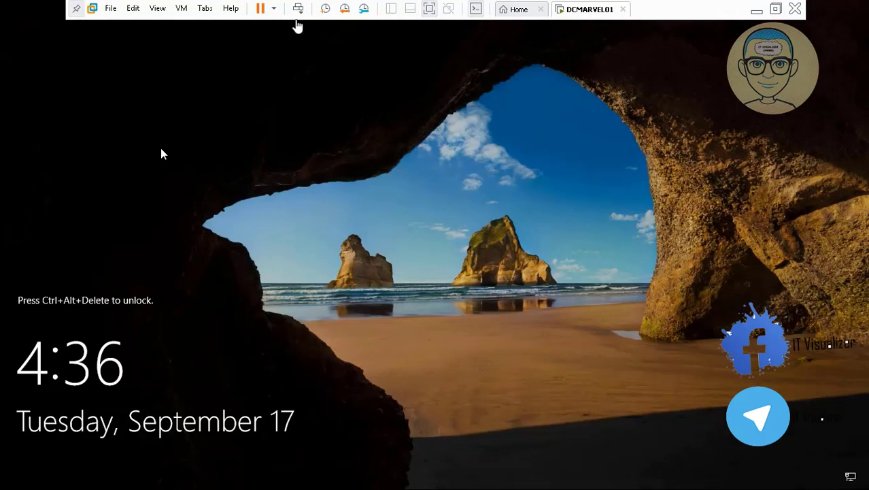
- Unlock the DCMARVEL01 virtual machine and enter the MARVEL\Administrator account password
{"action": "left_click", "coordinate": [298, 8]}
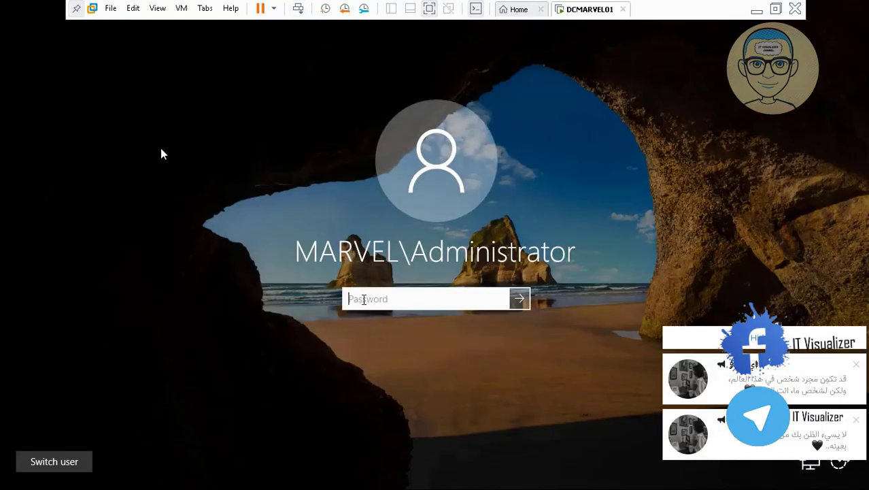
{"action": "type", "text": "P@ssw0"}
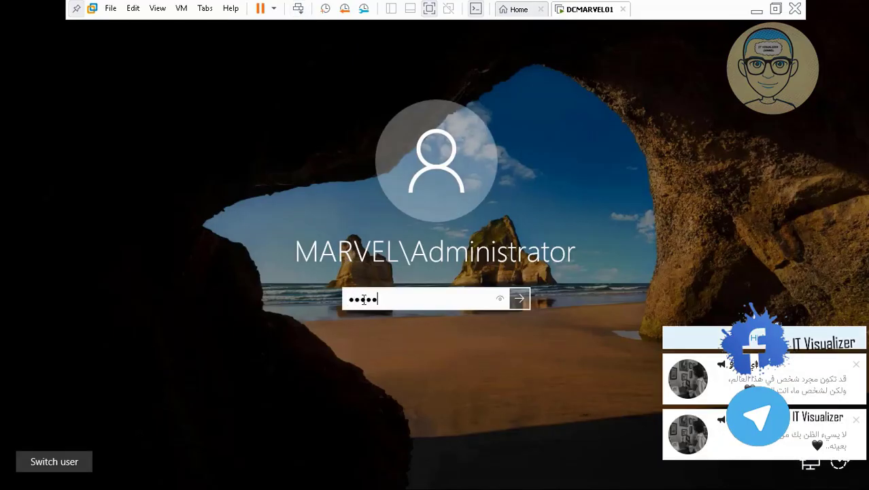
{"action": "type", "text": "••••"}
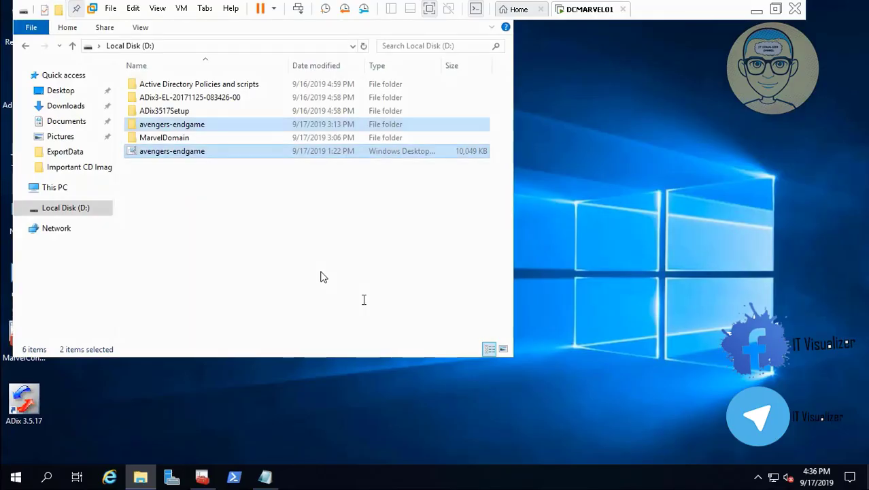
- Open the Active Directory Policies and scripts folder on drive D, then its Backgrounds subfolder
{"action": "double_click", "coordinate": [253, 92]}
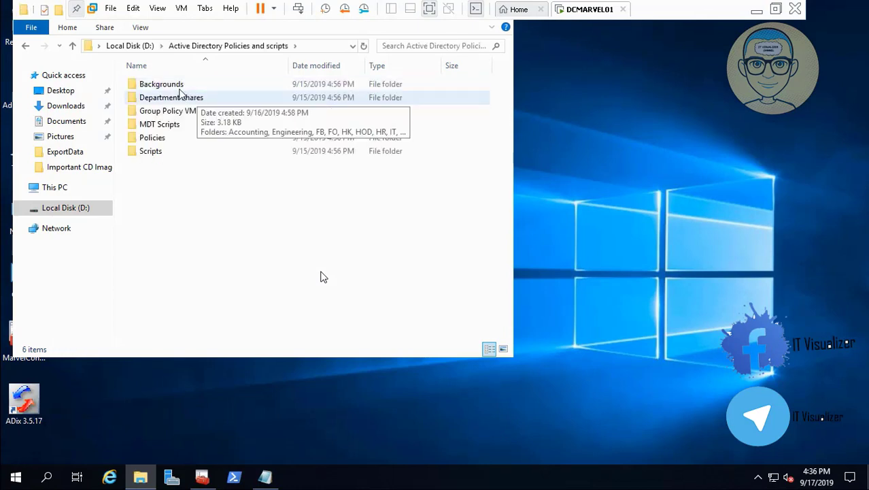
{"action": "left_click", "coordinate": [178, 89]}
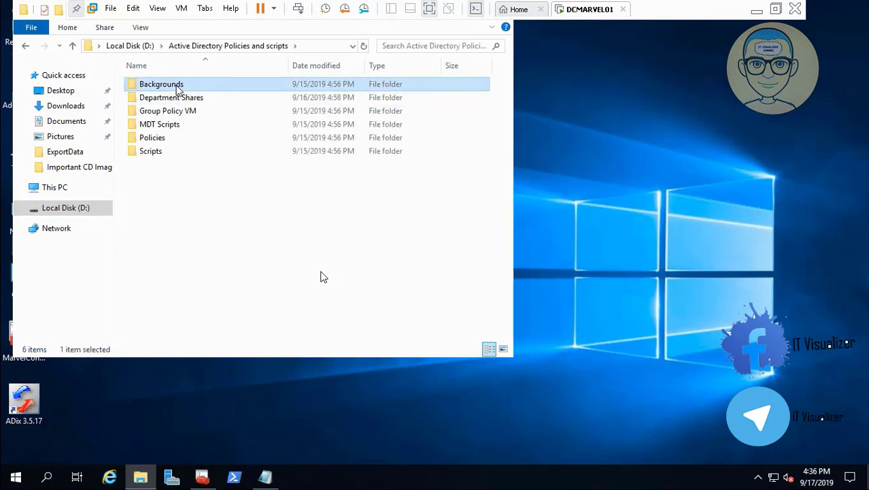
{"action": "double_click", "coordinate": [179, 89]}
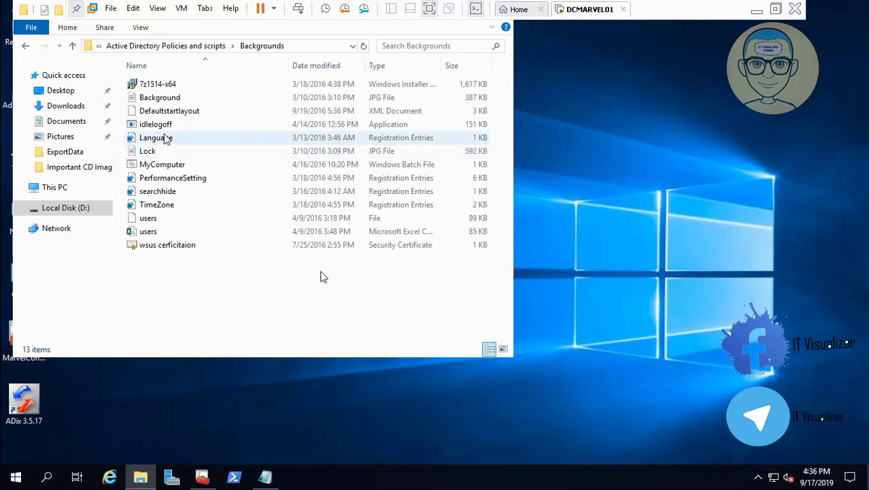
- Open the MyComputer batch file for editing in Notepad and scroll across its registry commands
{"action": "right_click", "coordinate": [167, 166]}
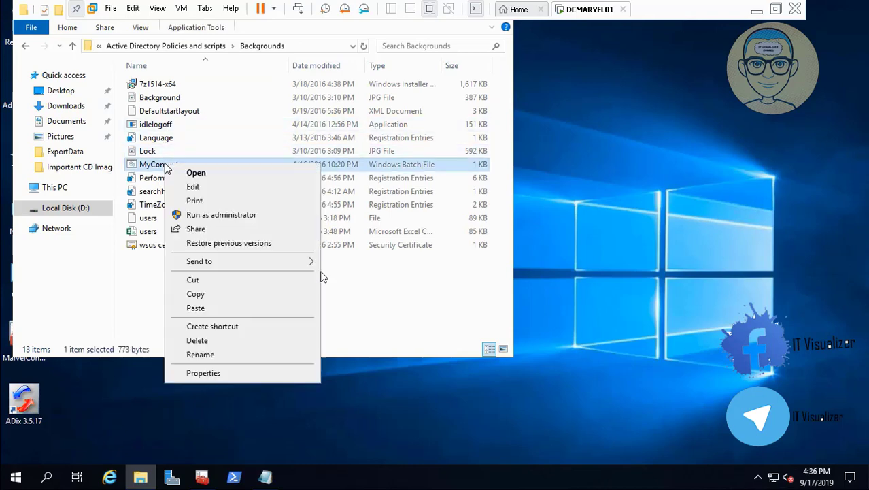
{"action": "left_click", "coordinate": [194, 186]}
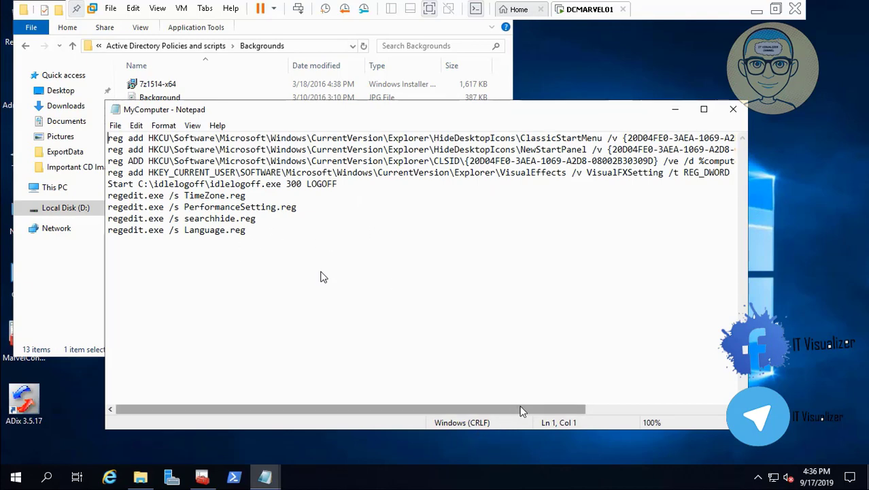
{"action": "left_click_drag", "start_coordinate": [521, 411], "coordinate": [697, 409]}
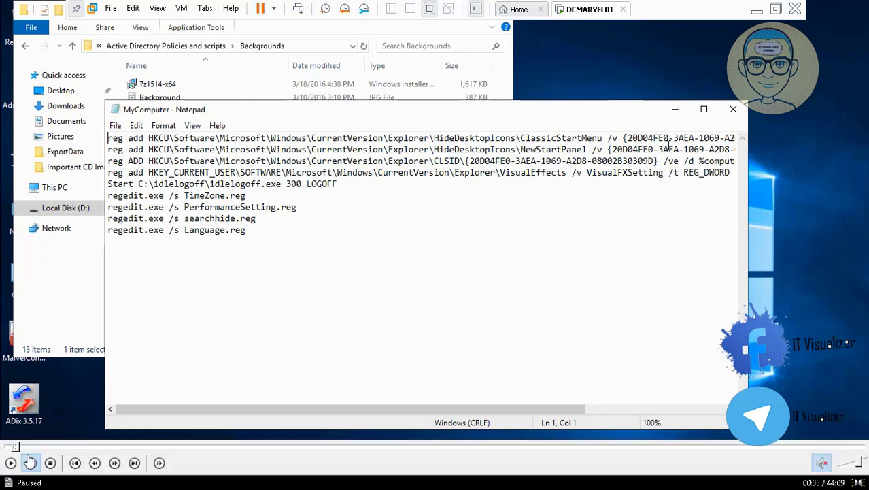
{"action": "left_click", "coordinate": [11, 464]}
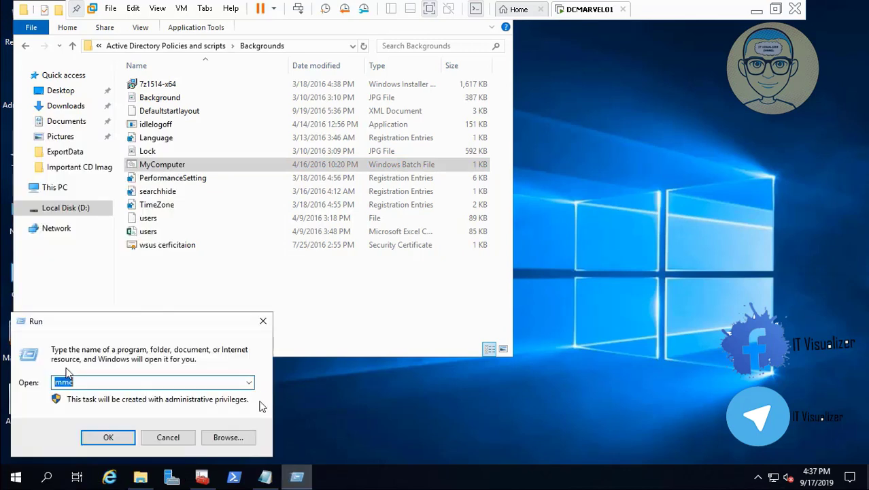
- Open \\marvel.local\SYSVOL through the Run dialog
{"action": "type", "text": "\\\\"}
{"action": "type", "text": "marvel.local\\"}
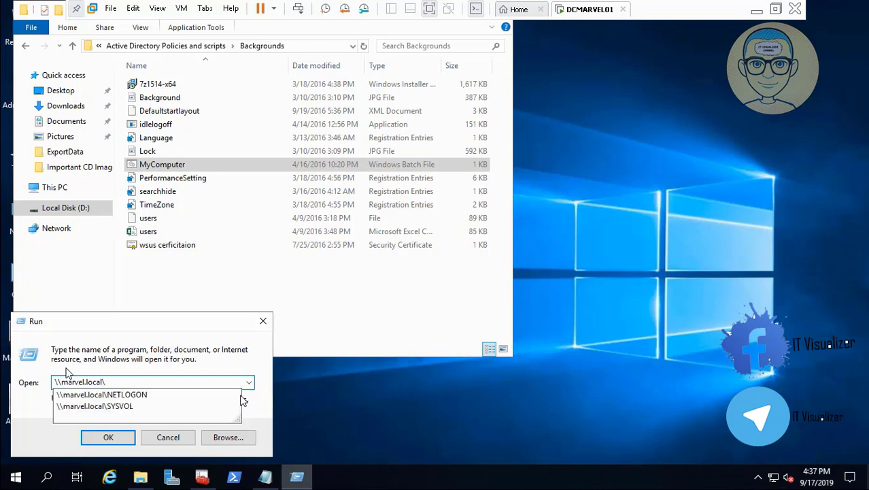
{"action": "key", "text": "Down"}
{"action": "key", "text": "Down"}
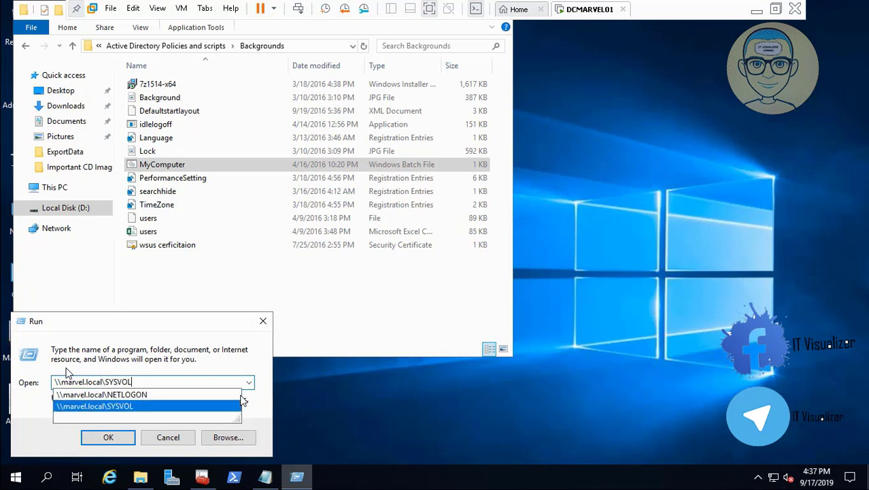
{"action": "key", "text": "Return"}
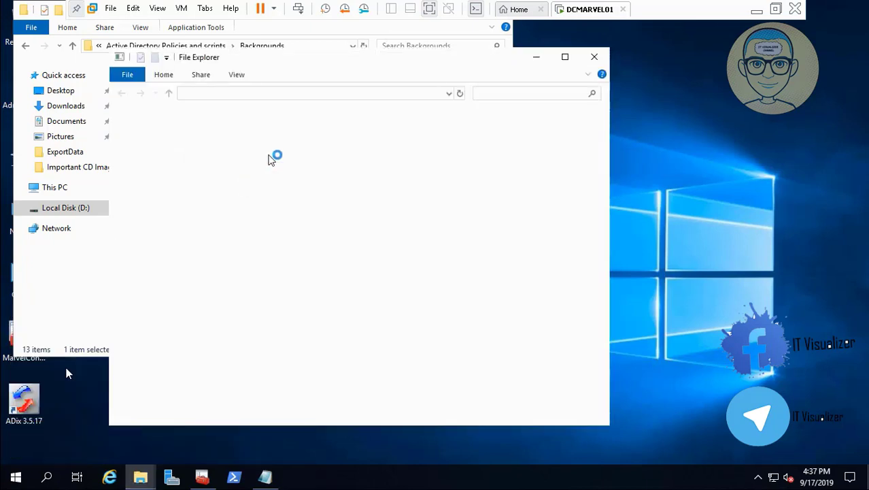
- Paste the MyComputer batch file into the MARVEL.LOCAL scripts folder inside SYSVOL
{"action": "double_click", "coordinate": [271, 130]}
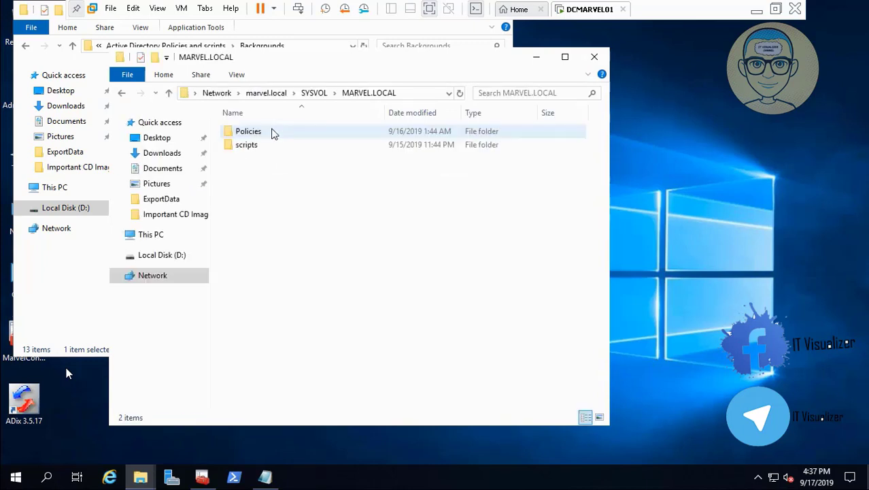
{"action": "double_click", "coordinate": [259, 147]}
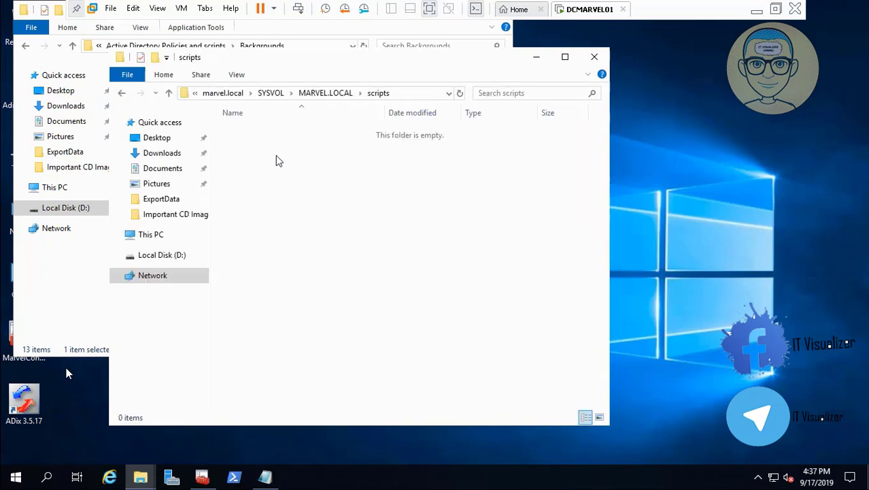
{"action": "right_click", "coordinate": [276, 156]}
{"action": "left_click", "coordinate": [308, 244]}
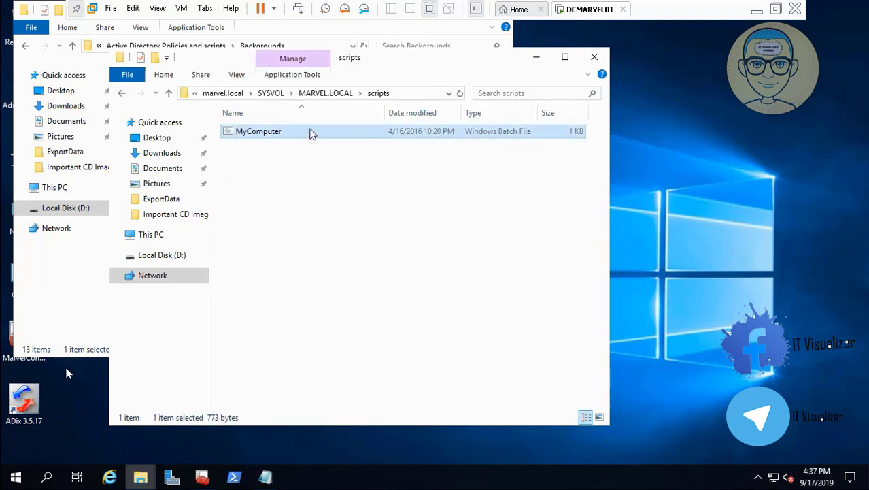
{"action": "mouse_move", "coordinate": [23, 465]}
{"action": "mouse_move", "coordinate": [132, 454]}
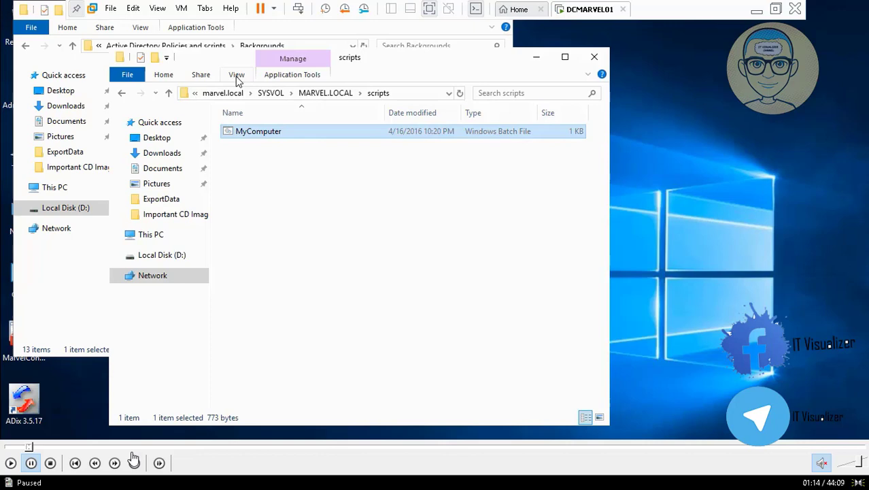
{"action": "left_click", "coordinate": [29, 449]}
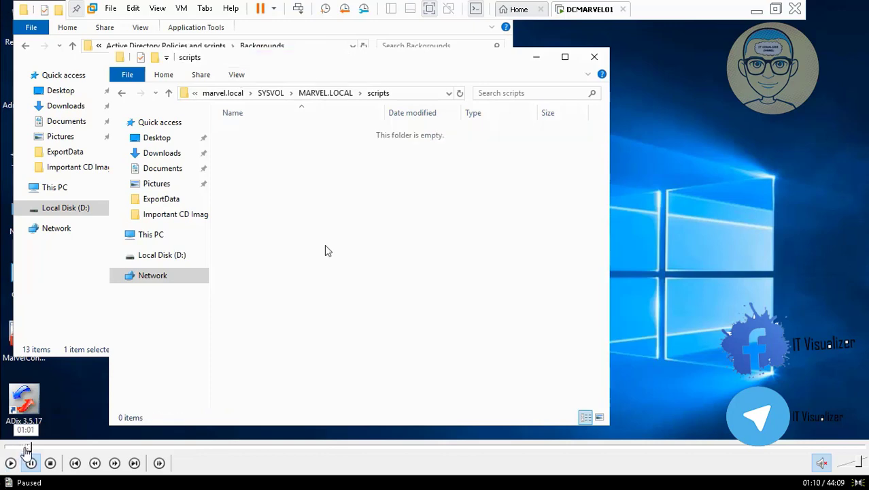
{"action": "left_click", "coordinate": [24, 449]}
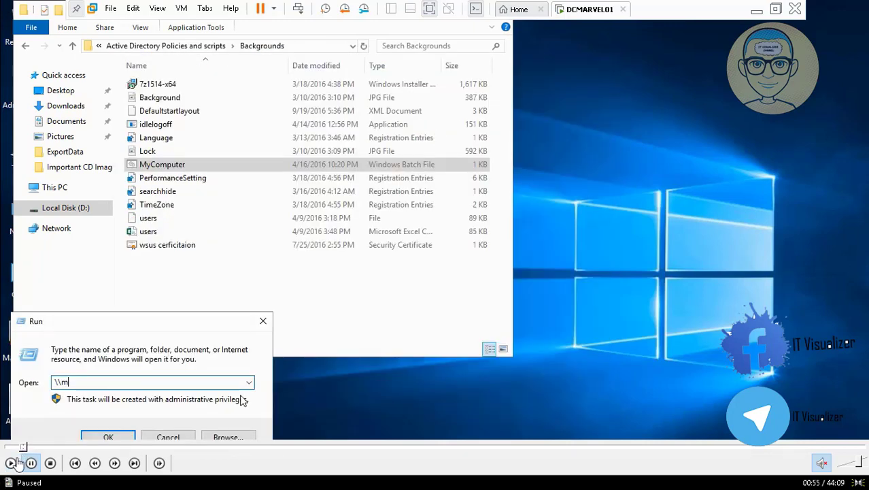
{"action": "left_click", "coordinate": [11, 463]}
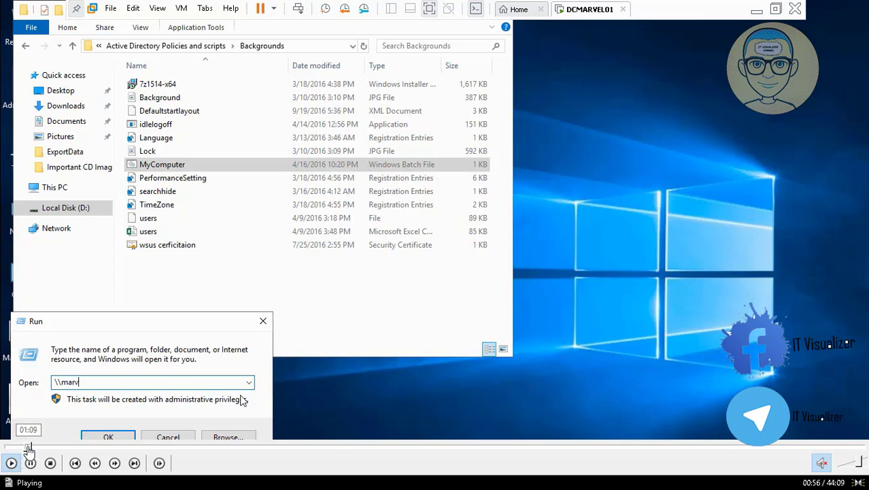
{"action": "left_click", "coordinate": [28, 449]}
{"action": "left_click", "coordinate": [27, 449]}
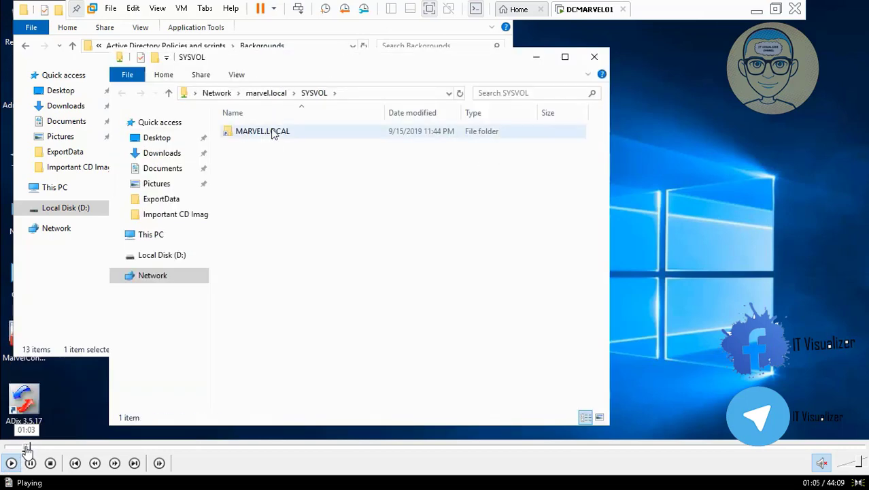
{"action": "left_click", "coordinate": [24, 449]}
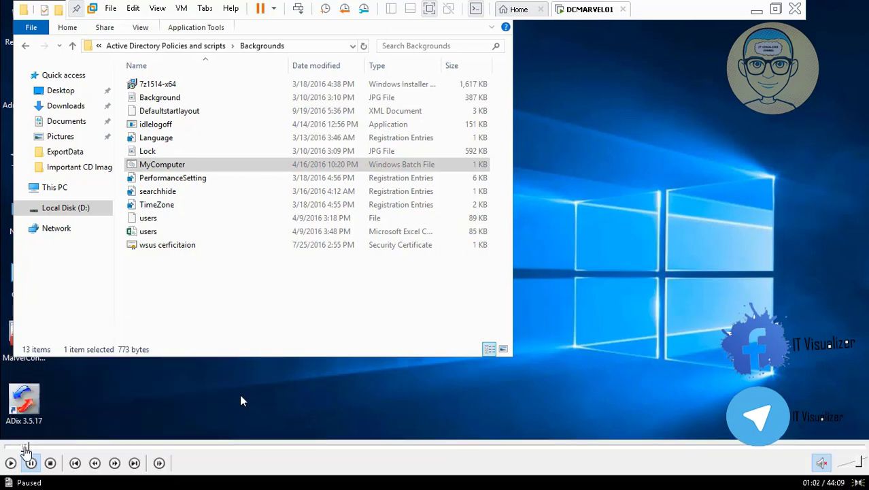
{"action": "left_click", "coordinate": [23, 448]}
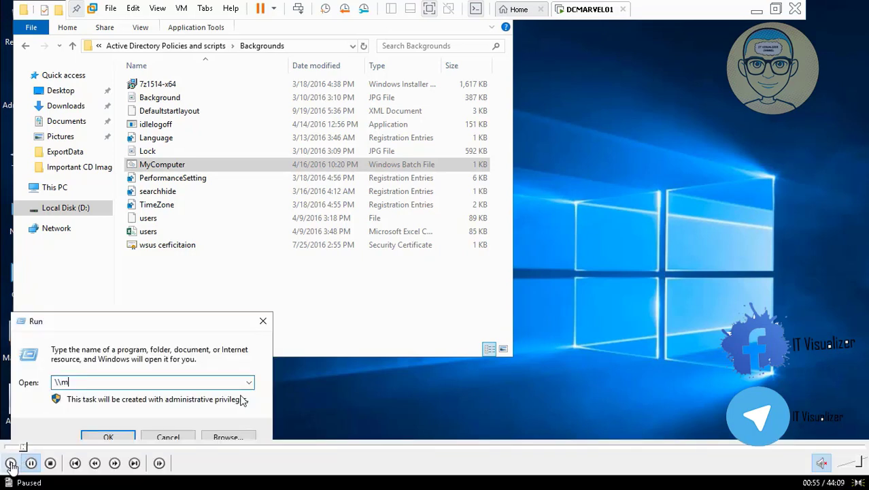
{"action": "left_click", "coordinate": [11, 463]}
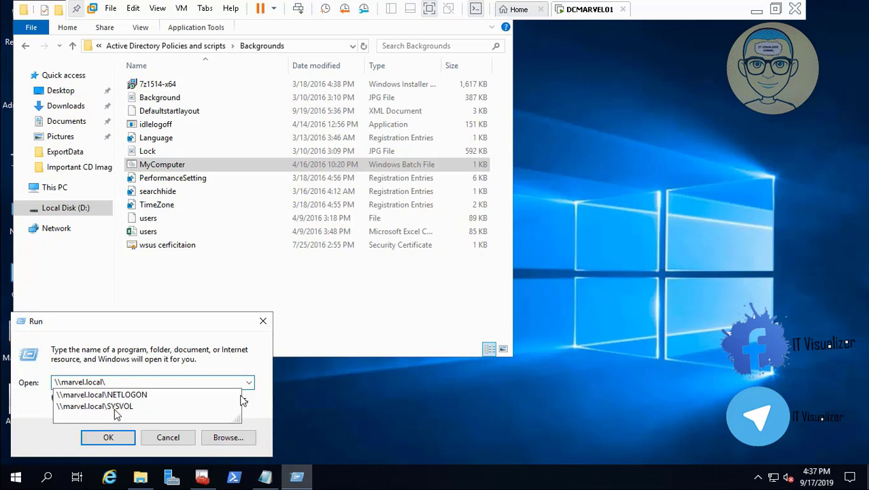
{"action": "left_click", "coordinate": [11, 465]}
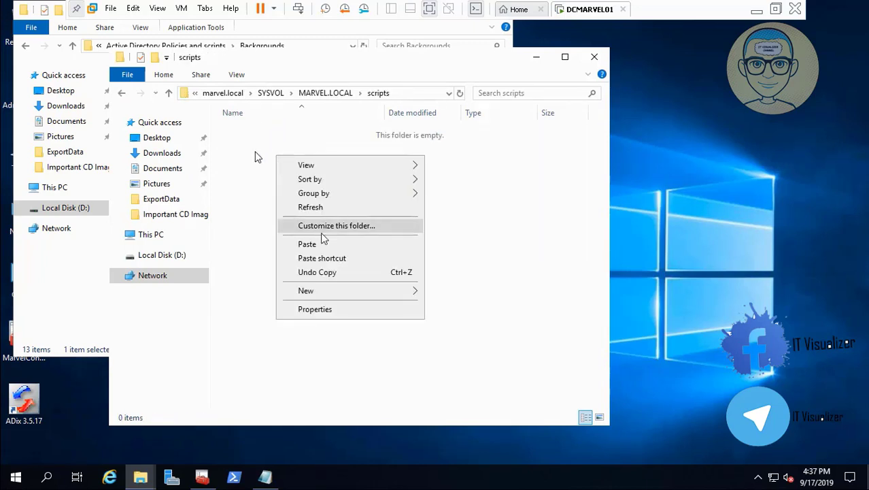
- Paste the MyComputer batch file into the SYSVOL scripts folder and turn on file name extensions
{"action": "left_click", "coordinate": [323, 243]}
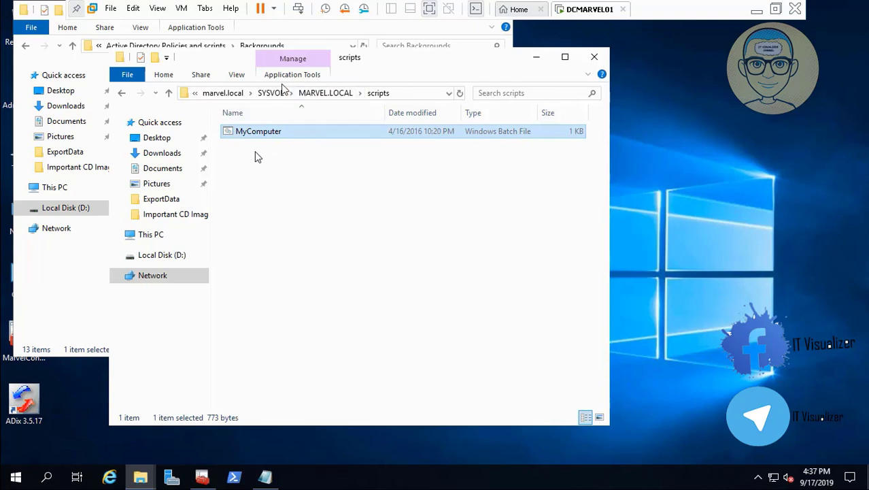
{"action": "left_click", "coordinate": [237, 76]}
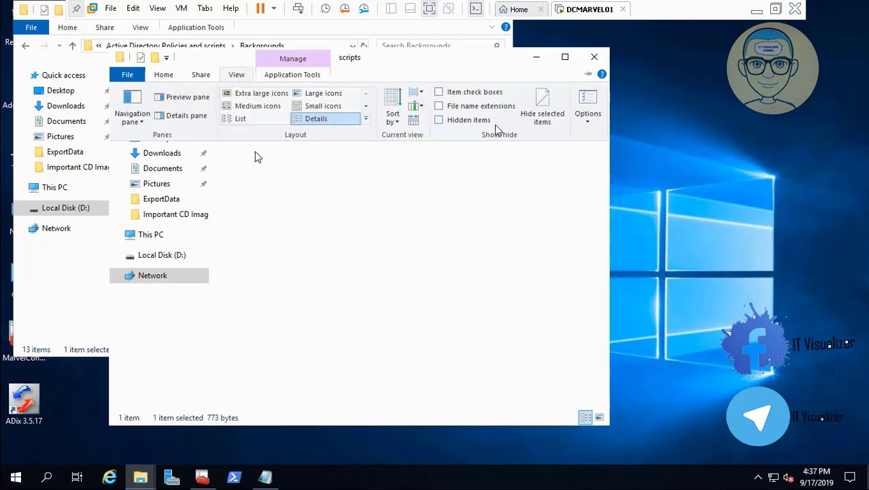
{"action": "left_click", "coordinate": [439, 107]}
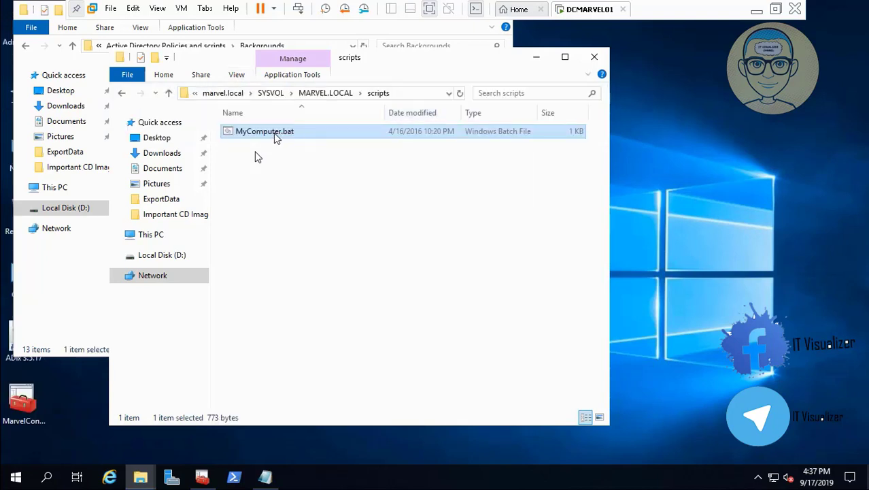
- Open the pasted MyComputer.bat for renaming, select its full file name, and close the scripts window
{"action": "right_click", "coordinate": [275, 134]}
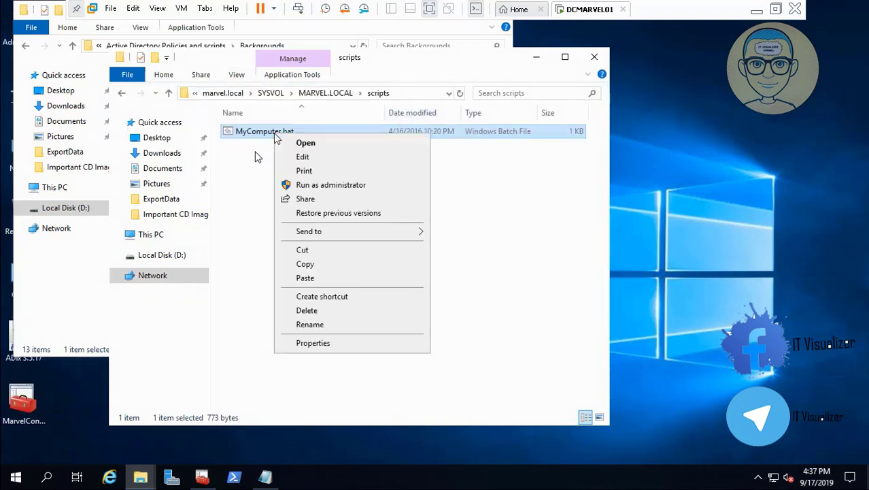
{"action": "left_click", "coordinate": [359, 330]}
{"action": "left_click", "coordinate": [303, 130]}
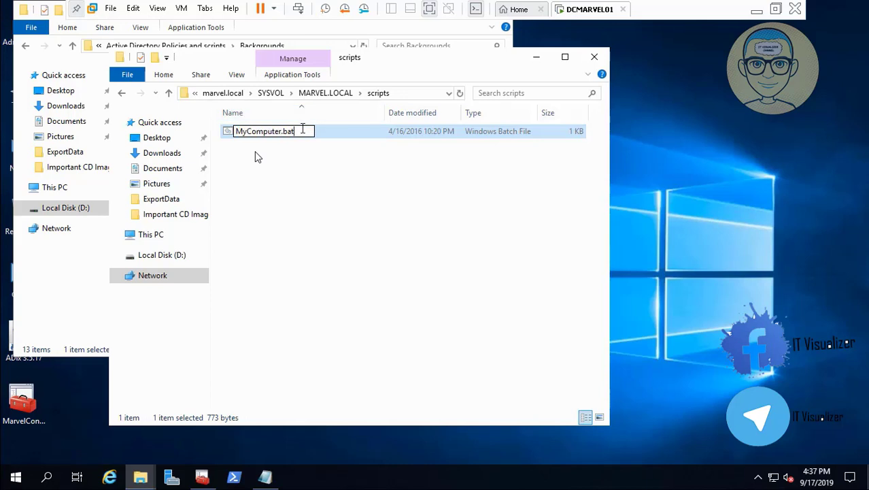
{"action": "key", "text": "ctrl+a"}
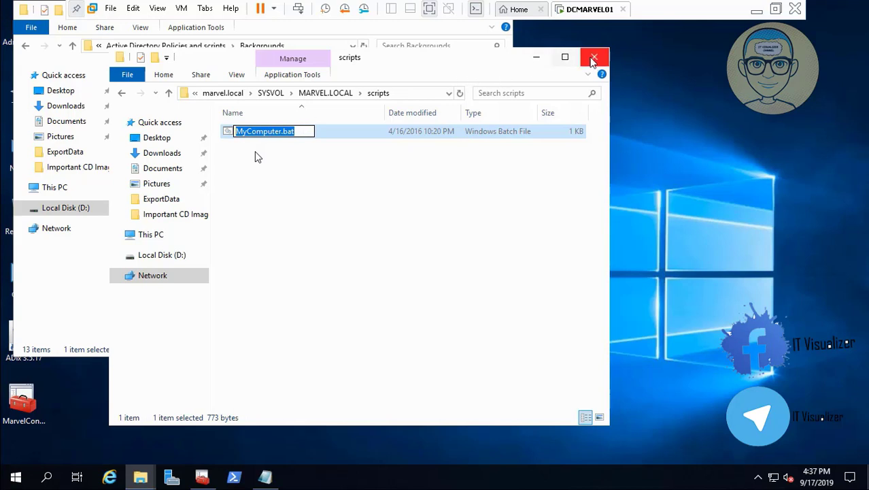
{"action": "left_click", "coordinate": [594, 60]}
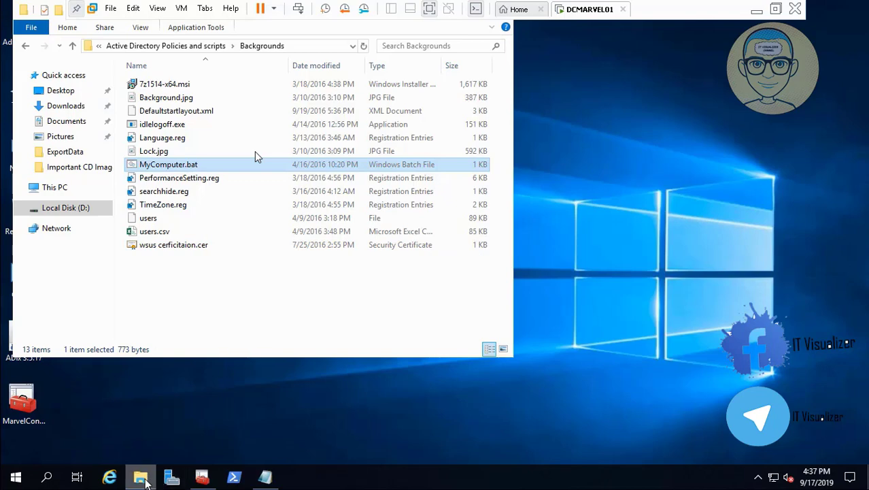
- Switch to the management console and select every user account in the MRST Users organizational unit
{"action": "left_click", "coordinate": [142, 478]}
{"action": "left_click", "coordinate": [204, 478]}
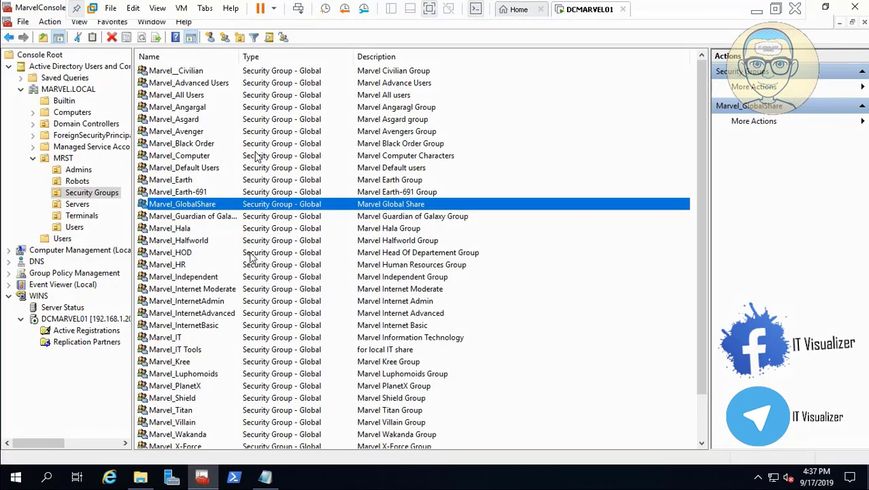
{"action": "left_click", "coordinate": [78, 228]}
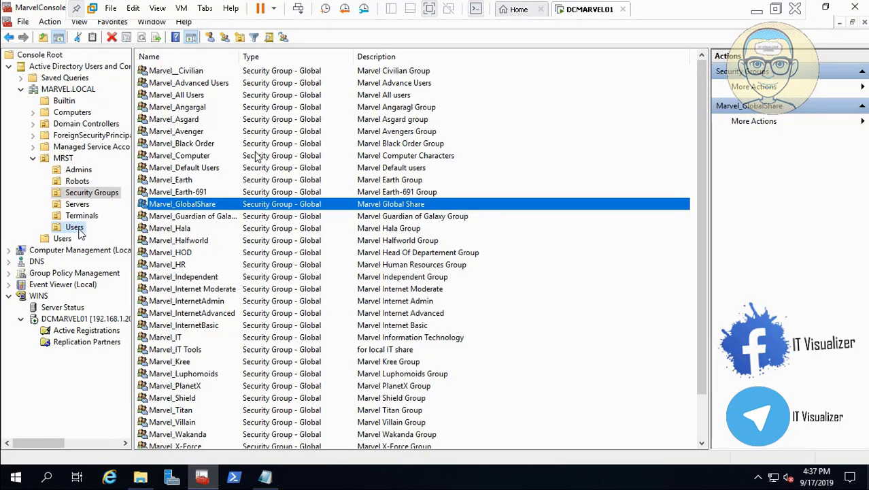
{"action": "left_click", "coordinate": [219, 73]}
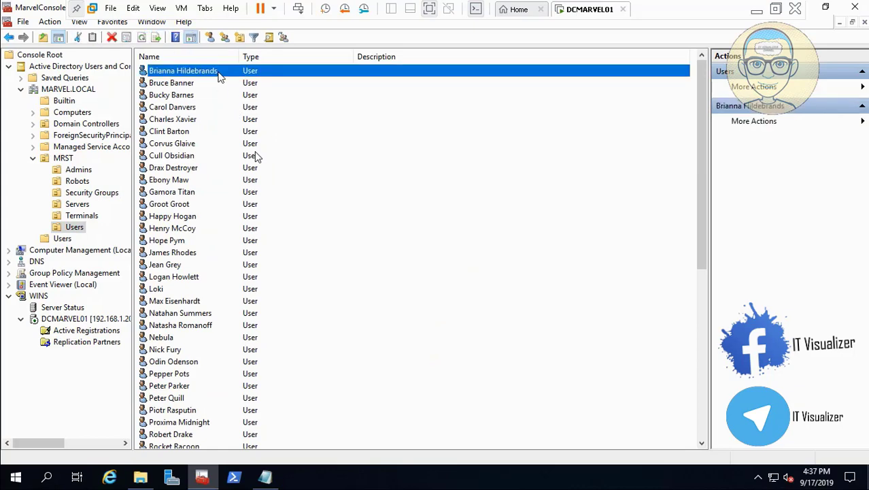
{"action": "key", "text": "ctrl+a"}
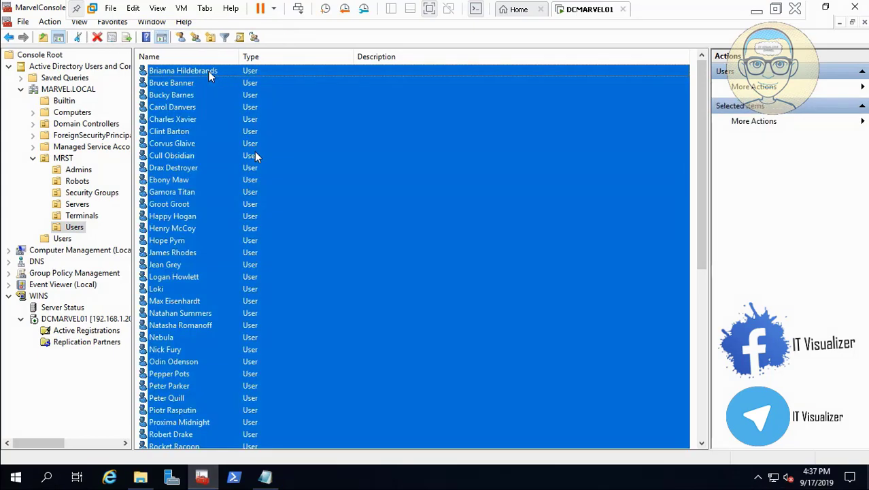
- Set the logon script of all selected MRST users to MyComputer.bat in their shared profile properties
{"action": "right_click", "coordinate": [207, 73]}
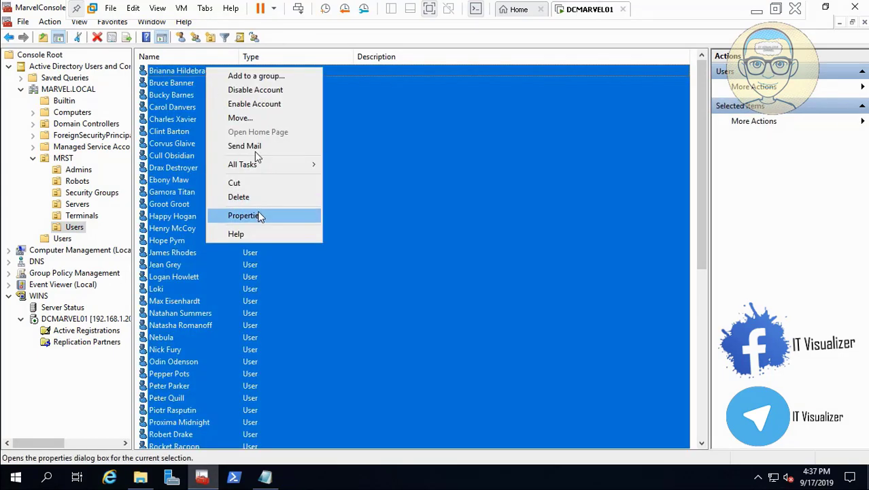
{"action": "left_click", "coordinate": [259, 215]}
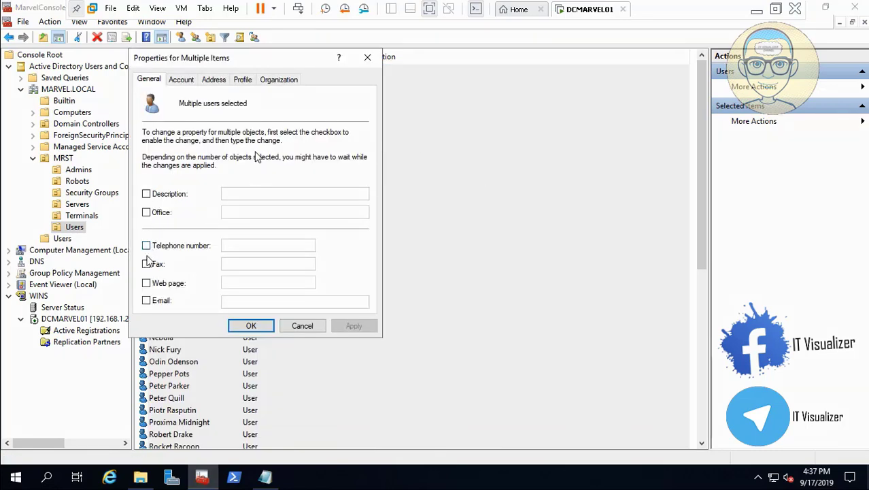
{"action": "left_click", "coordinate": [243, 80]}
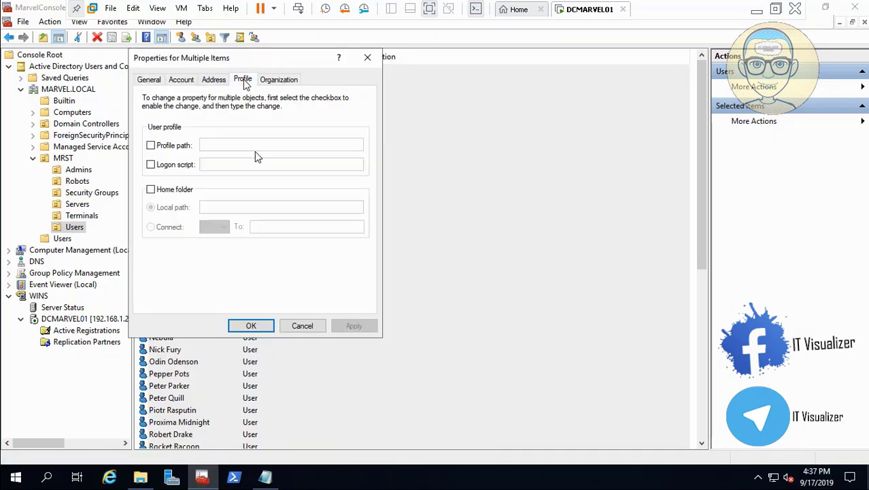
{"action": "left_click", "coordinate": [151, 164]}
{"action": "left_click", "coordinate": [224, 164]}
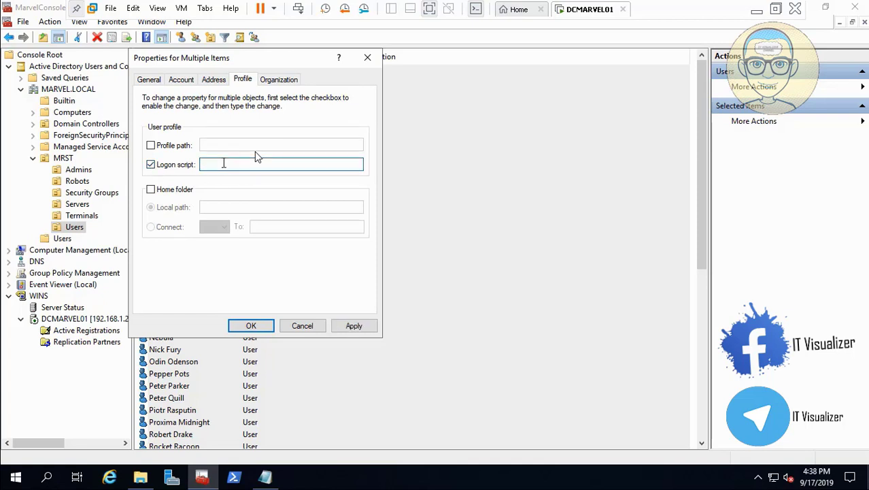
{"action": "type", "text": "MyComputer.bat"}
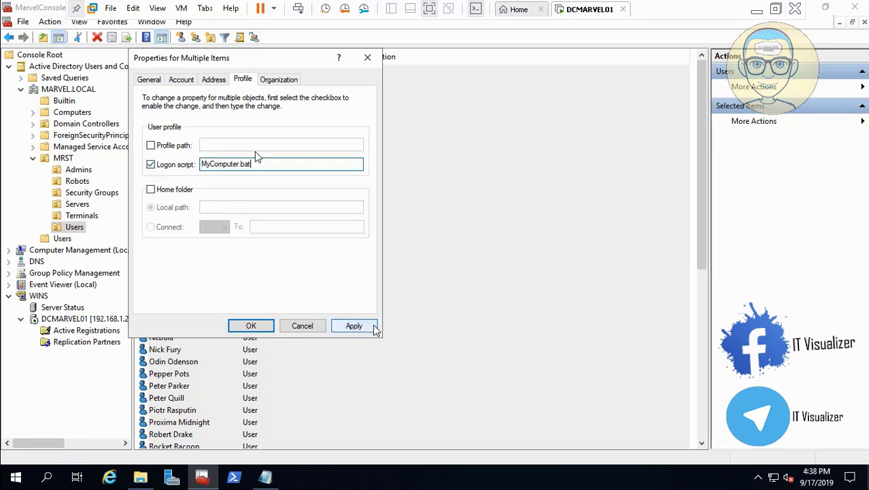
{"action": "left_click", "coordinate": [353, 326]}
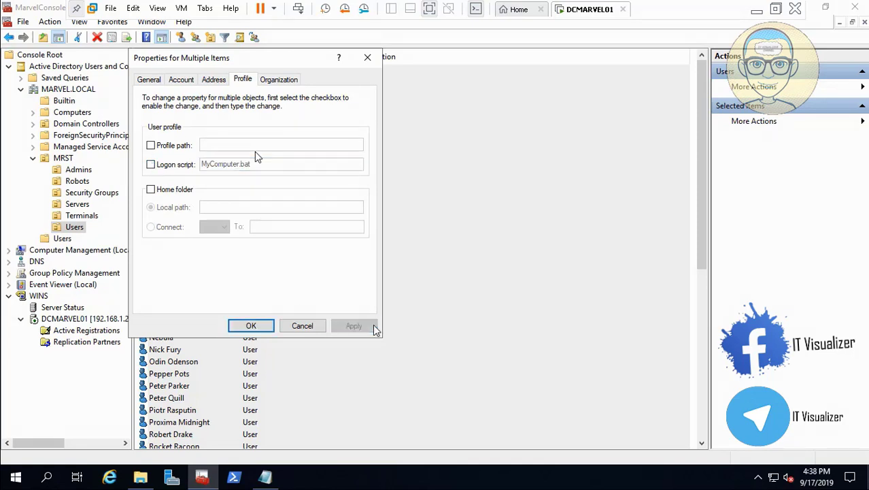
{"action": "left_click", "coordinate": [250, 326]}
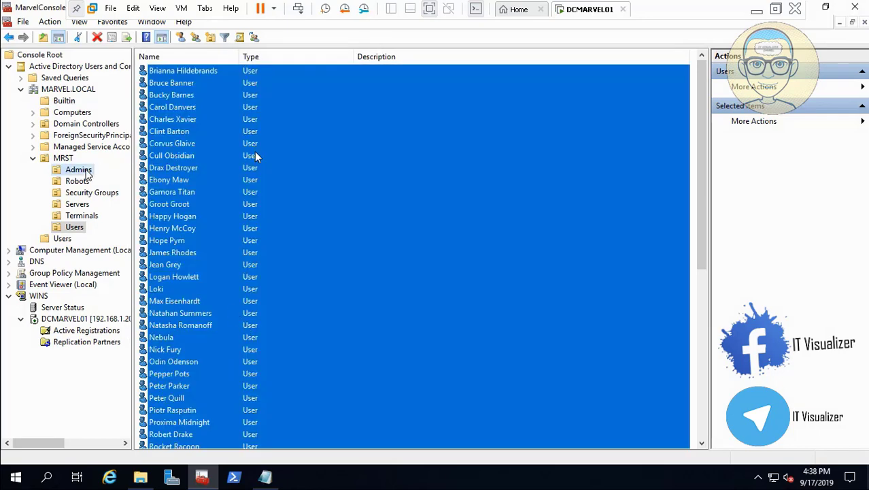
- Select every user account in the MRST Admins organizational unit
{"action": "left_click", "coordinate": [79, 170]}
{"action": "left_click", "coordinate": [184, 74]}
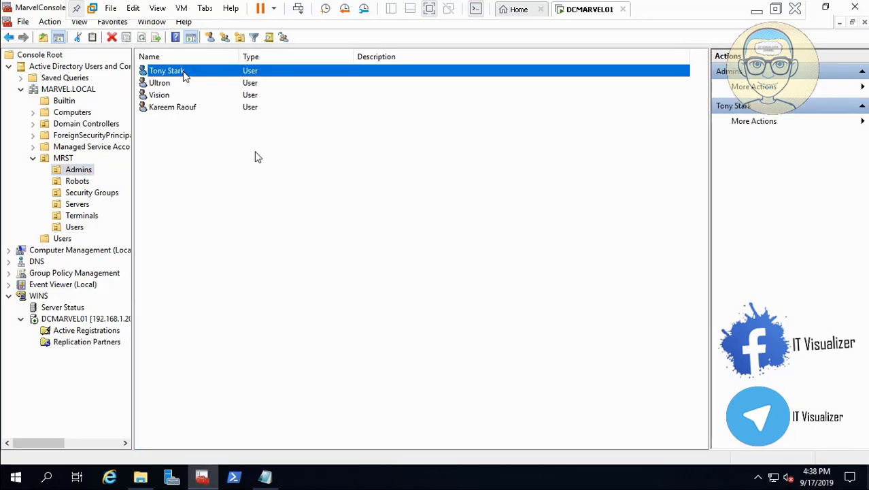
{"action": "key", "text": "ctrl+a"}
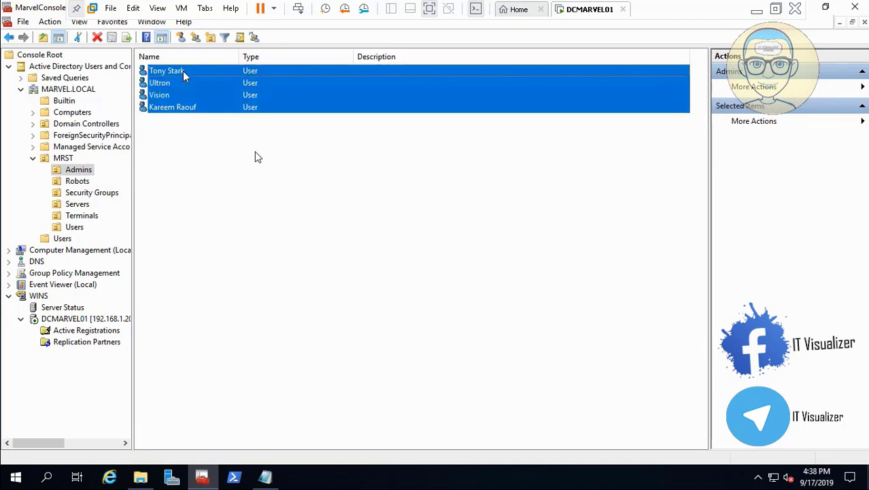
- Set the logon script of all selected Admins accounts to MyComputer.bat in their shared profile properties
{"action": "right_click", "coordinate": [184, 75]}
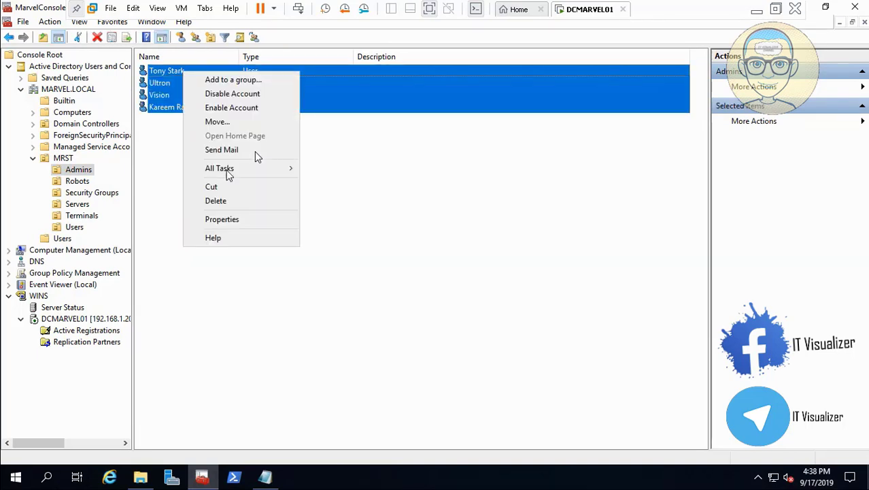
{"action": "left_click", "coordinate": [243, 218]}
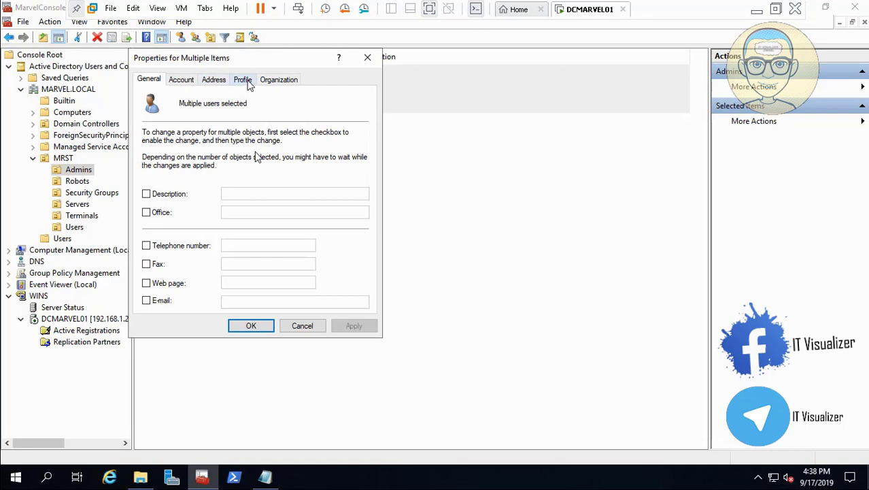
{"action": "left_click", "coordinate": [244, 80]}
{"action": "left_click", "coordinate": [151, 165]}
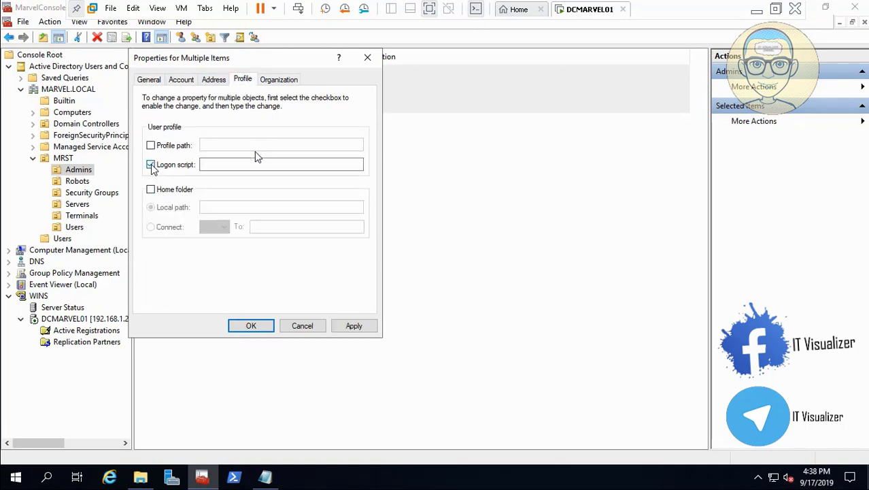
{"action": "type", "text": "MyComputer.bat"}
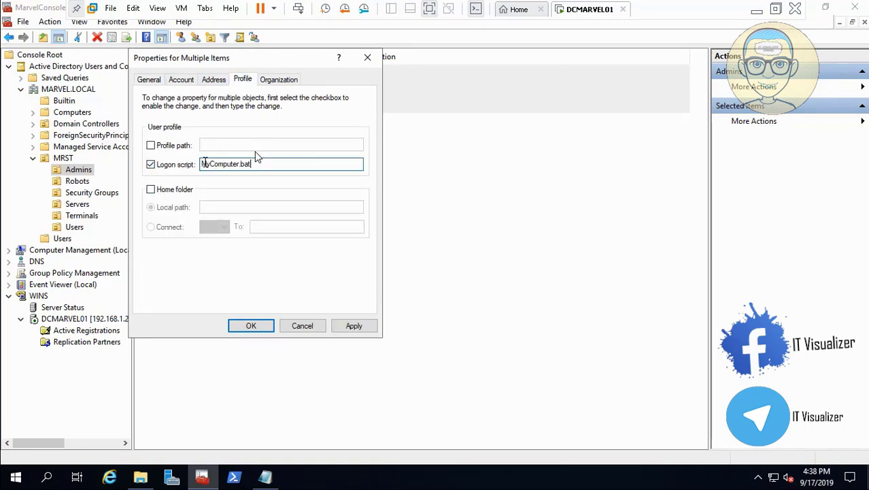
{"action": "left_click", "coordinate": [355, 327]}
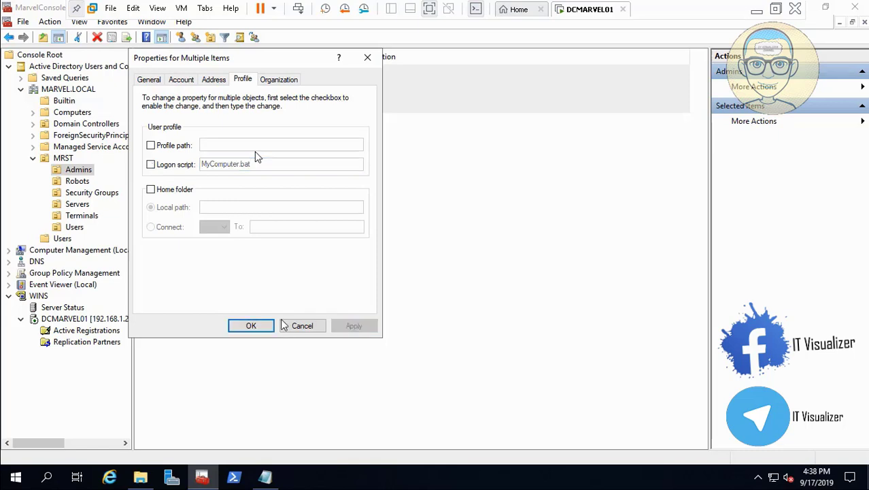
{"action": "left_click", "coordinate": [264, 326]}
{"action": "left_click", "coordinate": [75, 227]}
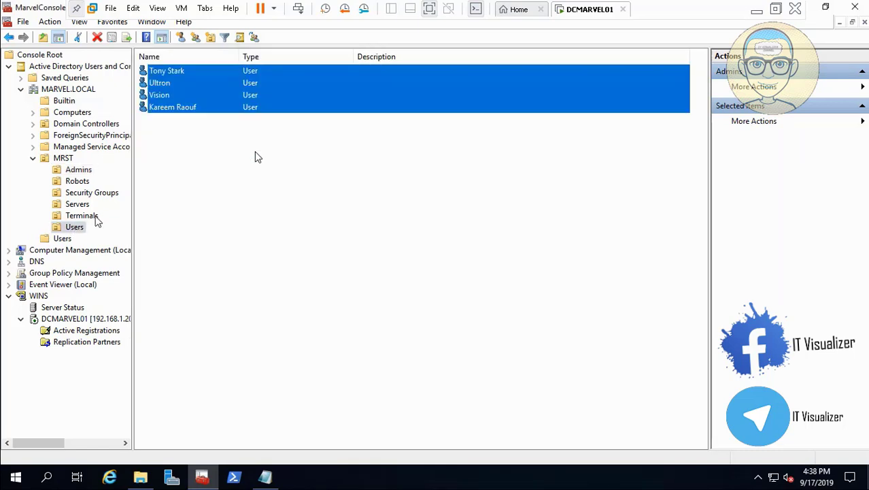
{"action": "left_click", "coordinate": [757, 12]}
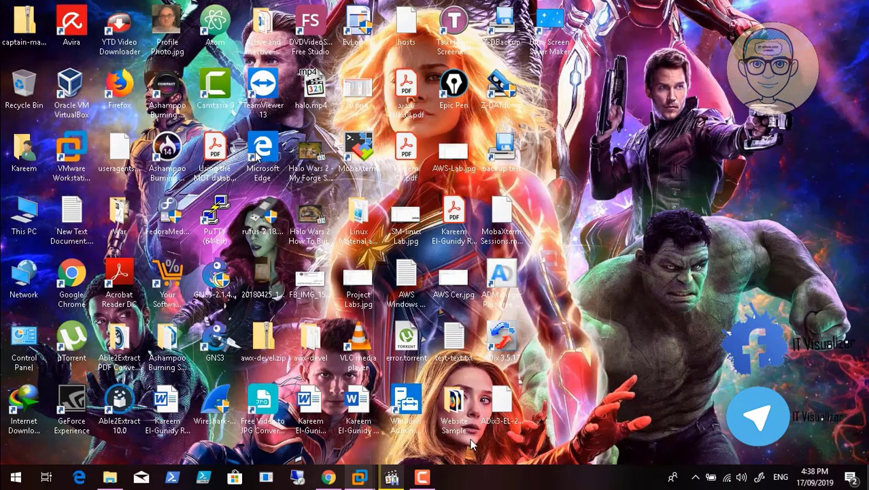
{"action": "left_click", "coordinate": [408, 425]}
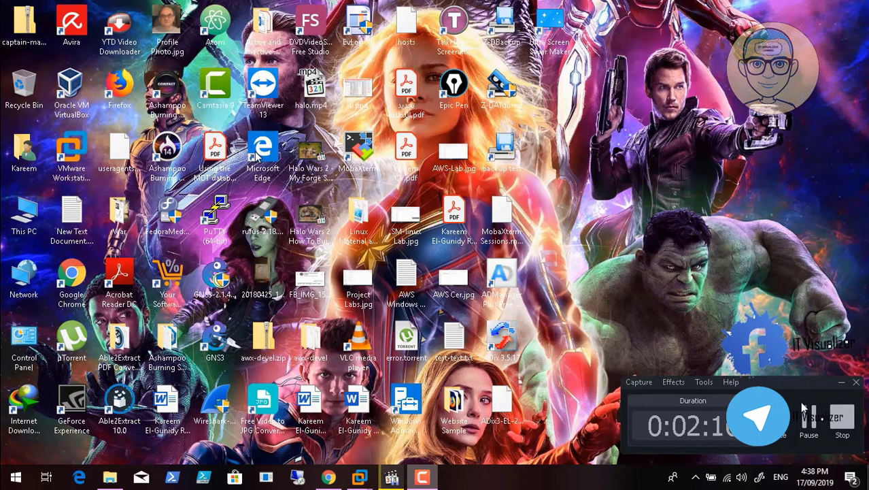
{"action": "left_click", "coordinate": [807, 415]}
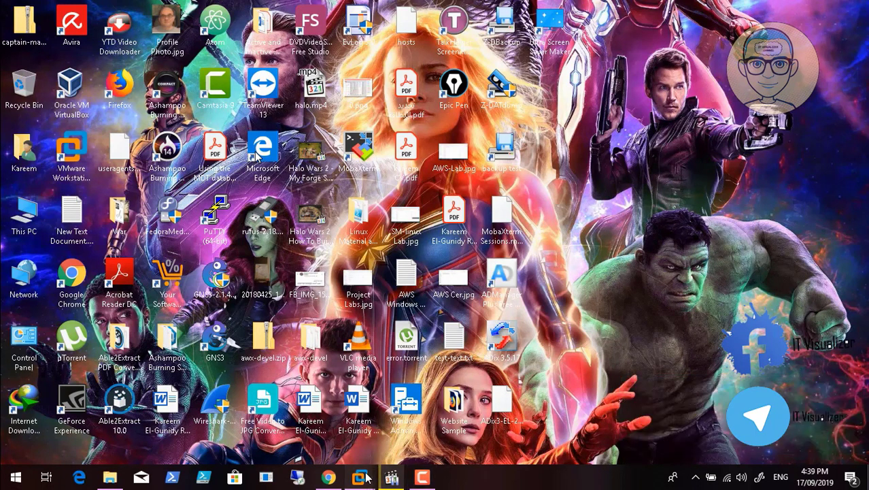
{"action": "mouse_move", "coordinate": [367, 479]}
{"action": "left_click", "coordinate": [401, 425]}
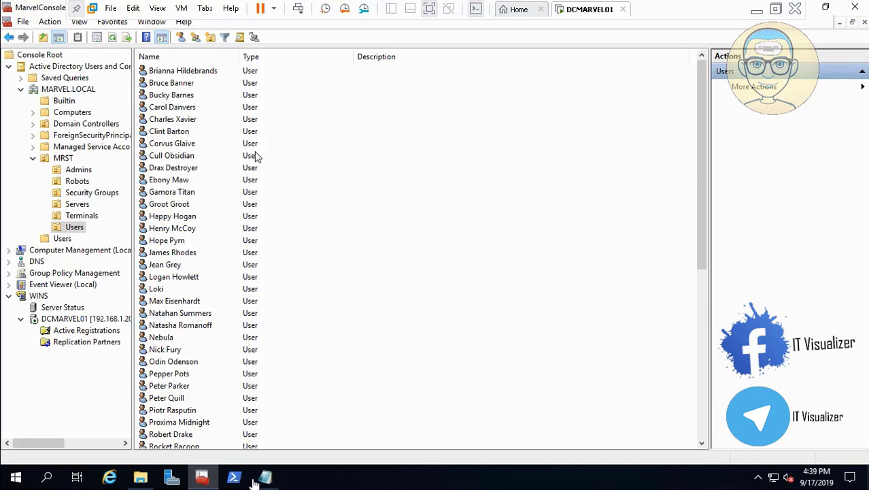
- Return File Explorer to the Active Directory Policies and scripts folder on drive D
{"action": "left_click", "coordinate": [140, 479]}
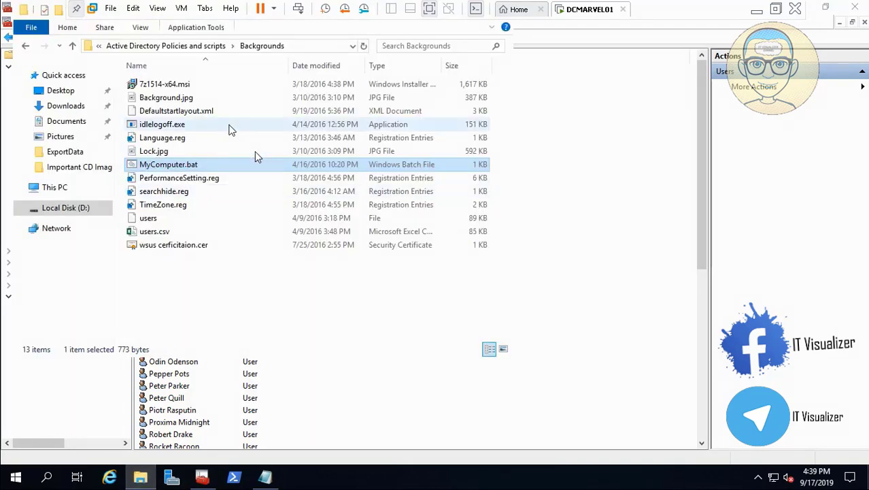
{"action": "left_click", "coordinate": [214, 46]}
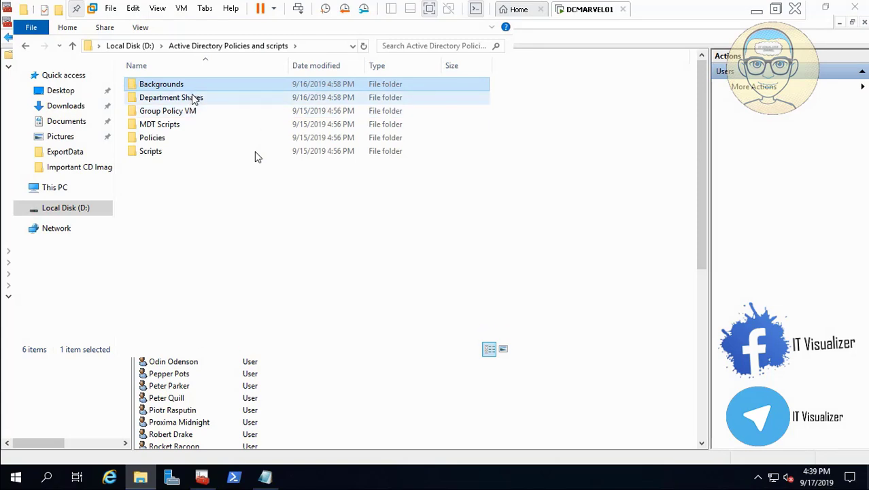
- Copy all files from the local Policies folder into the SYSVOL MARVEL.LOCAL Policies PolicyDefinitions folder, replacing the existing files
{"action": "double_click", "coordinate": [171, 140]}
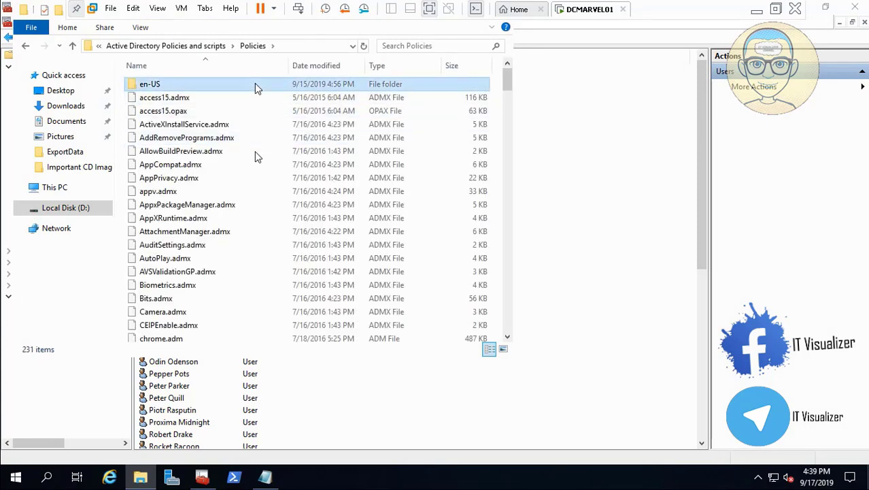
{"action": "key", "text": "ctrl+a"}
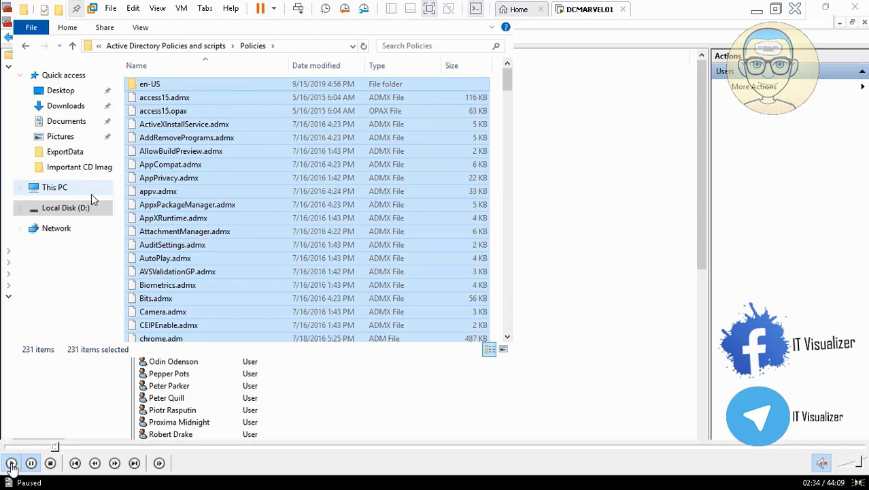
{"action": "left_click", "coordinate": [11, 463]}
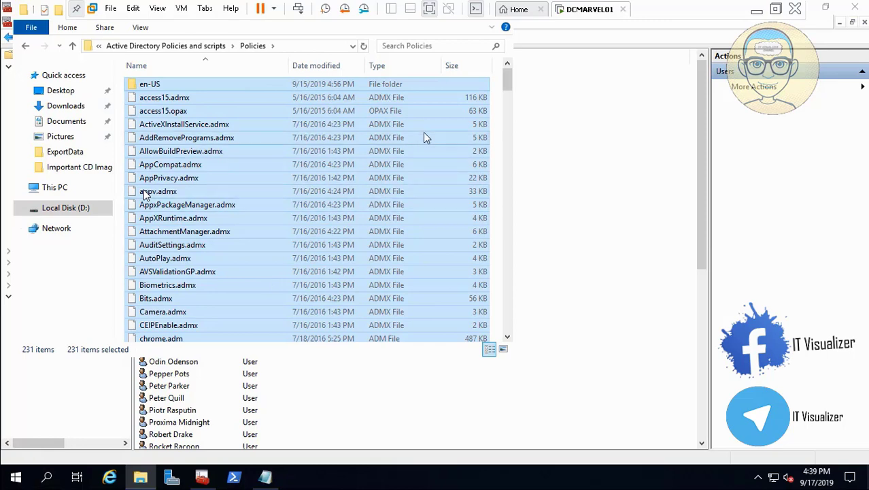
{"action": "right_click", "coordinate": [16, 478]}
{"action": "left_click", "coordinate": [61, 417]}
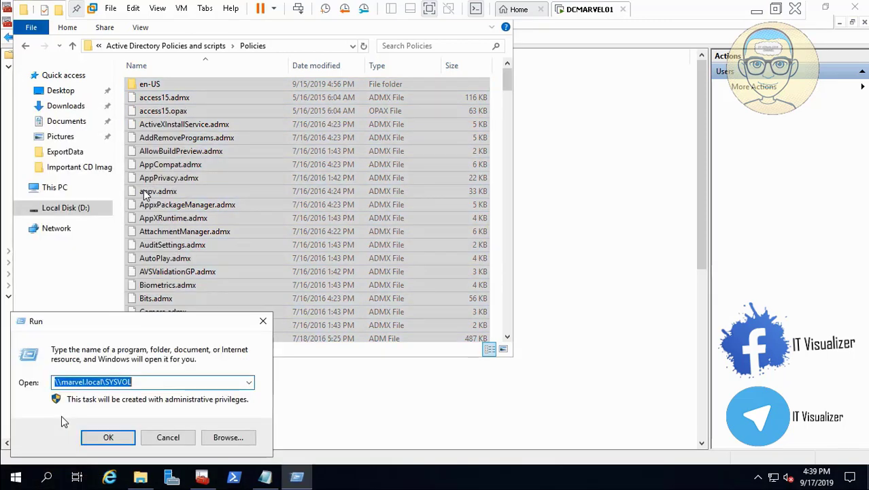
{"action": "left_click", "coordinate": [123, 441]}
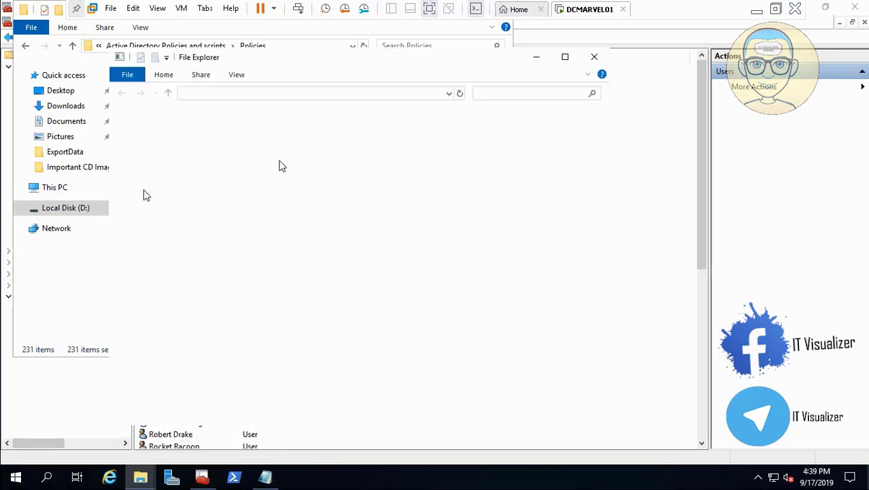
{"action": "double_click", "coordinate": [253, 131]}
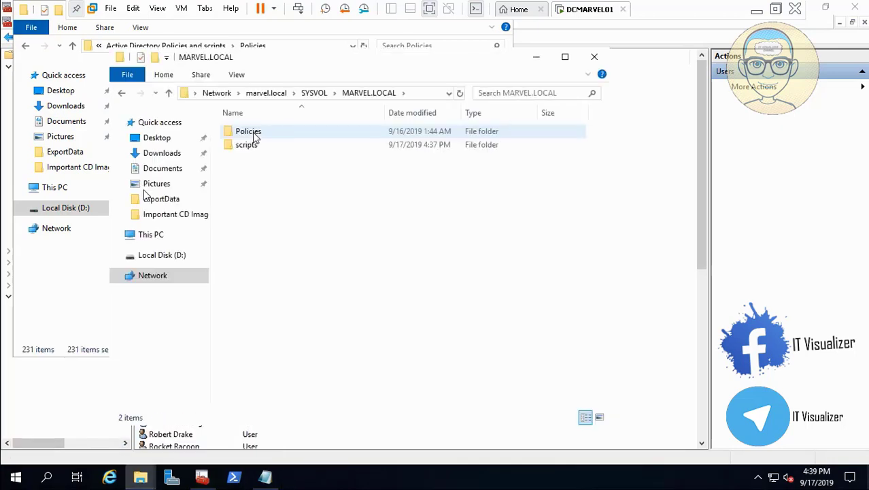
{"action": "double_click", "coordinate": [251, 136]}
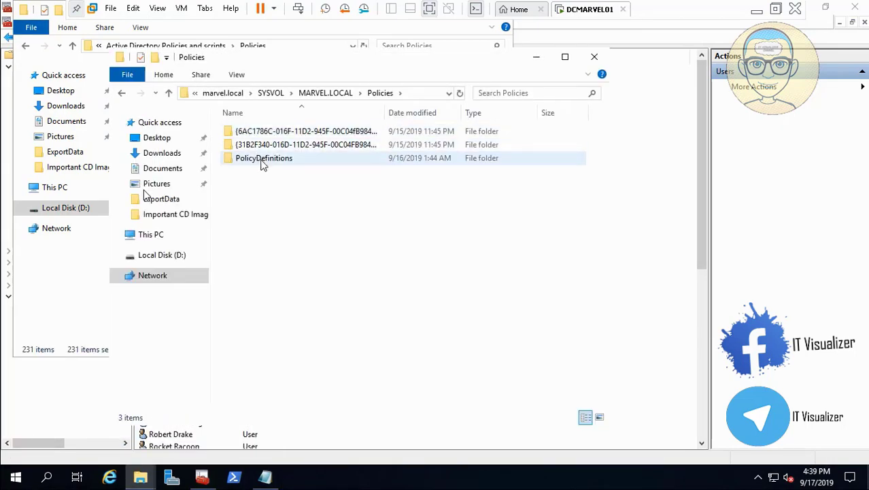
{"action": "double_click", "coordinate": [262, 160]}
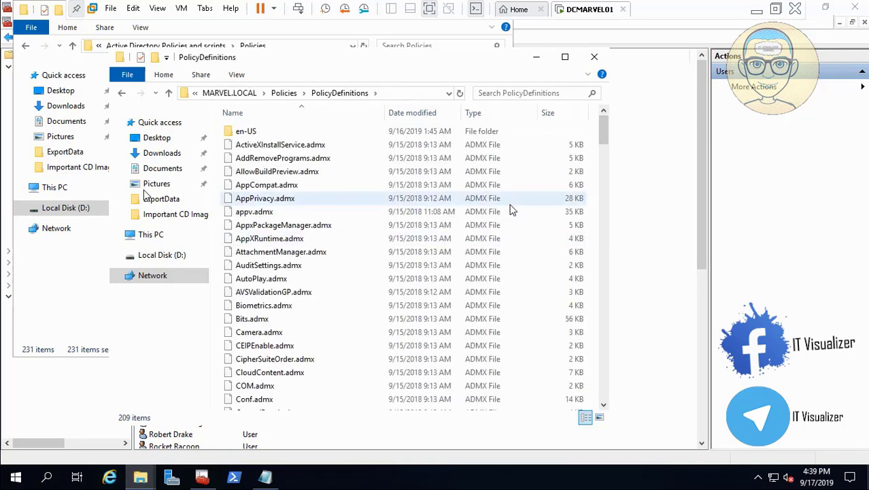
{"action": "key", "text": "ctrl+v"}
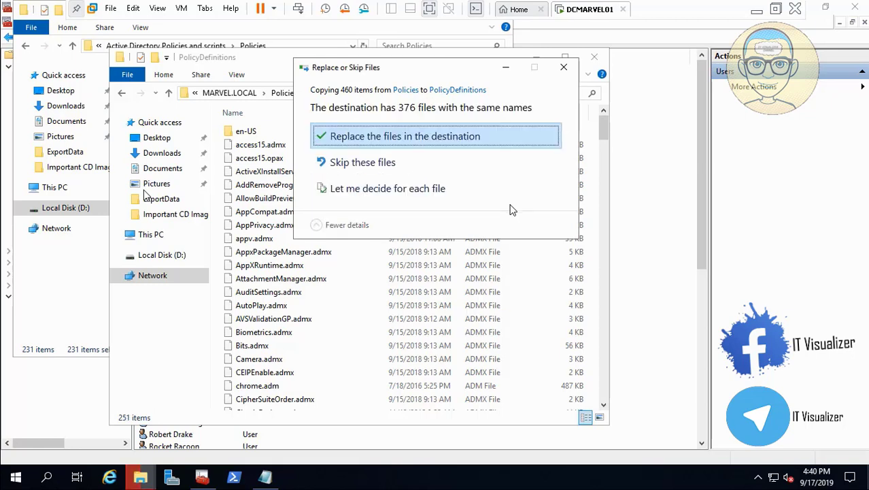
{"action": "left_click", "coordinate": [403, 137]}
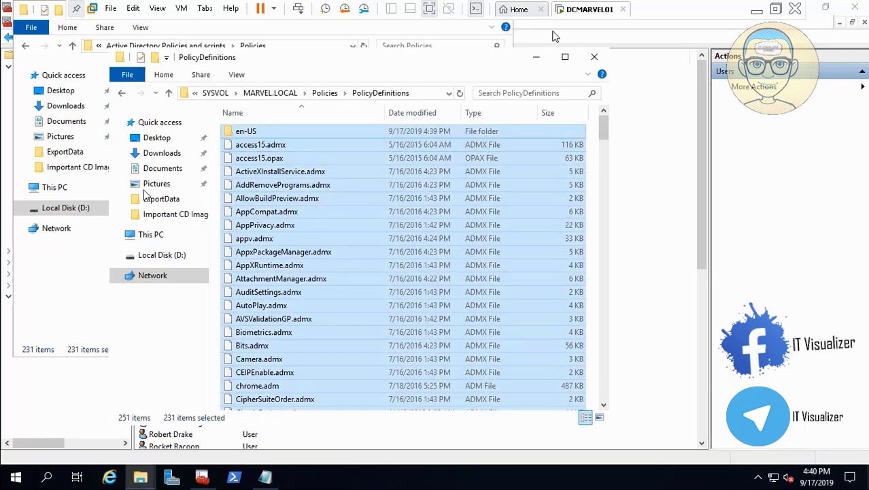
{"action": "left_click", "coordinate": [756, 9]}
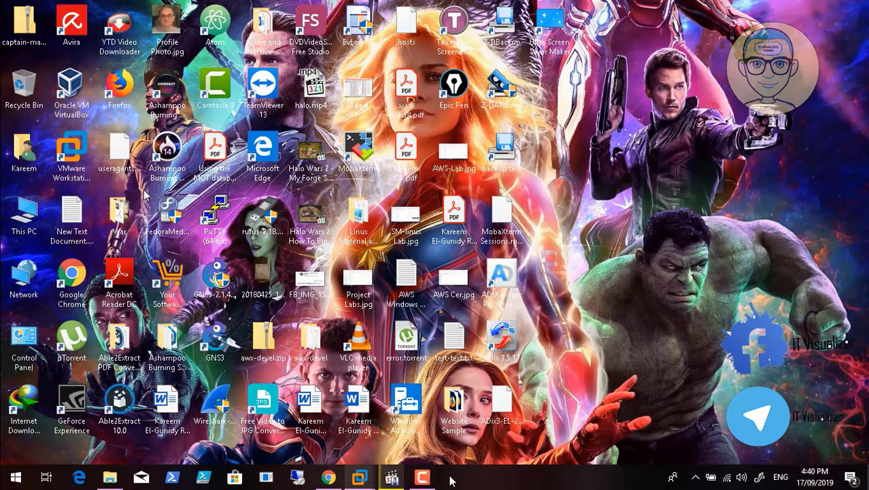
{"action": "mouse_move", "coordinate": [426, 480]}
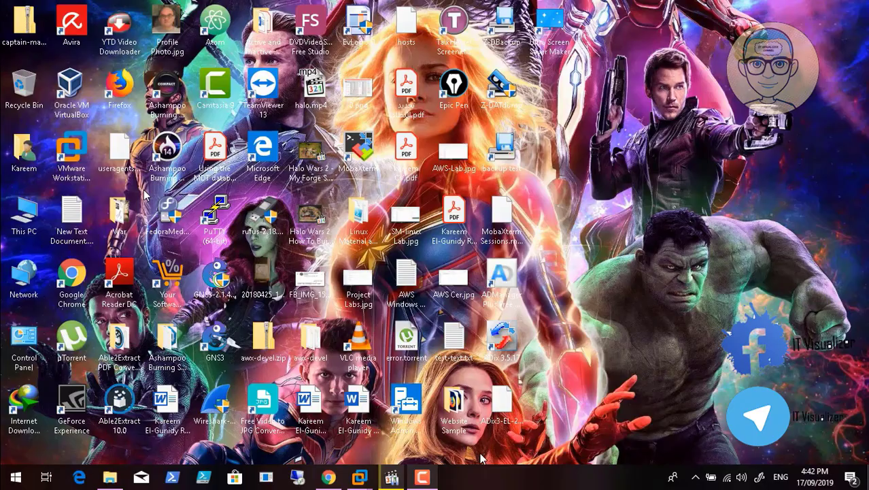
{"action": "mouse_move", "coordinate": [360, 478]}
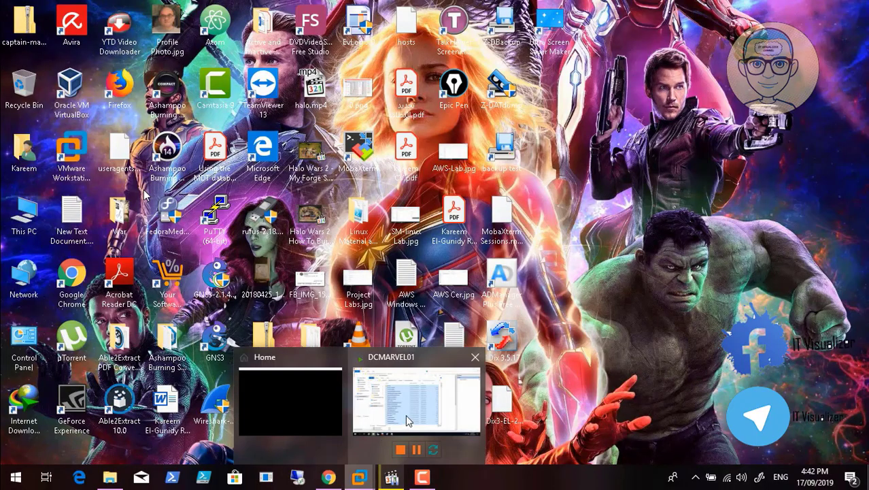
{"action": "left_click", "coordinate": [412, 419]}
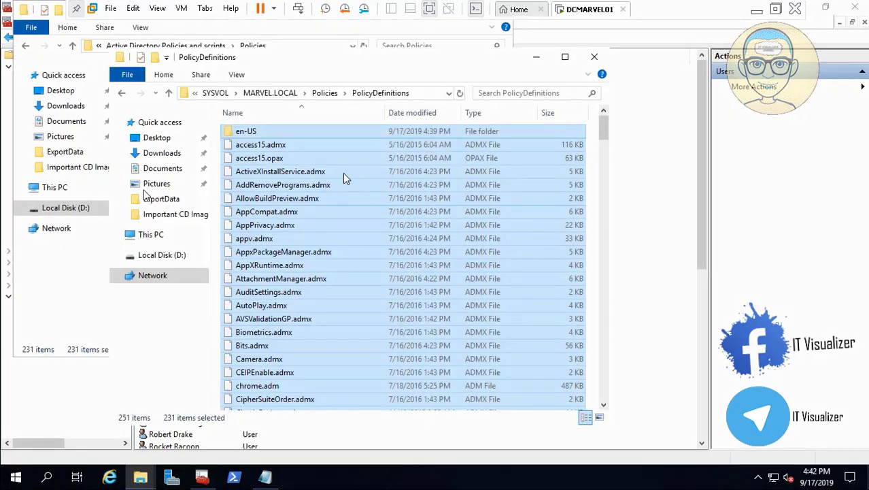
- Enable advanced sharing for the Backgrounds folder in D:\Active Directory Policies and scripts
{"action": "left_click", "coordinate": [159, 257]}
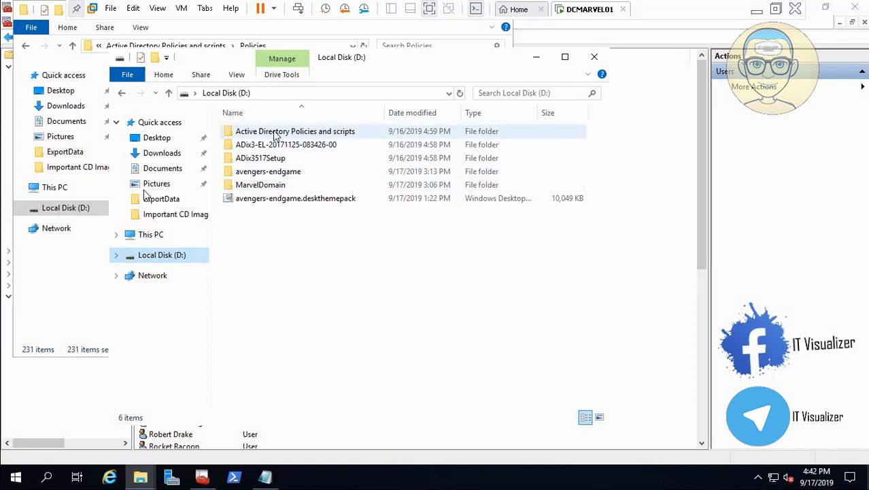
{"action": "double_click", "coordinate": [275, 134]}
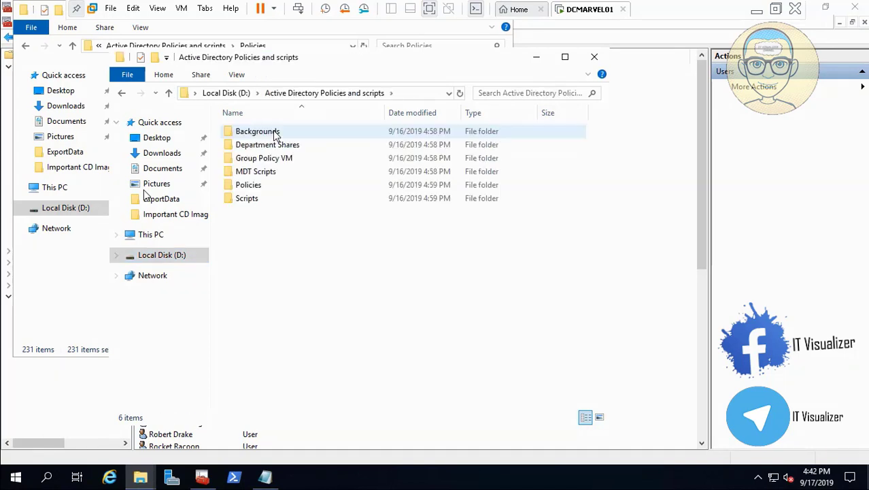
{"action": "left_click", "coordinate": [275, 134]}
{"action": "right_click", "coordinate": [275, 134]}
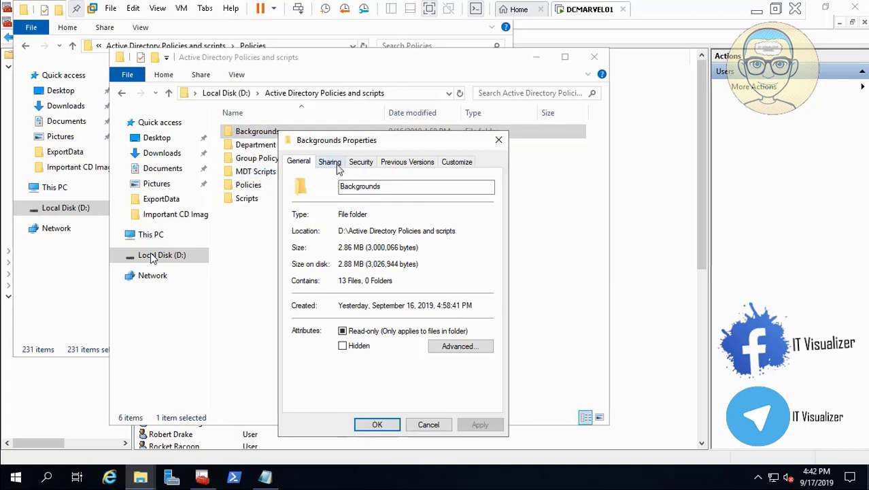
{"action": "left_click", "coordinate": [329, 163]}
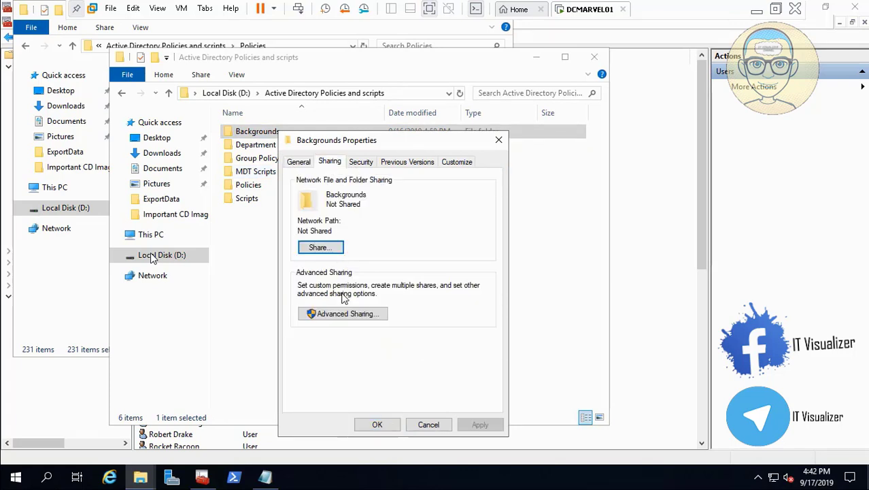
{"action": "left_click", "coordinate": [349, 314]}
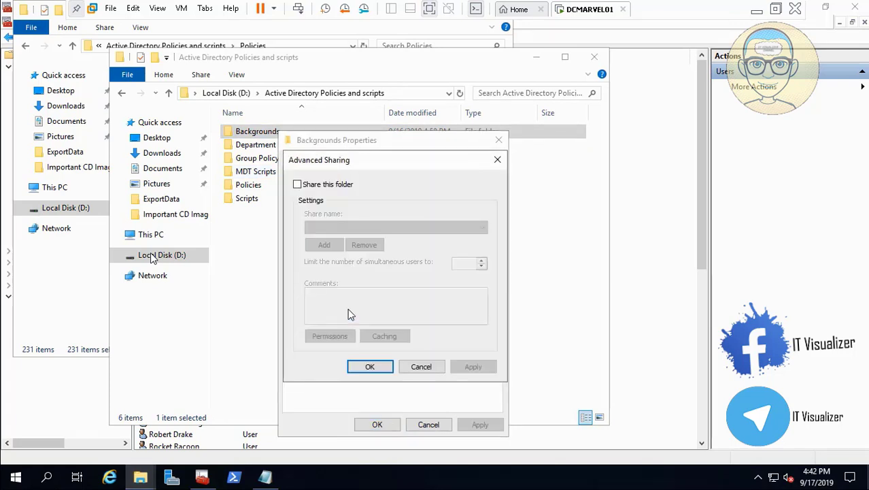
{"action": "left_click", "coordinate": [297, 185]}
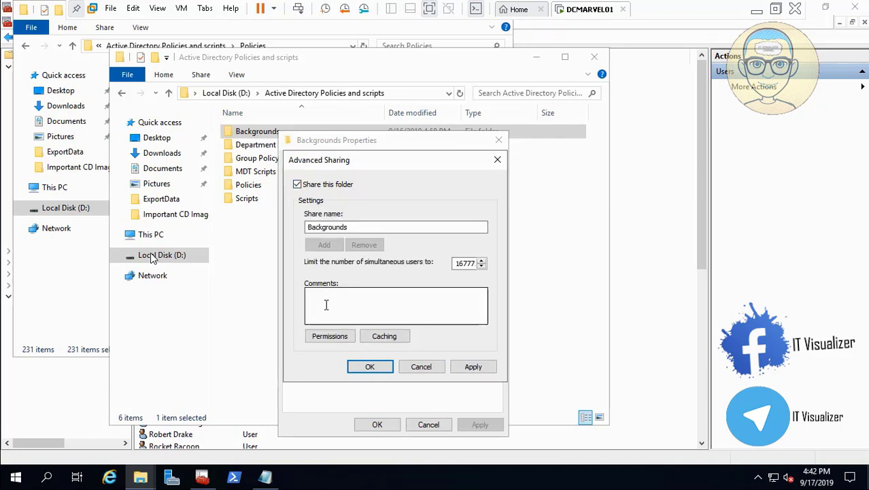
- Replace Everyone with Domain Users in the Backgrounds share permissions and allow Domain Users Change access
{"action": "left_click", "coordinate": [340, 335]}
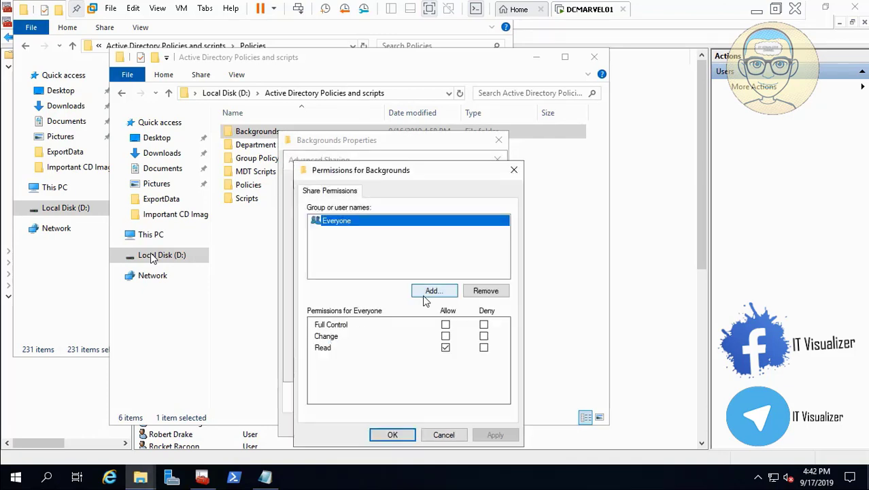
{"action": "left_click", "coordinate": [486, 291]}
{"action": "left_click", "coordinate": [434, 291]}
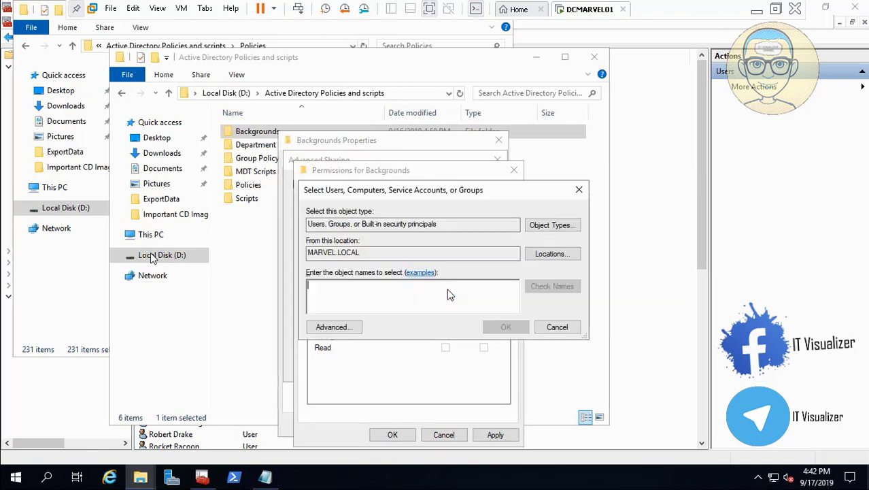
{"action": "type", "text": "Do"}
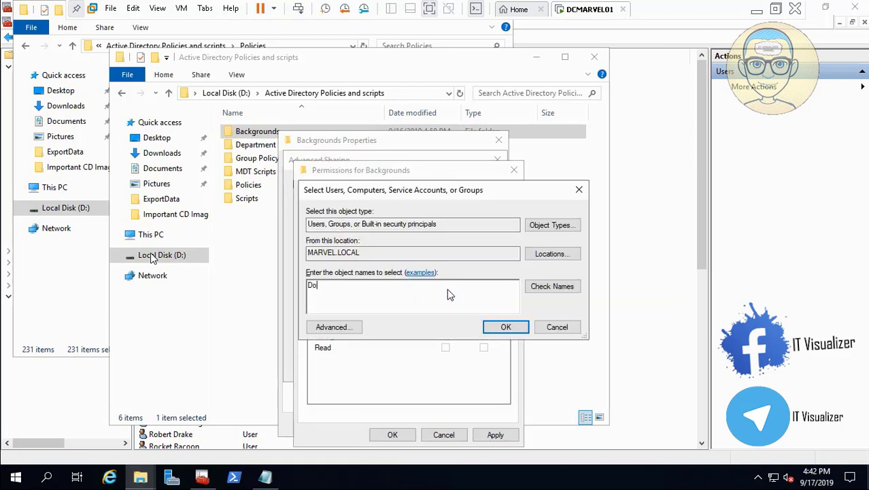
{"action": "type", "text": "main"}
{"action": "left_click", "coordinate": [570, 287]}
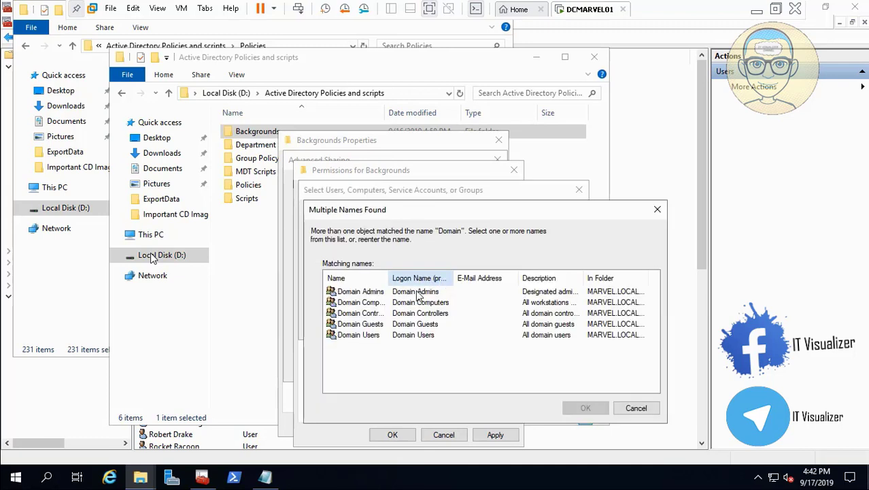
{"action": "left_click", "coordinate": [360, 336]}
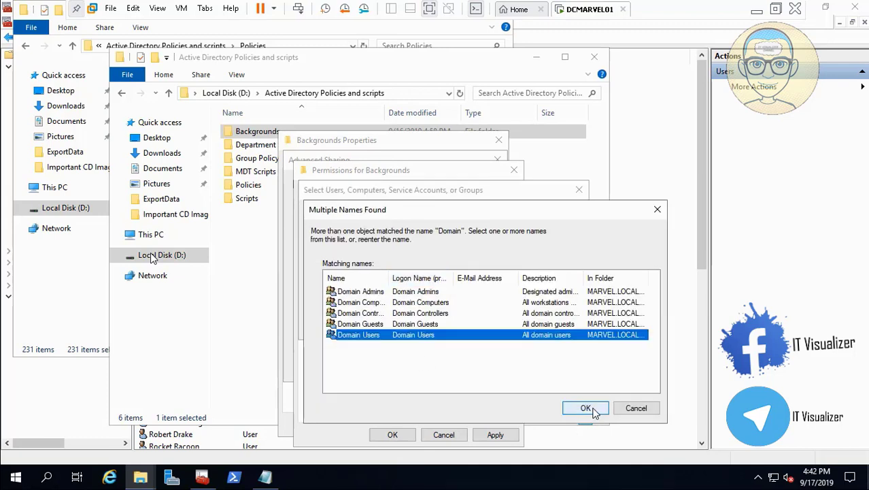
{"action": "left_click", "coordinate": [584, 408]}
{"action": "left_click", "coordinate": [504, 328]}
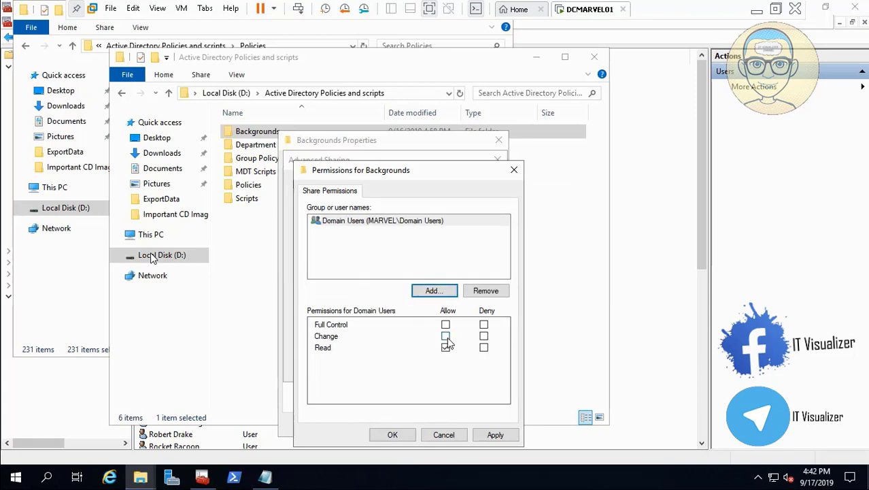
{"action": "left_click", "coordinate": [446, 336]}
- Add the Marvel_All Users group to the Backgrounds share permissions and allow it Change access
{"action": "left_click", "coordinate": [431, 290]}
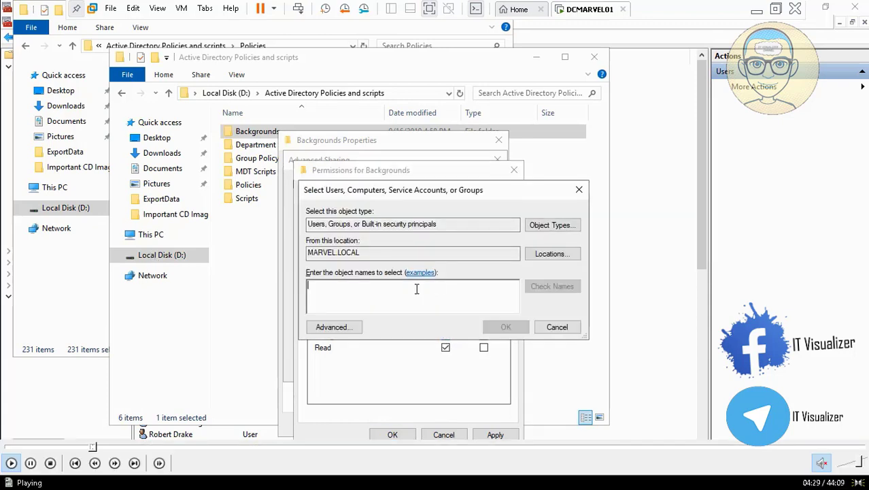
{"action": "type", "text": "M"}
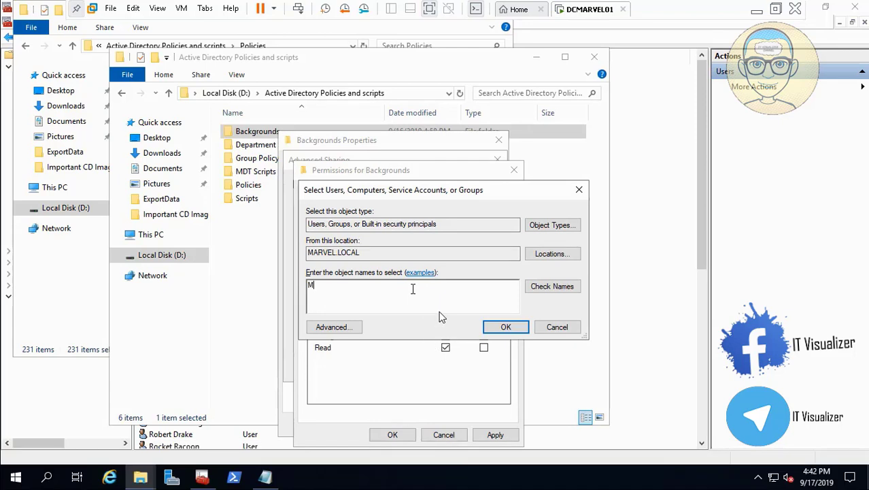
{"action": "mouse_move", "coordinate": [3, 483]}
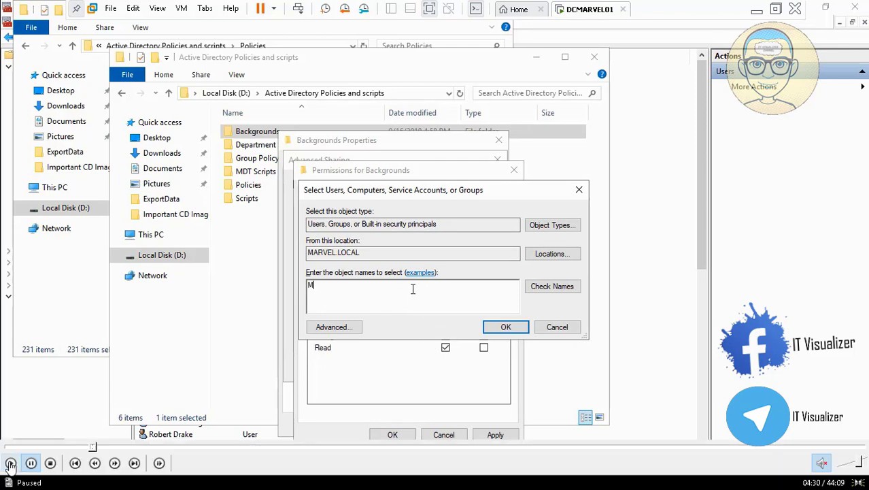
{"action": "left_click", "coordinate": [10, 464]}
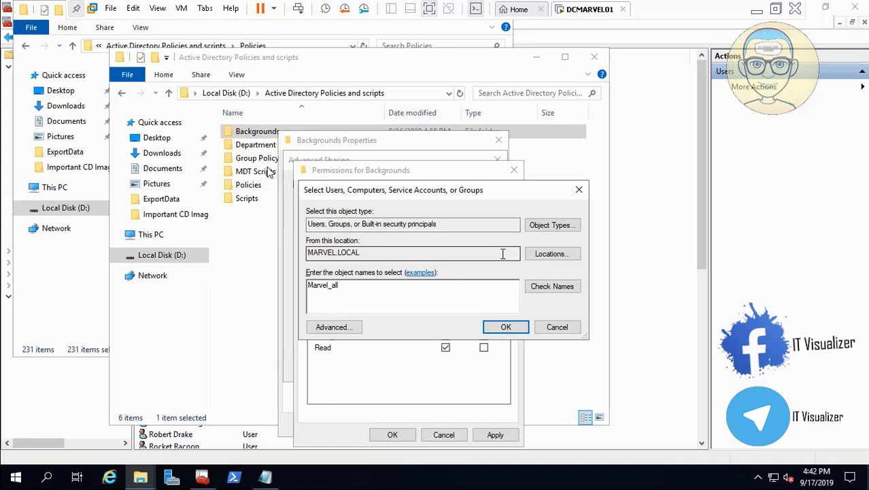
{"action": "left_click", "coordinate": [537, 286]}
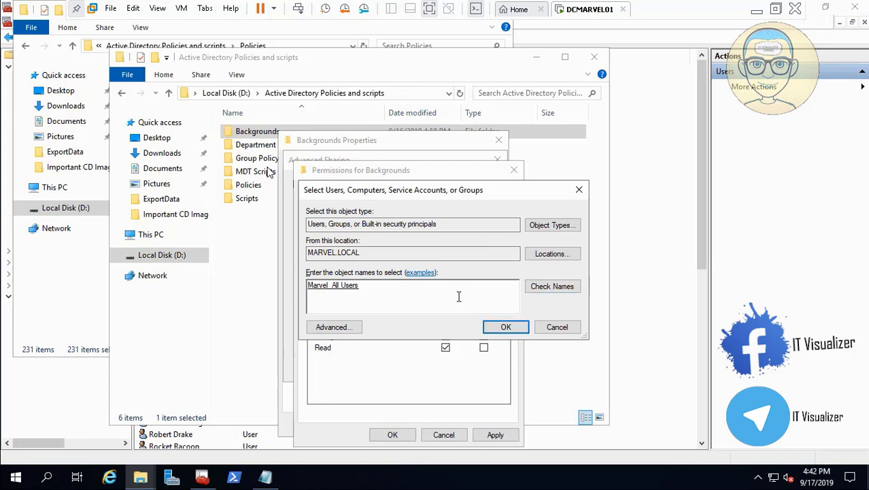
{"action": "left_click", "coordinate": [520, 329]}
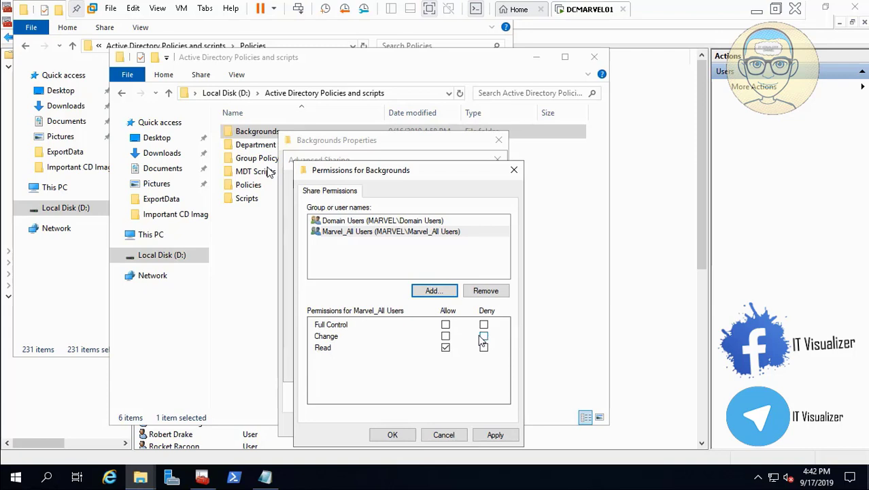
{"action": "left_click", "coordinate": [445, 336]}
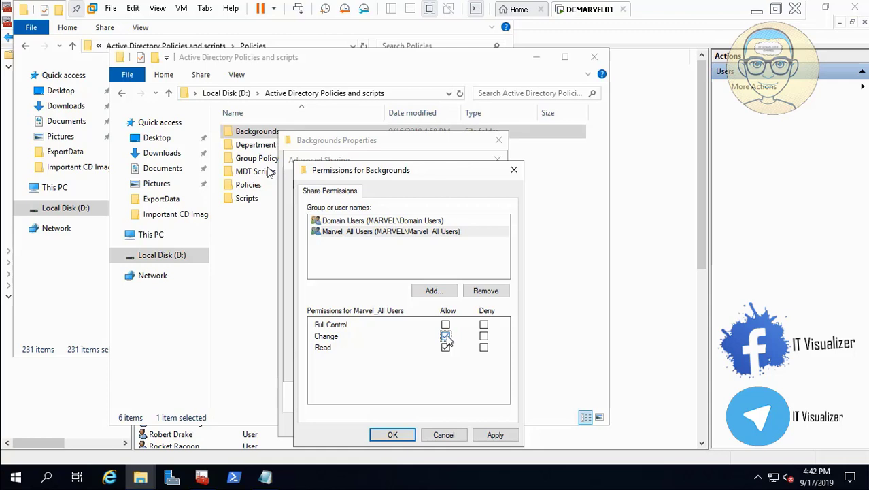
{"action": "left_click", "coordinate": [433, 291]}
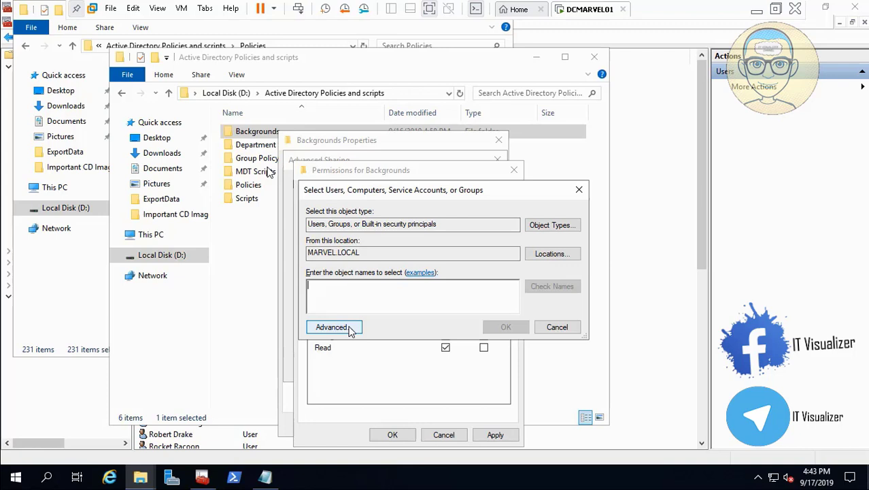
{"action": "left_click", "coordinate": [556, 328]}
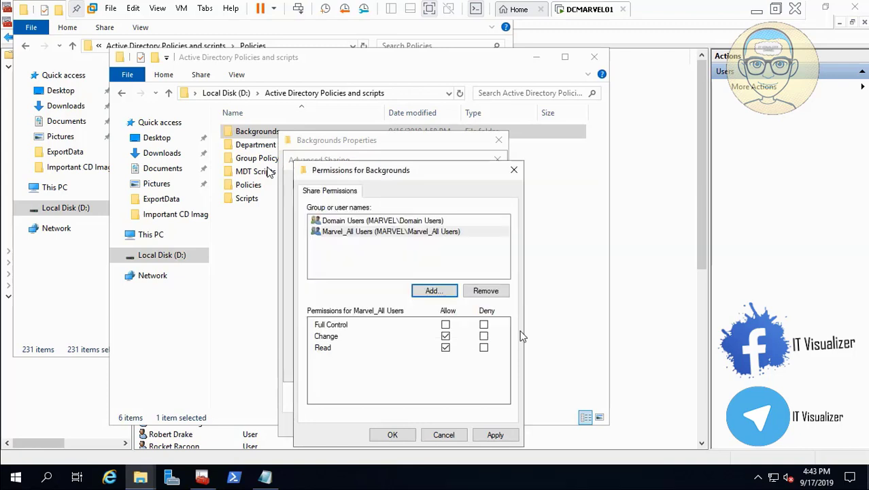
- Apply the share permissions, then add the Marvel_IT group to the Backgrounds share permissions with Full Control allowed and apply
{"action": "left_click", "coordinate": [496, 435]}
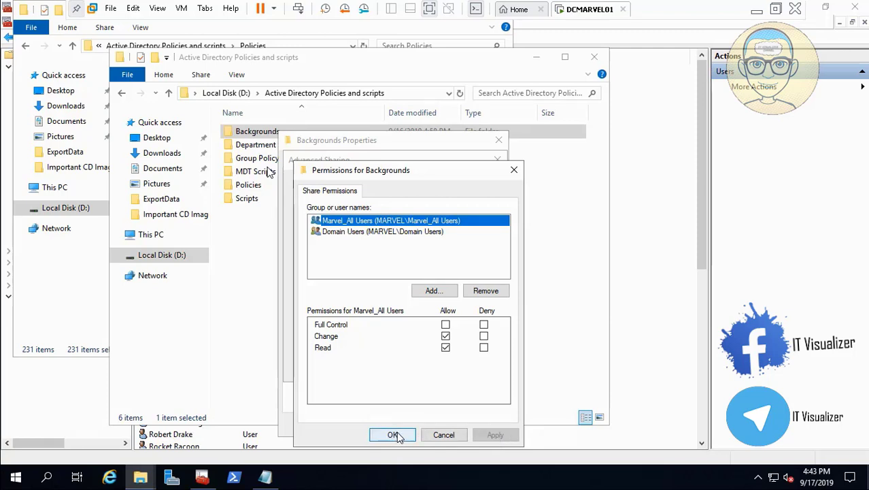
{"action": "left_click", "coordinate": [394, 435]}
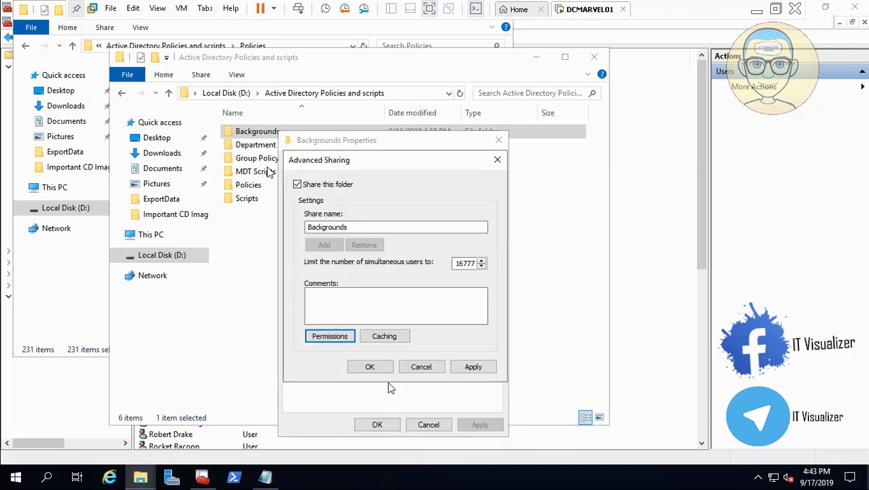
{"action": "left_click", "coordinate": [337, 338]}
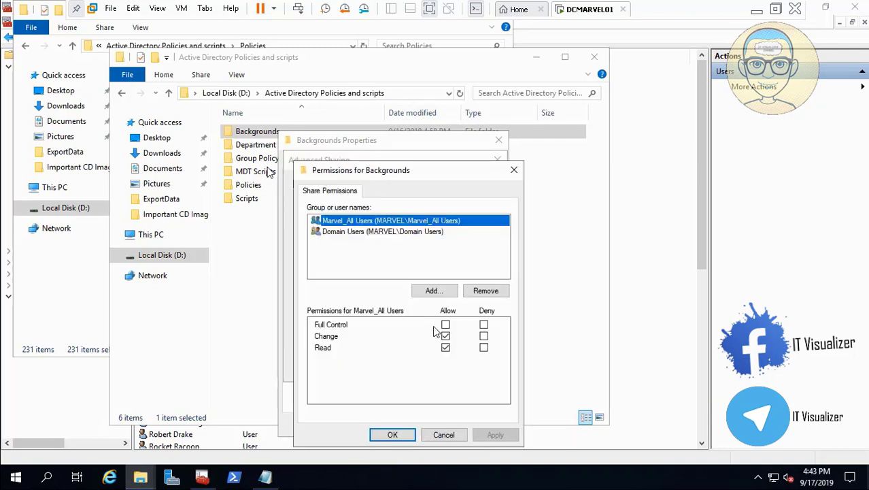
{"action": "left_click", "coordinate": [445, 290]}
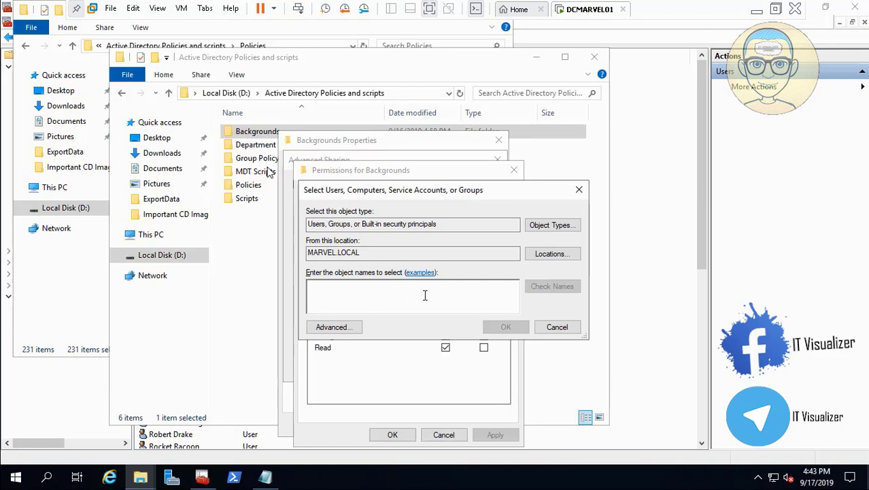
{"action": "type", "text": "Marvel_"}
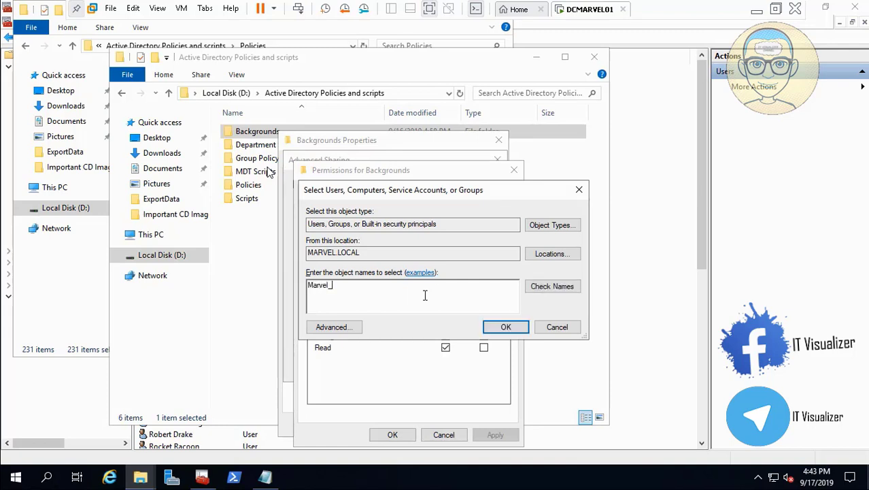
{"action": "type", "text": "IT"}
{"action": "left_click", "coordinate": [554, 289]}
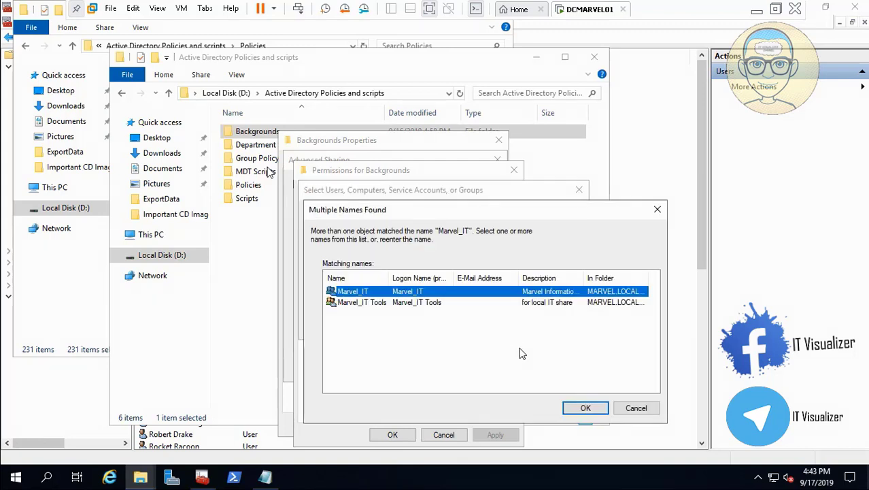
{"action": "left_click", "coordinate": [586, 408]}
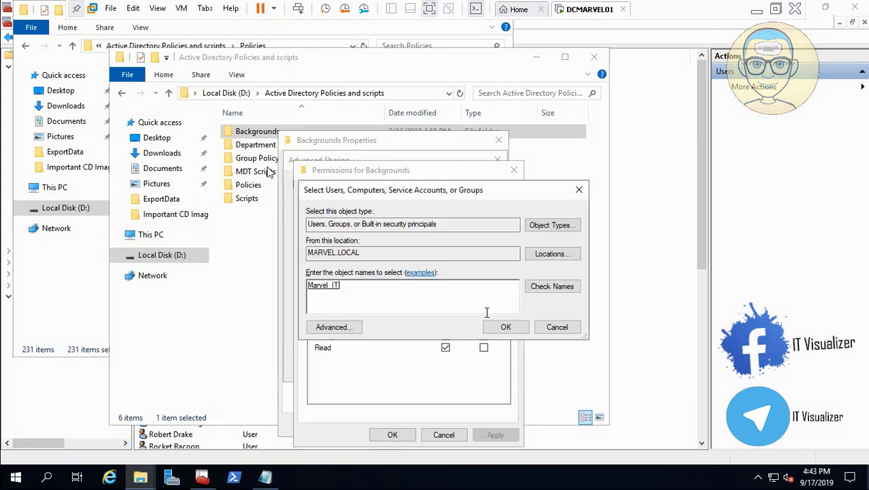
{"action": "left_click", "coordinate": [498, 326]}
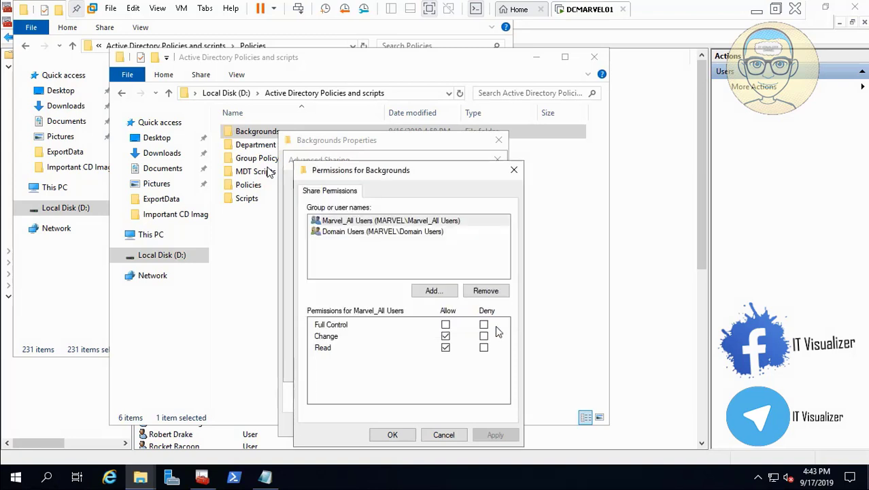
{"action": "left_click", "coordinate": [445, 324]}
{"action": "left_click", "coordinate": [494, 434]}
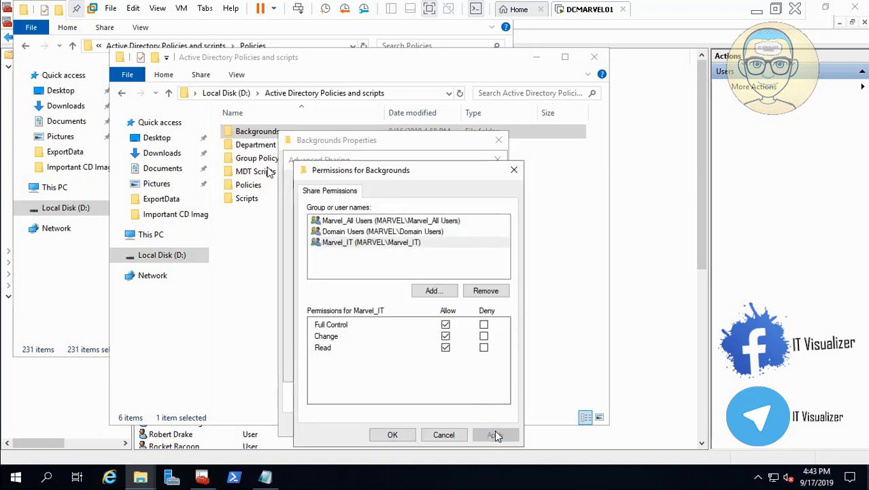
{"action": "left_click", "coordinate": [395, 435]}
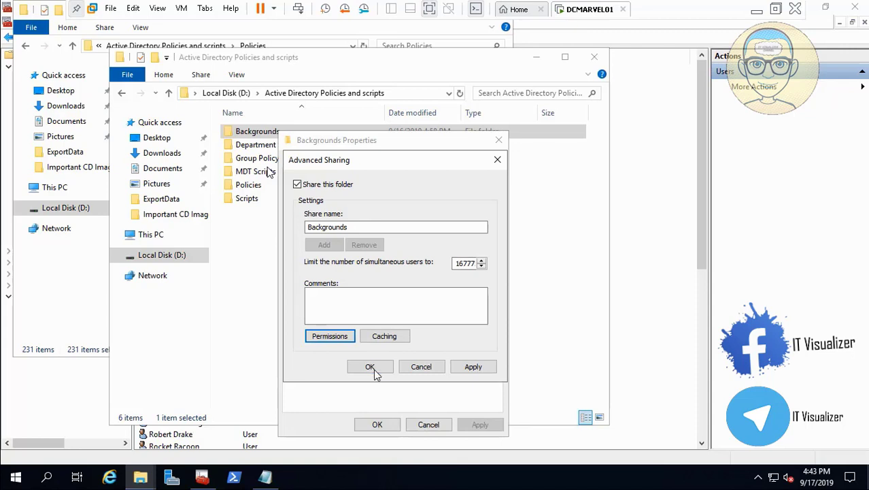
{"action": "left_click", "coordinate": [470, 368]}
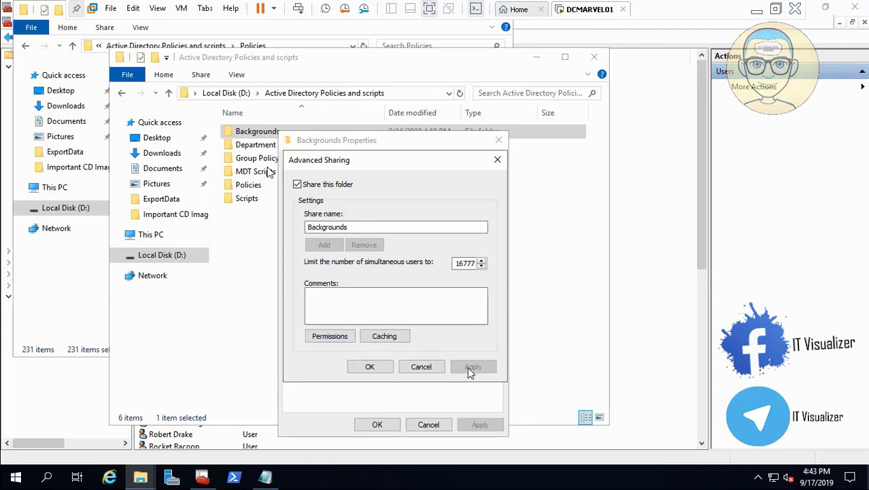
{"action": "left_click", "coordinate": [381, 369]}
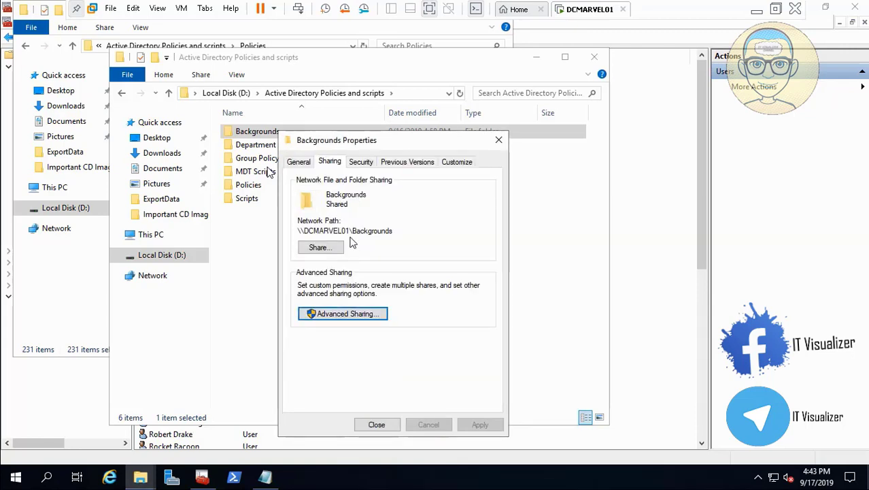
- Add Domain Users to the Backgrounds folder's security (NTFS) permissions
{"action": "left_click", "coordinate": [361, 162]}
{"action": "left_click", "coordinate": [446, 270]}
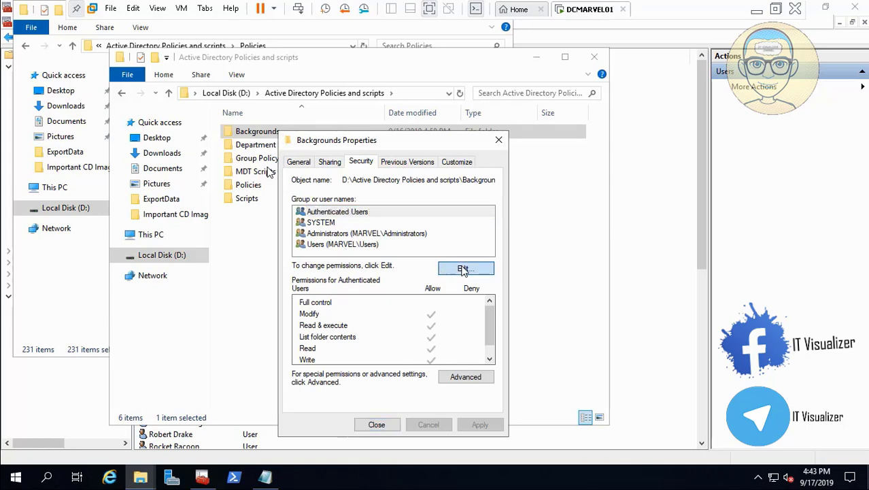
{"action": "left_click", "coordinate": [439, 326]}
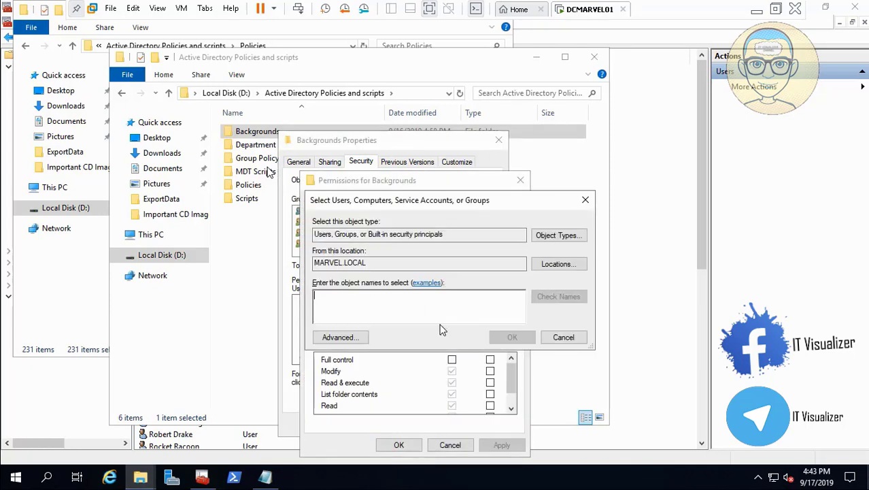
{"action": "type", "text": "Domain"}
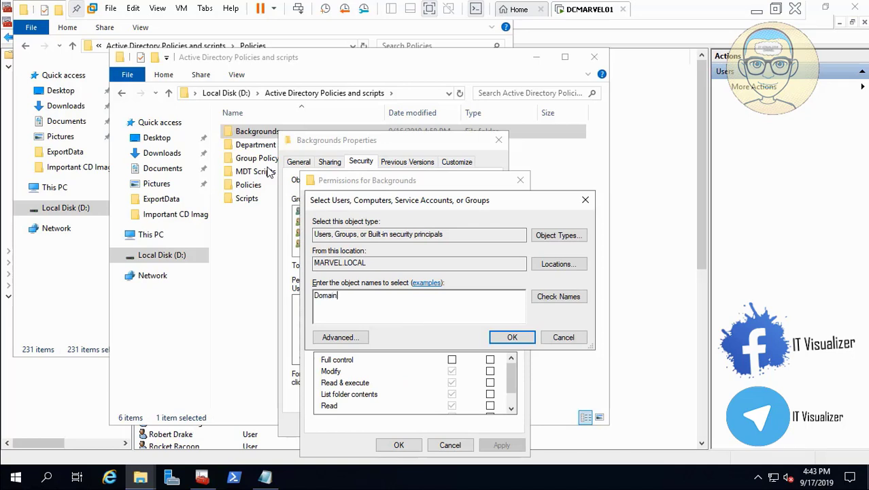
{"action": "left_click", "coordinate": [558, 297]}
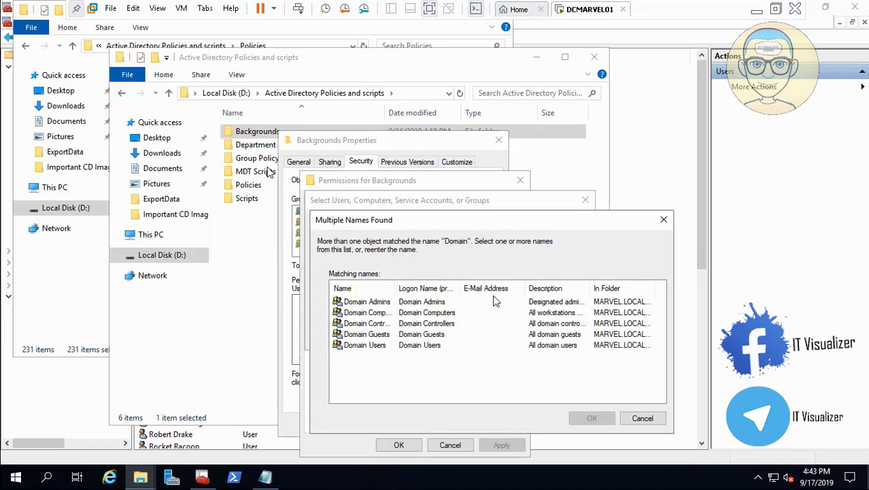
{"action": "left_click", "coordinate": [373, 345]}
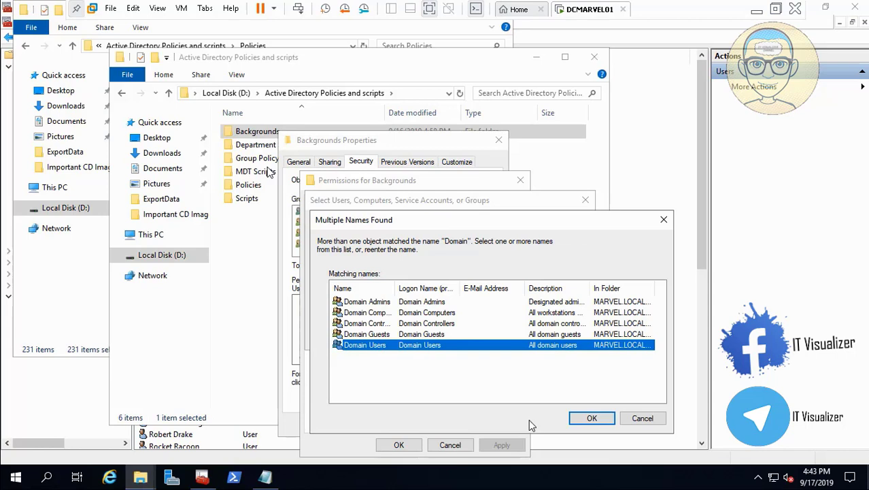
{"action": "left_click", "coordinate": [593, 419]}
{"action": "left_click", "coordinate": [520, 339]}
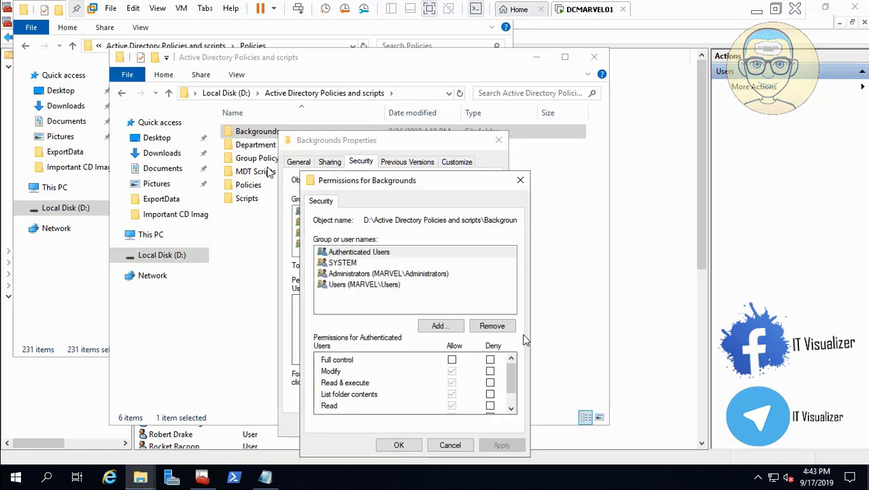
- Add the Marvel_All Users group to the Backgrounds folder's security permissions
{"action": "left_click", "coordinate": [442, 326]}
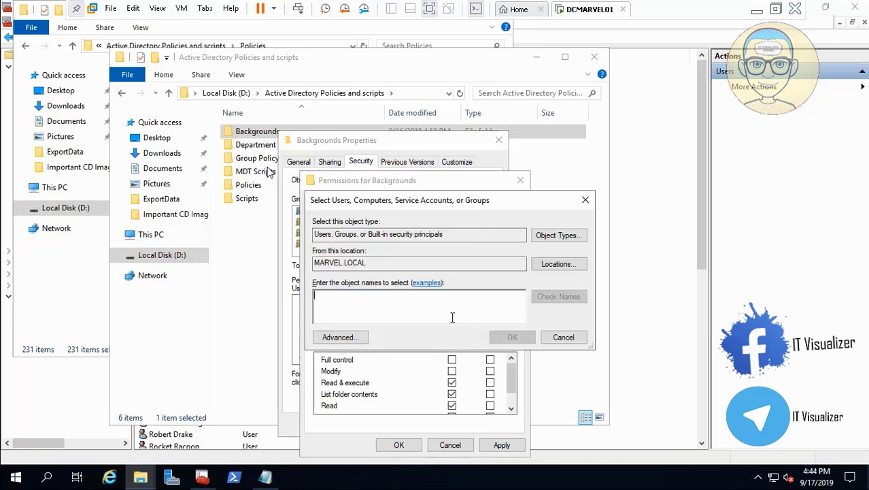
{"action": "type", "text": "Marvel_all"}
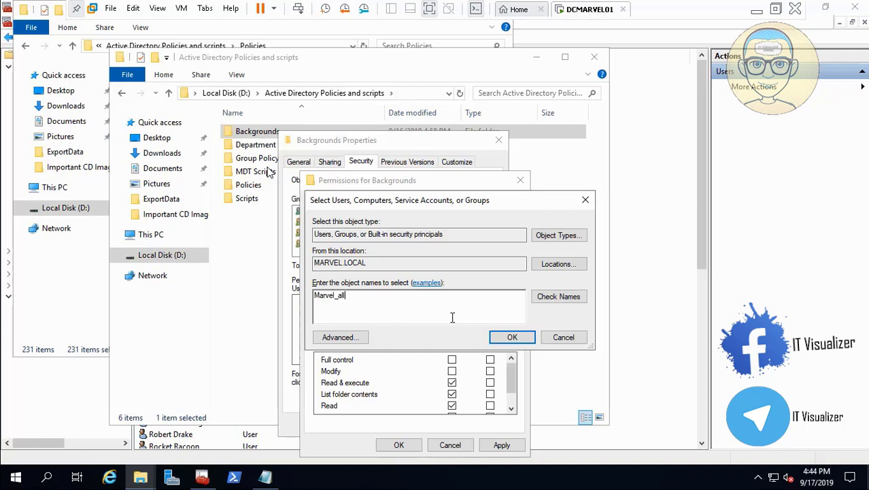
{"action": "left_click", "coordinate": [538, 300]}
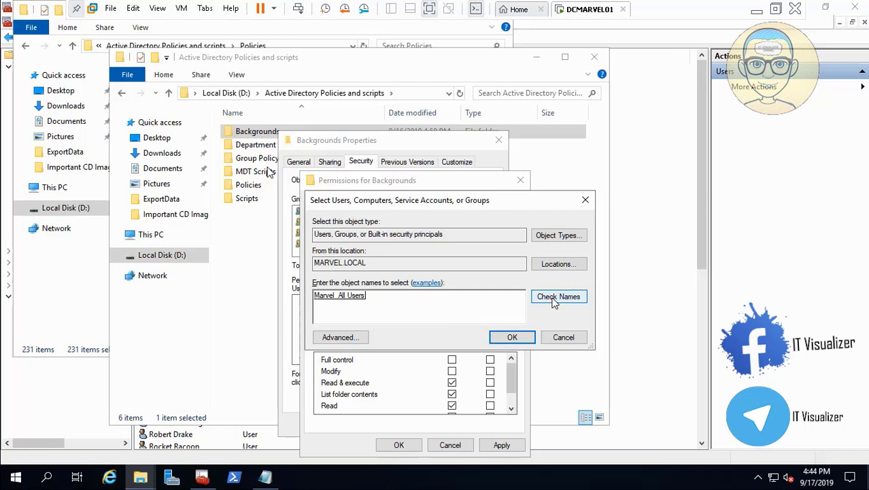
{"action": "left_click", "coordinate": [513, 338]}
- Add the Marvel_IT group to the Backgrounds folder's security permissions and allow it Full control
{"action": "left_click", "coordinate": [429, 324]}
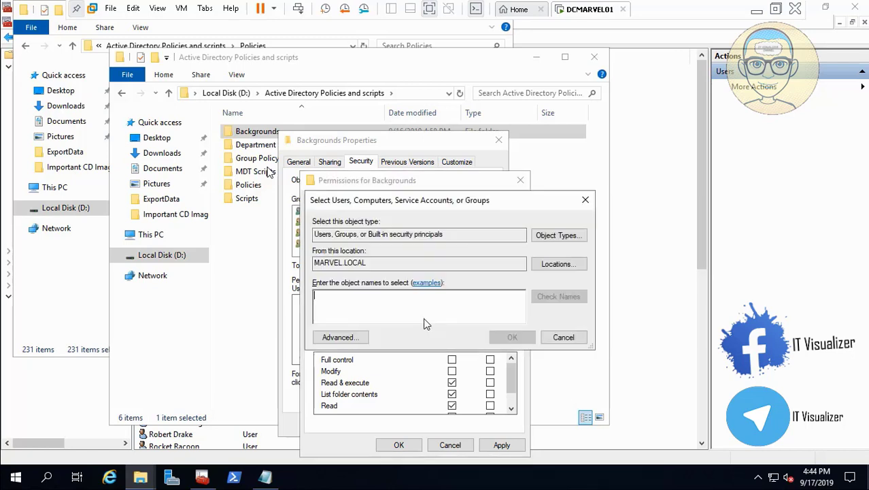
{"action": "type", "text": "Marvel_it"}
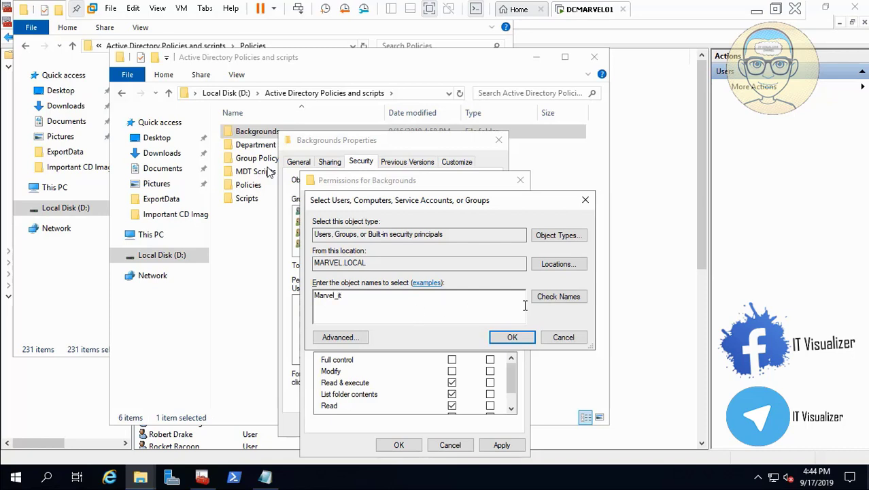
{"action": "left_click", "coordinate": [558, 297]}
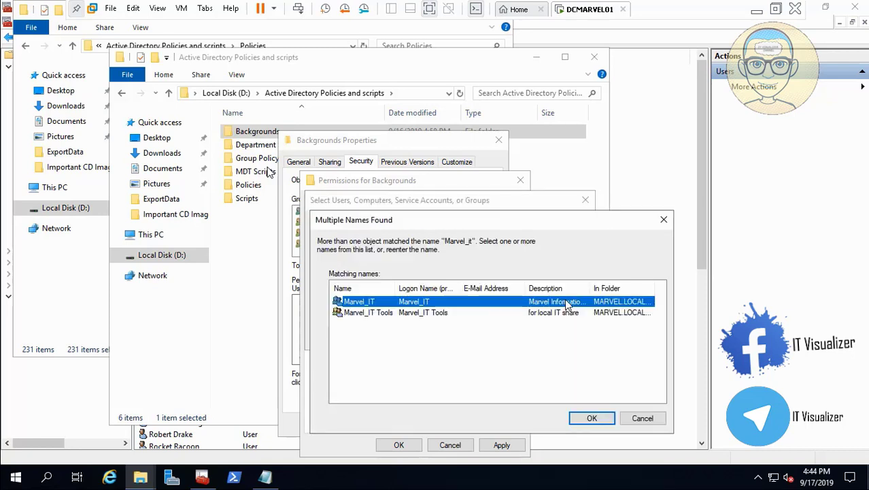
{"action": "left_click", "coordinate": [589, 418]}
{"action": "left_click", "coordinate": [513, 337]}
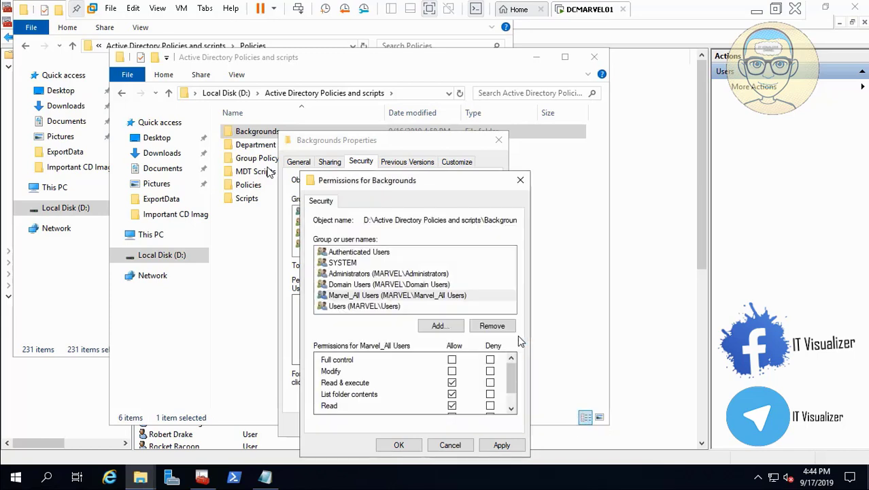
{"action": "left_click", "coordinate": [452, 360]}
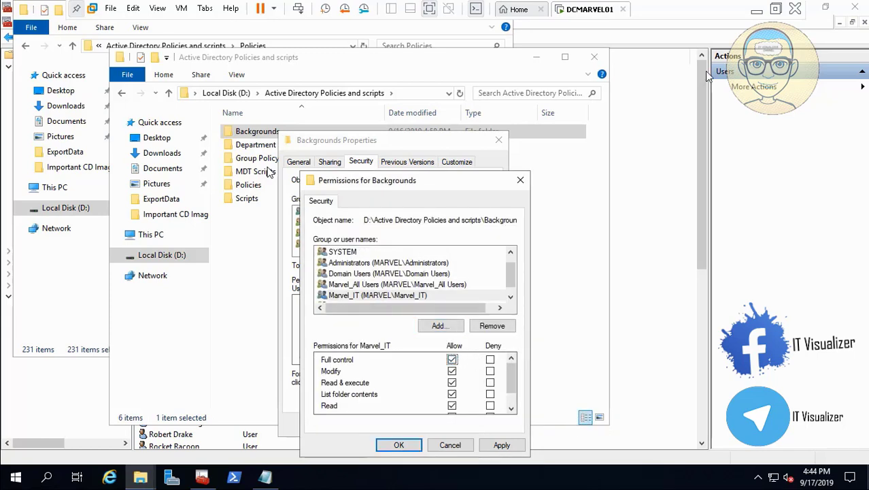
{"action": "left_click", "coordinate": [757, 10]}
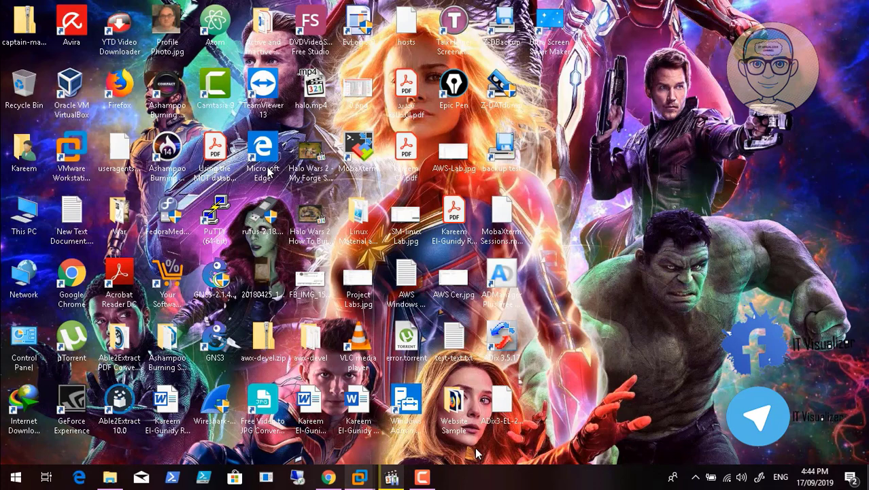
{"action": "left_click", "coordinate": [420, 479]}
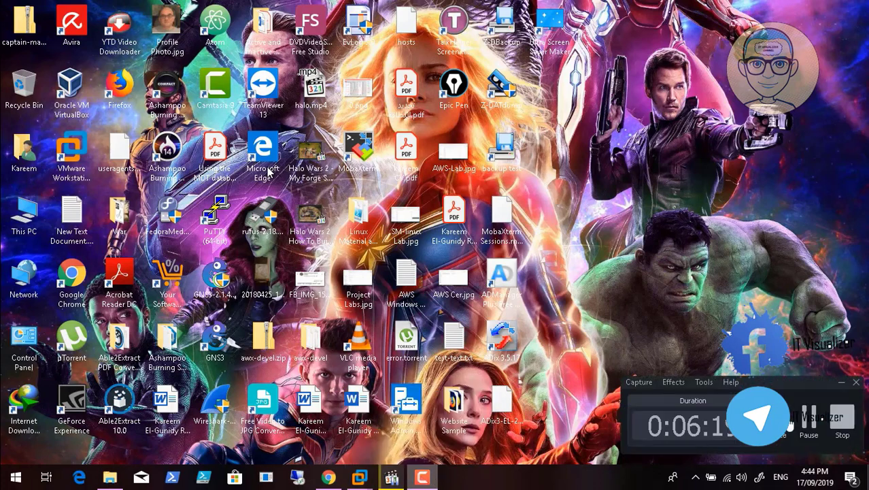
{"action": "left_click", "coordinate": [809, 419]}
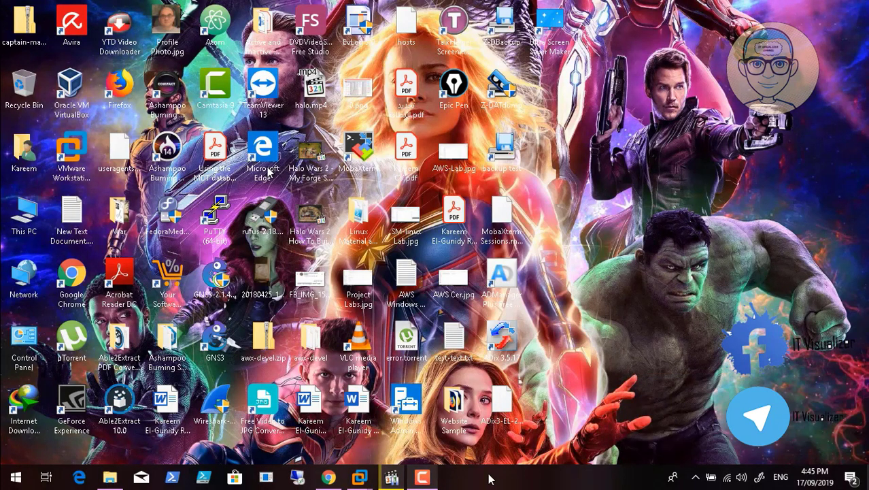
{"action": "left_click", "coordinate": [424, 480]}
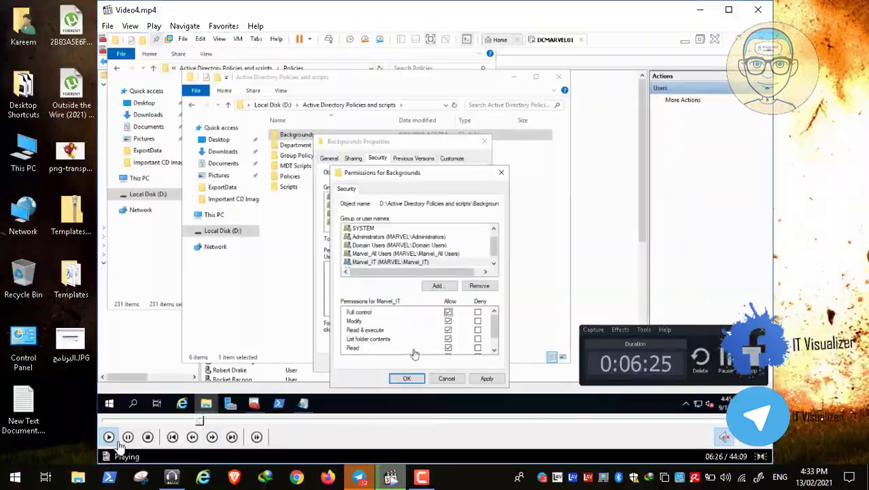
{"action": "left_click", "coordinate": [128, 437]}
{"action": "left_click", "coordinate": [420, 480]}
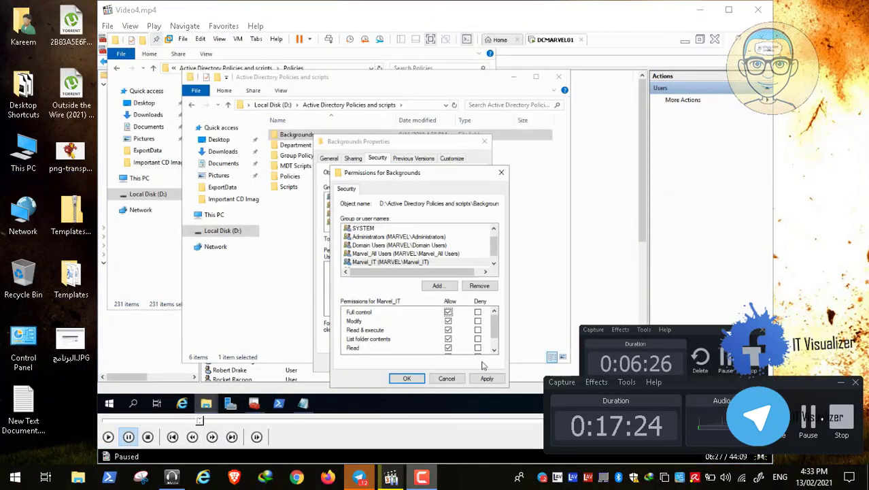
{"action": "left_click", "coordinate": [803, 419]}
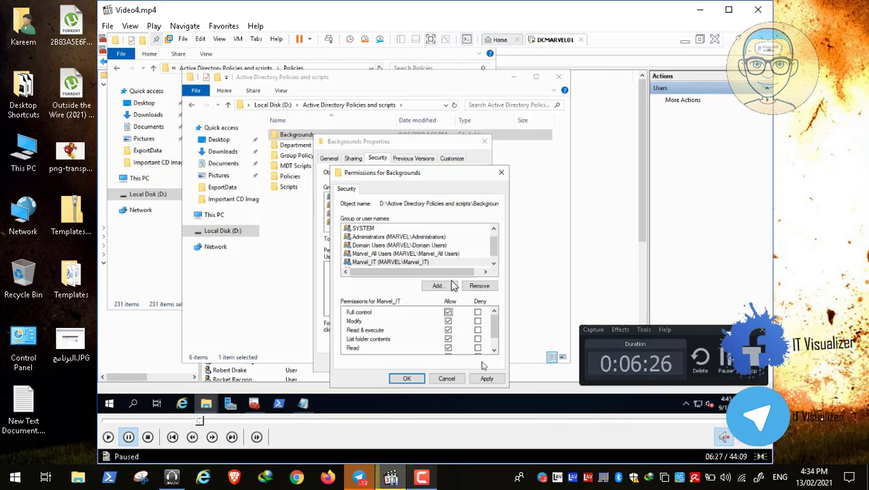
{"action": "double_click", "coordinate": [396, 274]}
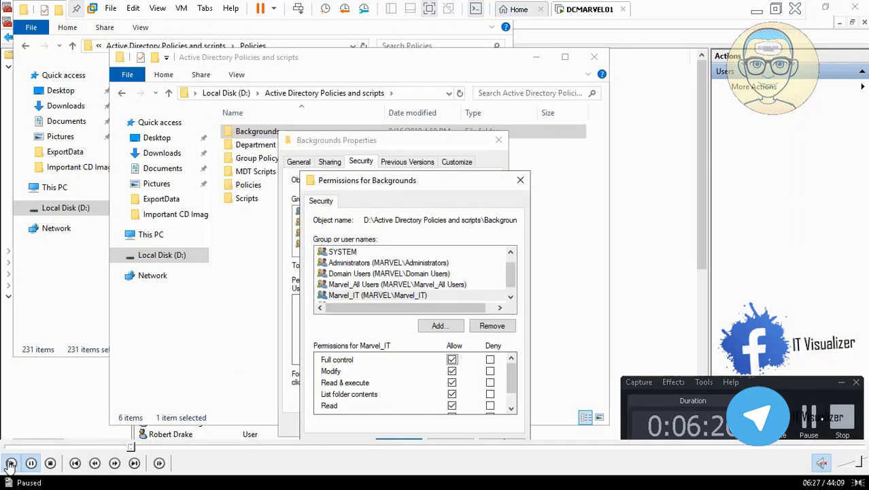
{"action": "left_click", "coordinate": [10, 463]}
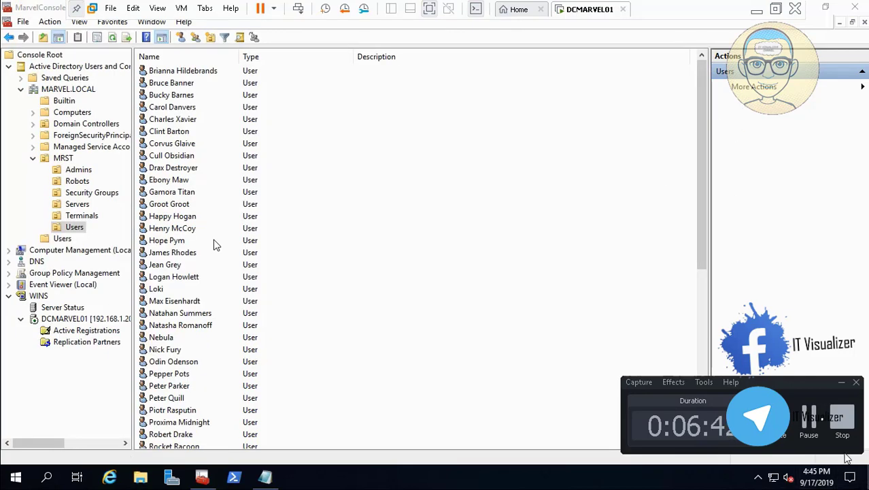
{"action": "left_click", "coordinate": [842, 382]}
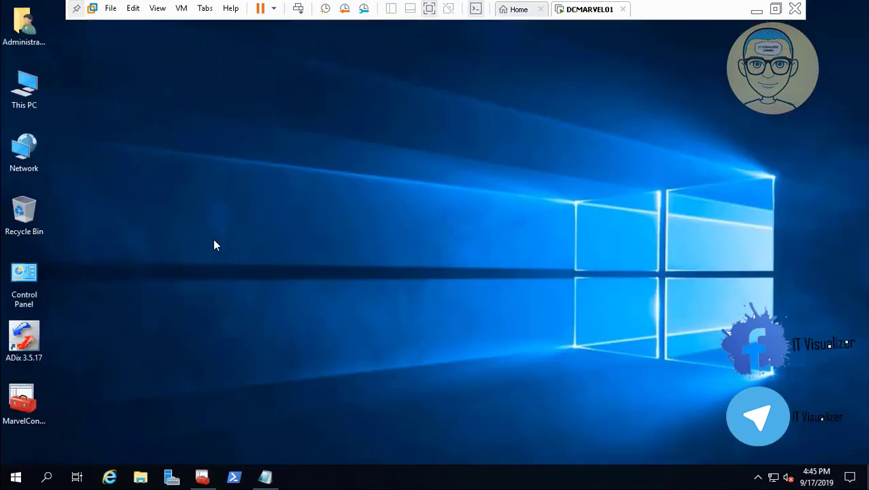
{"action": "left_click", "coordinate": [757, 10]}
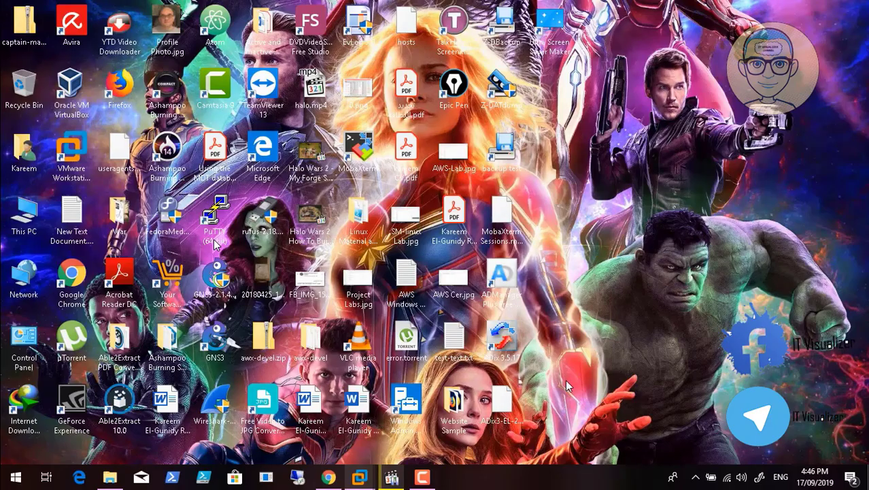
- Copy idlelogoff.exe from the Backgrounds folder under Active Directory Policies and scripts on drive D
{"action": "left_click", "coordinate": [460, 465]}
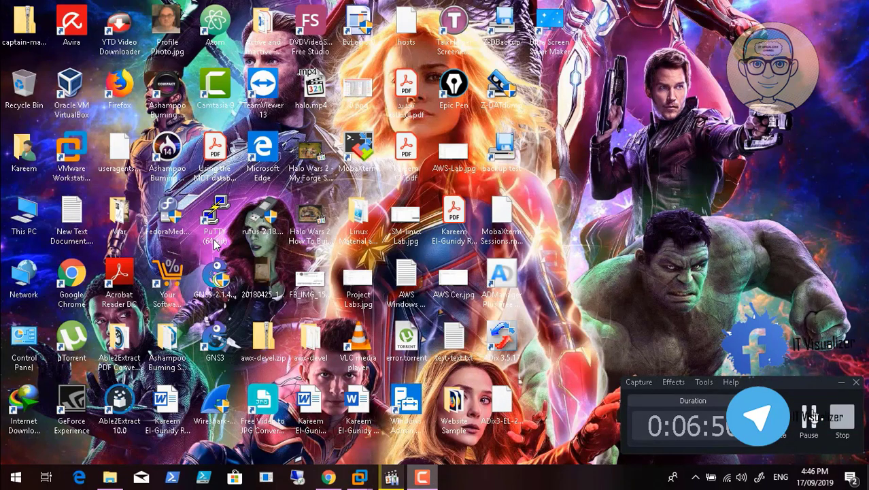
{"action": "left_click", "coordinate": [809, 422]}
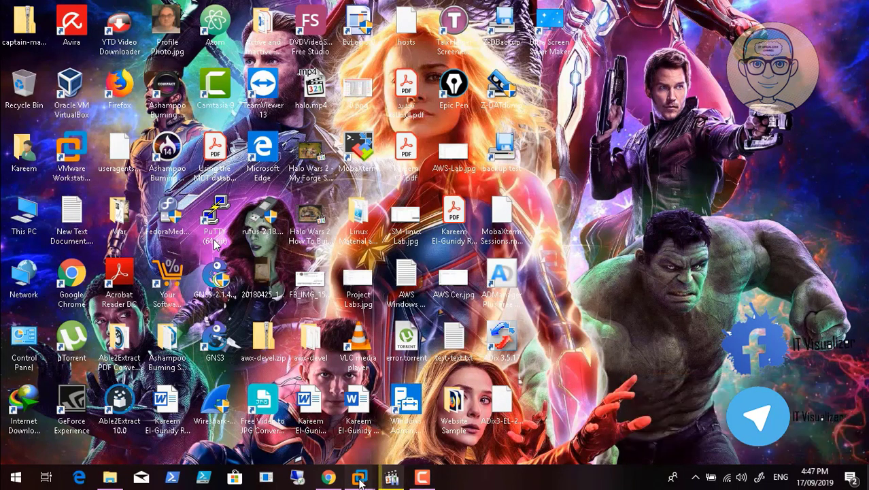
{"action": "mouse_move", "coordinate": [359, 478]}
{"action": "left_click", "coordinate": [400, 407]}
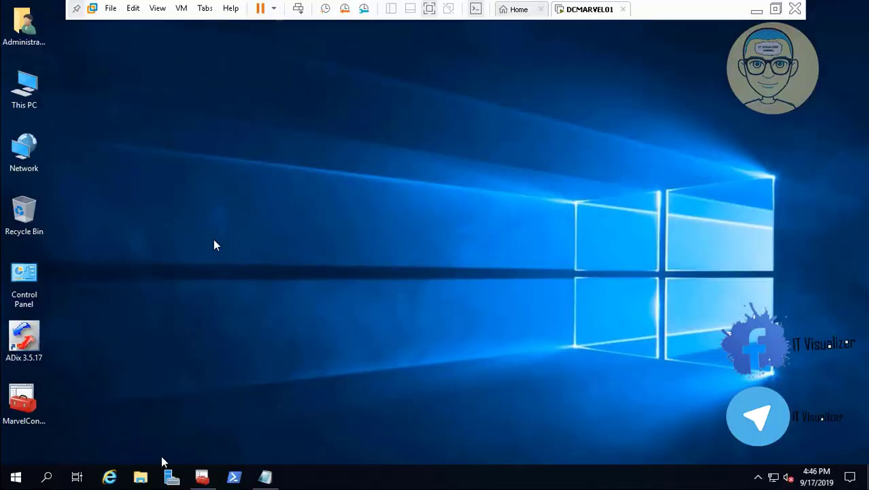
{"action": "left_click", "coordinate": [141, 476]}
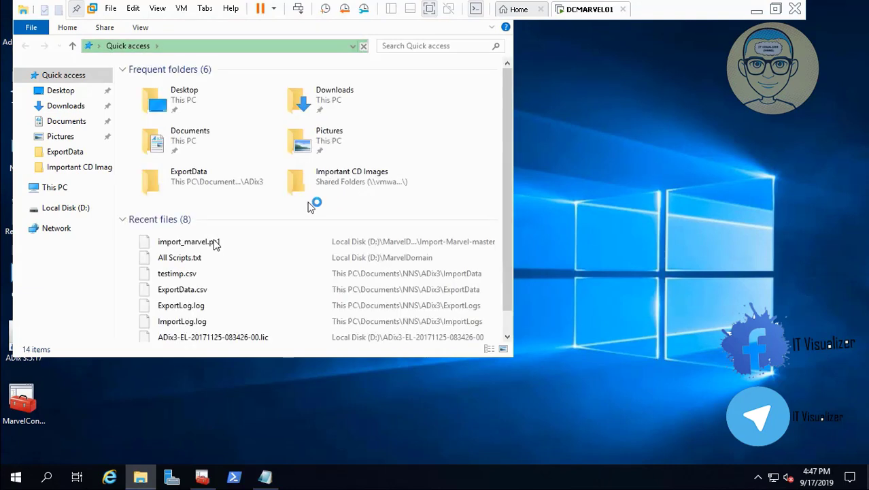
{"action": "left_click", "coordinate": [84, 212]}
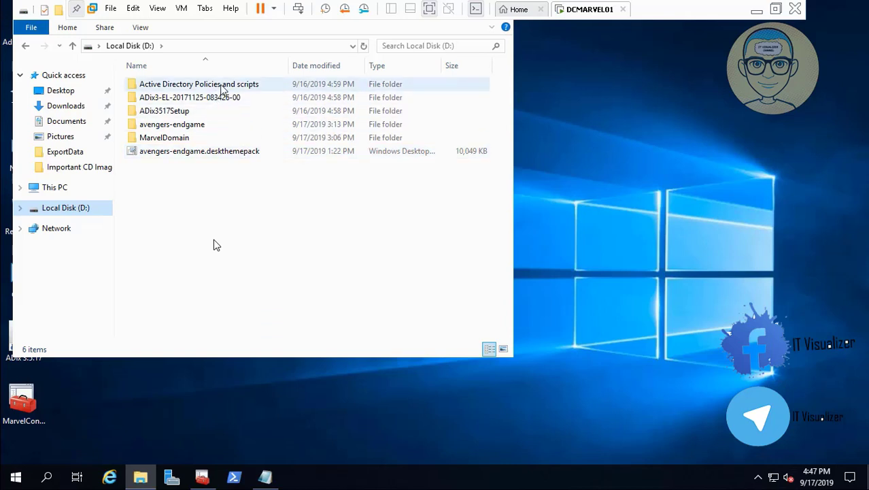
{"action": "double_click", "coordinate": [221, 86]}
{"action": "double_click", "coordinate": [187, 87]}
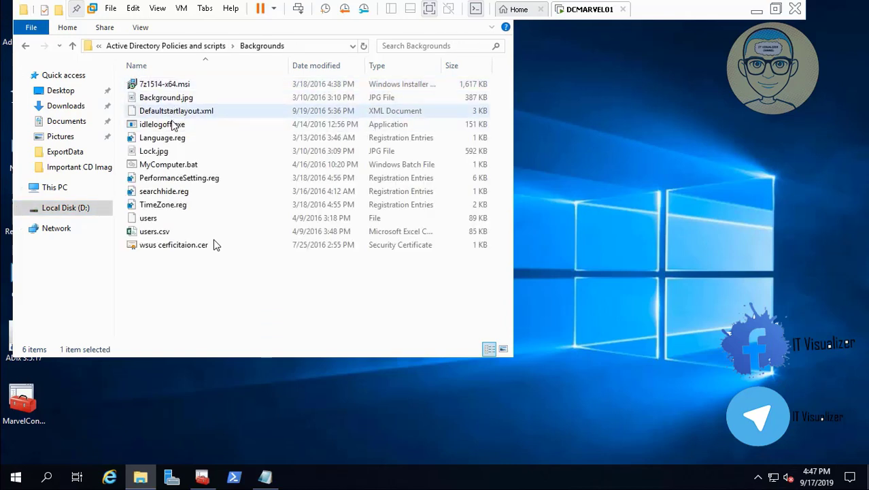
{"action": "right_click", "coordinate": [171, 123]}
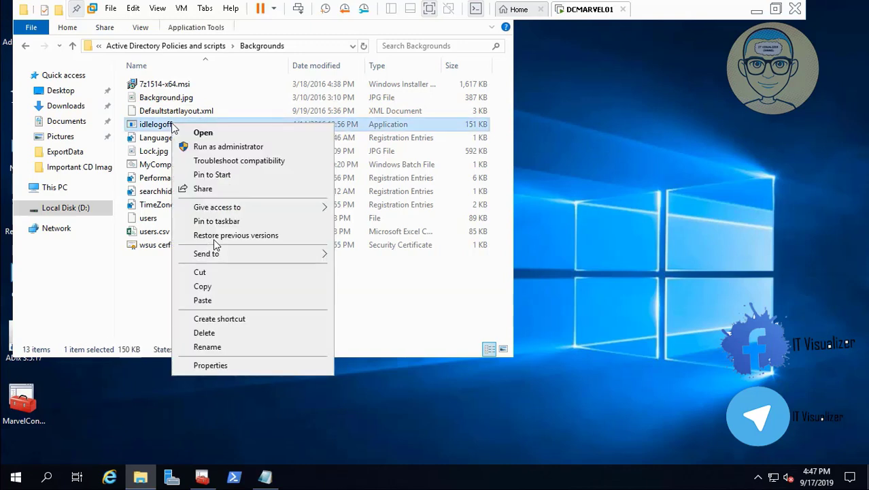
{"action": "left_click", "coordinate": [207, 287]}
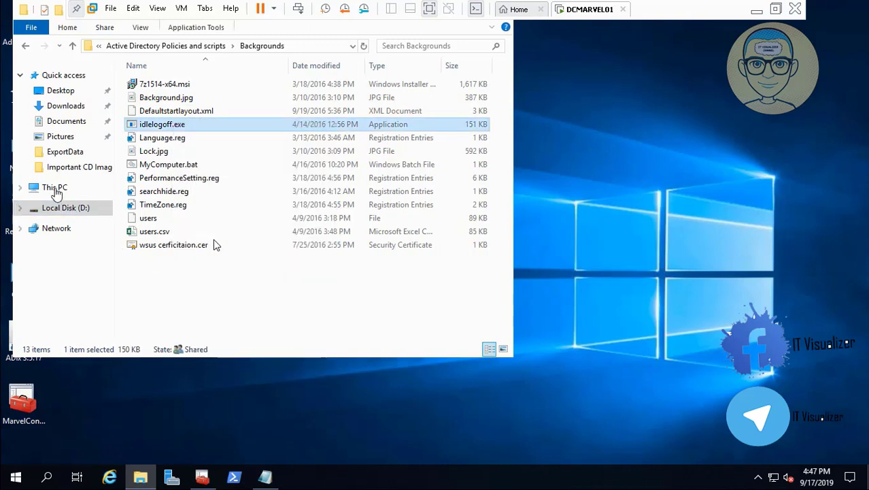
- Paste idlelogoff.exe into the root of drive C
{"action": "left_click", "coordinate": [60, 187]}
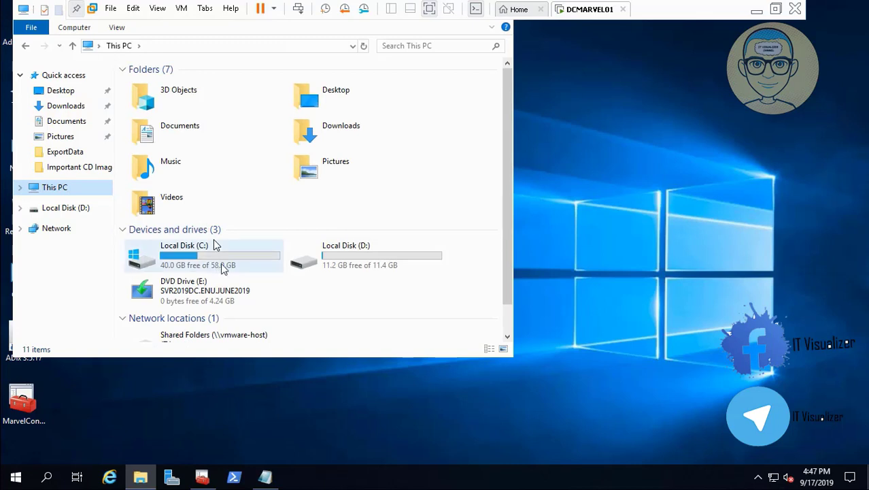
{"action": "double_click", "coordinate": [214, 245]}
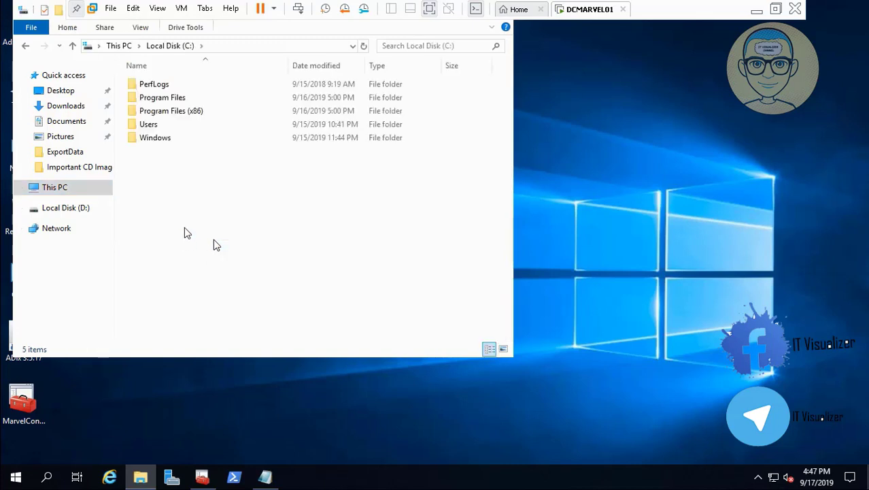
{"action": "right_click", "coordinate": [184, 229]}
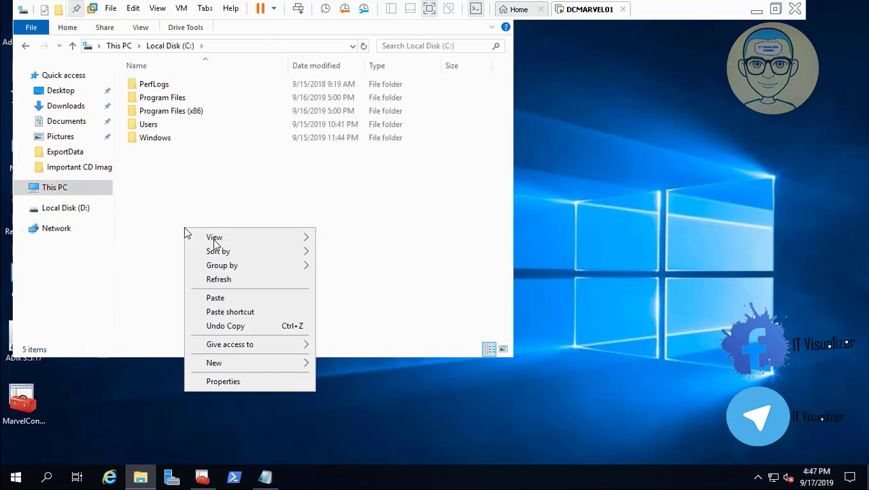
{"action": "left_click", "coordinate": [215, 298]}
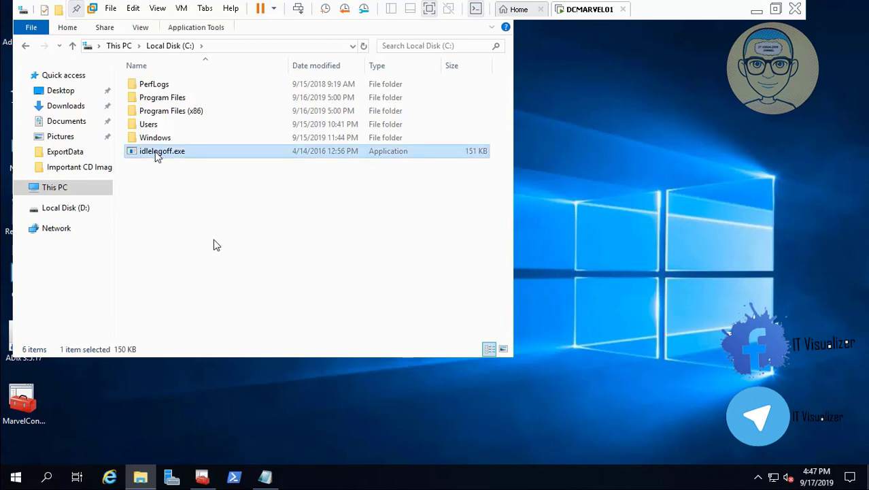
- Create a new folder on drive C named idlelogoff, reusing the executable's file name
{"action": "right_click", "coordinate": [156, 156]}
{"action": "left_click", "coordinate": [249, 361]}
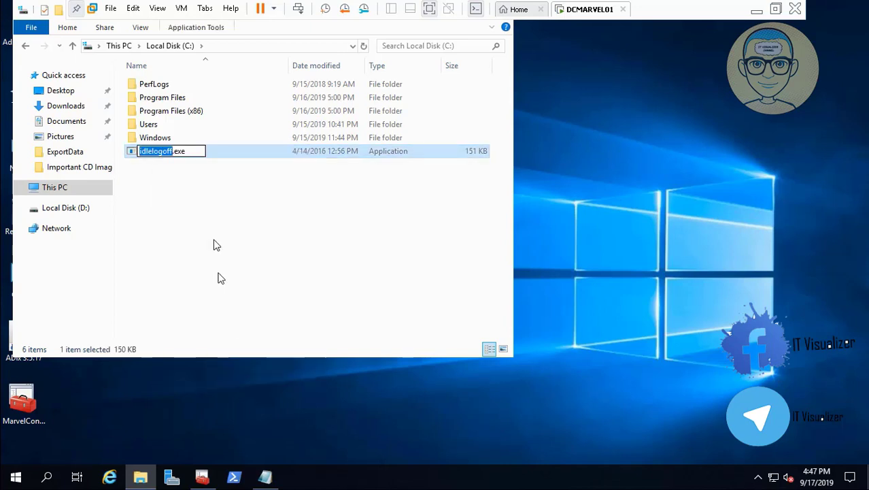
{"action": "key", "text": "Return"}
{"action": "right_click", "coordinate": [219, 273]}
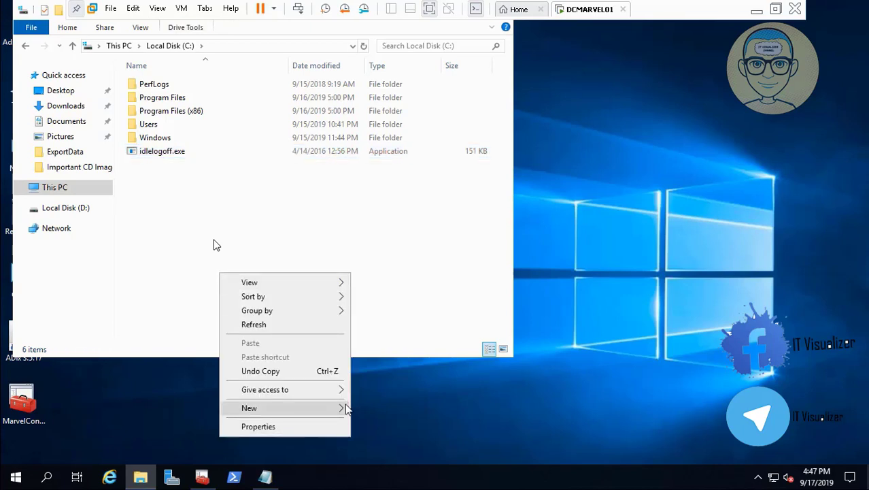
{"action": "mouse_move", "coordinate": [333, 408]}
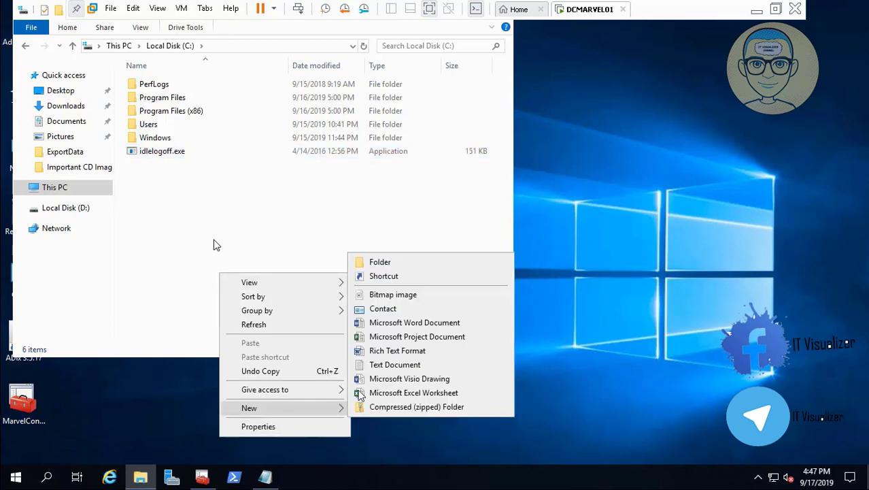
{"action": "left_click", "coordinate": [460, 263]}
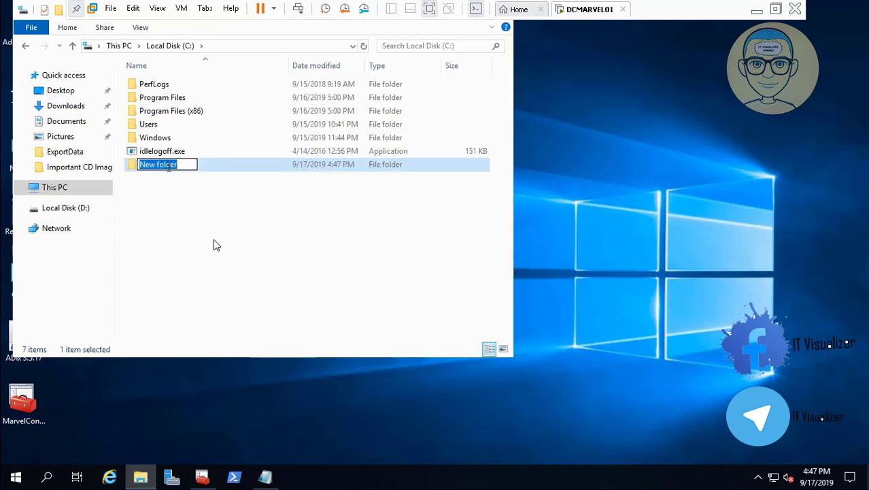
{"action": "right_click", "coordinate": [169, 166]}
{"action": "left_click", "coordinate": [194, 219]}
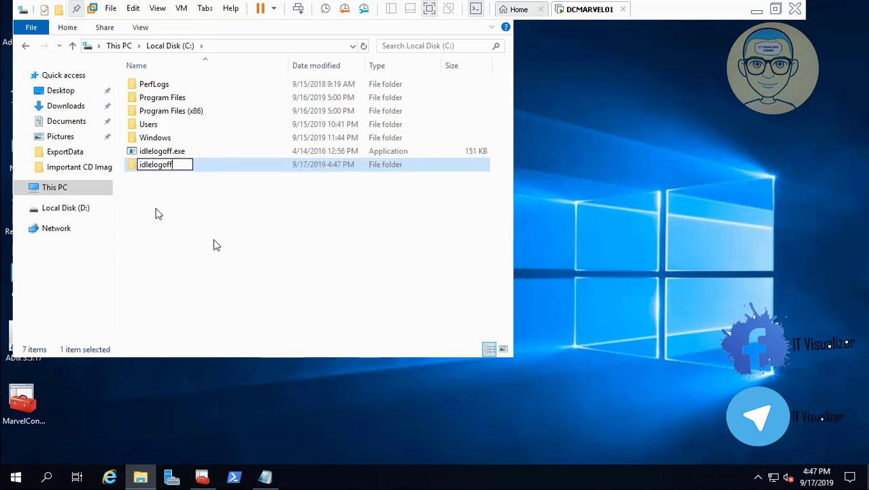
{"action": "left_click", "coordinate": [156, 213]}
- Move idlelogoff.exe into the idlelogoff folder
{"action": "left_click", "coordinate": [167, 153]}
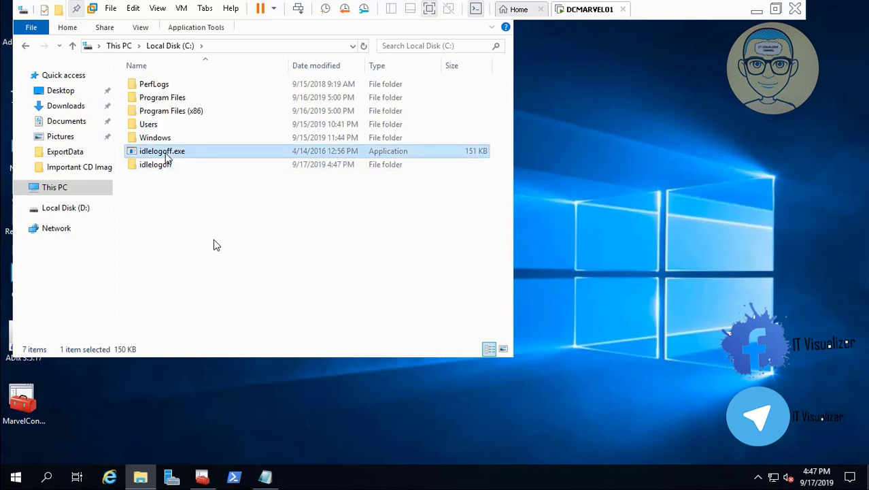
{"action": "double_click", "coordinate": [162, 165]}
{"action": "key", "text": "ctrl+v"}
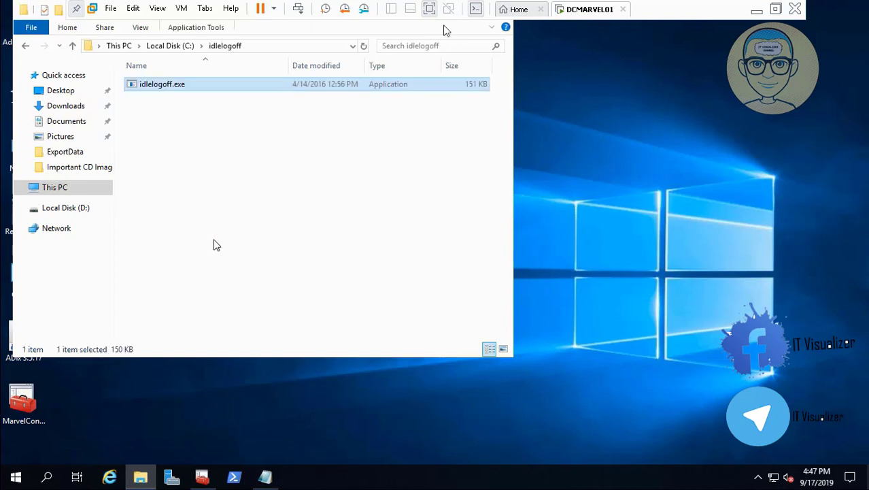
- Close the File Explorer window and minimize the virtual machine window
{"action": "left_click", "coordinate": [38, 33]}
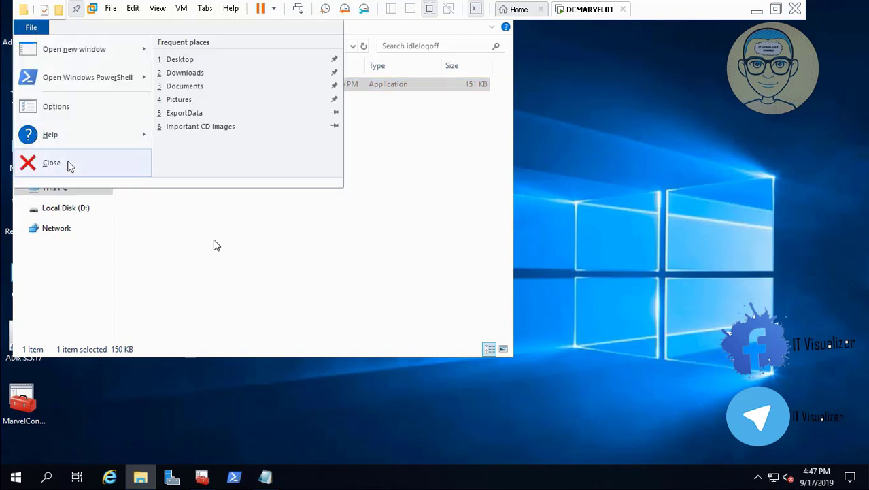
{"action": "left_click", "coordinate": [68, 163]}
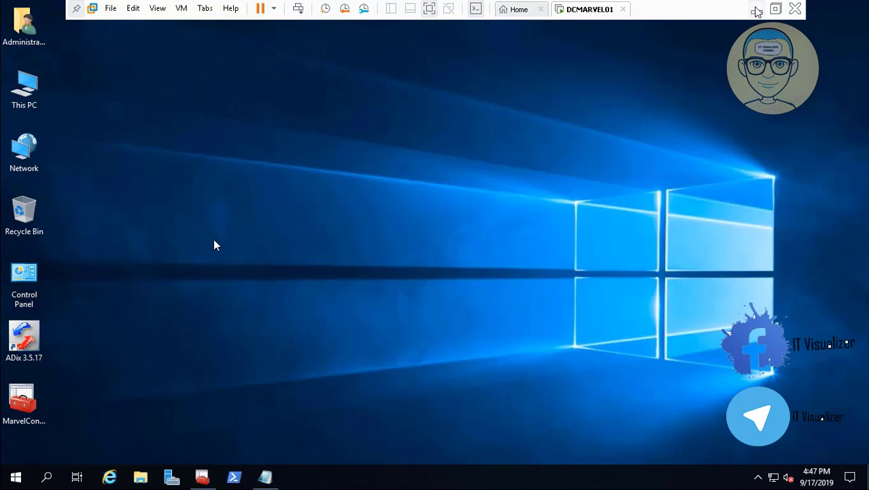
{"action": "left_click", "coordinate": [754, 9]}
- Paste ClassicShellSetup_4_3_1.exe into the root of drive D on the domain controller
{"action": "mouse_move", "coordinate": [432, 480]}
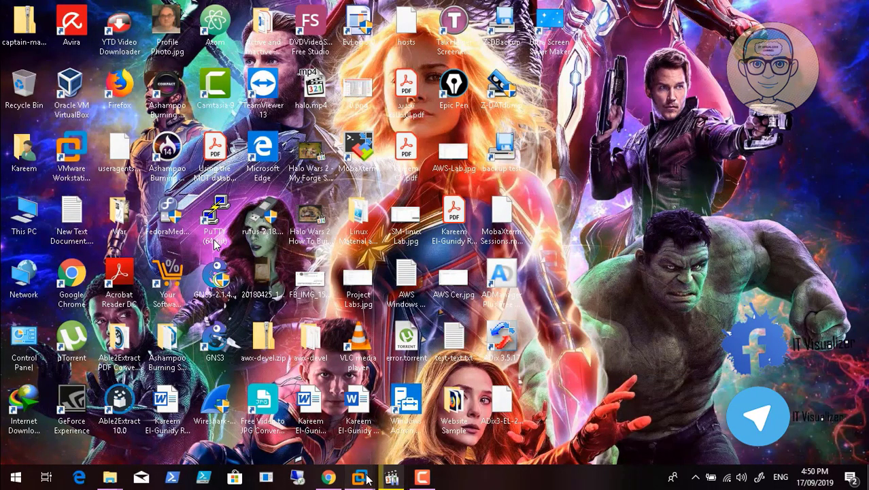
{"action": "mouse_move", "coordinate": [359, 478]}
{"action": "left_click", "coordinate": [401, 412]}
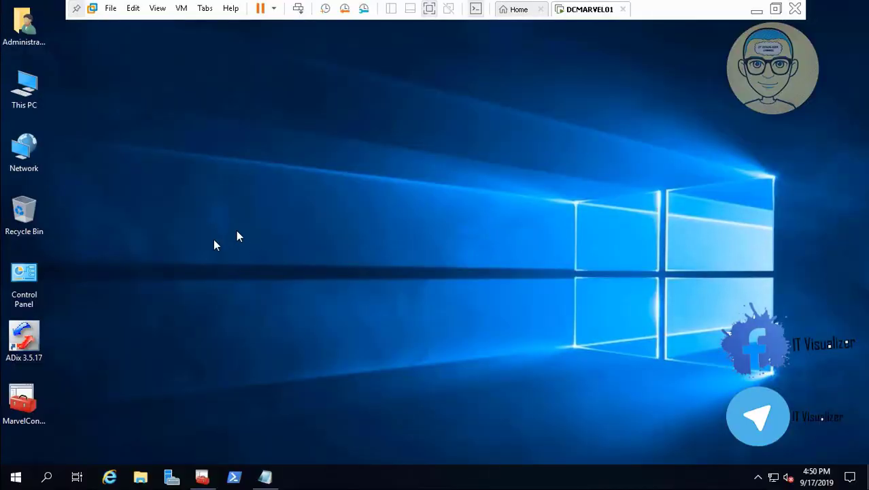
{"action": "double_click", "coordinate": [24, 88]}
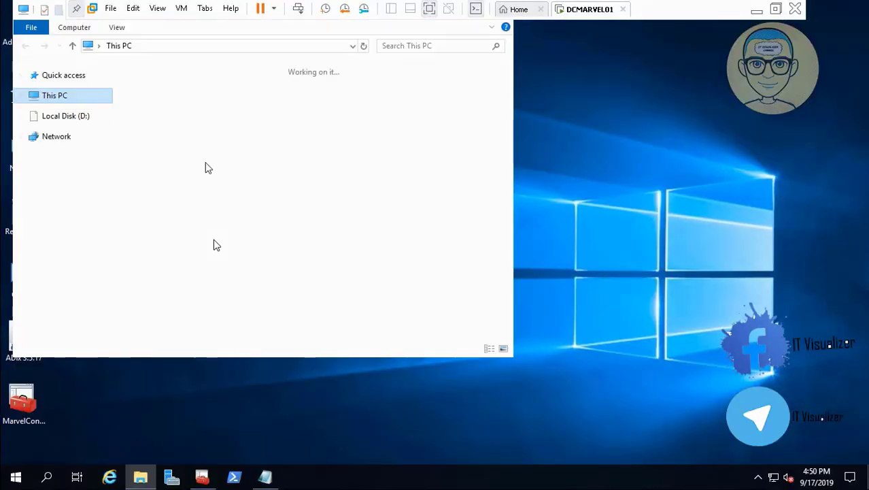
{"action": "double_click", "coordinate": [324, 263]}
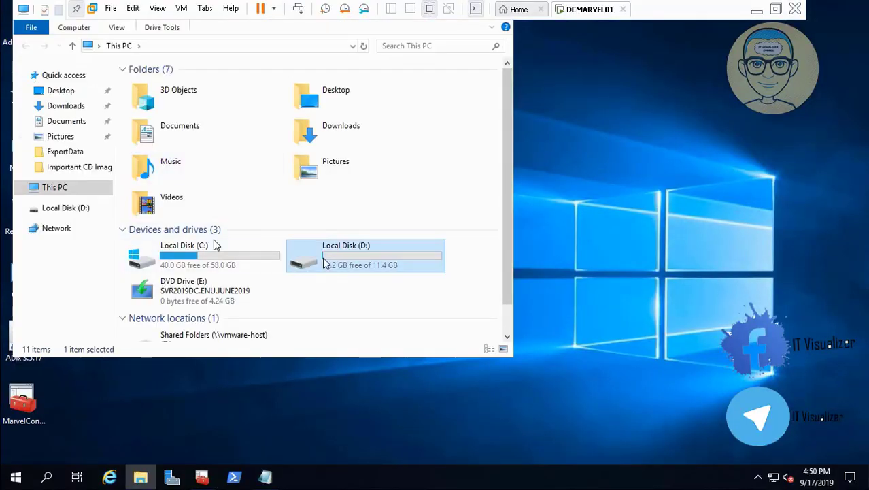
{"action": "right_click", "coordinate": [178, 181]}
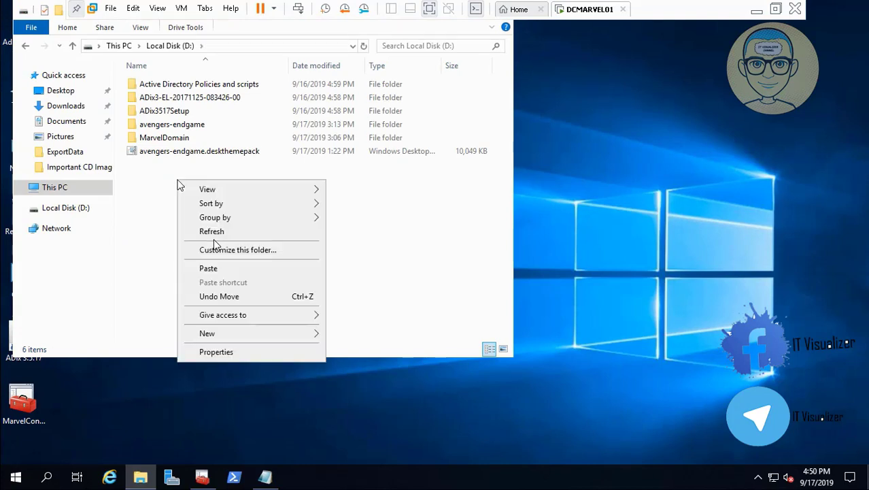
{"action": "left_click", "coordinate": [215, 266]}
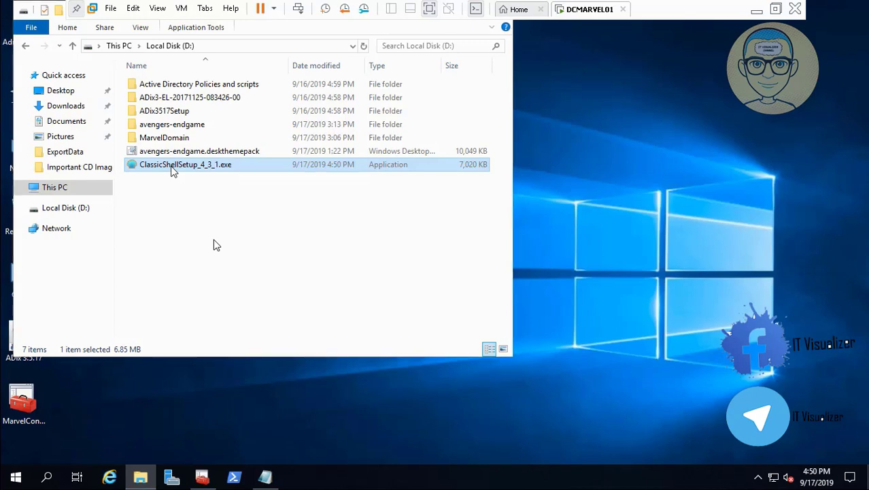
- Install Classic Shell, accepting the license agreement and unchecking the View Readme file option before finishing
{"action": "double_click", "coordinate": [173, 167]}
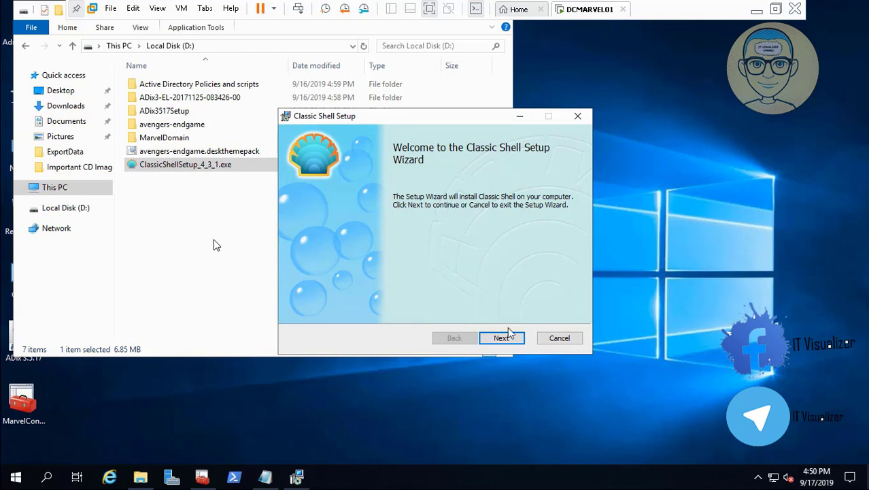
{"action": "left_click", "coordinate": [502, 338]}
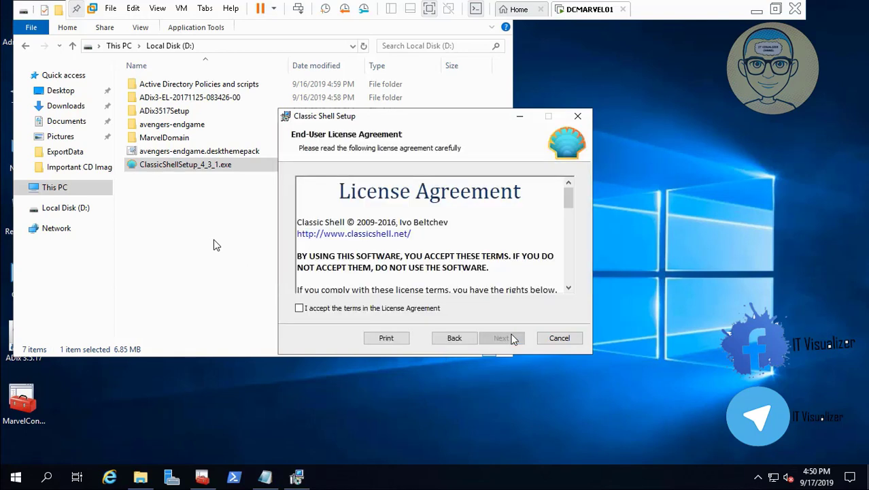
{"action": "left_click", "coordinate": [391, 310]}
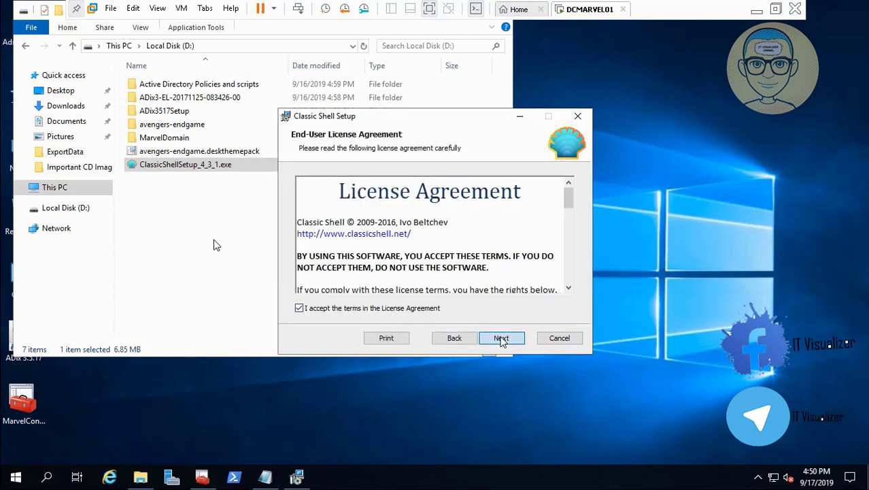
{"action": "left_click", "coordinate": [502, 338]}
{"action": "left_click", "coordinate": [501, 339]}
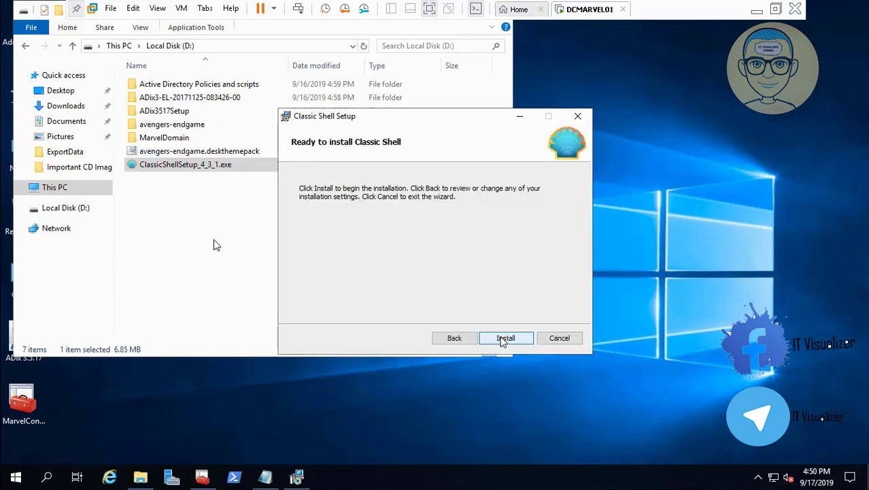
{"action": "left_click", "coordinate": [501, 338]}
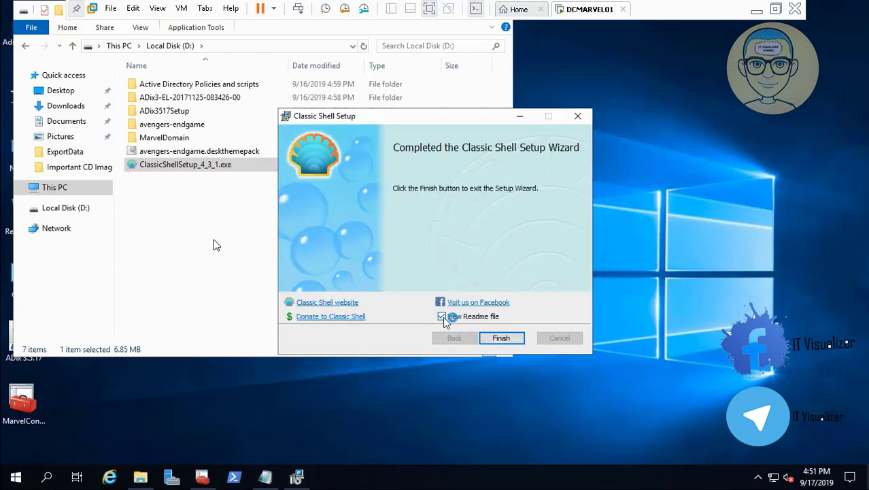
{"action": "left_click", "coordinate": [443, 317]}
{"action": "left_click", "coordinate": [501, 337]}
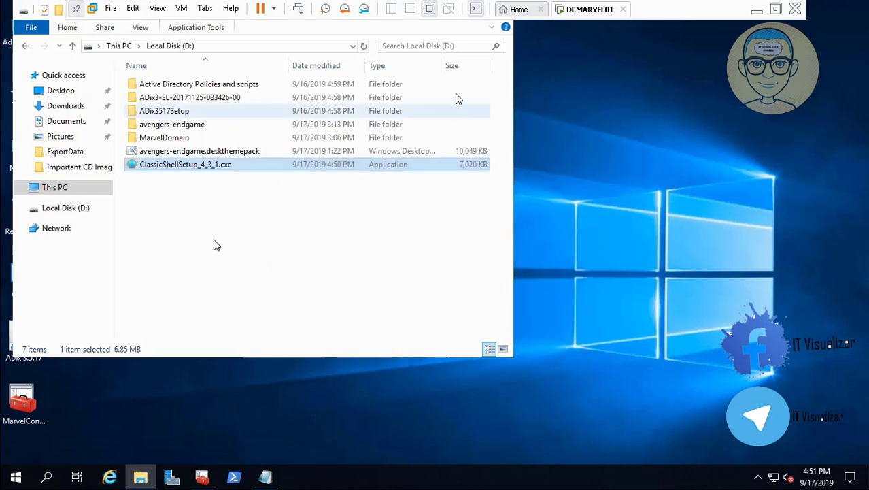
- Open the Group Policy VM folder inside Active Directory Policies and scripts on drive D
{"action": "double_click", "coordinate": [238, 88]}
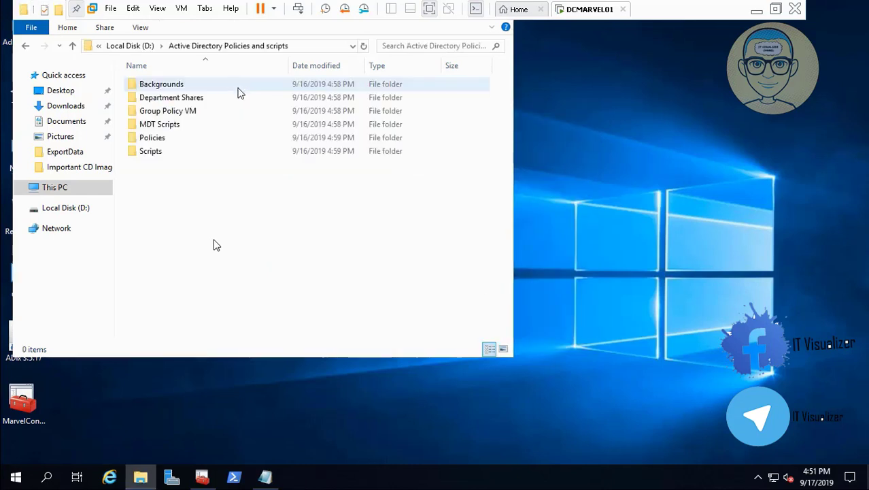
{"action": "double_click", "coordinate": [195, 114]}
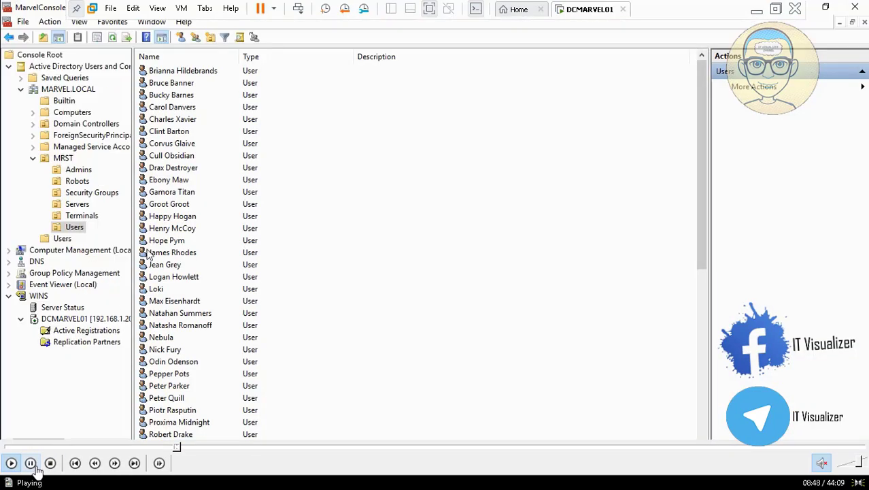
{"action": "left_click", "coordinate": [31, 464]}
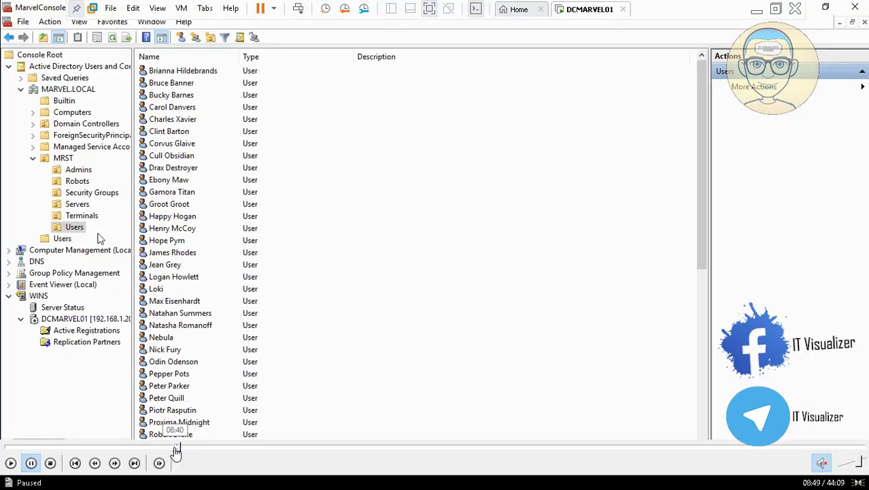
{"action": "left_click", "coordinate": [175, 448]}
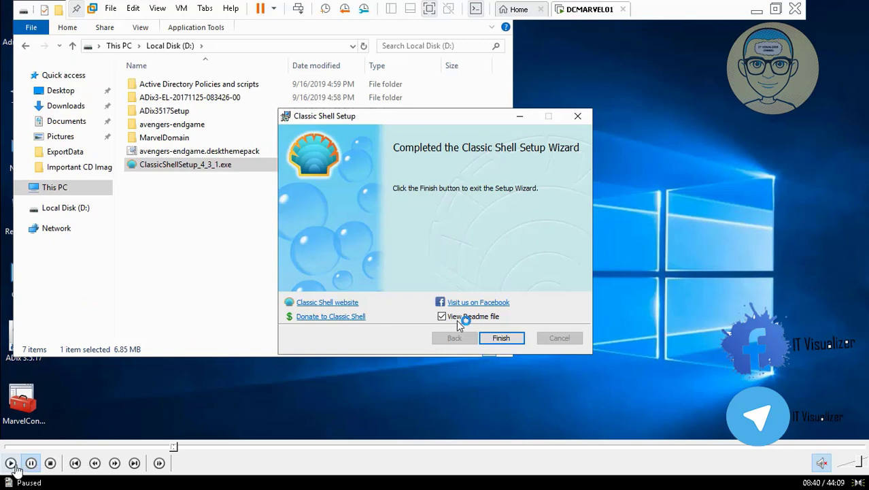
{"action": "left_click", "coordinate": [11, 463]}
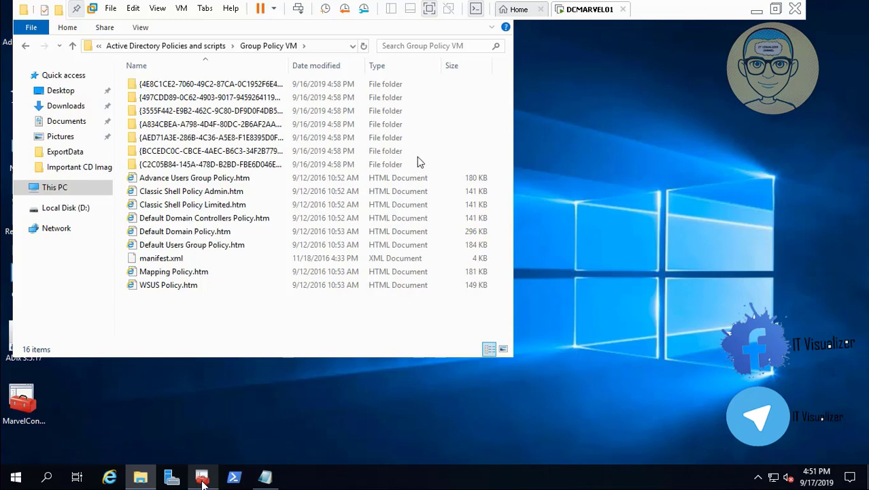
{"action": "mouse_move", "coordinate": [32, 449]}
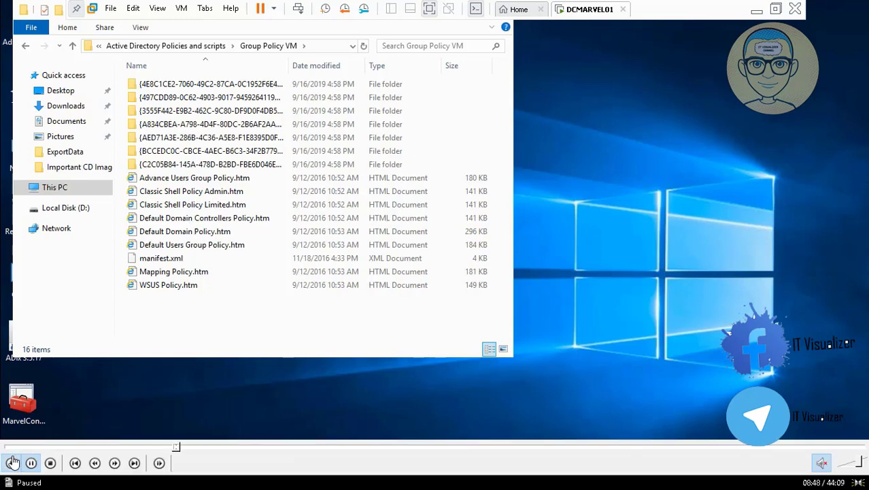
{"action": "left_click", "coordinate": [12, 463]}
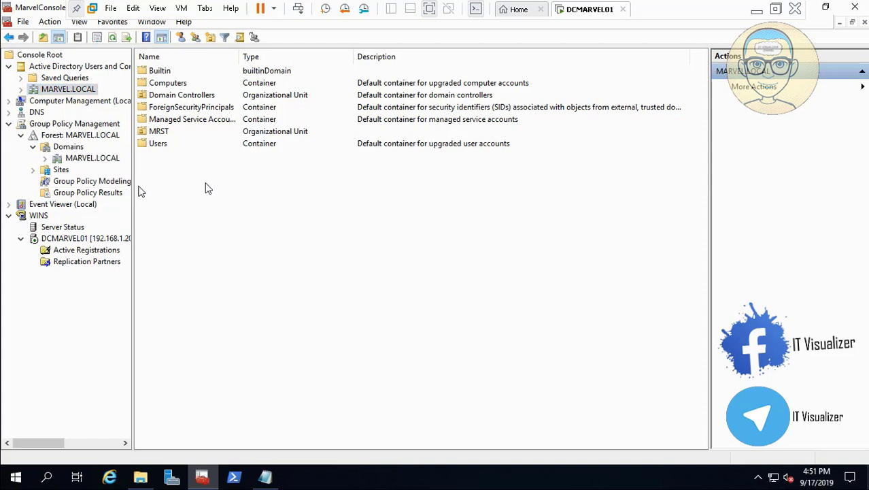
- Create a new Group Policy Object named Advance Users Group Policy, copying the name from the matching .htm report file
{"action": "left_click_drag", "start_coordinate": [134, 188], "coordinate": [208, 187]}
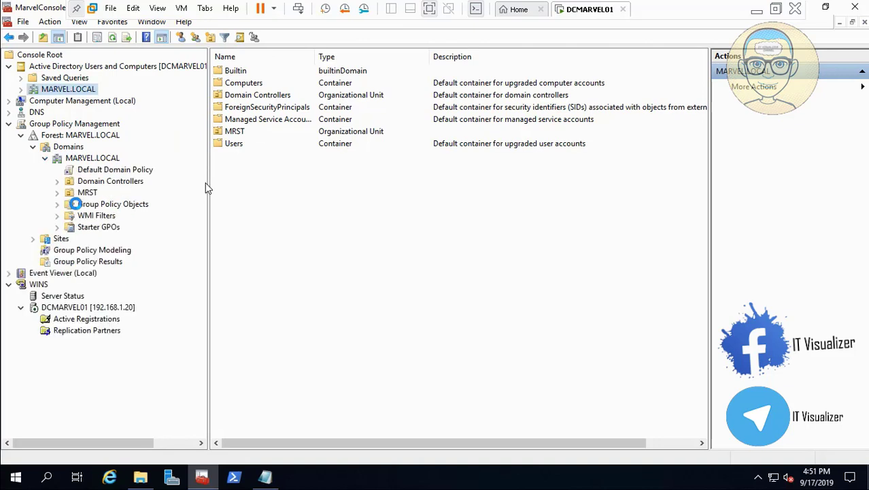
{"action": "left_click", "coordinate": [58, 205]}
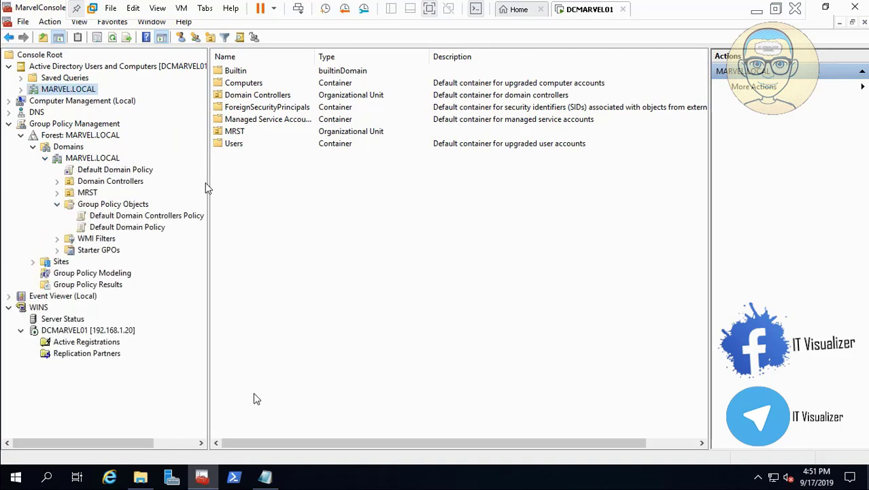
{"action": "left_click", "coordinate": [140, 478]}
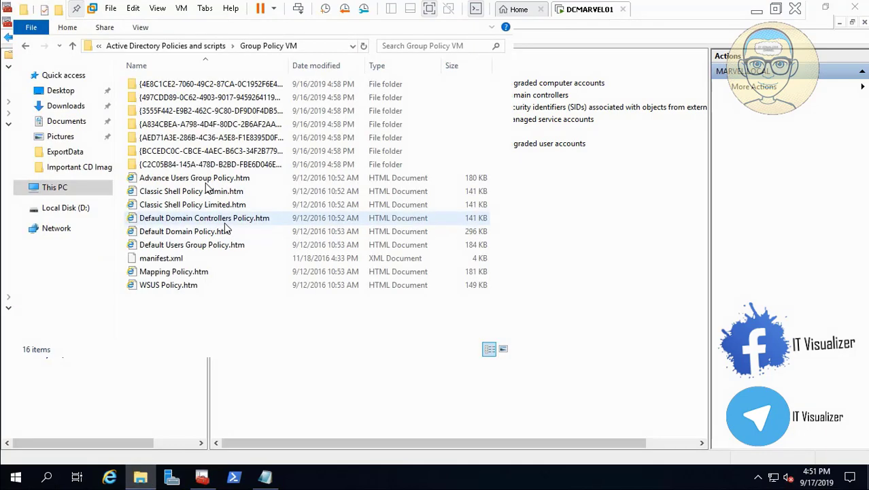
{"action": "left_click", "coordinate": [216, 180]}
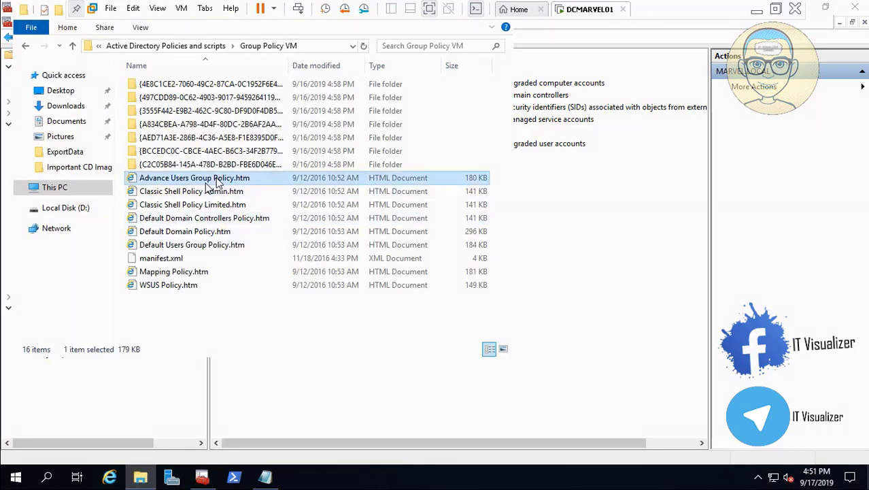
{"action": "right_click", "coordinate": [215, 180]}
{"action": "left_click", "coordinate": [283, 353]}
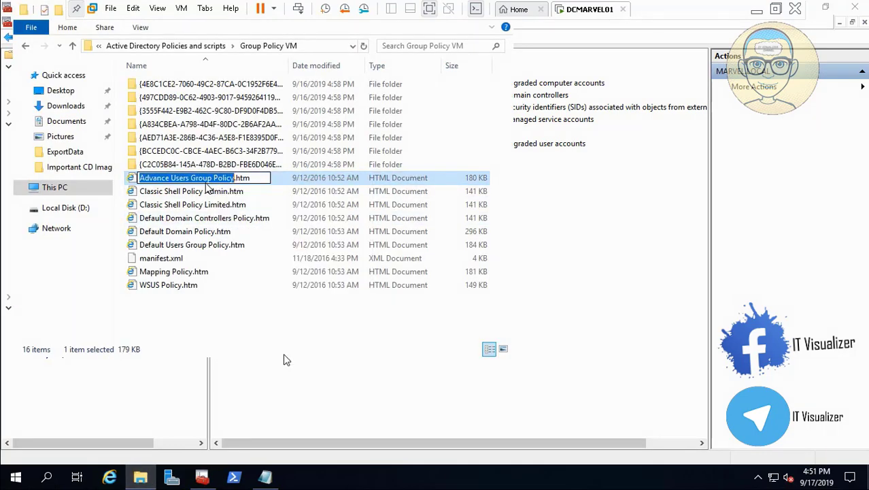
{"action": "left_click", "coordinate": [139, 478]}
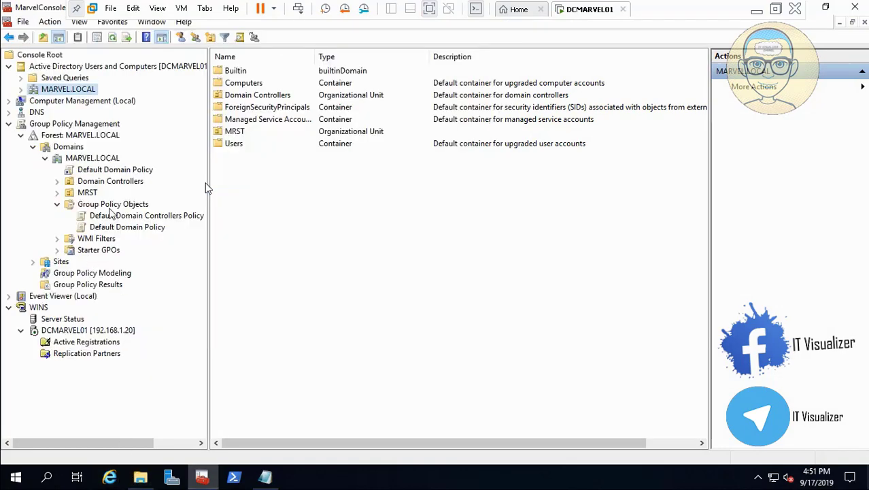
{"action": "right_click", "coordinate": [113, 205]}
{"action": "left_click", "coordinate": [136, 208]}
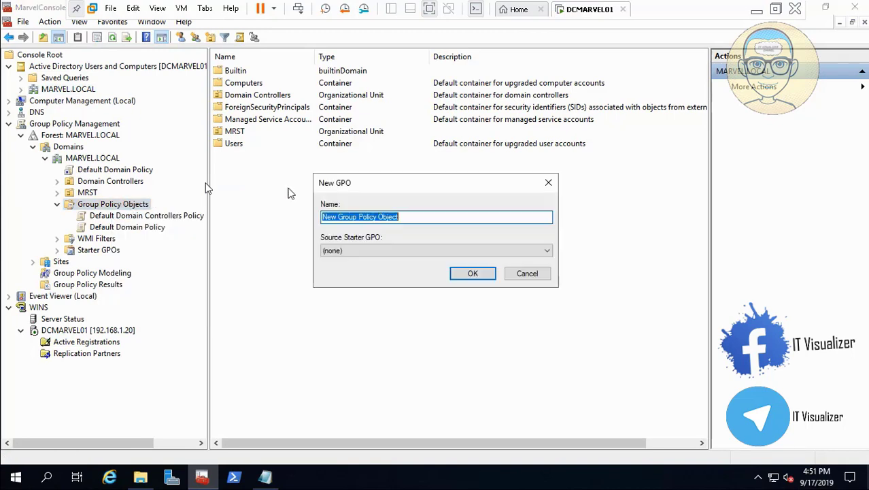
{"action": "type", "text": "Advance Users Group Policy"}
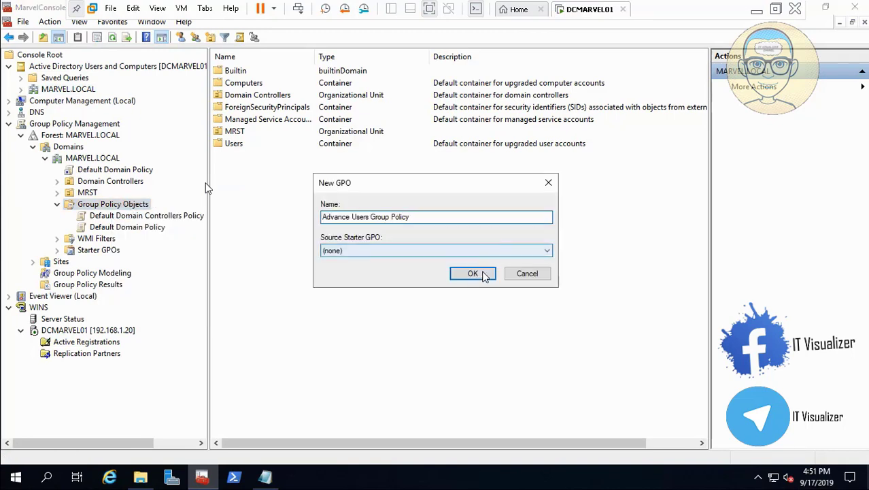
{"action": "left_click", "coordinate": [483, 275]}
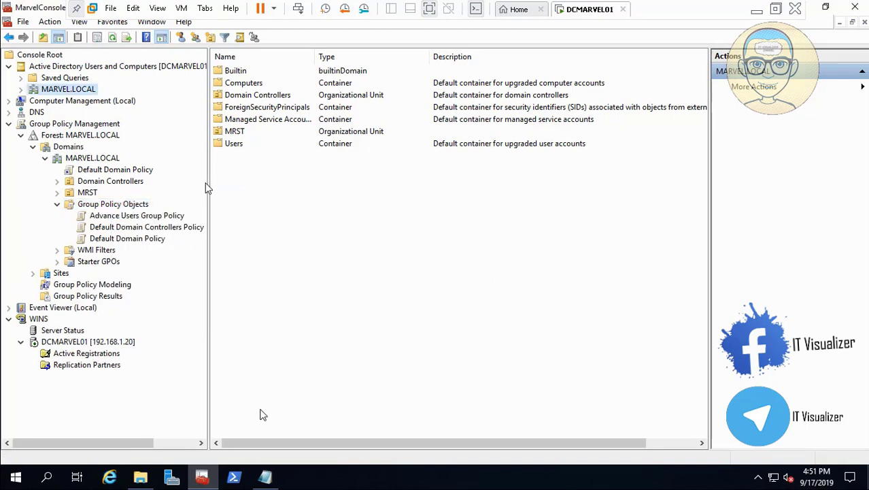
- Create a new Group Policy Object named Classic Shell Policy Admin, copying the name from its .htm report file
{"action": "left_click", "coordinate": [140, 476]}
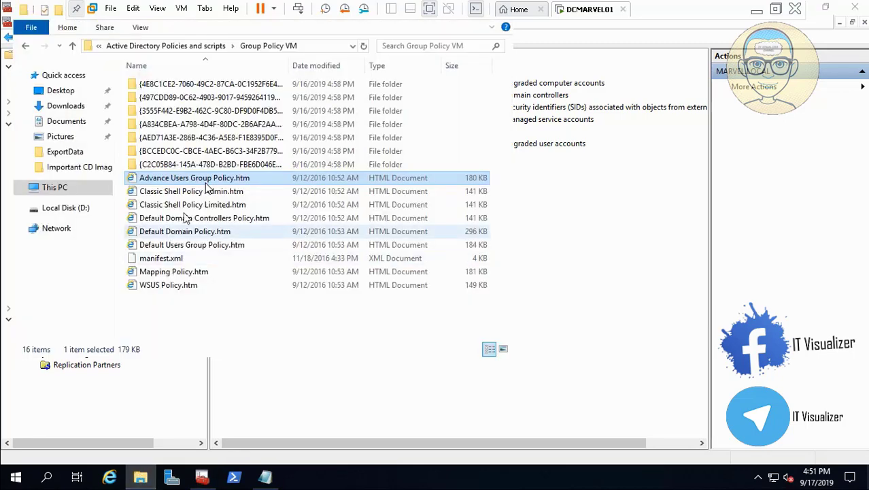
{"action": "right_click", "coordinate": [181, 195]}
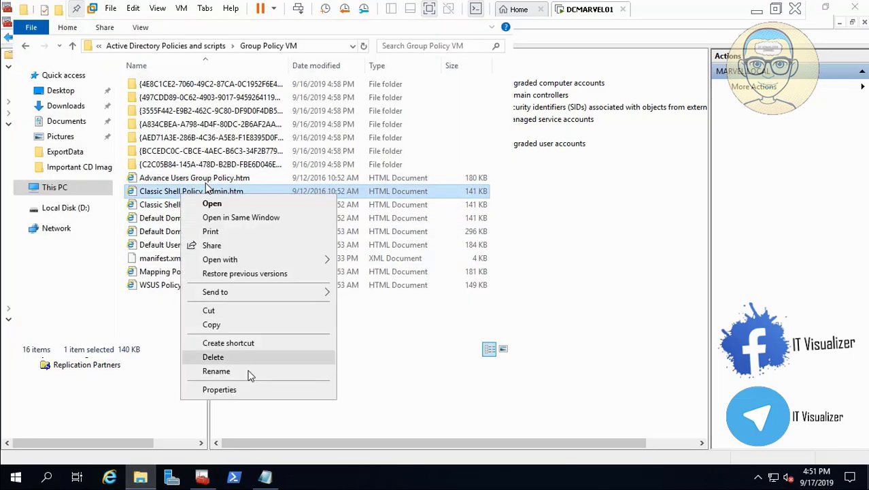
{"action": "left_click", "coordinate": [217, 371]}
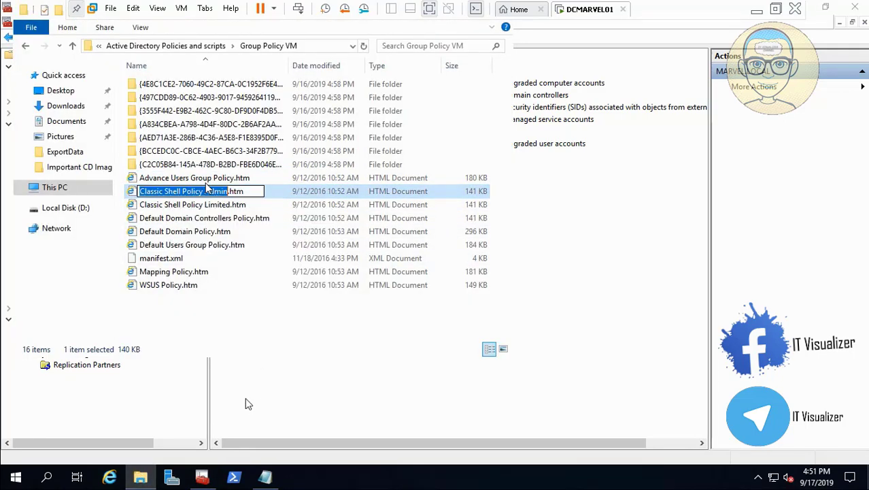
{"action": "left_click", "coordinate": [143, 478]}
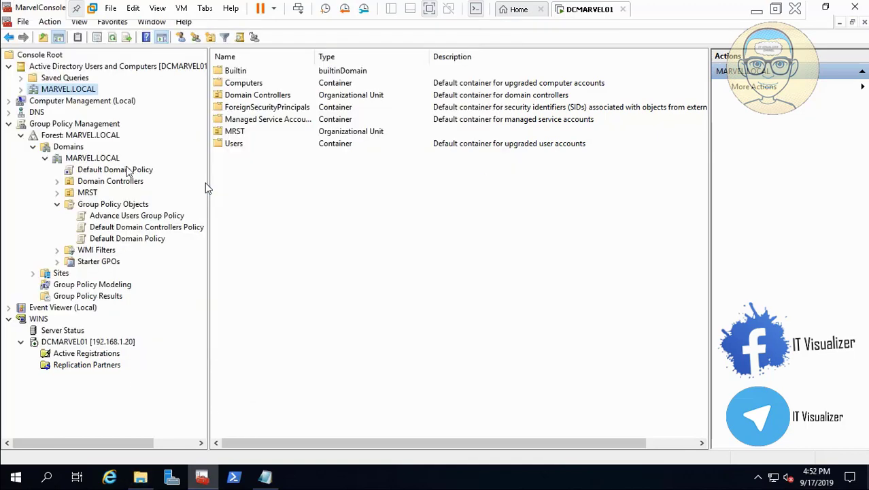
{"action": "right_click", "coordinate": [125, 211]}
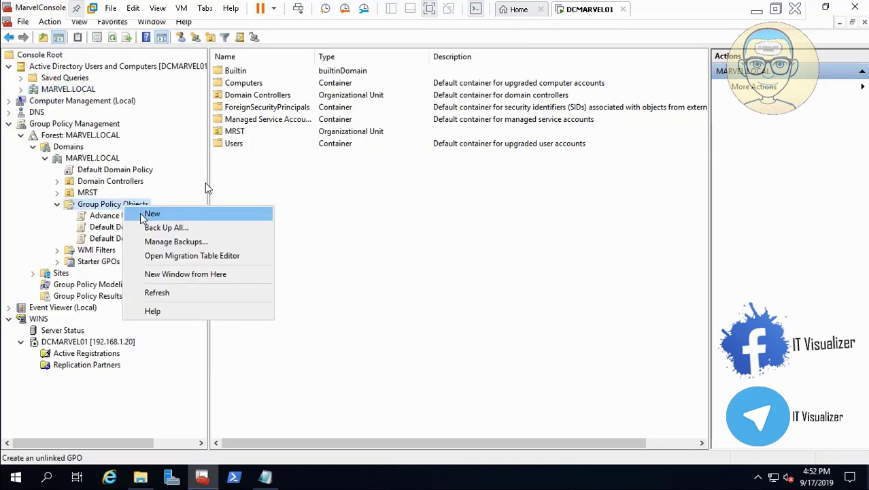
{"action": "left_click", "coordinate": [151, 214]}
{"action": "type", "text": "Classic Shell Policy Admin"}
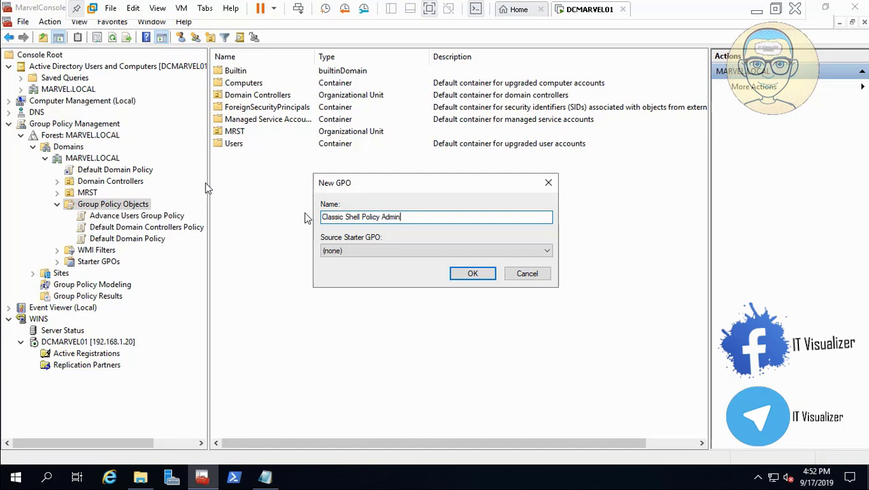
{"action": "left_click", "coordinate": [473, 273]}
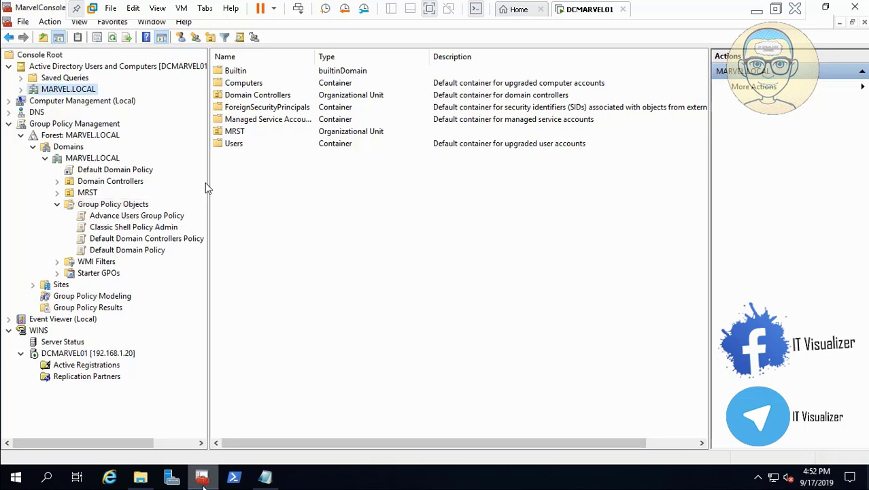
- Try to create a new Group Policy Object from the copied Classic Shell Policy Limited file name, dismissing the duplicate-name warning
{"action": "left_click", "coordinate": [143, 478]}
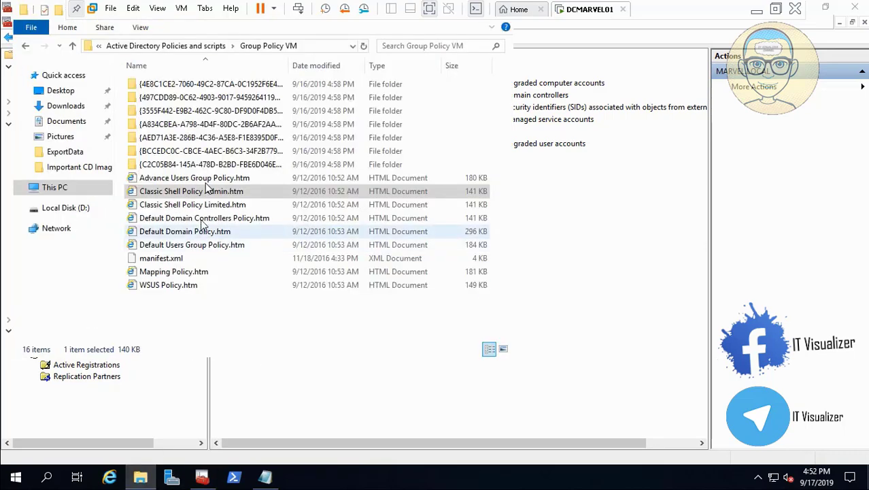
{"action": "right_click", "coordinate": [203, 207]}
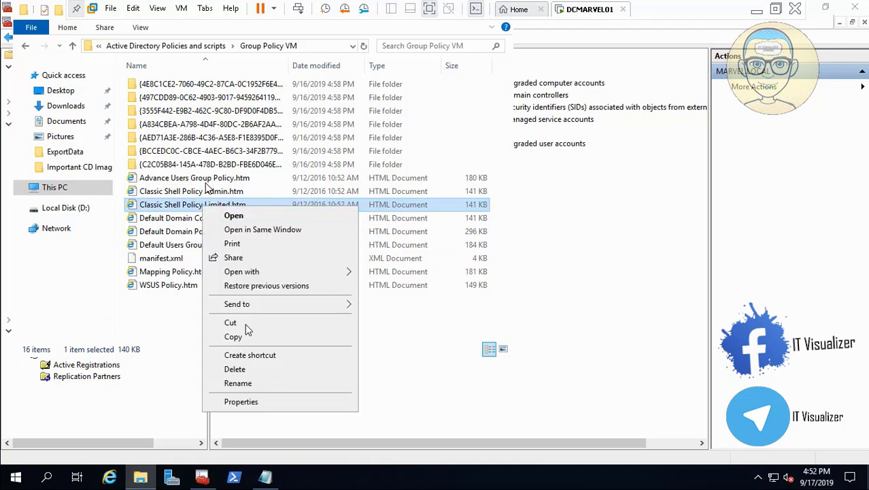
{"action": "left_click", "coordinate": [252, 380]}
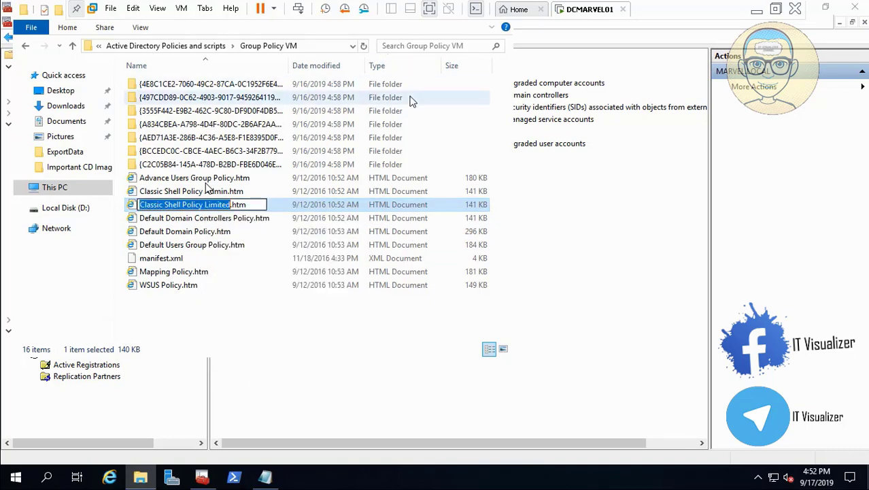
{"action": "left_click", "coordinate": [296, 412]}
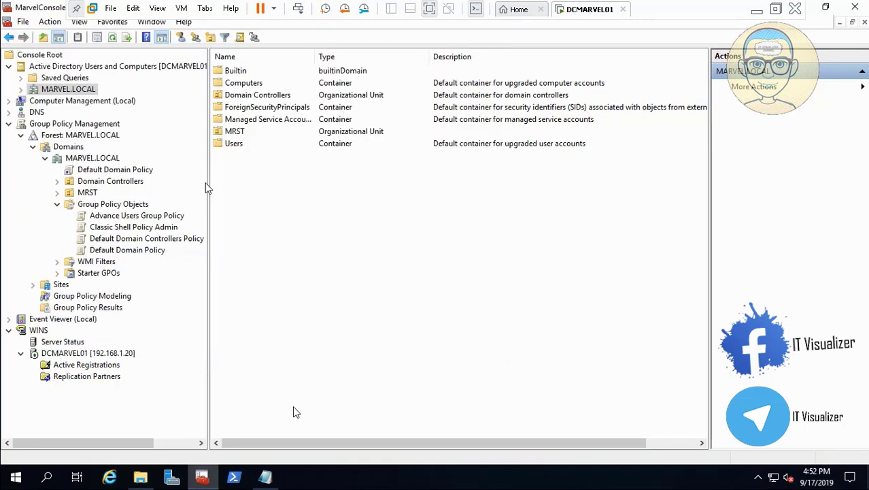
{"action": "right_click", "coordinate": [138, 206]}
{"action": "left_click", "coordinate": [164, 212]}
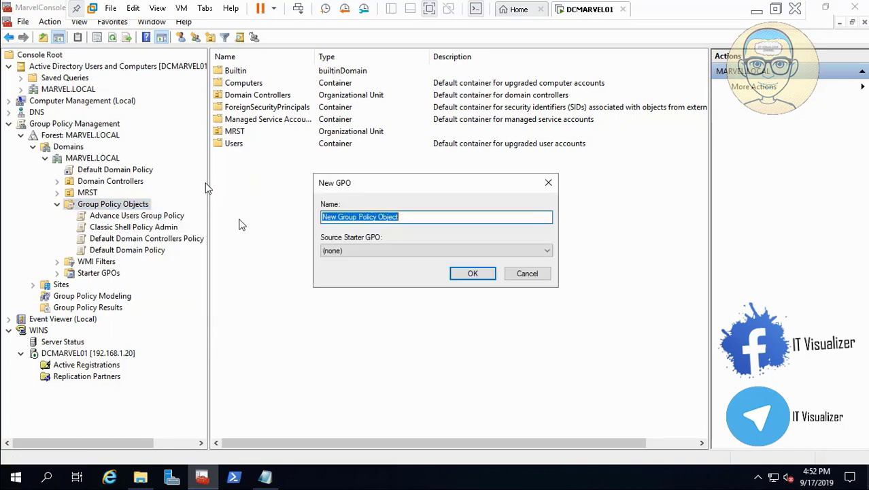
{"action": "type", "text": "Classic Shell Policy Admin"}
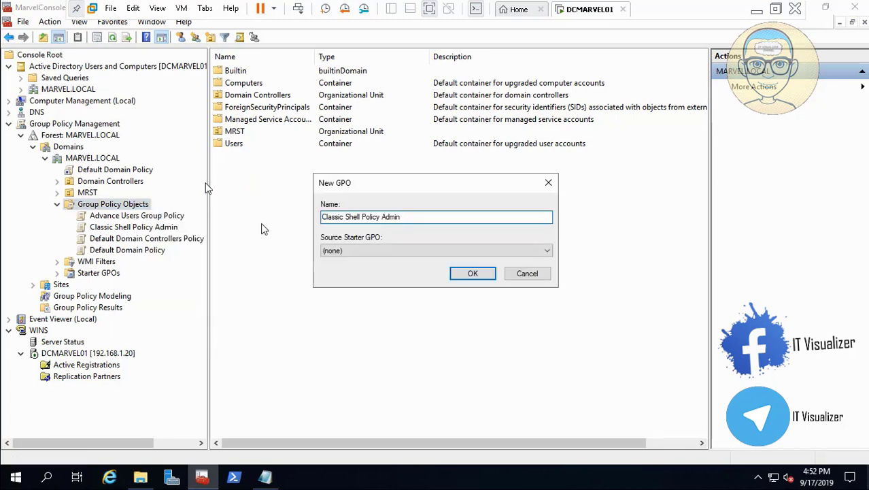
{"action": "left_click", "coordinate": [464, 273]}
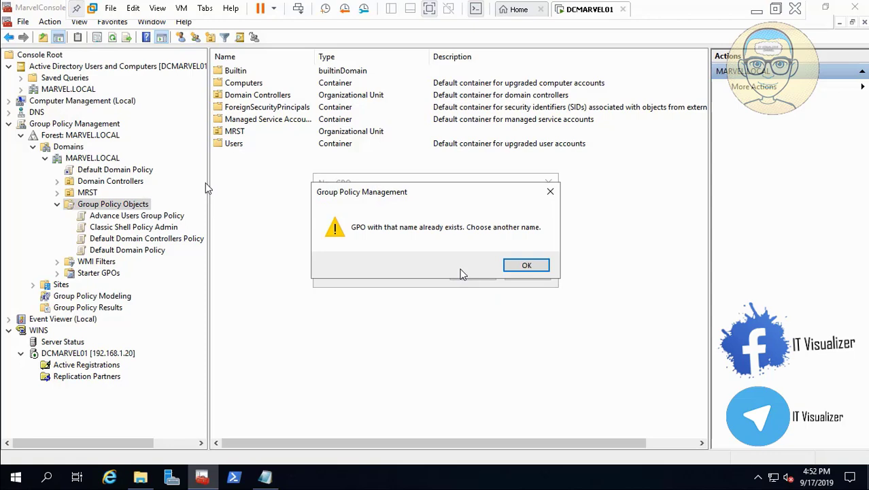
{"action": "left_click", "coordinate": [527, 265]}
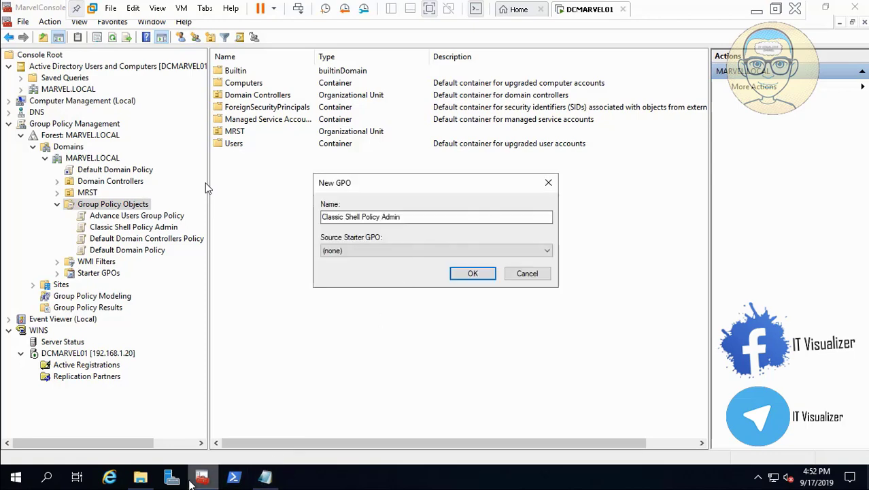
- Create a new Group Policy Object named Classic Shell Policy Limited, copying the name from its .htm report file
{"action": "left_click", "coordinate": [141, 477]}
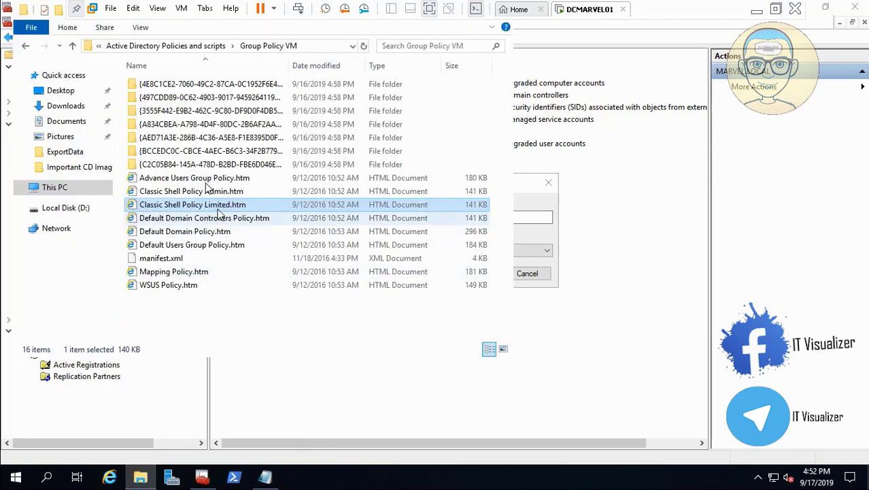
{"action": "right_click", "coordinate": [217, 207]}
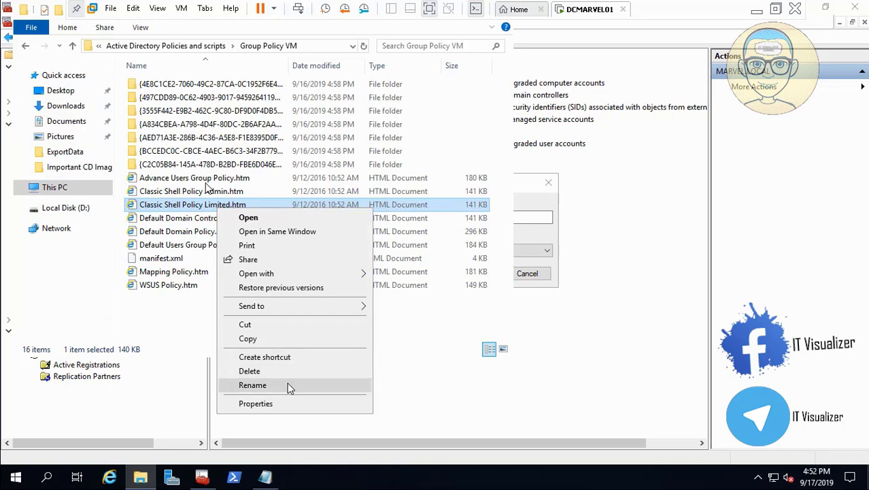
{"action": "left_click", "coordinate": [289, 385]}
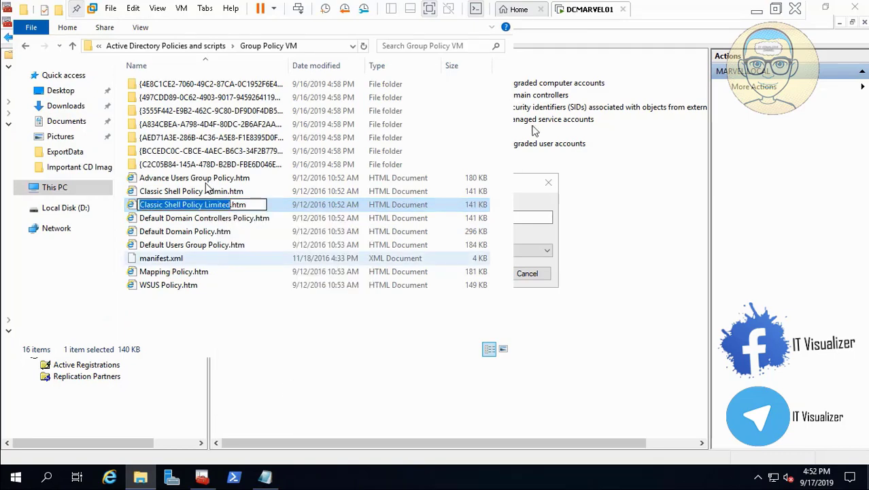
{"action": "left_click", "coordinate": [522, 182]}
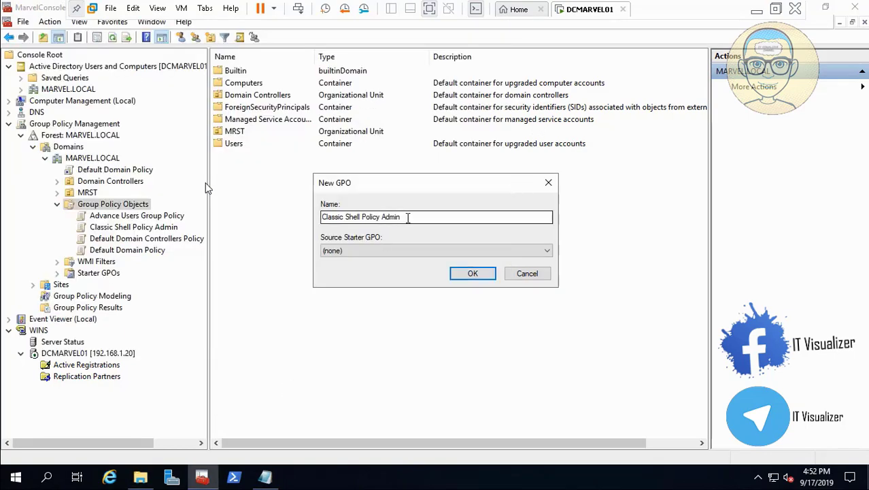
{"action": "left_click", "coordinate": [408, 217]}
{"action": "key", "text": "BackSpace"}
{"action": "key", "text": "BackSpace"}
{"action": "key", "text": "BackSpace"}
{"action": "key", "text": "BackSpace"}
{"action": "key", "text": "BackSpace"}
{"action": "key", "text": "BackSpace"}
{"action": "key", "text": "BackSpace"}
{"action": "key", "text": "BackSpace"}
{"action": "key", "text": "BackSpace"}
{"action": "key", "text": "BackSpace"}
{"action": "key", "text": "BackSpace"}
{"action": "key", "text": "BackSpace"}
{"action": "key", "text": "BackSpace"}
{"action": "key", "text": "BackSpace"}
{"action": "key", "text": "BackSpace"}
{"action": "key", "text": "BackSpace"}
{"action": "key", "text": "BackSpace"}
{"action": "key", "text": "BackSpace"}
{"action": "key", "text": "BackSpace"}
{"action": "key", "text": "BackSpace"}
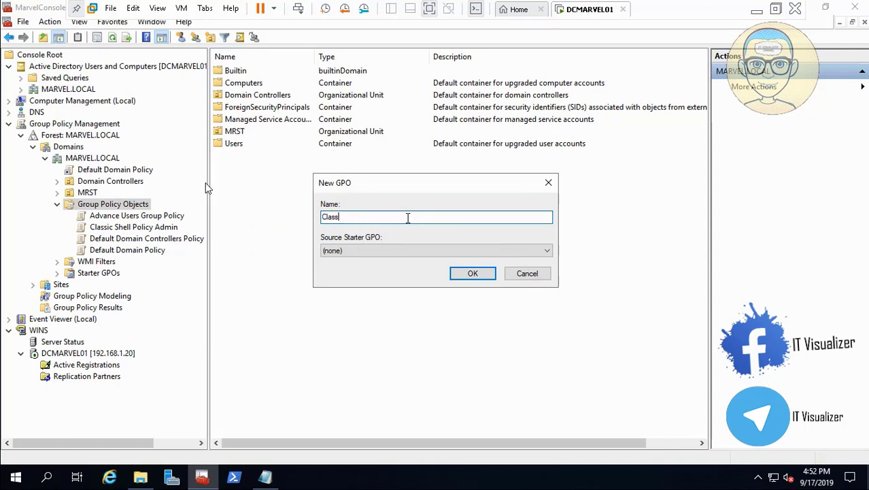
{"action": "type", "text": "Classic Shell Policy Limited"}
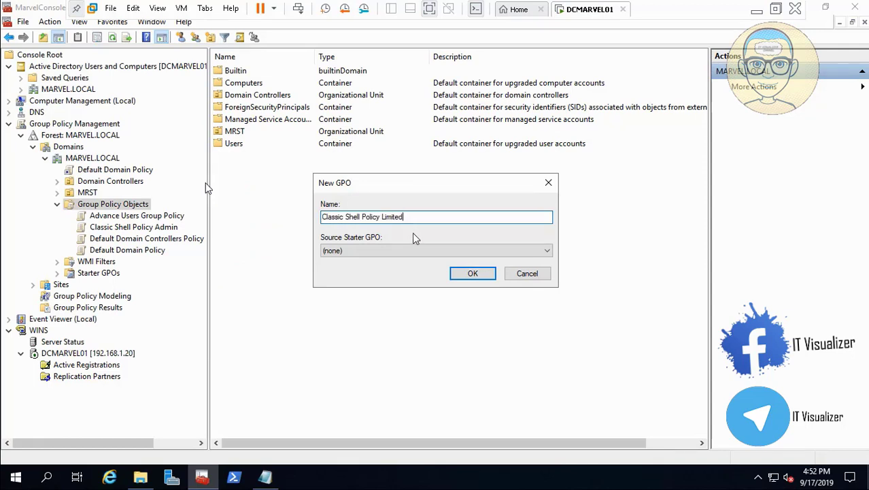
{"action": "left_click", "coordinate": [469, 273]}
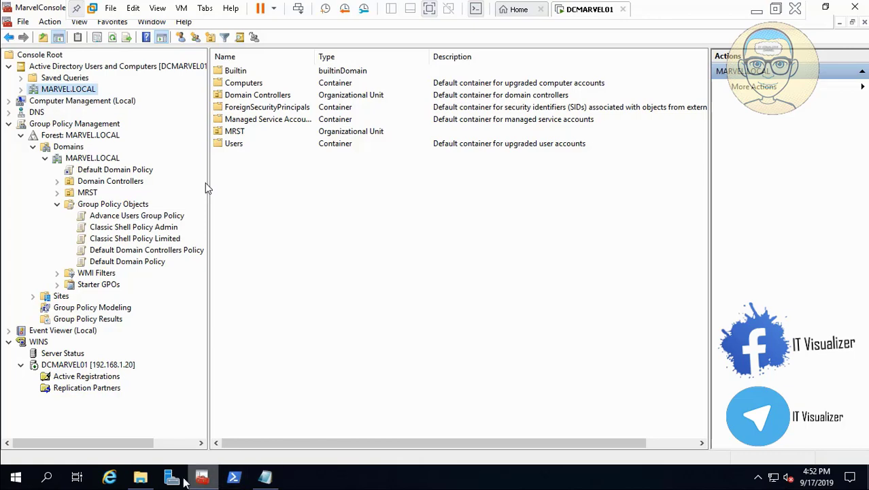
{"action": "left_click", "coordinate": [140, 478]}
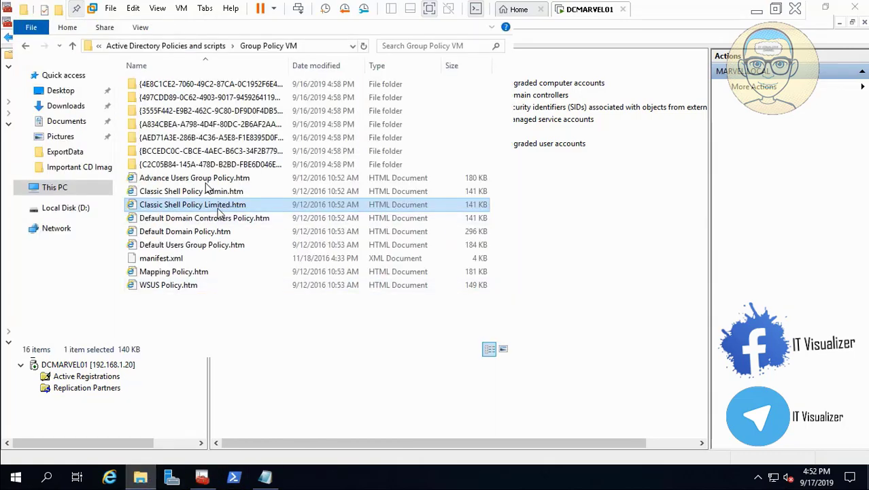
{"action": "left_click", "coordinate": [211, 232]}
{"action": "right_click", "coordinate": [211, 232]}
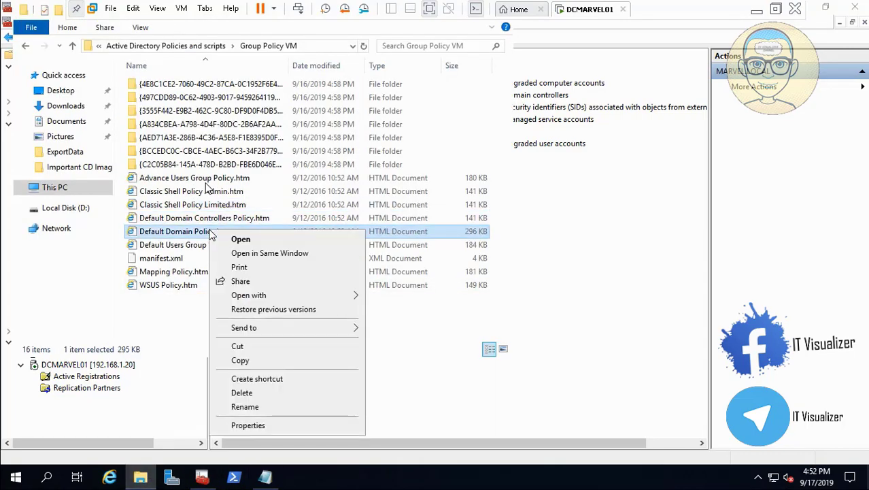
{"action": "left_click", "coordinate": [304, 406]}
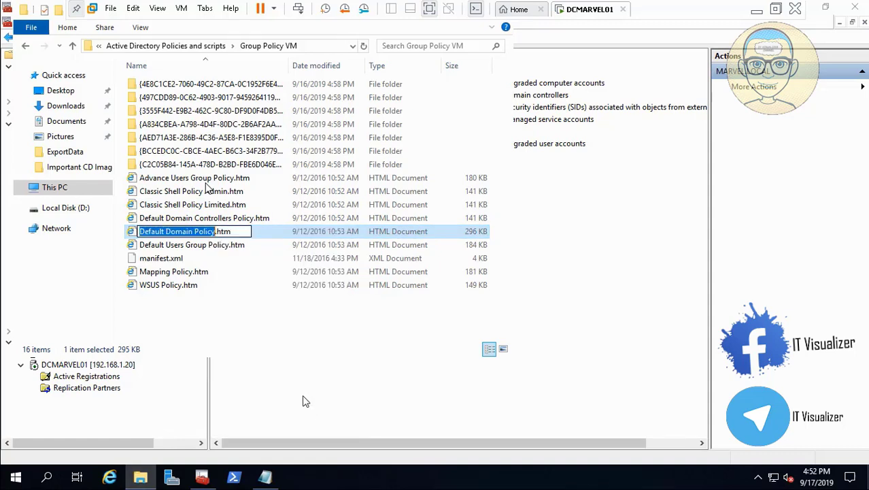
- Create a new Group Policy Object named Default Users Group Policy, copying the name from its .htm report file
{"action": "left_click", "coordinate": [211, 245]}
{"action": "right_click", "coordinate": [211, 246]}
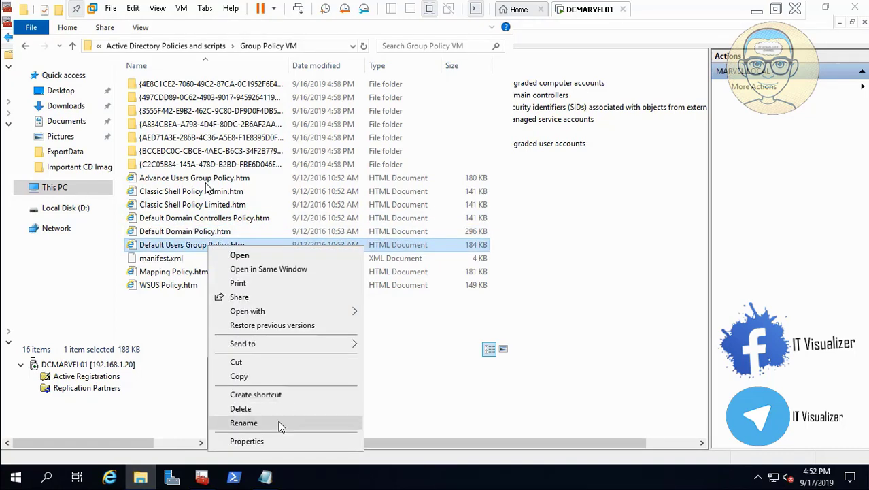
{"action": "left_click", "coordinate": [282, 423]}
{"action": "key", "text": "ctrl+c"}
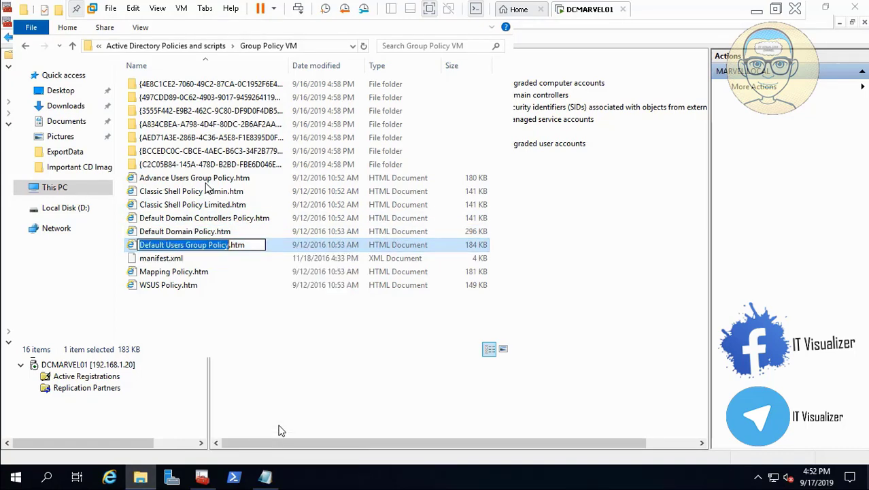
{"action": "left_click", "coordinate": [211, 481]}
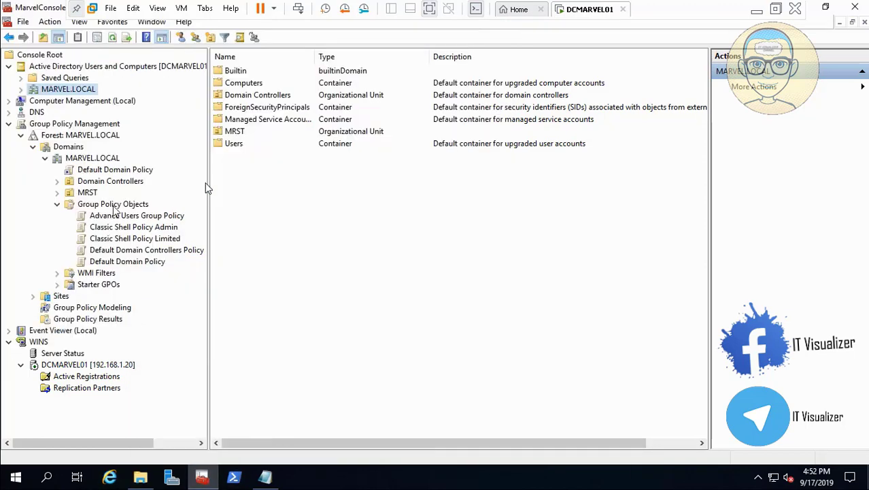
{"action": "right_click", "coordinate": [115, 206]}
{"action": "left_click", "coordinate": [135, 215]}
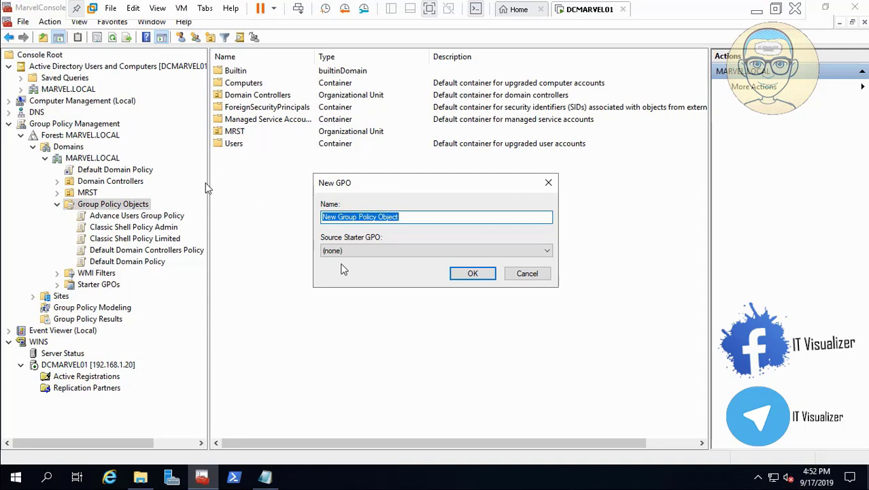
{"action": "key", "text": "ctrl+v"}
{"action": "left_click", "coordinate": [472, 275]}
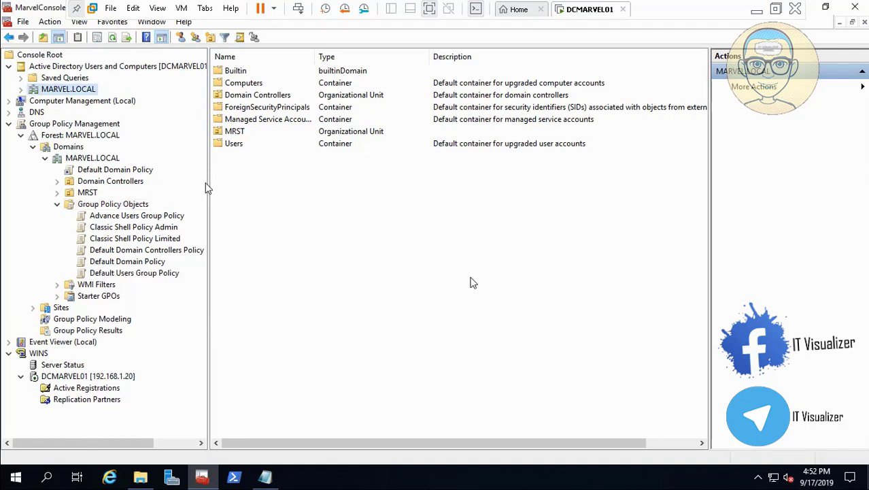
- Create a new Group Policy Object named Mapping Policy, copying the name from its .htm report file
{"action": "left_click", "coordinate": [140, 479]}
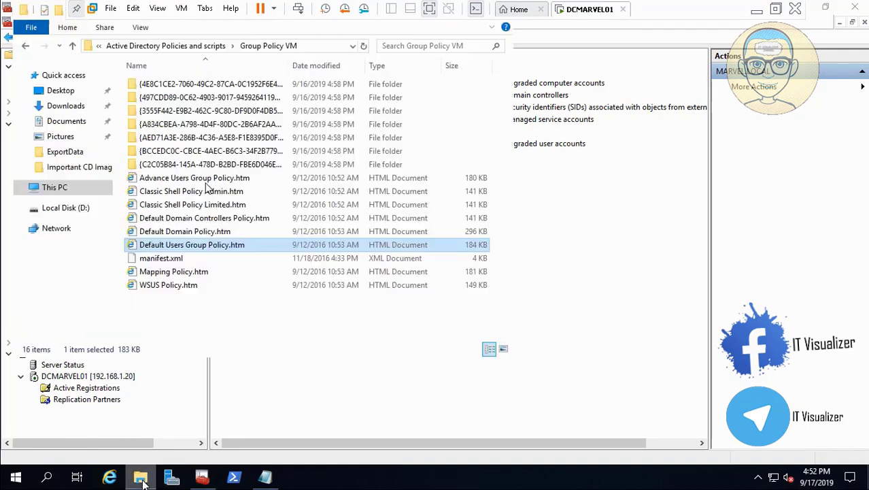
{"action": "right_click", "coordinate": [182, 275]}
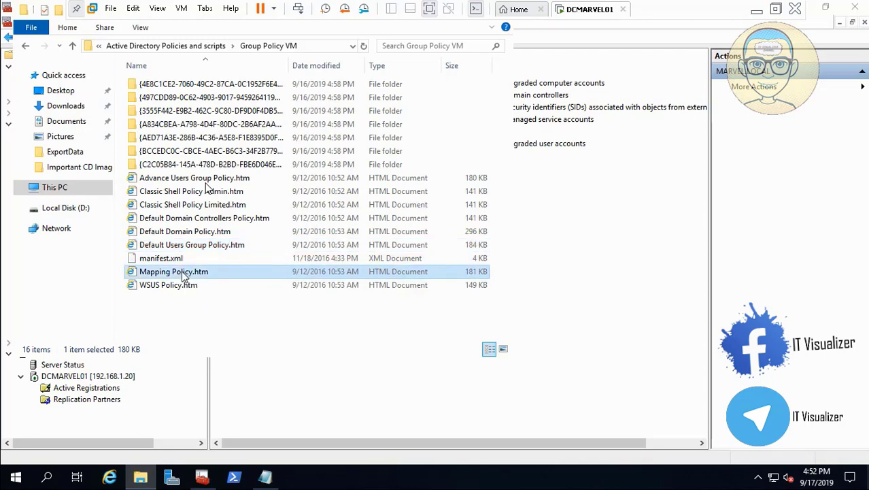
{"action": "left_click", "coordinate": [224, 243]}
{"action": "key", "text": "ctrl+c"}
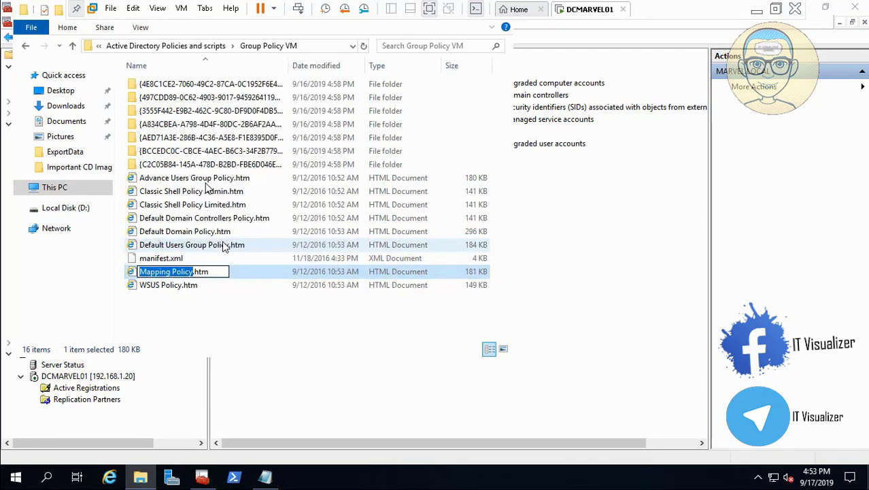
{"action": "key", "text": "alt+Tab"}
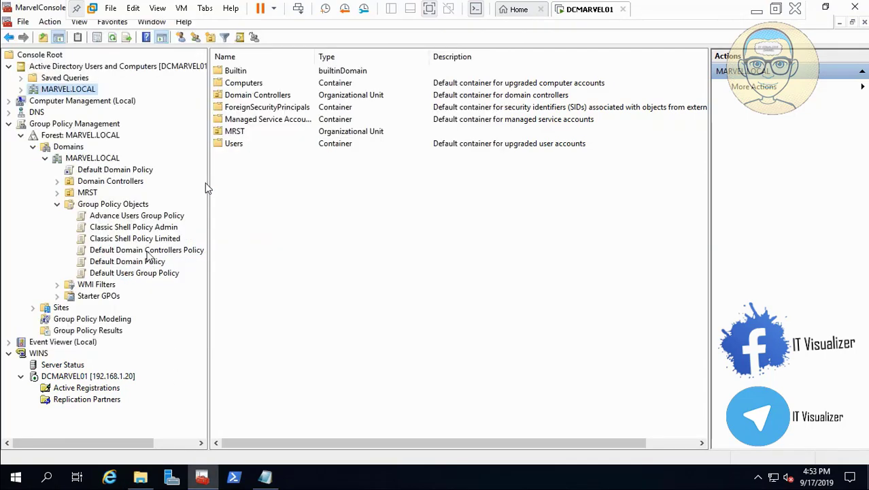
{"action": "right_click", "coordinate": [136, 206]}
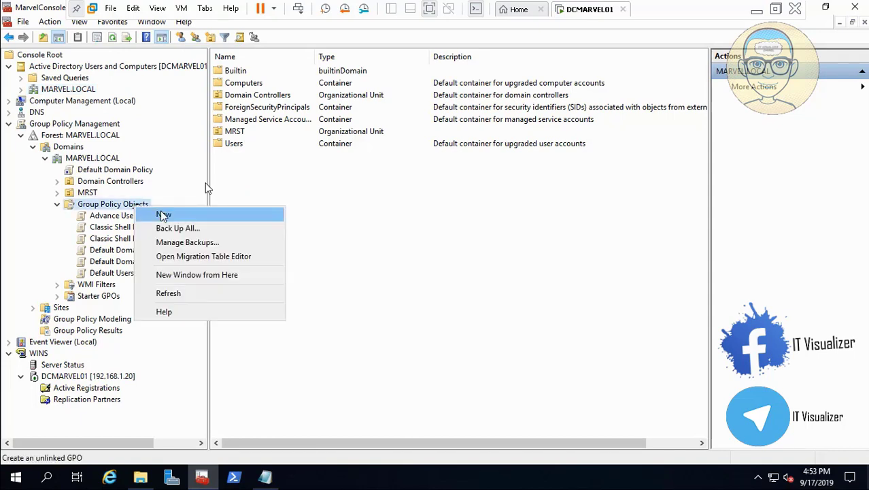
{"action": "left_click", "coordinate": [163, 215]}
{"action": "key", "text": "ctrl+v"}
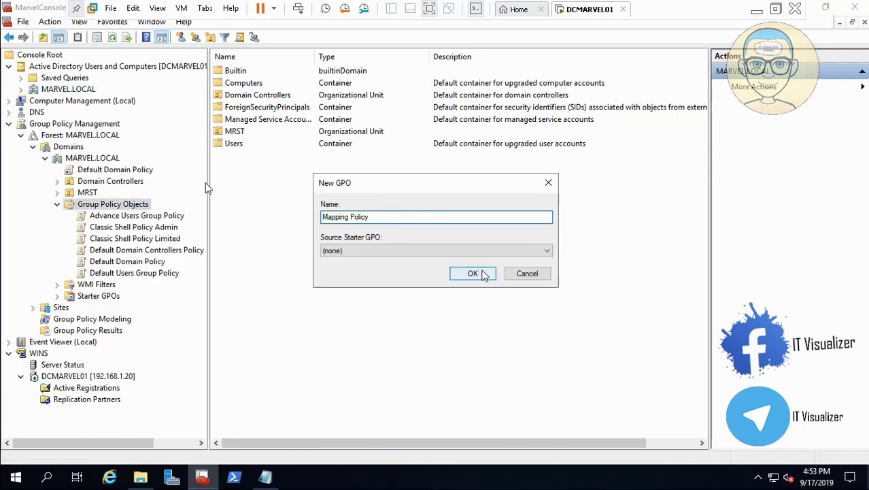
{"action": "left_click", "coordinate": [483, 274]}
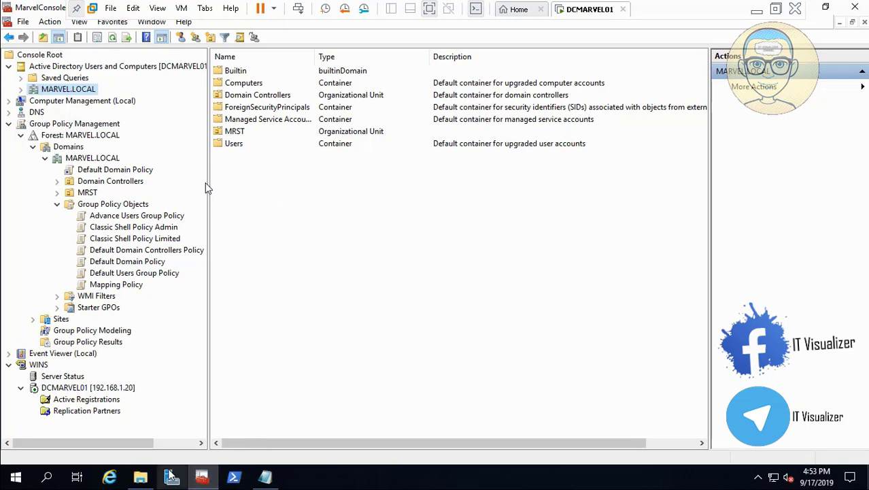
- Create a new Group Policy Object named WSUS Policy after the matching .htm report file
{"action": "key", "text": "alt+Tab"}
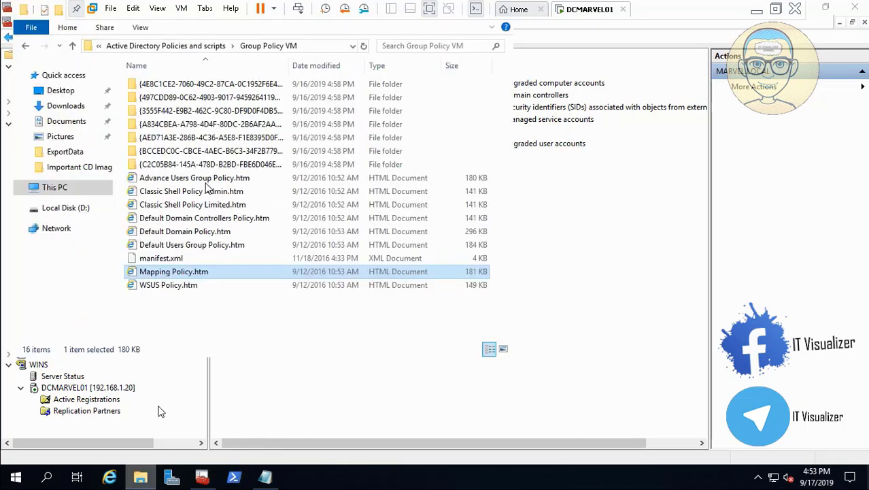
{"action": "right_click", "coordinate": [173, 287]}
{"action": "left_click", "coordinate": [216, 257]}
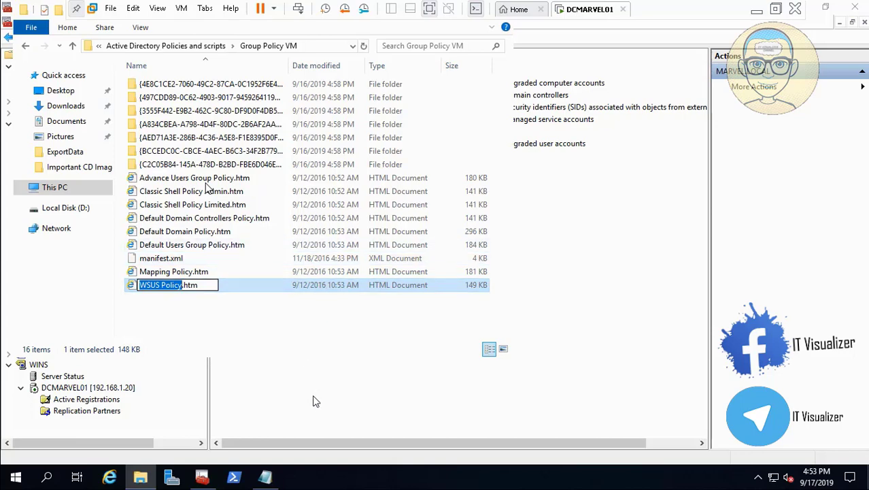
{"action": "key", "text": "alt+Tab"}
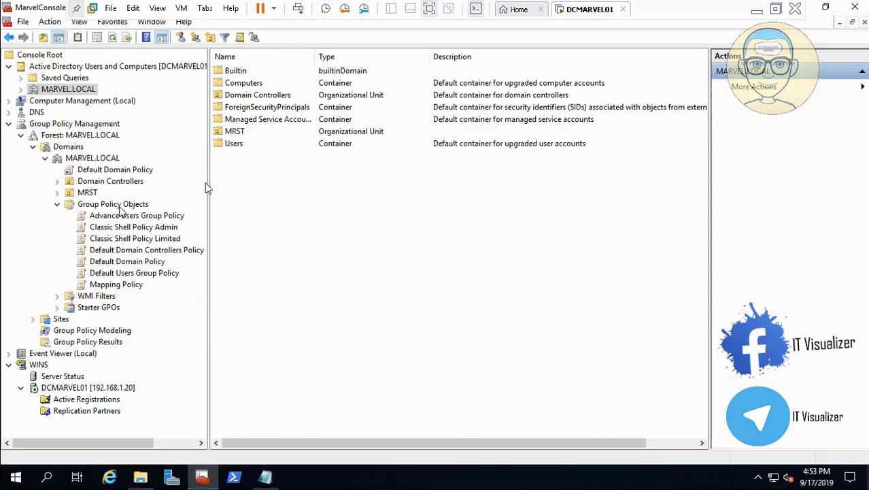
{"action": "right_click", "coordinate": [120, 205]}
{"action": "left_click", "coordinate": [142, 217]}
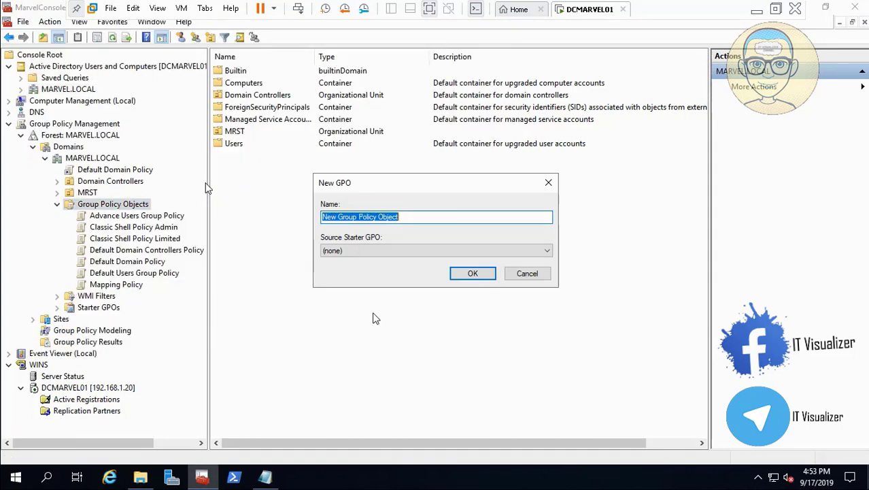
{"action": "type", "text": "WSUS Policy"}
{"action": "left_click", "coordinate": [472, 274]}
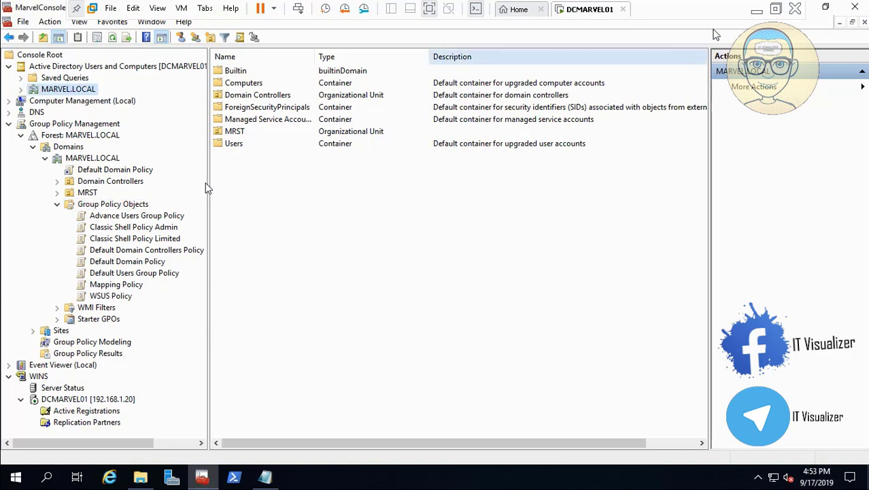
{"action": "left_click", "coordinate": [757, 10]}
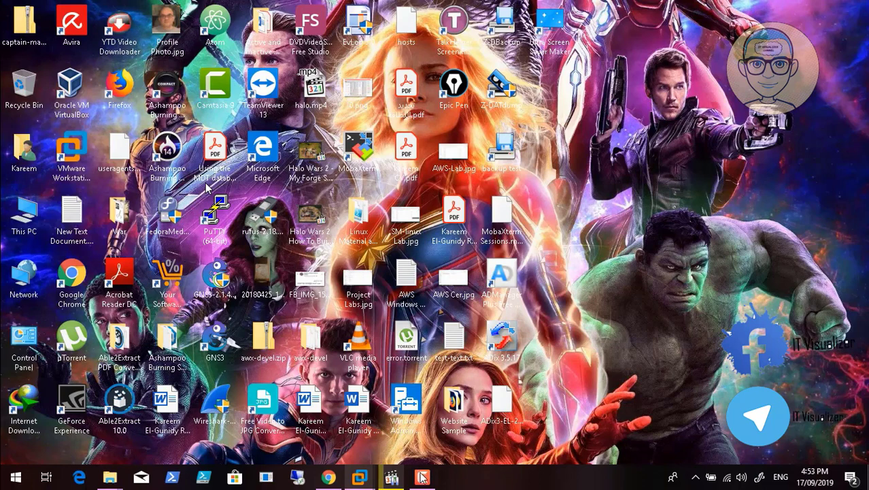
{"action": "left_click", "coordinate": [391, 477]}
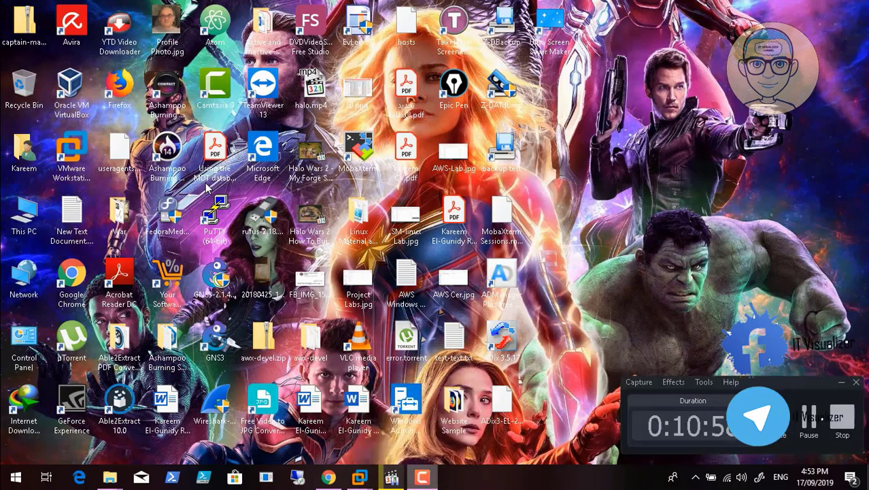
{"action": "left_click", "coordinate": [803, 418]}
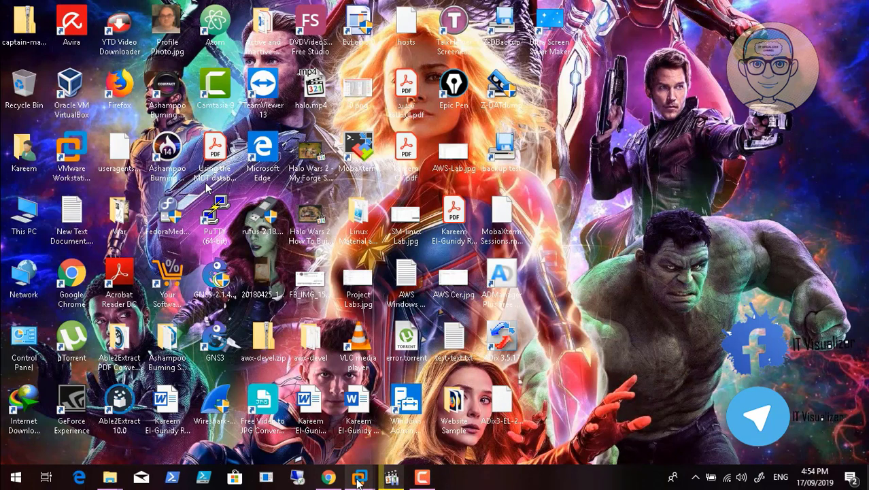
{"action": "mouse_move", "coordinate": [359, 479]}
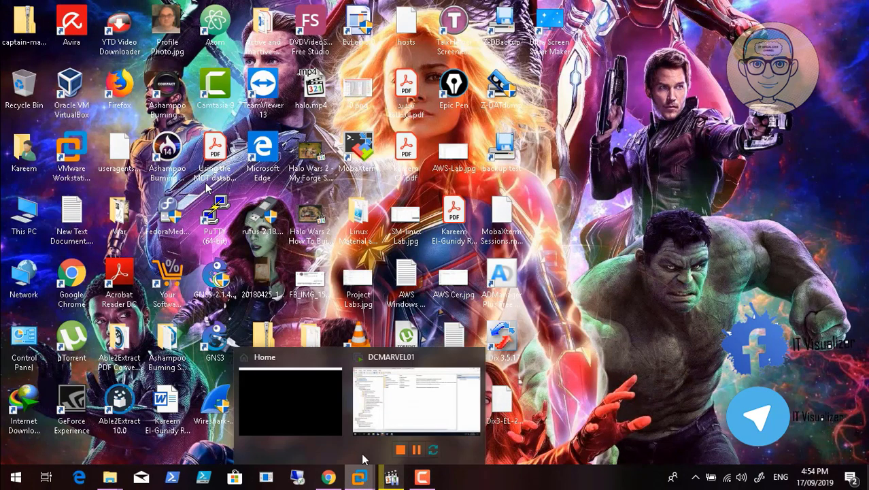
{"action": "left_click", "coordinate": [407, 403]}
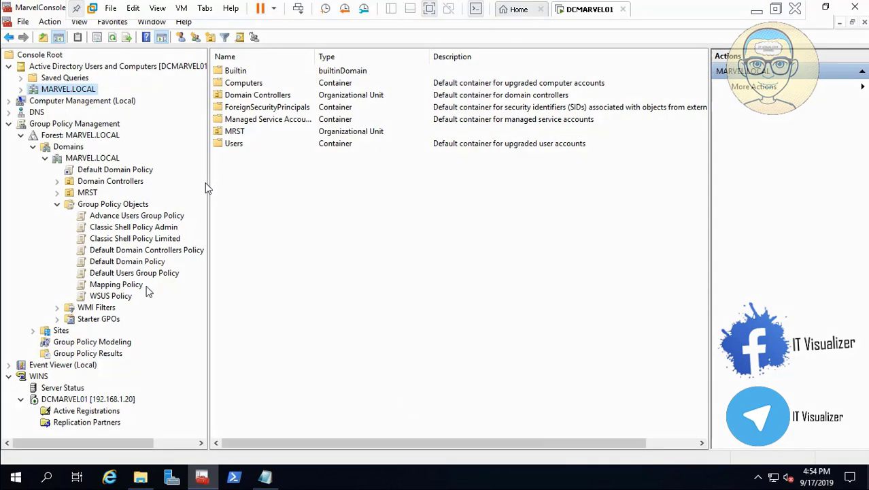
- Select the Advance Users Group Policy object under Group Policy Objects
{"action": "left_click", "coordinate": [128, 218]}
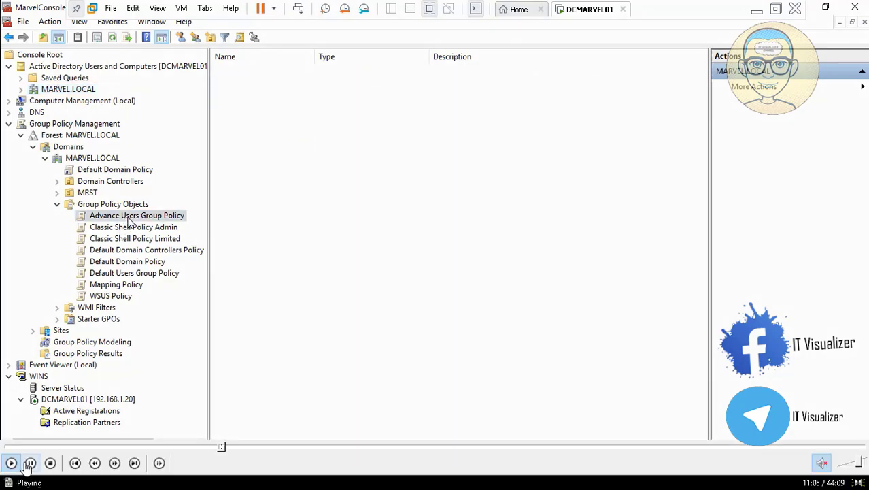
{"action": "left_click", "coordinate": [29, 466]}
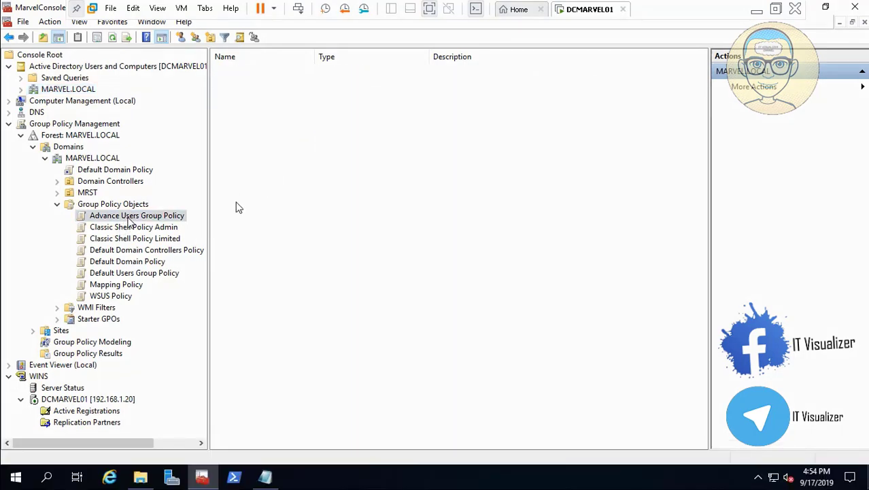
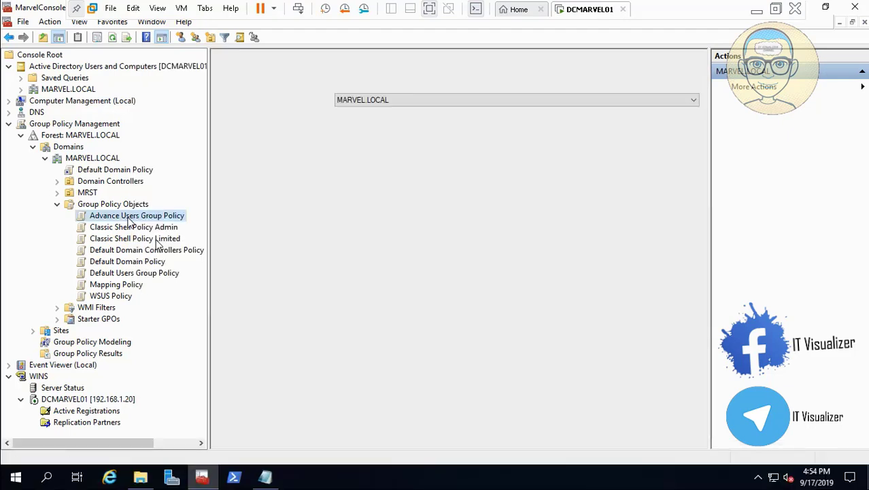
- Start importing settings into Advance Users Group Policy and set the backup folder to D:\Active Directory Policies and scripts\Group Policy VM
{"action": "right_click", "coordinate": [144, 219]}
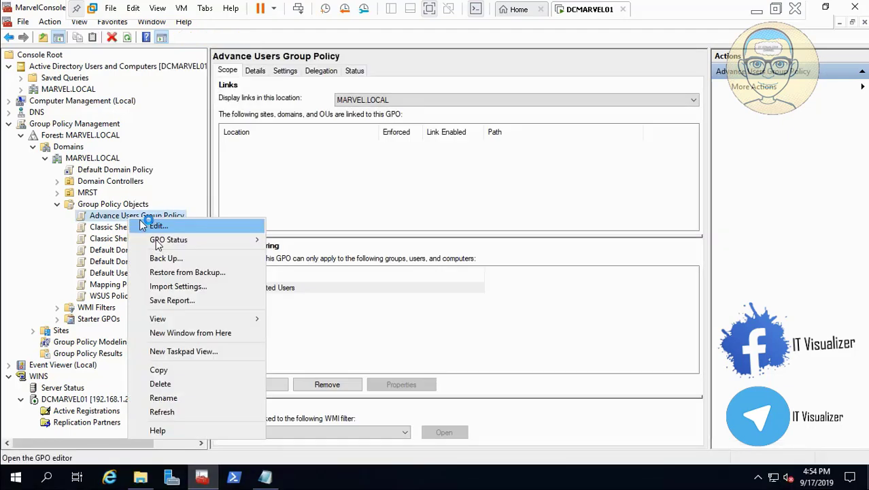
{"action": "left_click", "coordinate": [176, 286]}
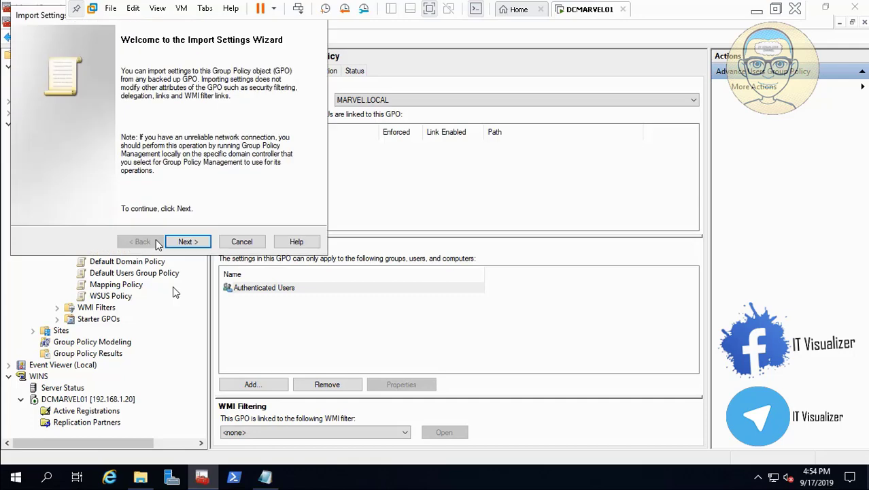
{"action": "left_click", "coordinate": [189, 242]}
{"action": "left_click", "coordinate": [188, 242]}
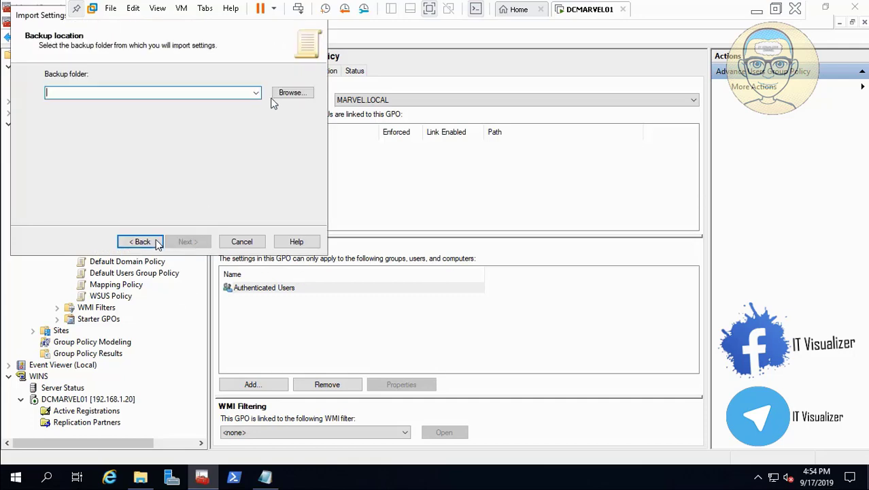
{"action": "left_click", "coordinate": [289, 95]}
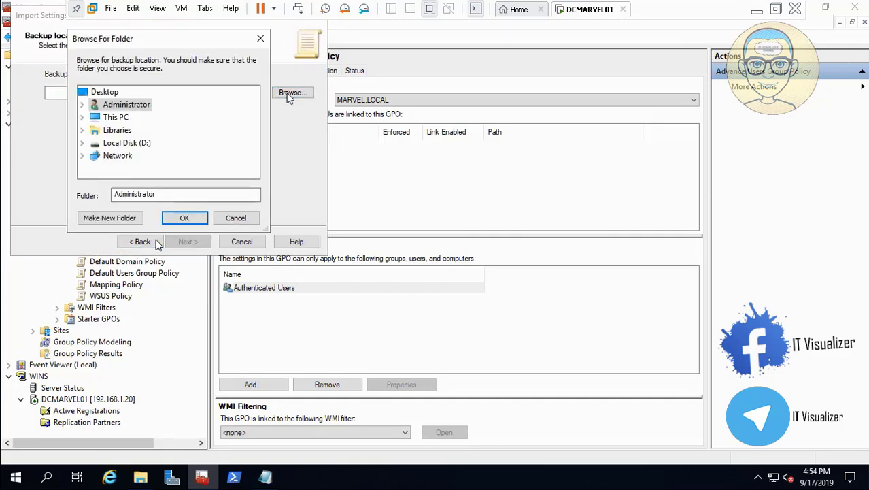
{"action": "left_click", "coordinate": [231, 217]}
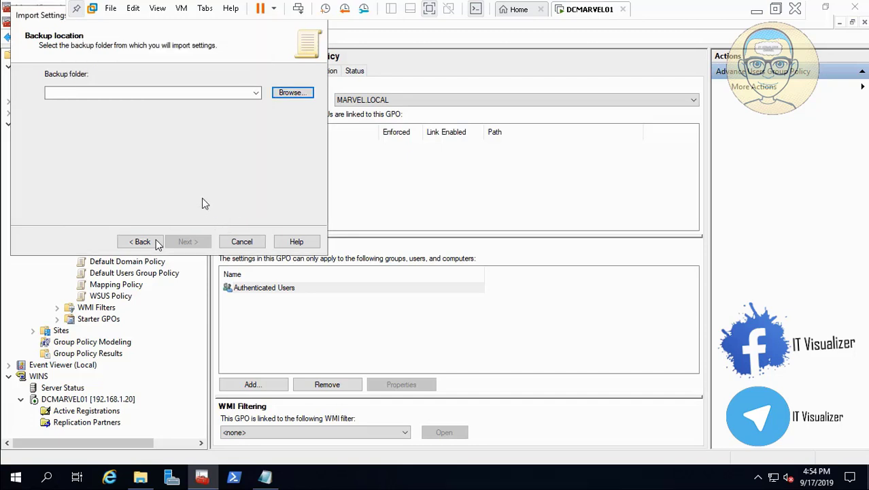
{"action": "left_click", "coordinate": [297, 93]}
{"action": "left_click", "coordinate": [82, 143]}
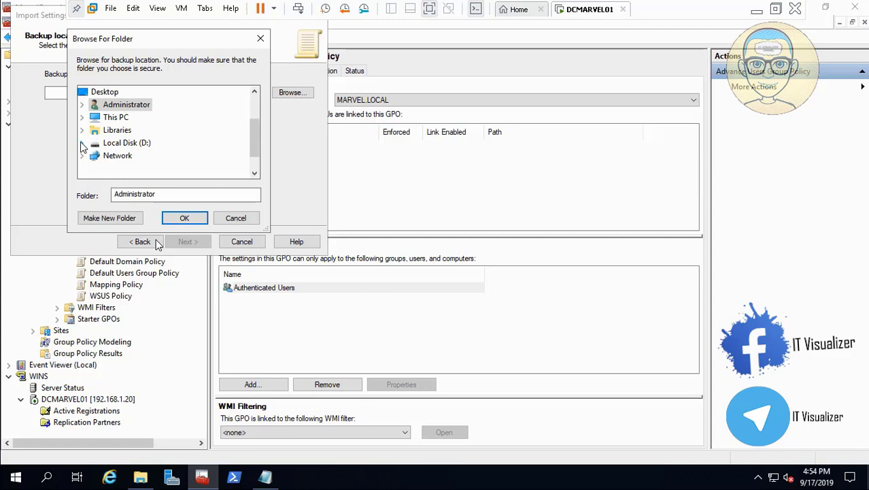
{"action": "left_click", "coordinate": [94, 117]}
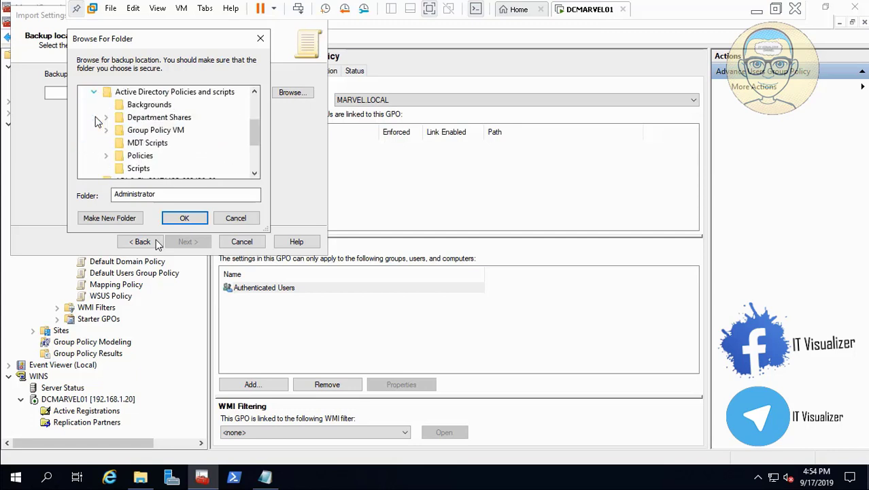
{"action": "left_click", "coordinate": [140, 132]}
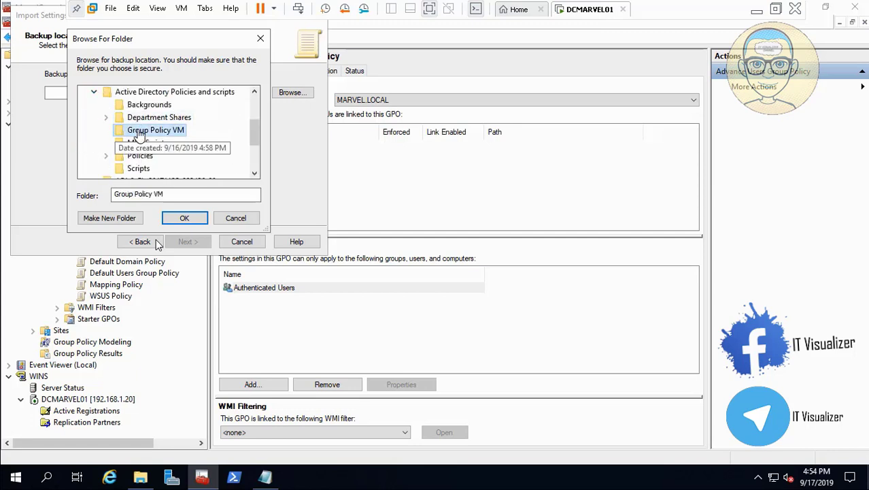
{"action": "left_click", "coordinate": [184, 218]}
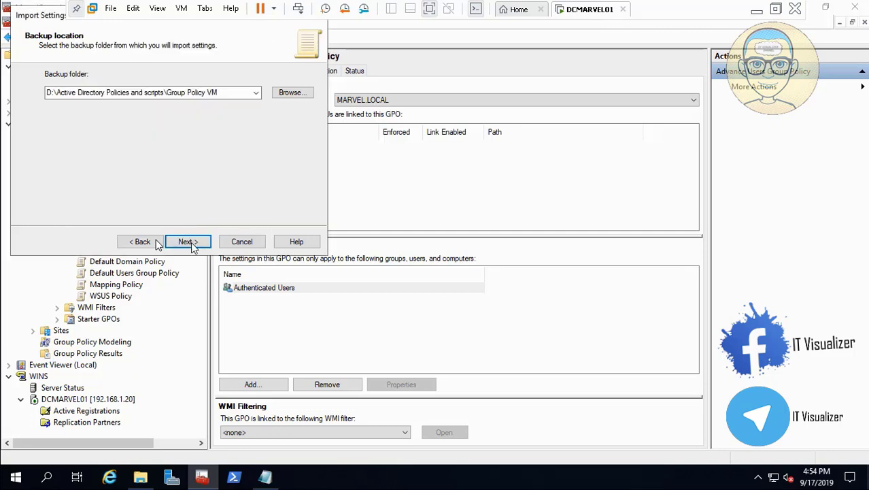
- Import the Advance Users Group Policy backup as the source GPO and finish the import
{"action": "left_click", "coordinate": [188, 242]}
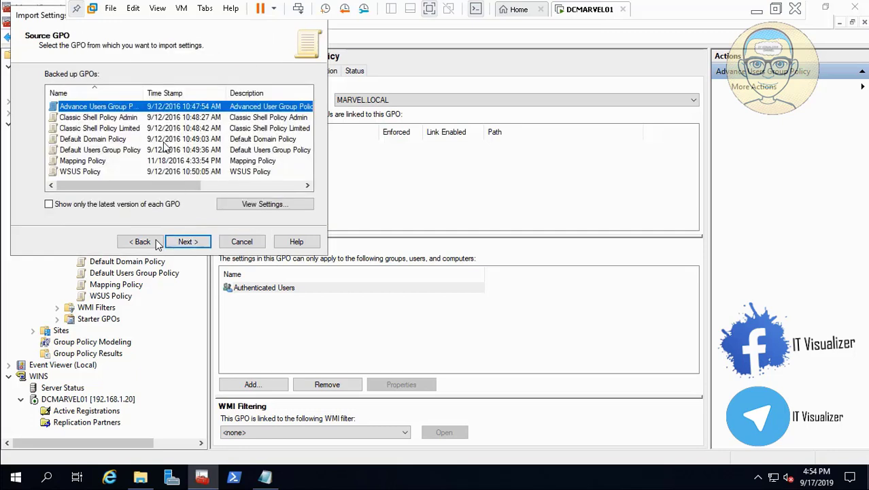
{"action": "left_click", "coordinate": [200, 243]}
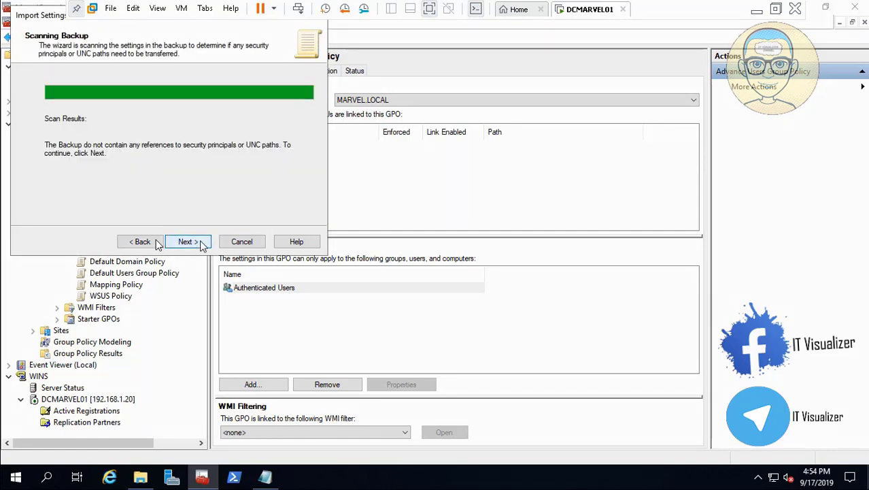
{"action": "left_click", "coordinate": [197, 244]}
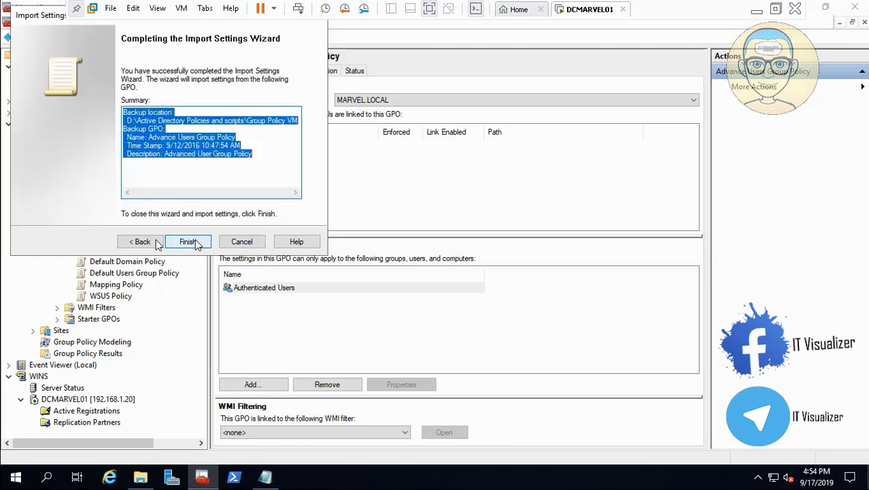
{"action": "left_click", "coordinate": [188, 242]}
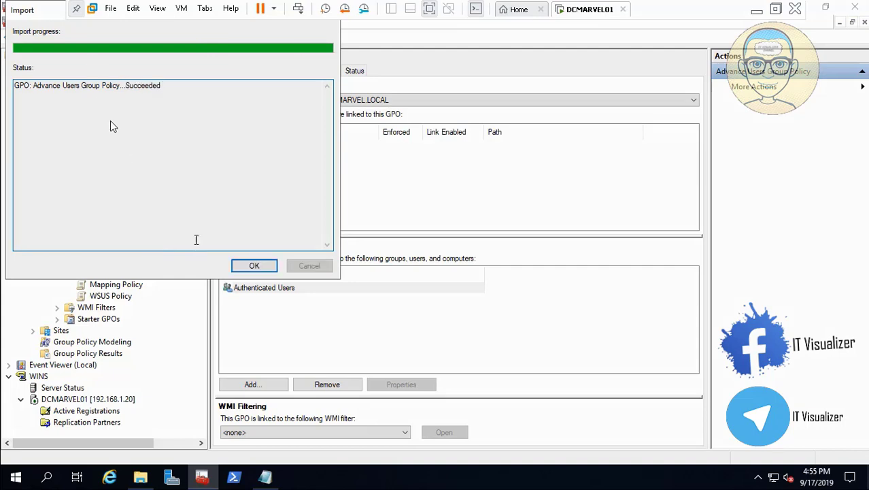
{"action": "left_click", "coordinate": [246, 266]}
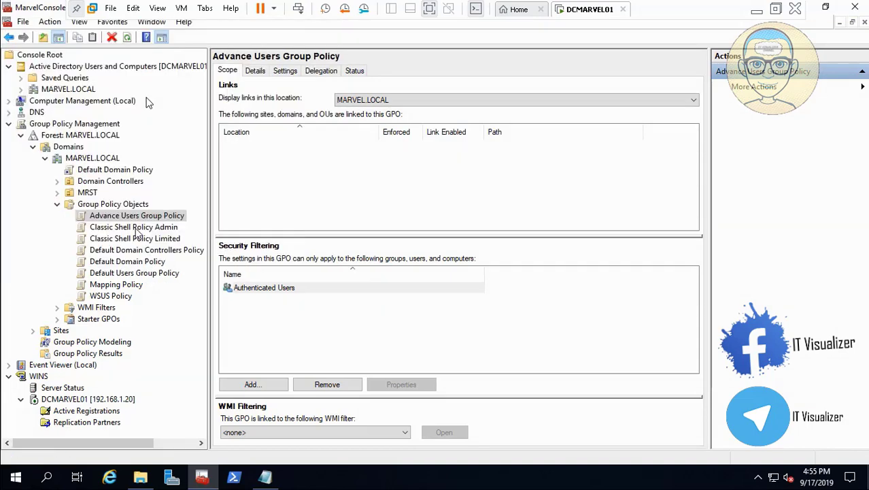
- Import settings into Classic Shell Policy Admin from its Classic Shell Policy Admin backup in the Group Policy VM folder
{"action": "left_click", "coordinate": [136, 230]}
{"action": "right_click", "coordinate": [136, 232]}
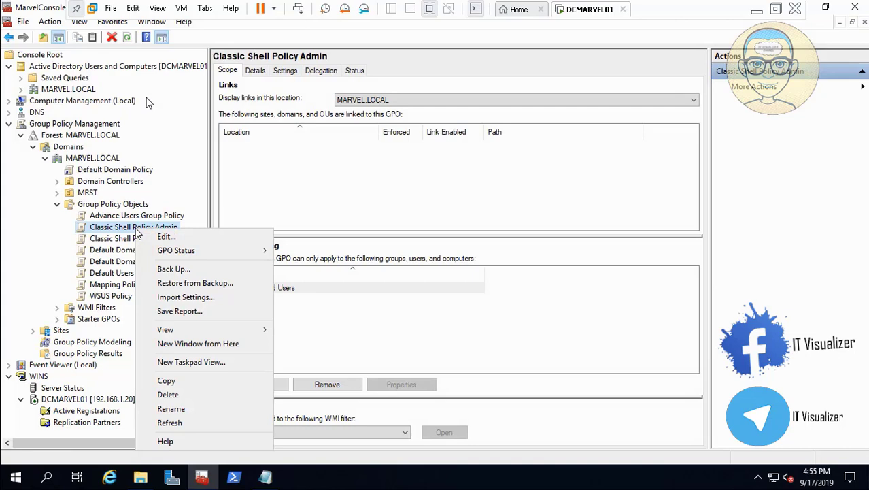
{"action": "left_click", "coordinate": [184, 297]}
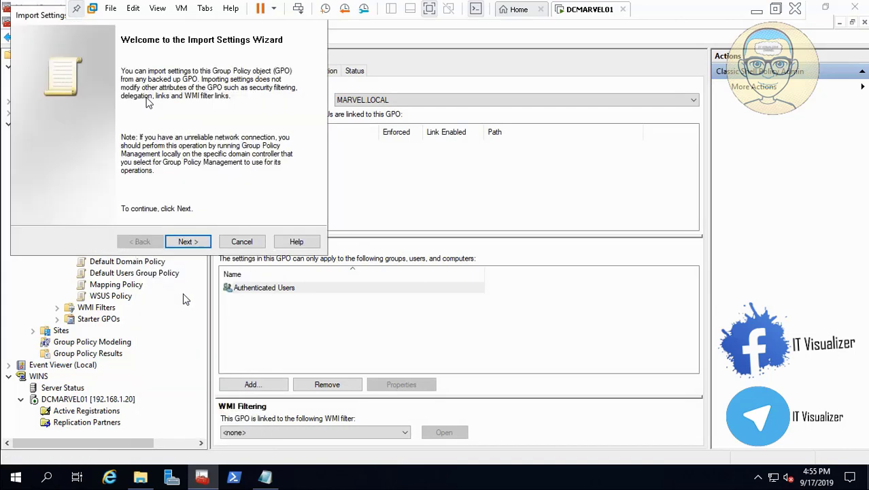
{"action": "left_click", "coordinate": [201, 243]}
{"action": "left_click", "coordinate": [202, 244]}
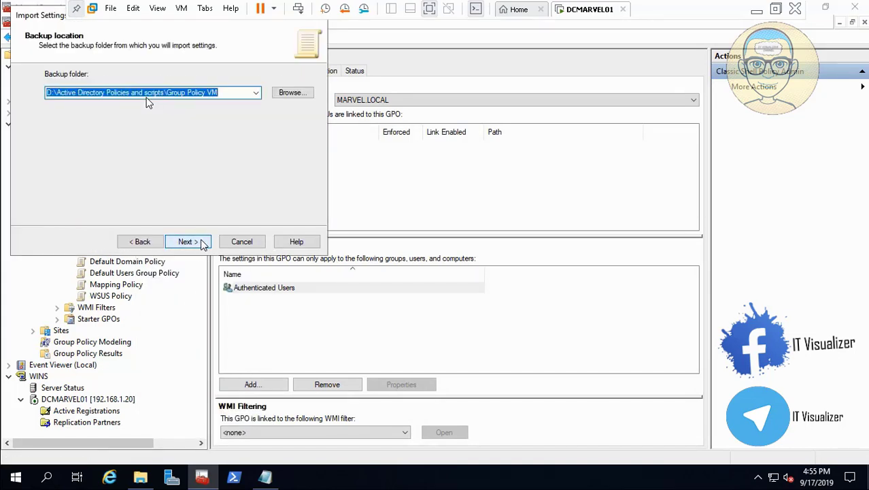
{"action": "left_click", "coordinate": [202, 244]}
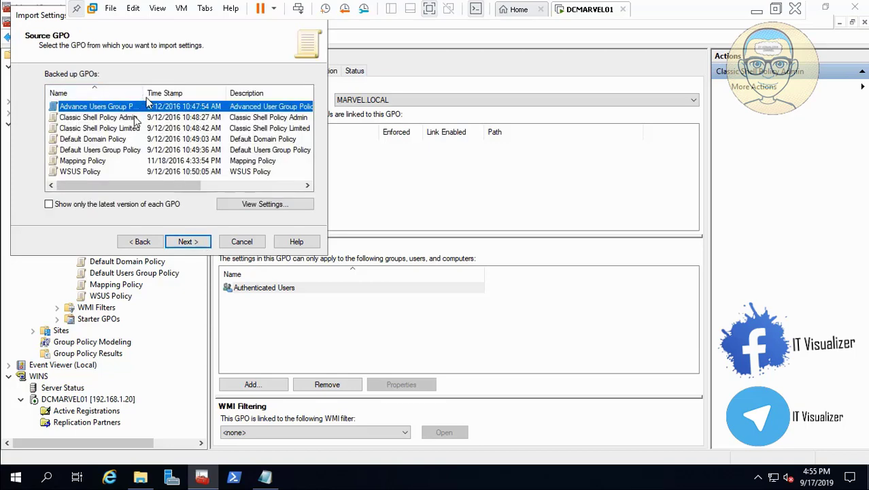
{"action": "left_click", "coordinate": [136, 119]}
{"action": "left_click", "coordinate": [190, 243]}
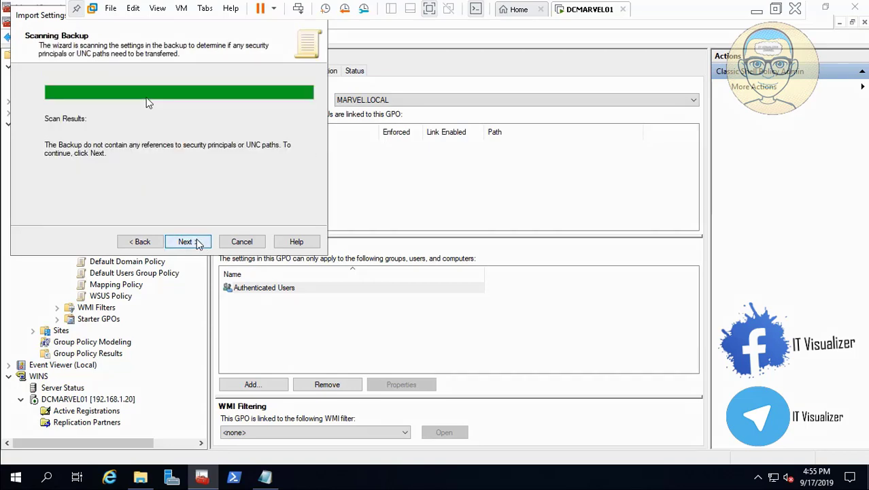
{"action": "left_click", "coordinate": [198, 243]}
{"action": "left_click", "coordinate": [198, 244]}
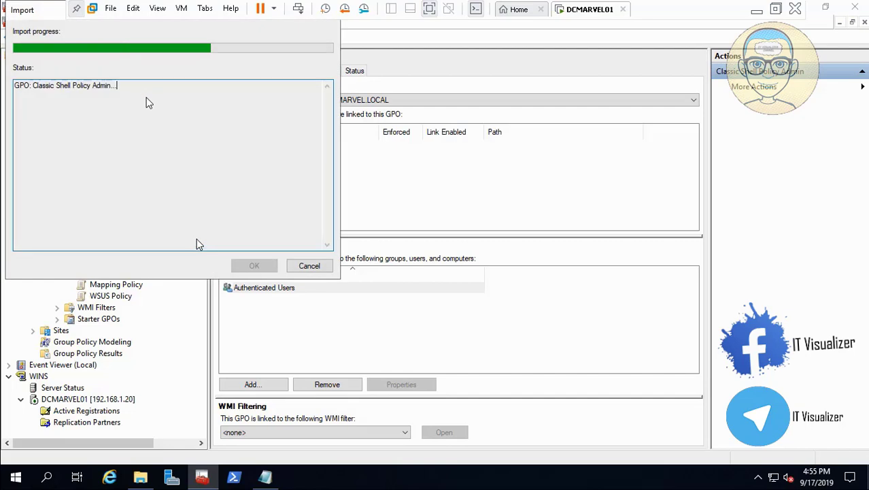
{"action": "left_click", "coordinate": [254, 266]}
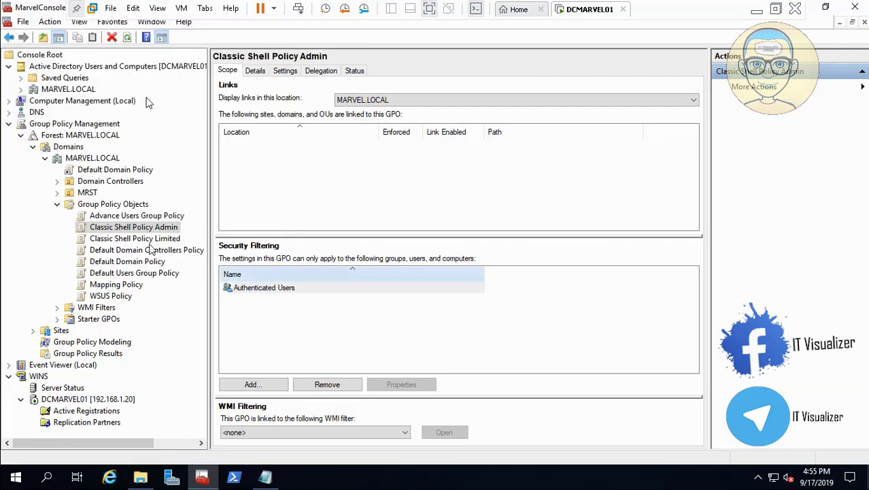
- Import settings into Classic Shell Policy Limited from its Classic Shell Policy Limited backup in the Group Policy VM folder
{"action": "left_click", "coordinate": [134, 240]}
{"action": "right_click", "coordinate": [132, 240]}
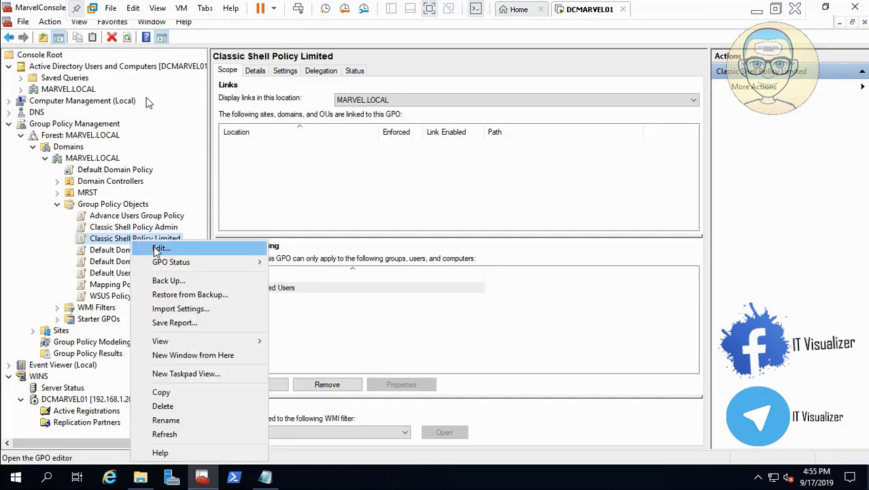
{"action": "left_click", "coordinate": [182, 310]}
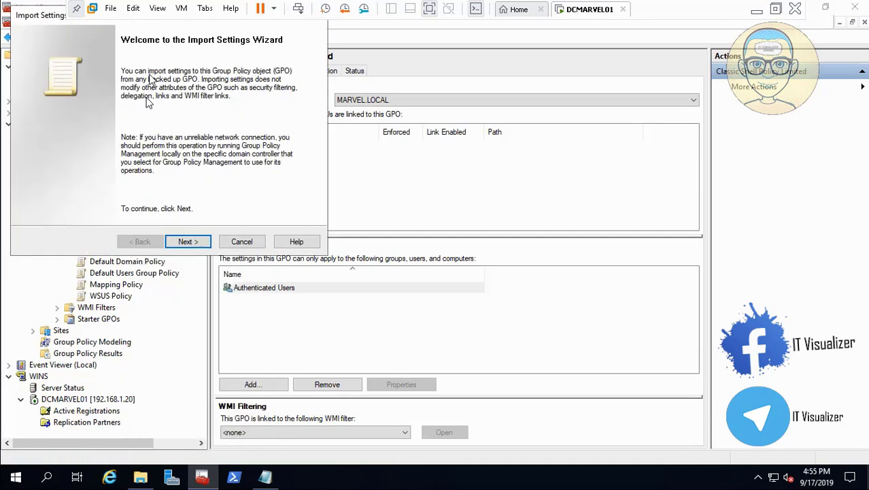
{"action": "left_click", "coordinate": [192, 243]}
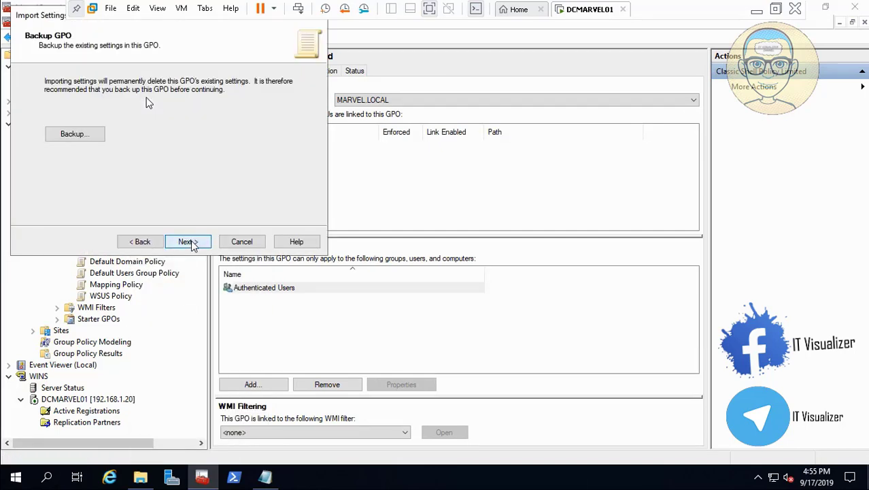
{"action": "left_click", "coordinate": [191, 243]}
{"action": "left_click", "coordinate": [191, 243]}
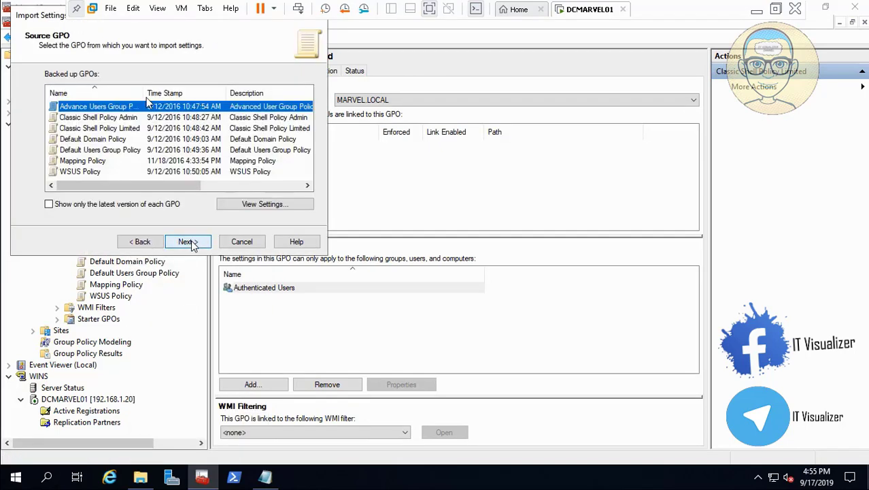
{"action": "left_click", "coordinate": [136, 129]}
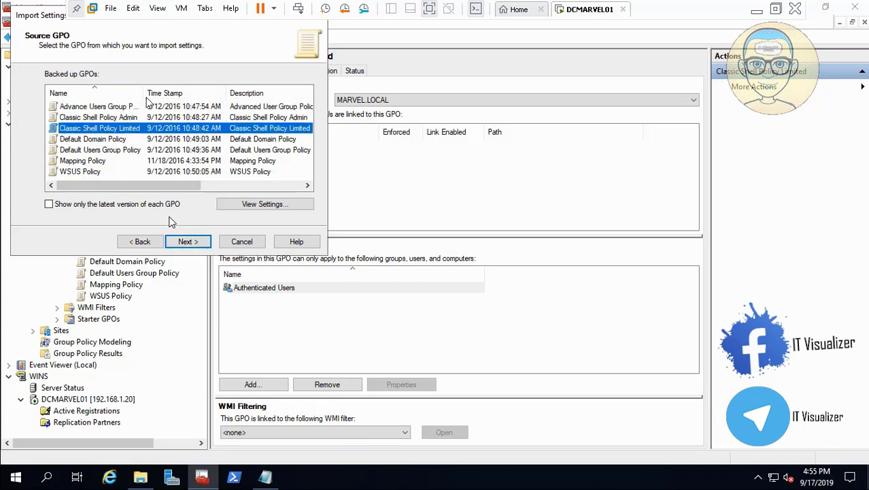
{"action": "left_click", "coordinate": [188, 242]}
{"action": "left_click", "coordinate": [188, 242]}
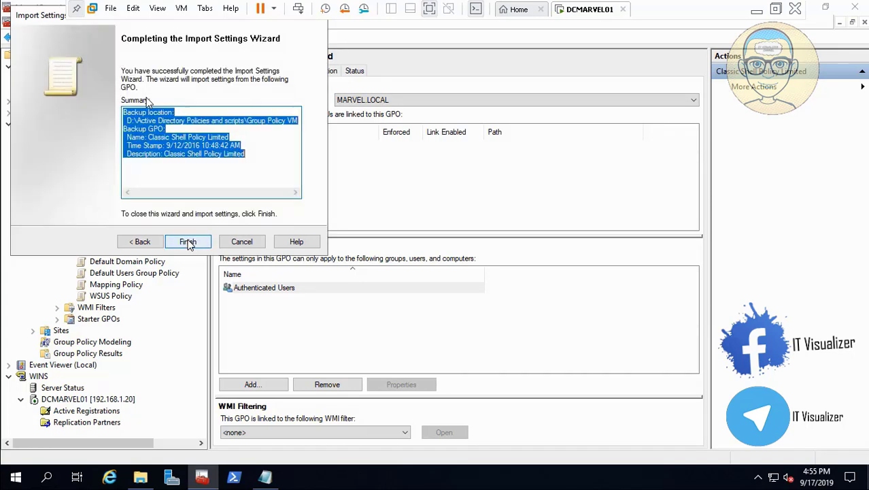
{"action": "left_click", "coordinate": [189, 242]}
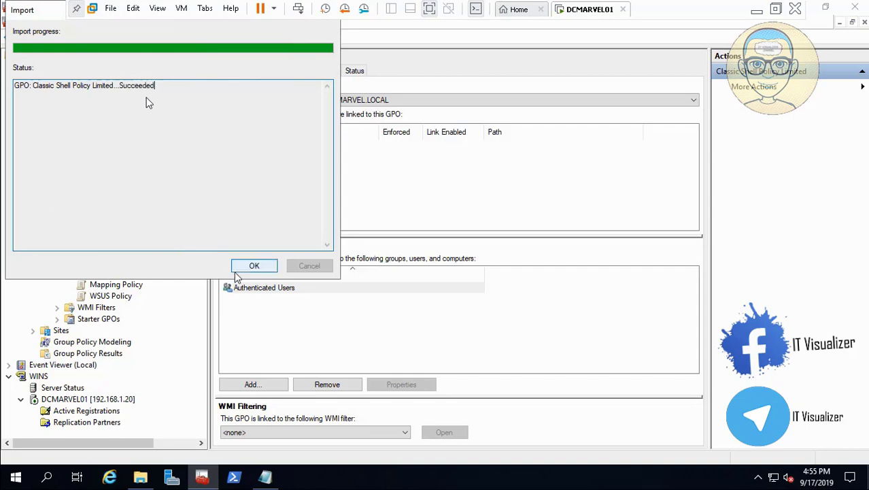
{"action": "left_click", "coordinate": [253, 267]}
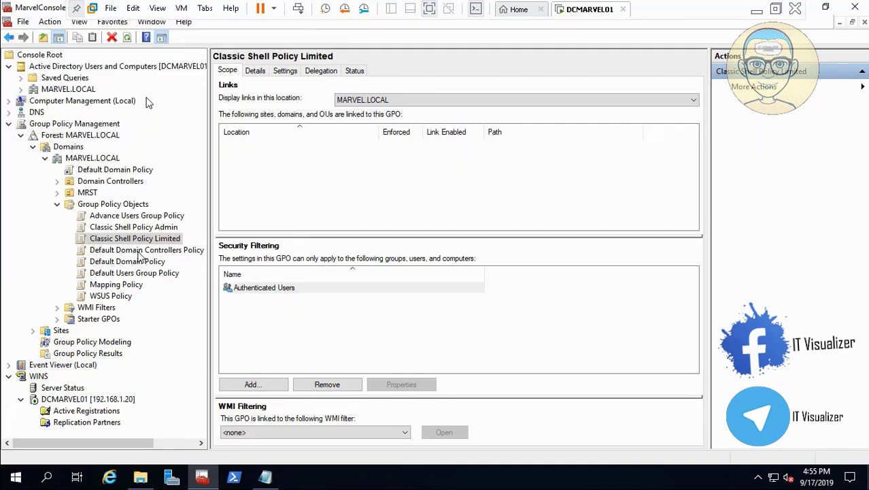
- Import settings into Default Domain Policy from its Default Domain Policy backup in the Group Policy VM folder, copying references identically from the source
{"action": "left_click", "coordinate": [138, 264]}
{"action": "right_click", "coordinate": [139, 264]}
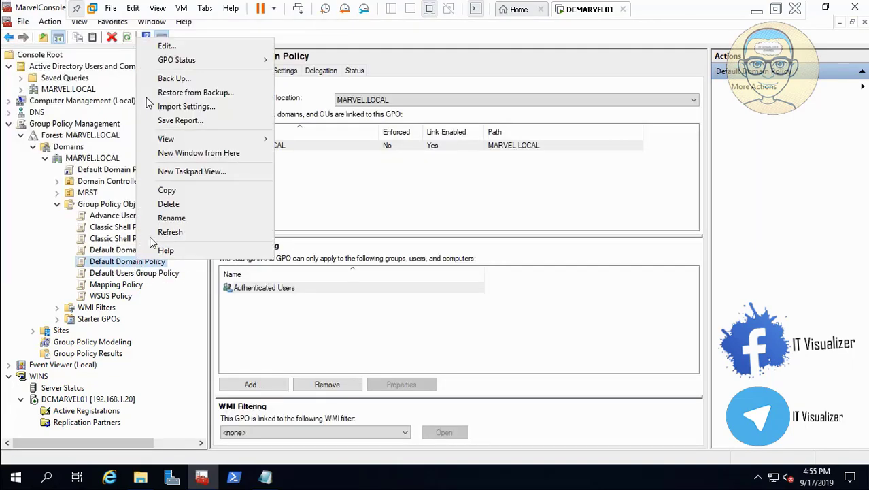
{"action": "left_click", "coordinate": [211, 107]}
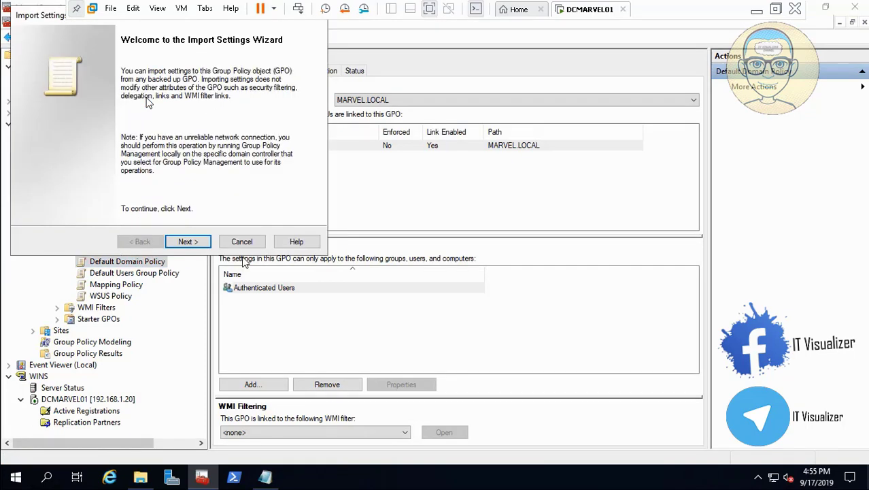
{"action": "left_click", "coordinate": [195, 243]}
{"action": "left_click", "coordinate": [190, 241]}
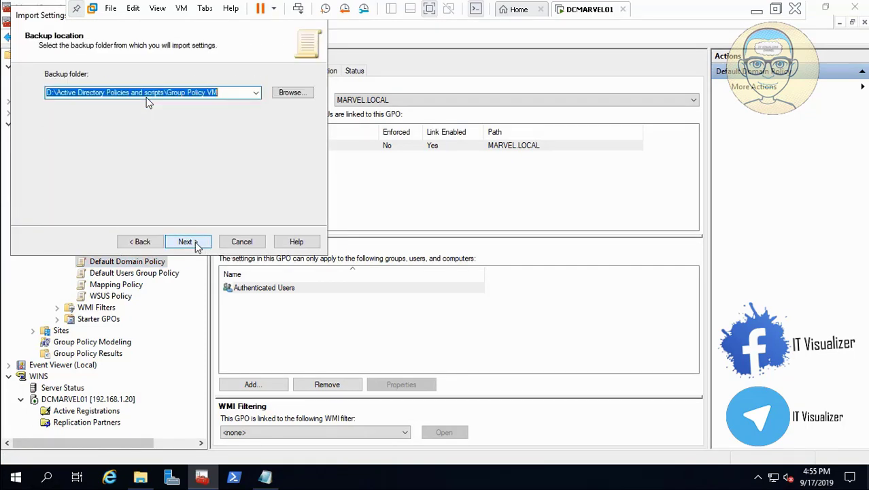
{"action": "left_click", "coordinate": [188, 242]}
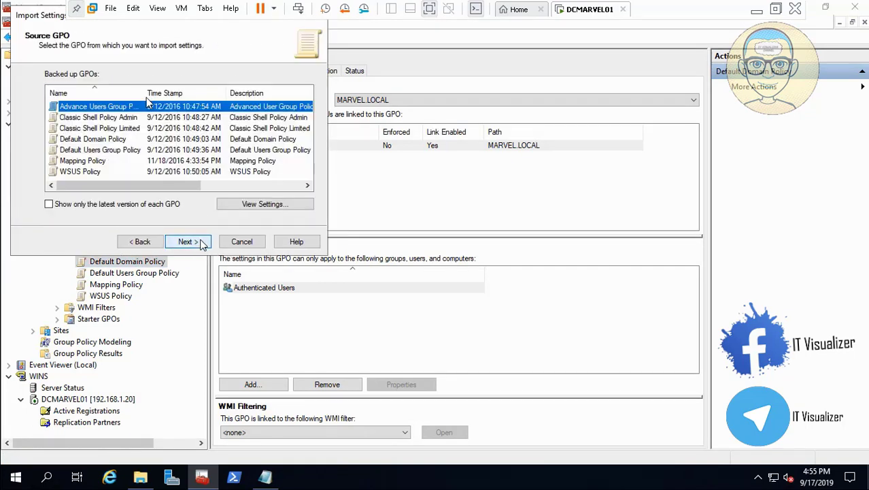
{"action": "left_click", "coordinate": [129, 139]}
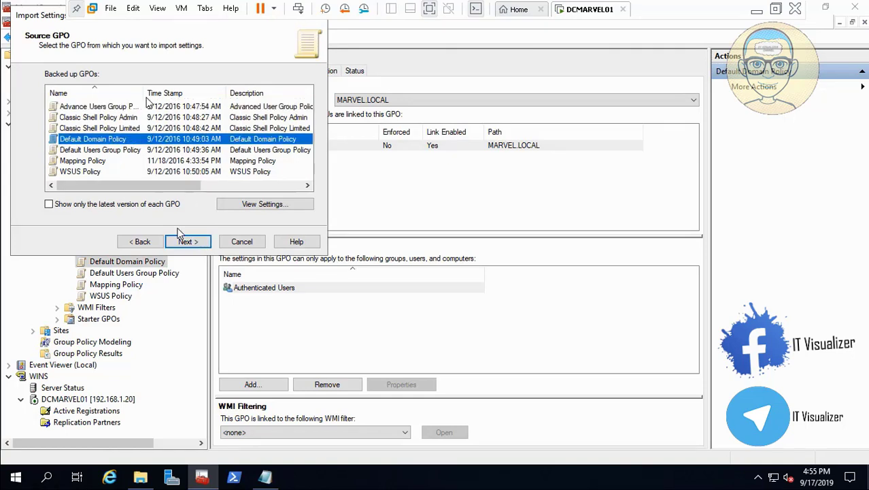
{"action": "left_click", "coordinate": [188, 241]}
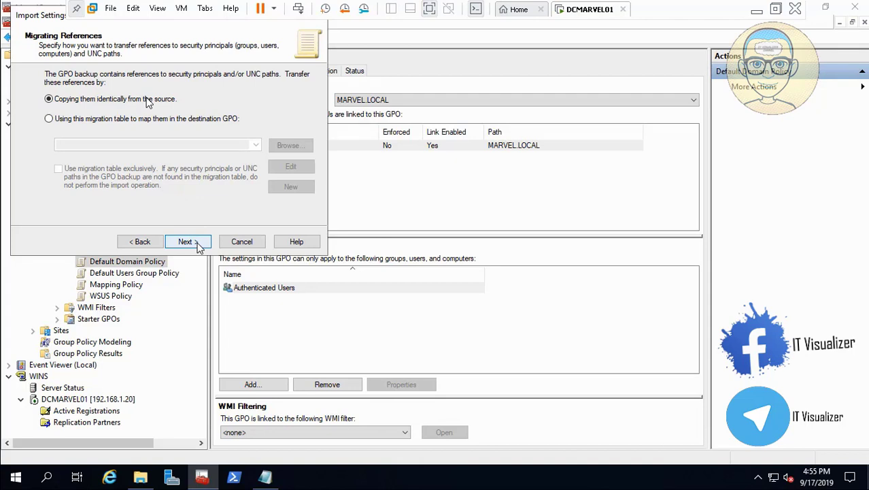
{"action": "left_click", "coordinate": [188, 242]}
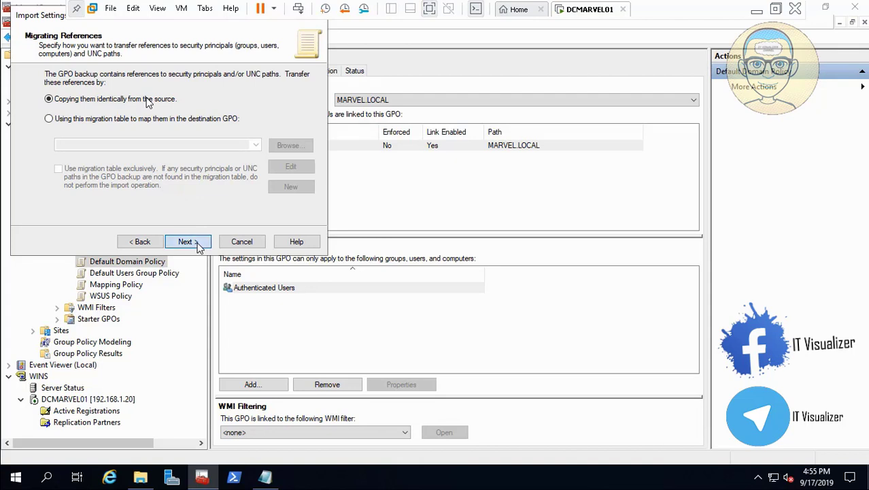
{"action": "left_click", "coordinate": [187, 241]}
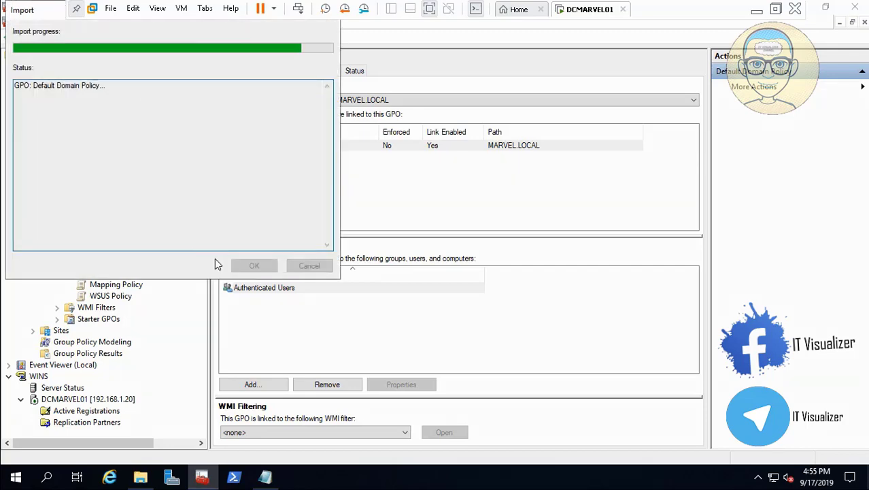
{"action": "left_click", "coordinate": [31, 462]}
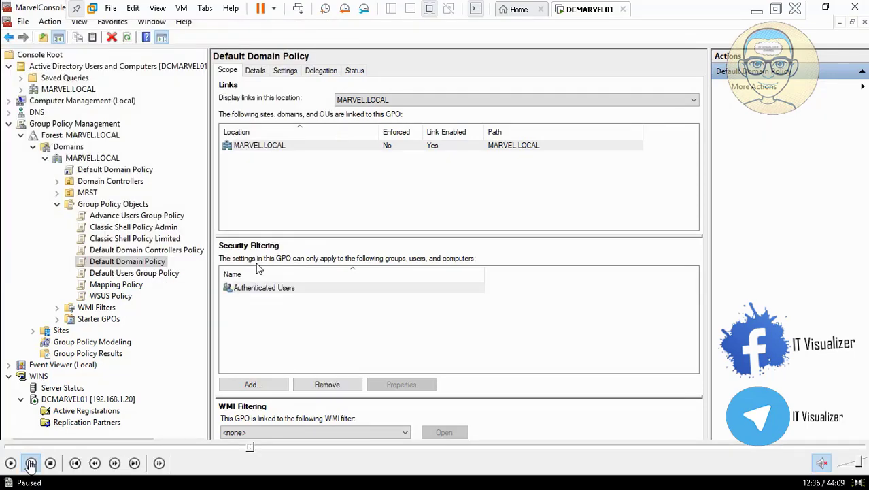
{"action": "left_click", "coordinate": [249, 448]}
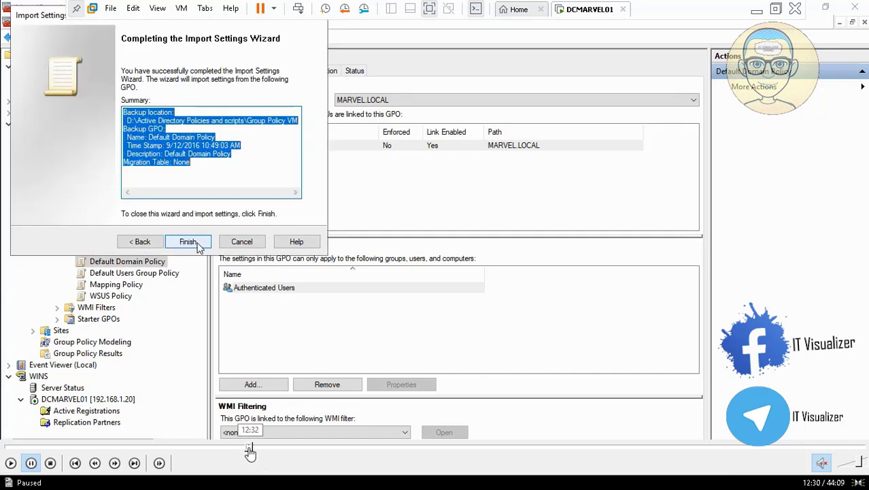
{"action": "left_click", "coordinate": [247, 447]}
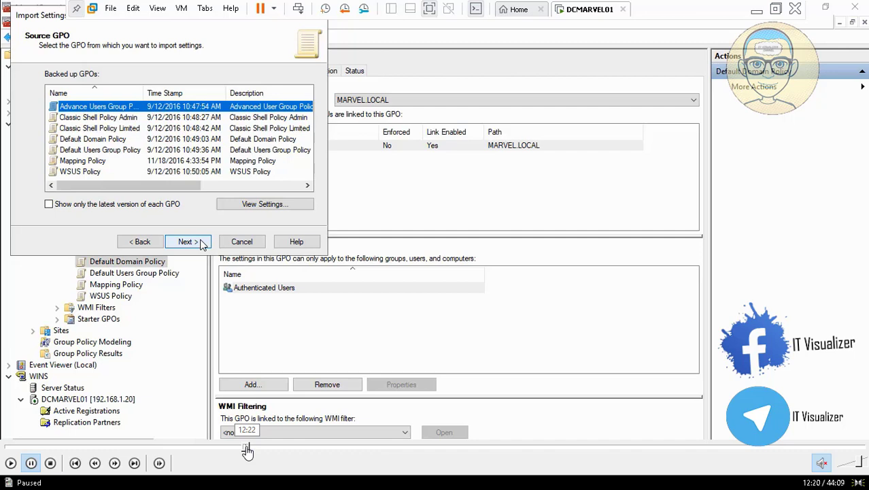
{"action": "left_click", "coordinate": [10, 463]}
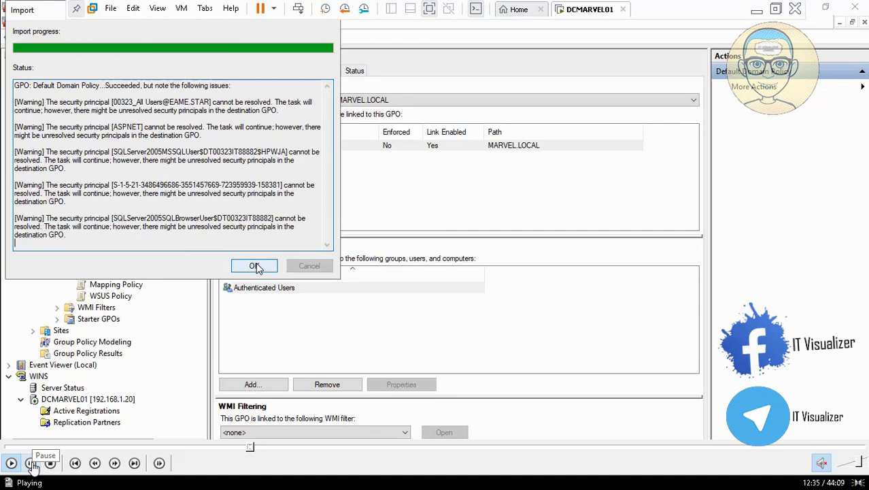
{"action": "left_click", "coordinate": [32, 464]}
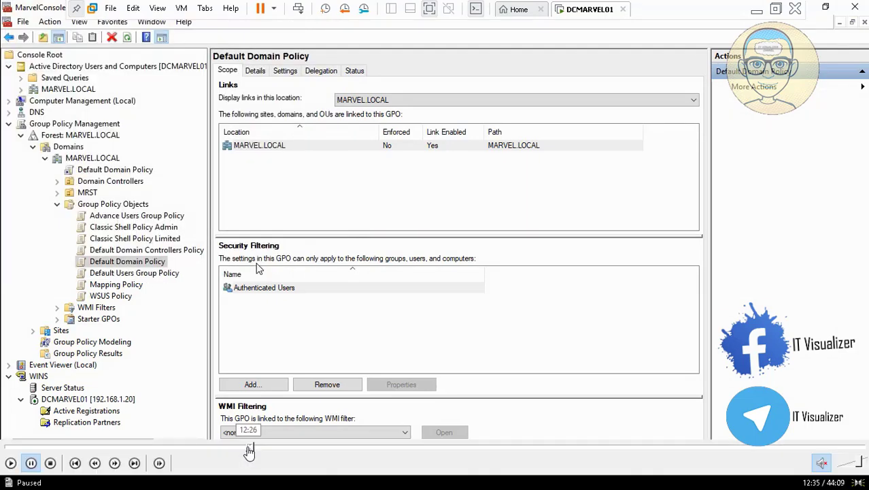
{"action": "left_click", "coordinate": [250, 448]}
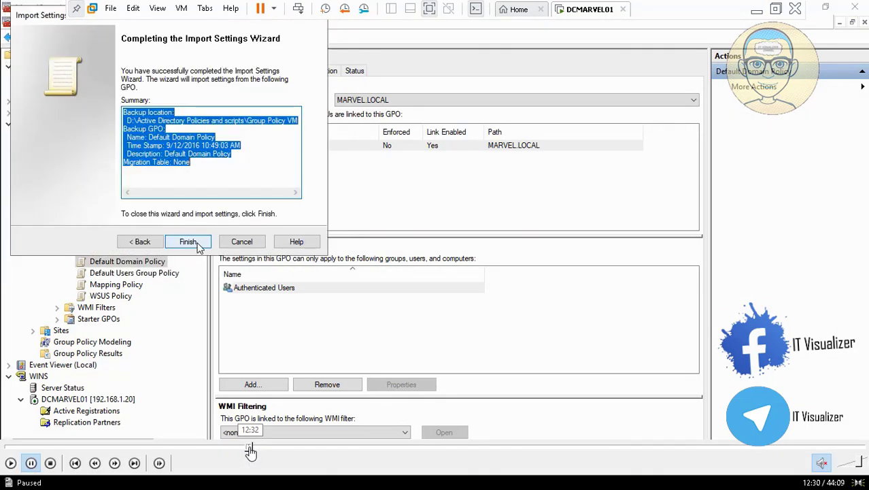
{"action": "left_click", "coordinate": [12, 466]}
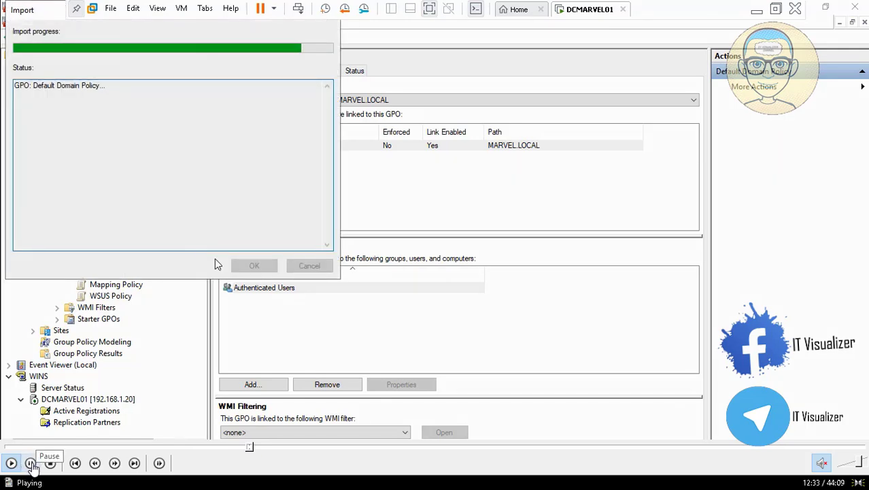
{"action": "left_click", "coordinate": [31, 465]}
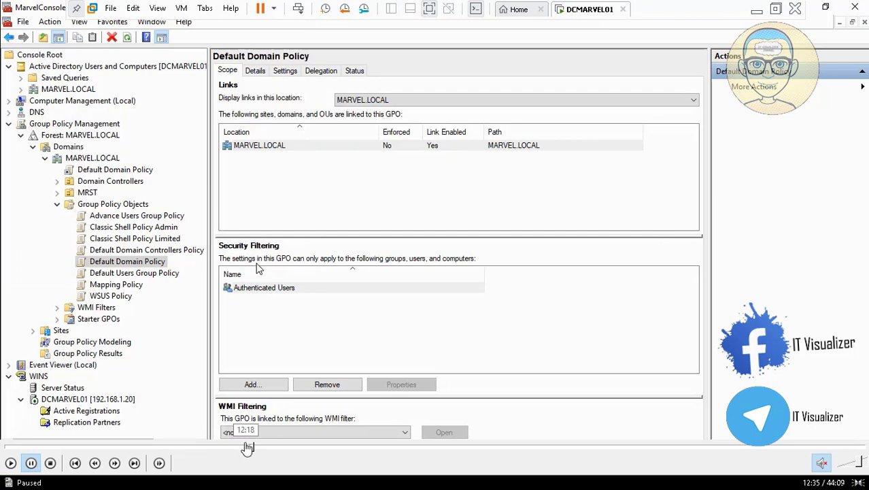
{"action": "left_click", "coordinate": [11, 463]}
- Import settings into Default Users Group Policy from its Default Users Group Policy backup in the Group Policy VM folder
{"action": "left_click", "coordinate": [151, 274]}
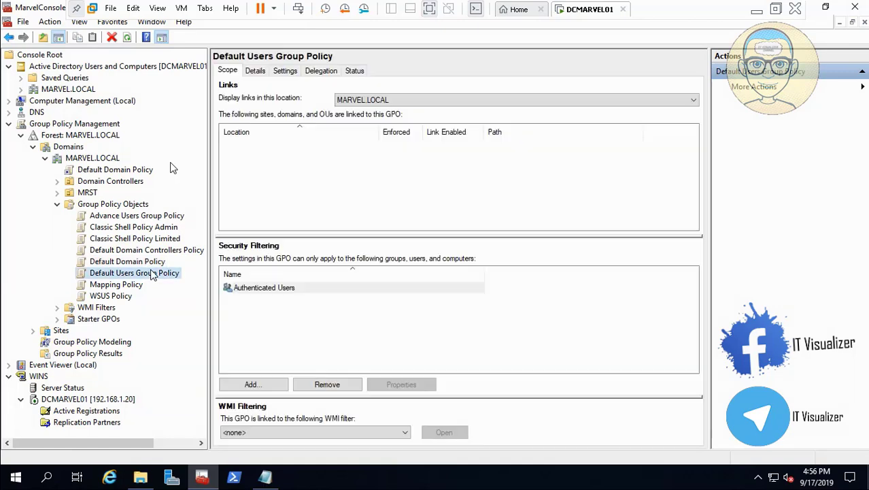
{"action": "right_click", "coordinate": [138, 274]}
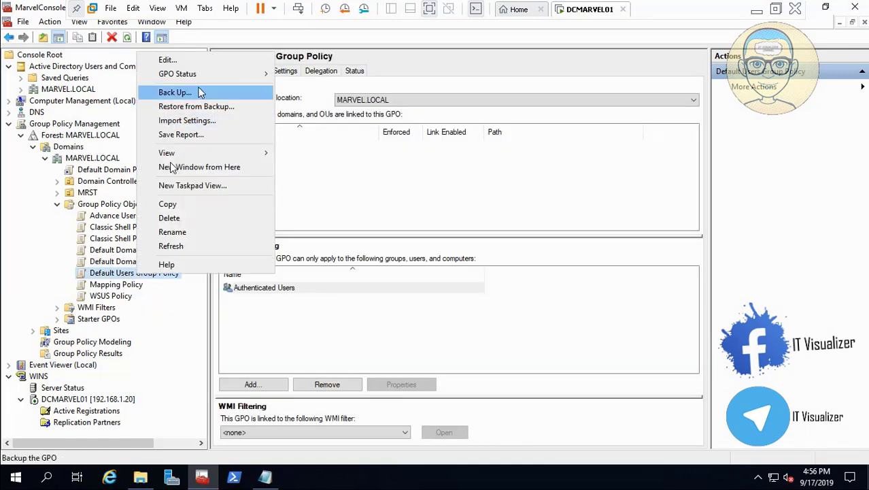
{"action": "left_click", "coordinate": [197, 120]}
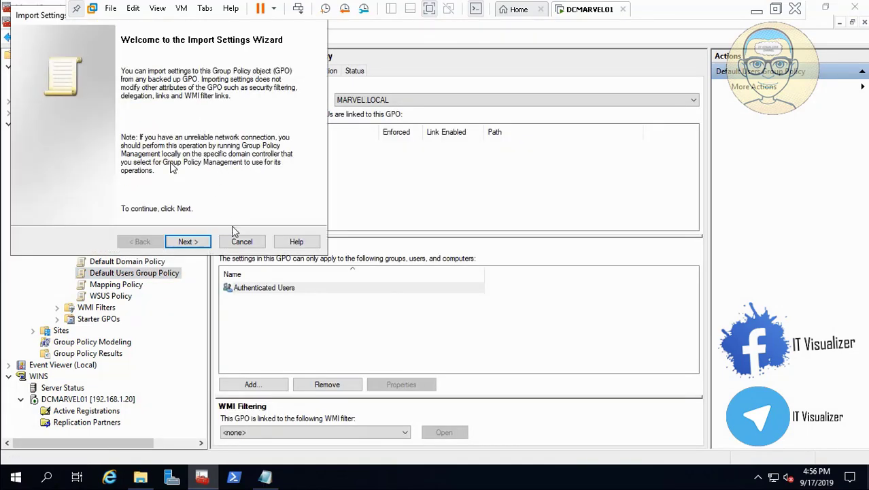
{"action": "left_click", "coordinate": [196, 243]}
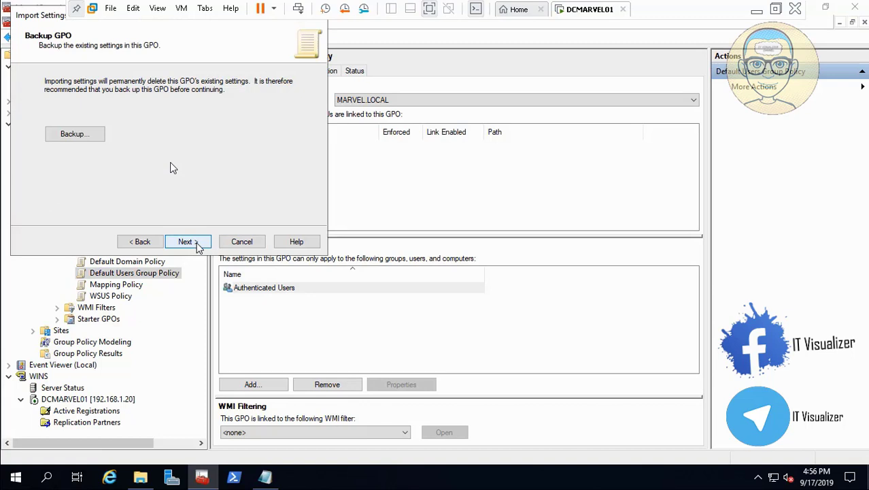
{"action": "left_click", "coordinate": [194, 243]}
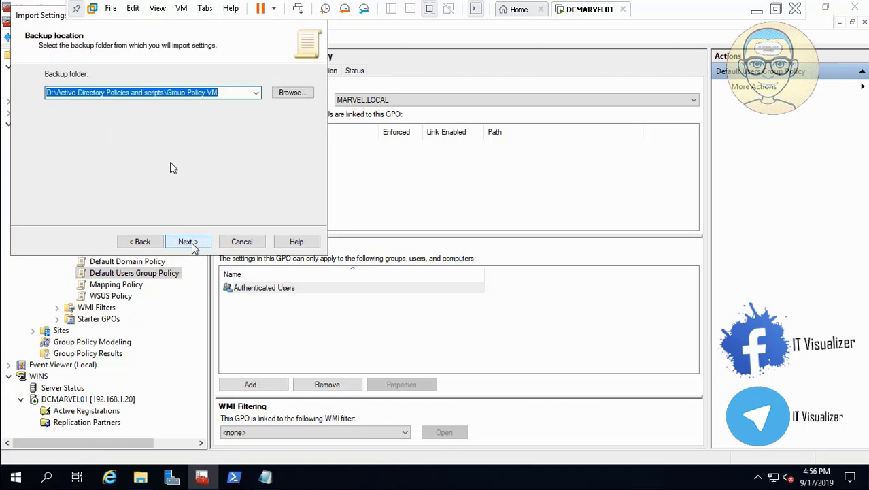
{"action": "left_click", "coordinate": [197, 243]}
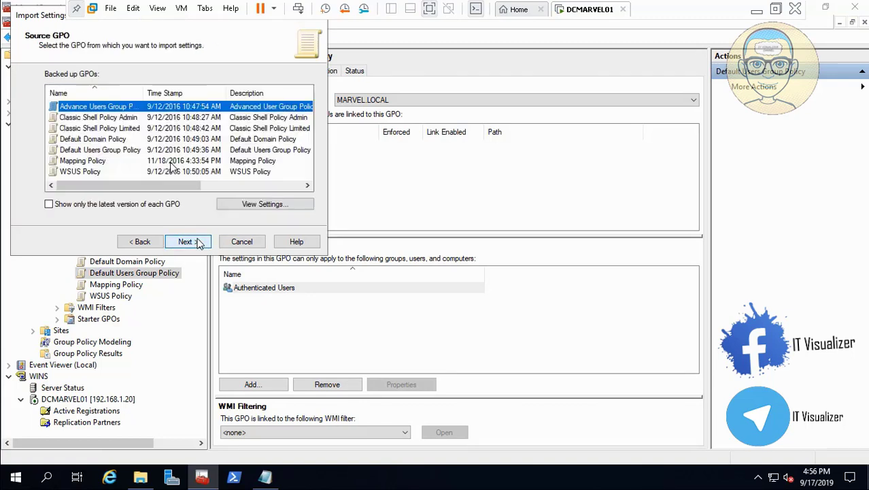
{"action": "left_click", "coordinate": [122, 151]}
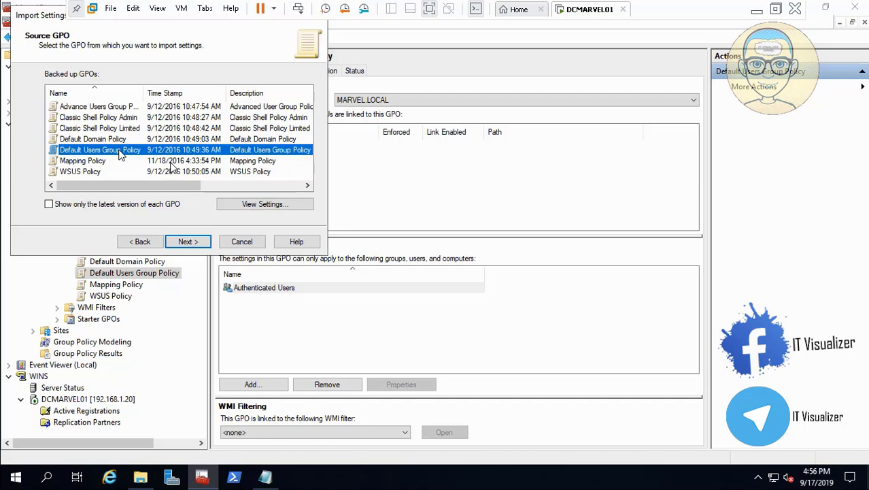
{"action": "left_click", "coordinate": [187, 241]}
{"action": "left_click", "coordinate": [188, 241]}
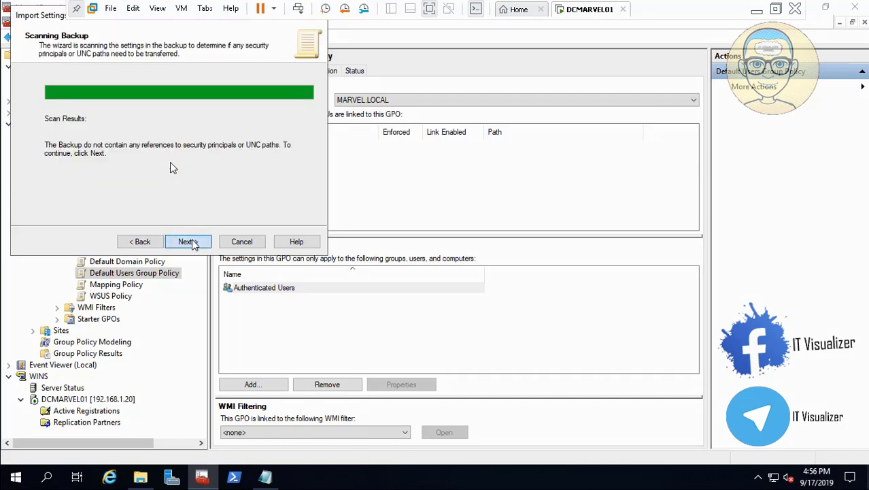
{"action": "left_click", "coordinate": [188, 242]}
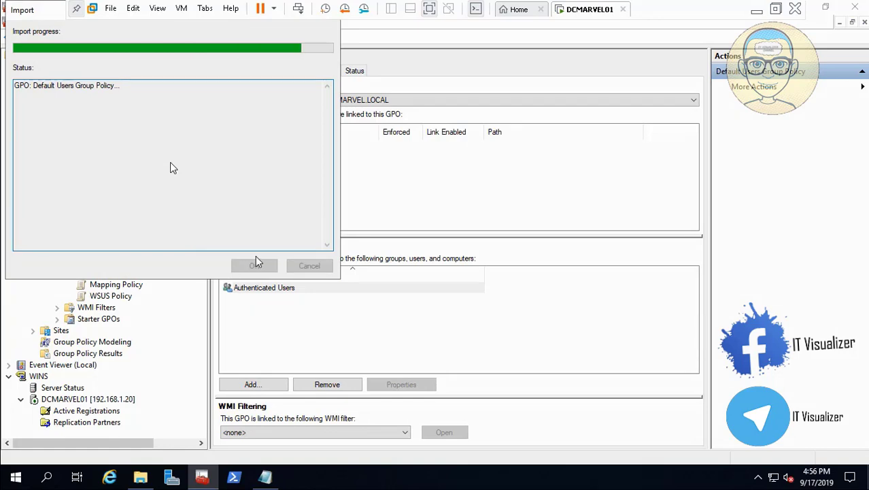
{"action": "left_click", "coordinate": [260, 267]}
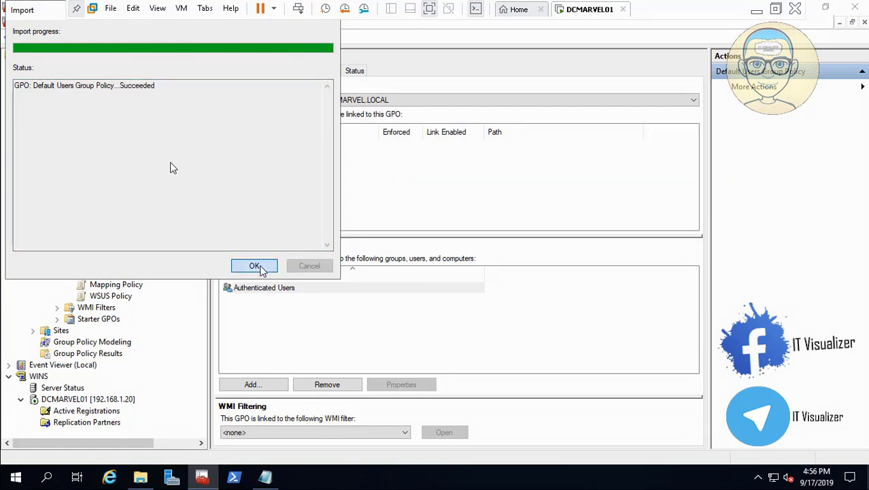
- Import settings into Mapping Policy from its Mapping Policy backup in the Group Policy VM folder
{"action": "left_click", "coordinate": [119, 286]}
{"action": "right_click", "coordinate": [123, 289]}
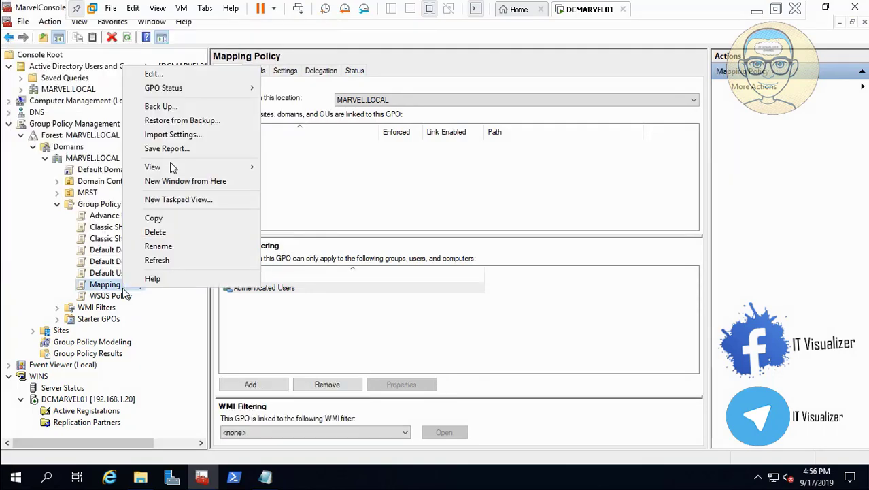
{"action": "left_click", "coordinate": [200, 138]}
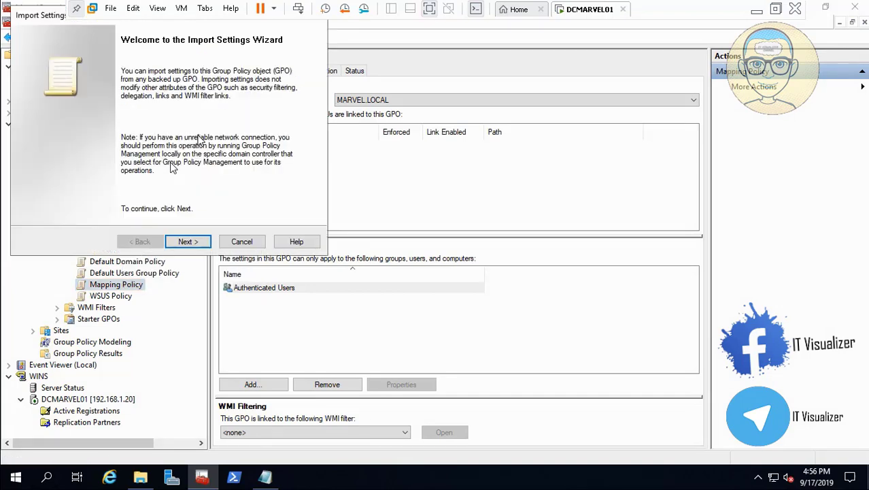
{"action": "left_click", "coordinate": [188, 242]}
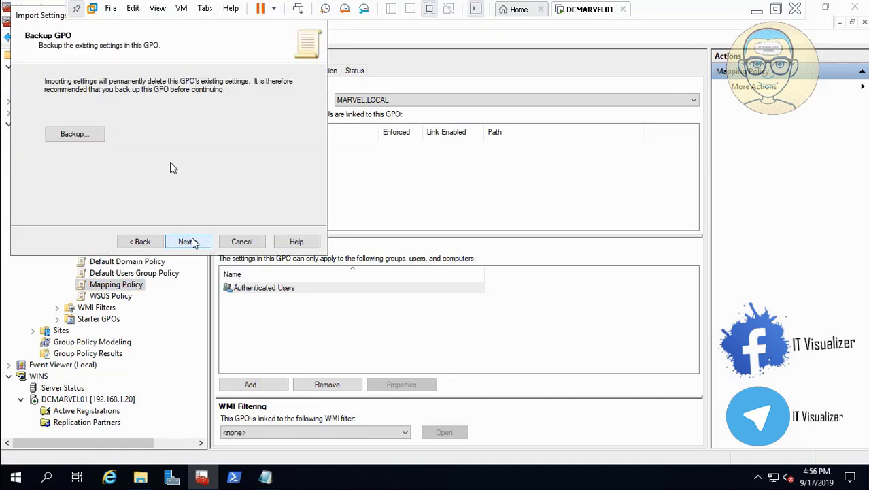
{"action": "left_click", "coordinate": [188, 242]}
{"action": "left_click", "coordinate": [188, 242]}
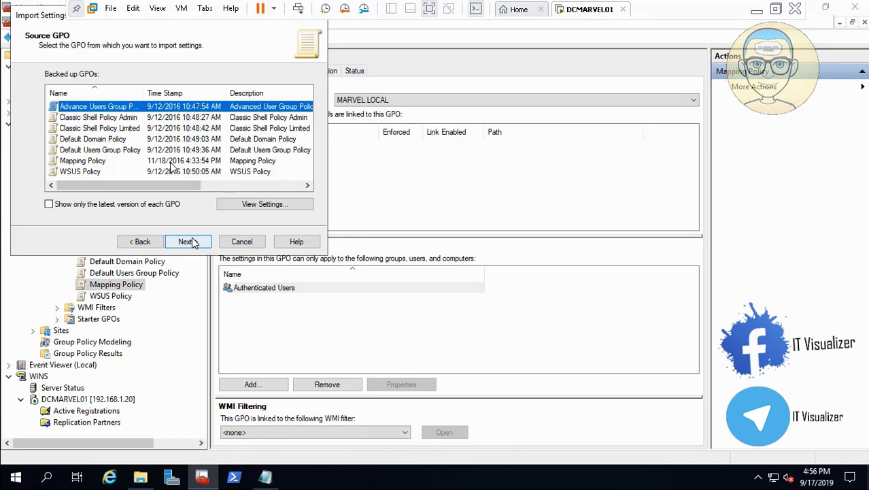
{"action": "left_click", "coordinate": [108, 163]}
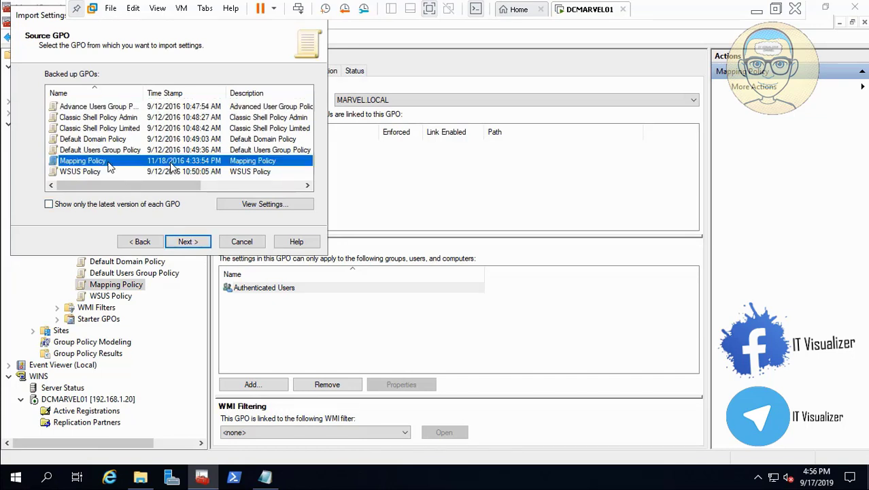
{"action": "left_click", "coordinate": [187, 241]}
{"action": "left_click", "coordinate": [188, 241]}
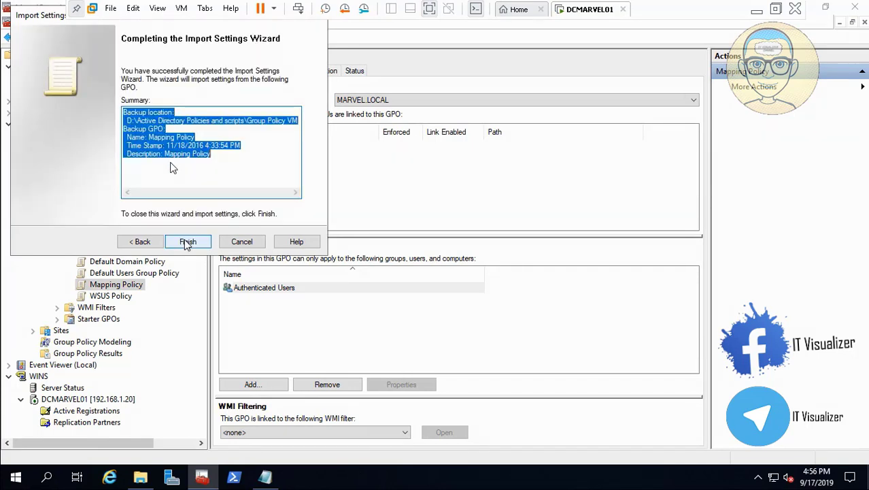
{"action": "left_click", "coordinate": [188, 241]}
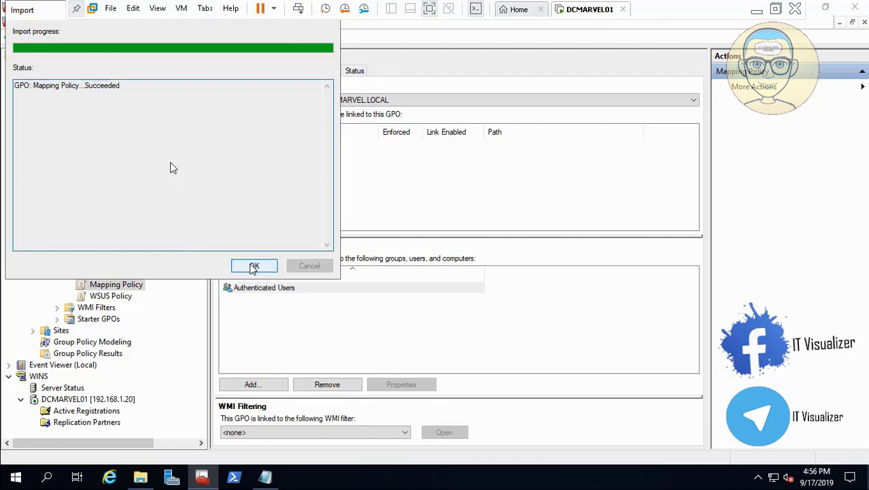
{"action": "left_click", "coordinate": [251, 267]}
- Import settings into WSUS Policy from its WSUS Policy backup in the Group Policy VM folder, copying references identically from the source
{"action": "right_click", "coordinate": [117, 298]}
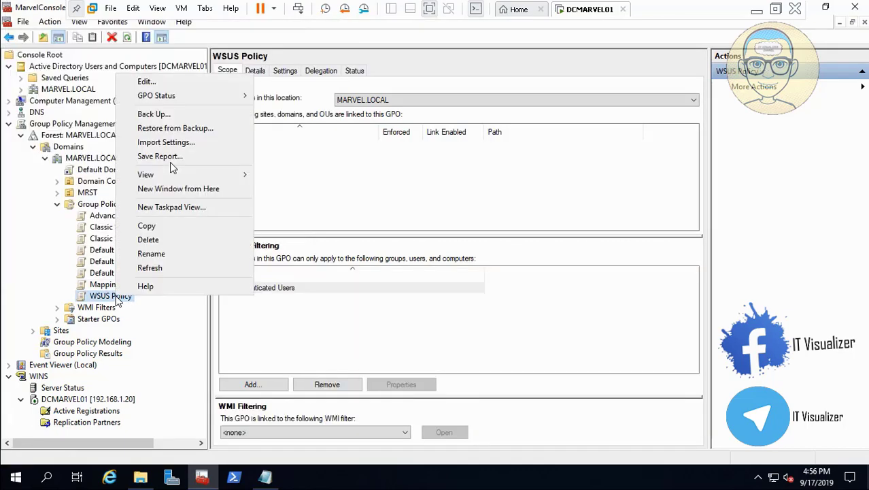
{"action": "left_click", "coordinate": [165, 143]}
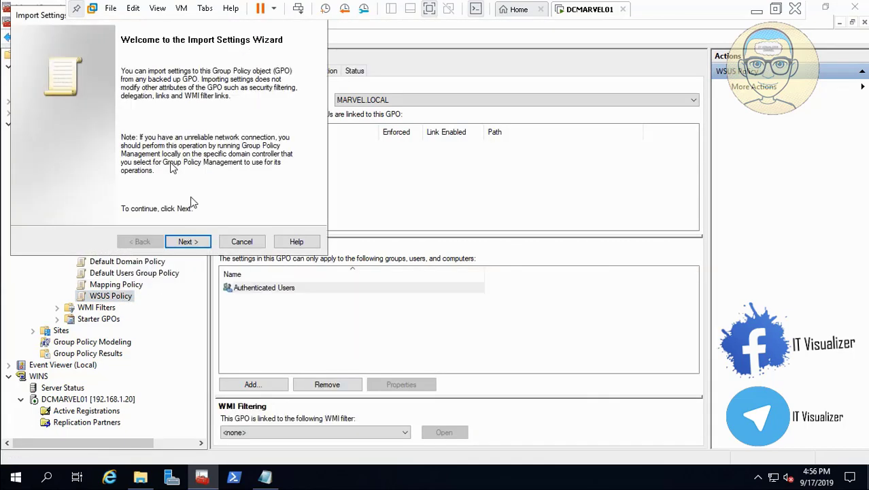
{"action": "left_click", "coordinate": [195, 242]}
{"action": "left_click", "coordinate": [195, 242]}
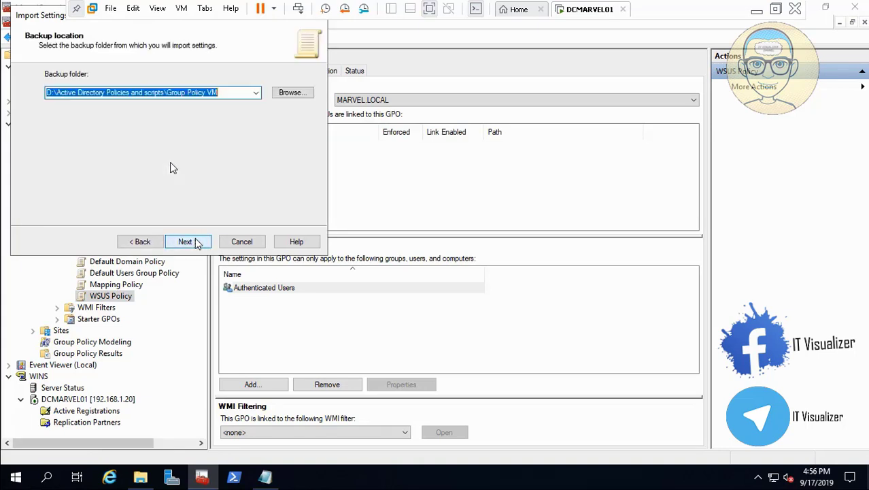
{"action": "left_click", "coordinate": [194, 242]}
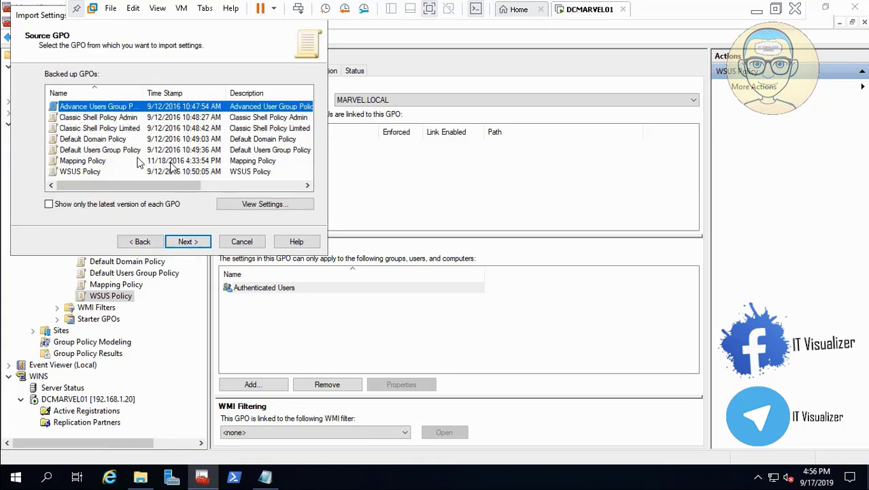
{"action": "left_click", "coordinate": [102, 171]}
{"action": "left_click", "coordinate": [188, 242]}
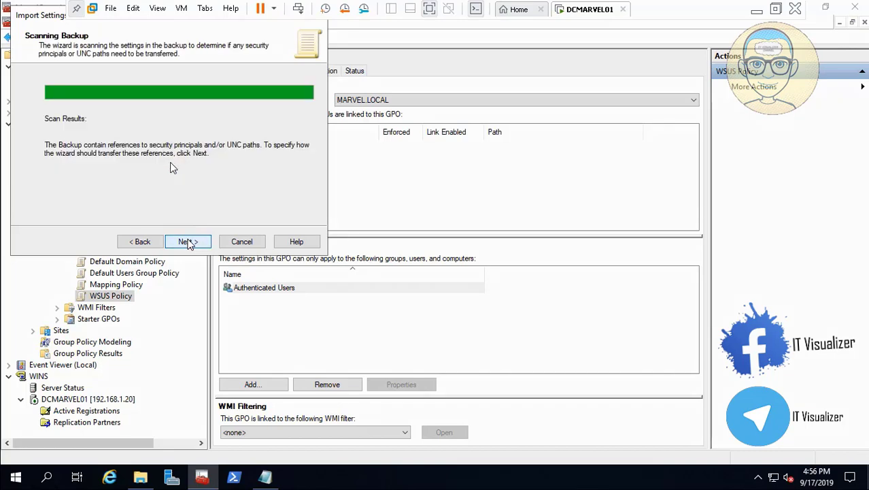
{"action": "left_click", "coordinate": [191, 242]}
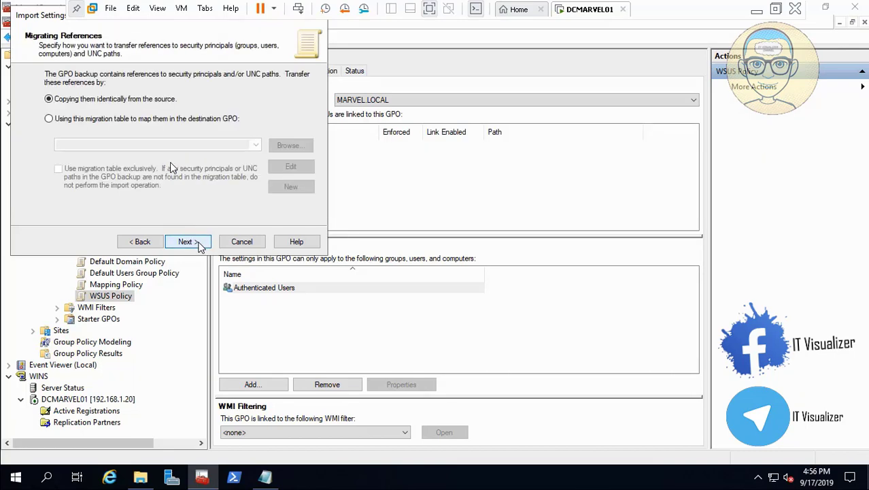
{"action": "left_click", "coordinate": [197, 243]}
{"action": "left_click", "coordinate": [199, 243]}
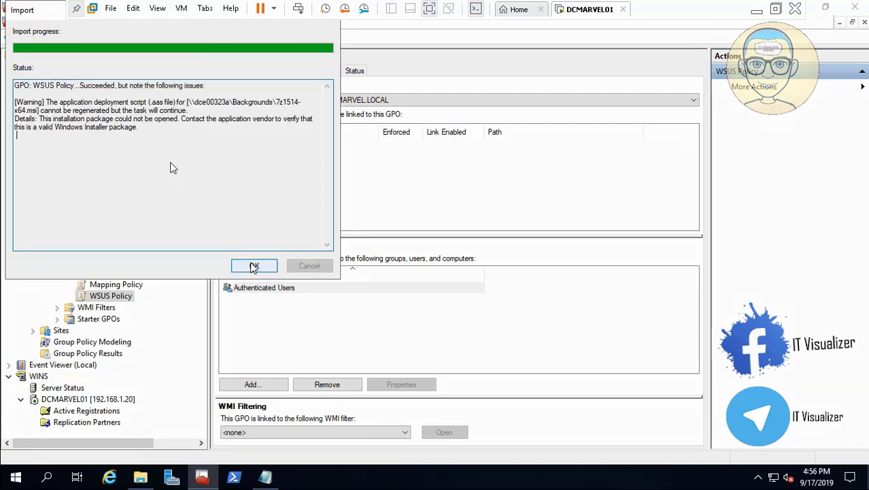
{"action": "left_click", "coordinate": [256, 267]}
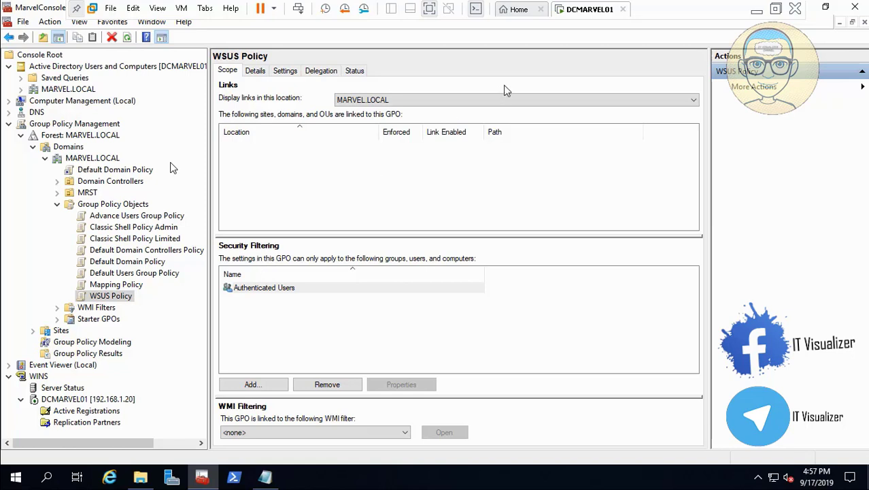
{"action": "left_click", "coordinate": [757, 10]}
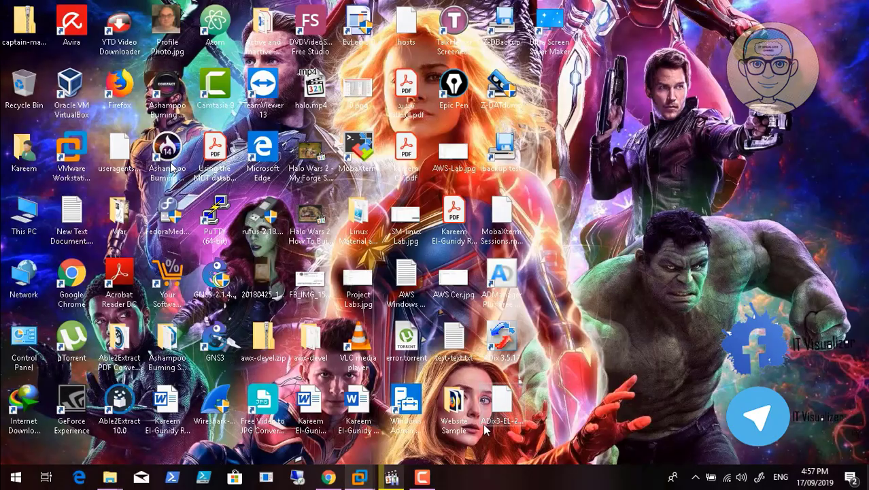
{"action": "mouse_move", "coordinate": [392, 477]}
{"action": "left_click", "coordinate": [408, 439]}
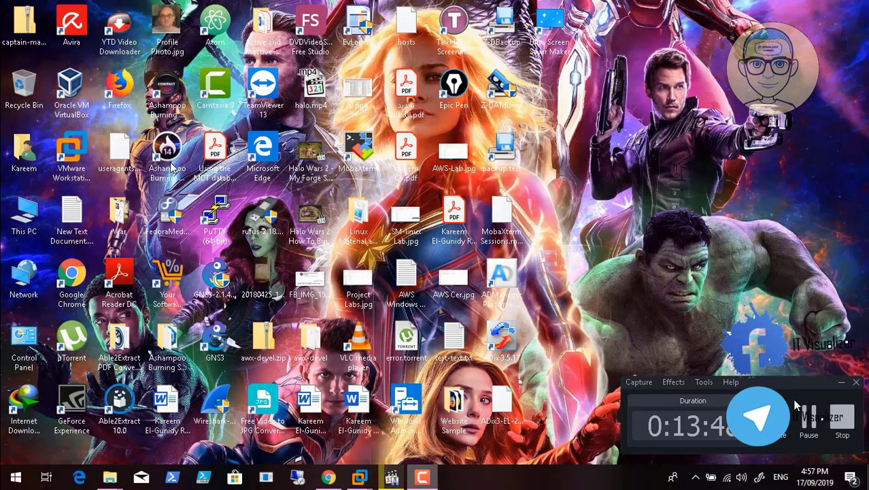
{"action": "left_click", "coordinate": [808, 417]}
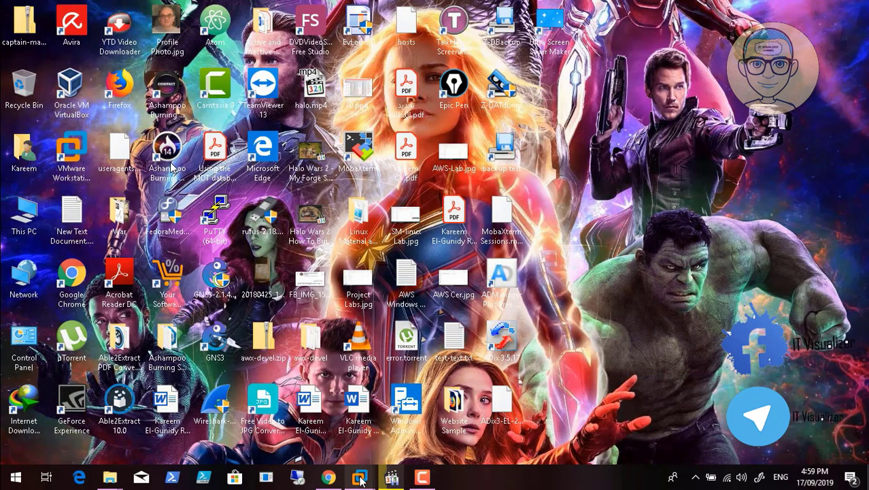
{"action": "mouse_move", "coordinate": [361, 480]}
{"action": "left_click", "coordinate": [386, 400]}
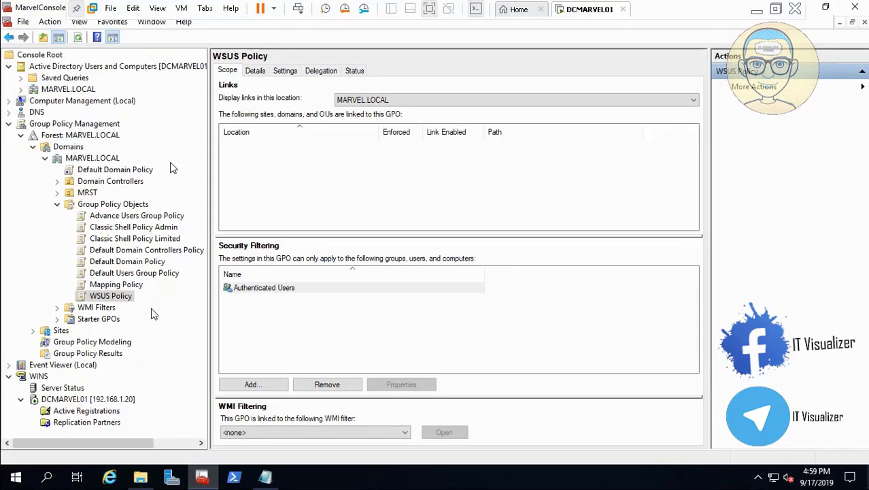
- Open WSUS Policy in the Group Policy Management Editor and go to Software installation under Computer Configuration's Software Settings
{"action": "right_click", "coordinate": [125, 299]}
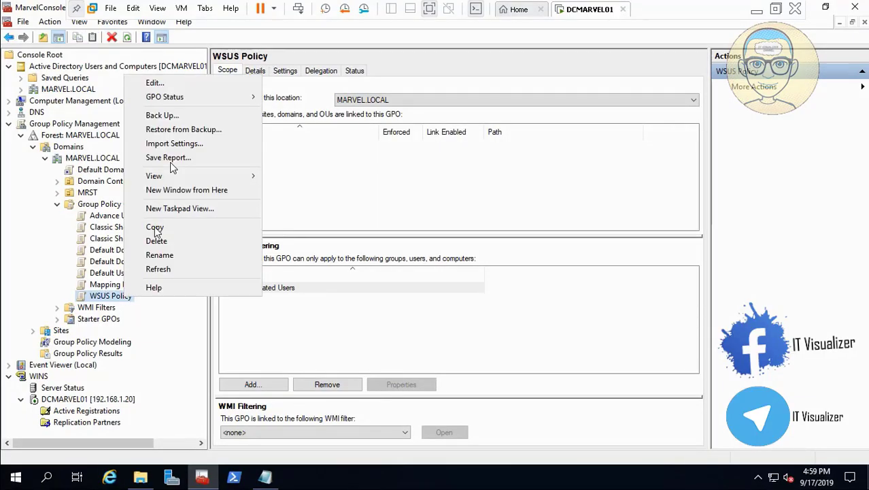
{"action": "left_click", "coordinate": [192, 85]}
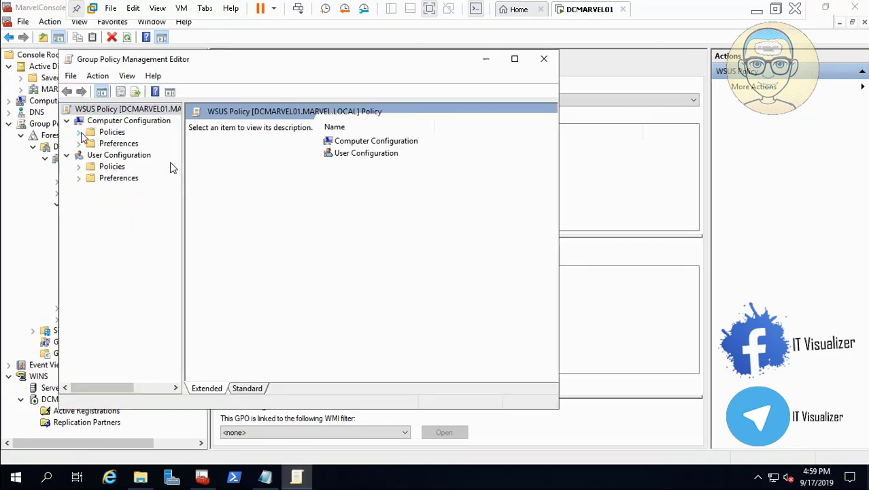
{"action": "left_click", "coordinate": [78, 132]}
{"action": "left_click", "coordinate": [90, 143]}
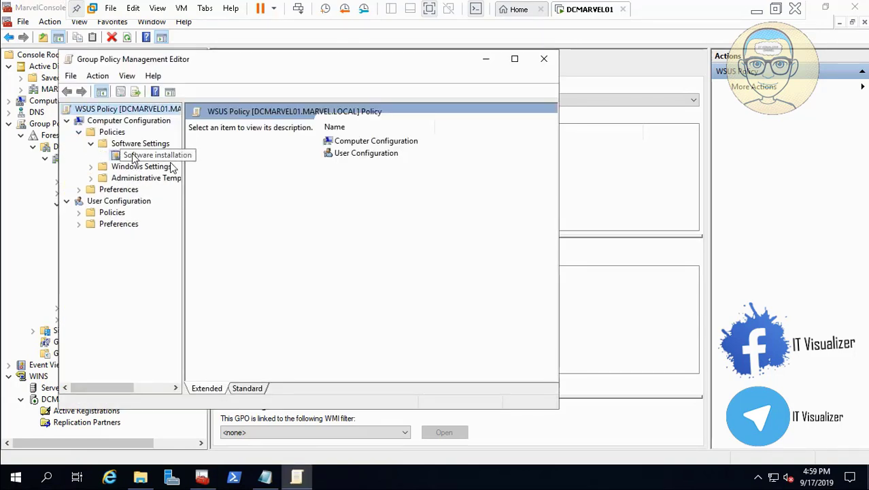
{"action": "left_click", "coordinate": [170, 161]}
{"action": "right_click", "coordinate": [159, 158]}
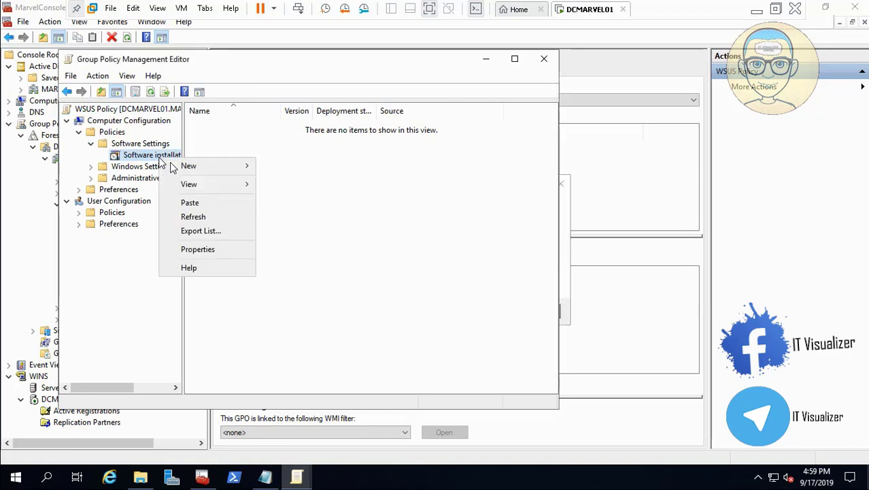
{"action": "left_click", "coordinate": [562, 221]}
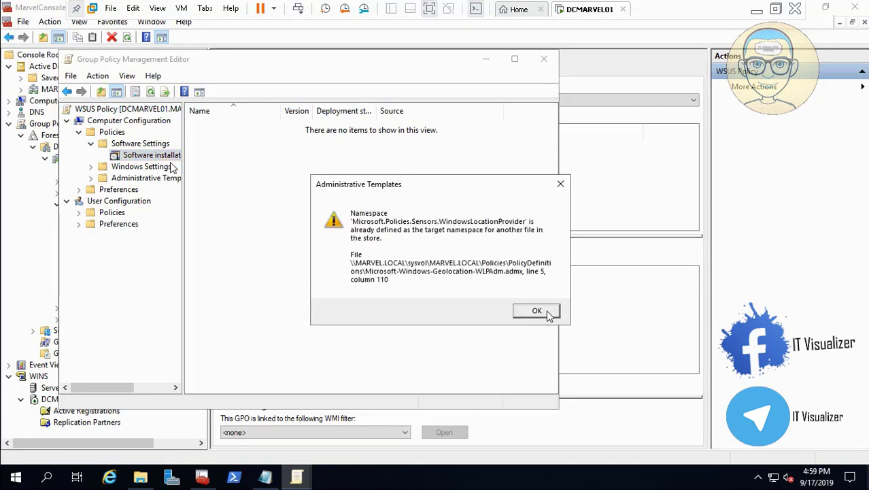
{"action": "left_click", "coordinate": [550, 316]}
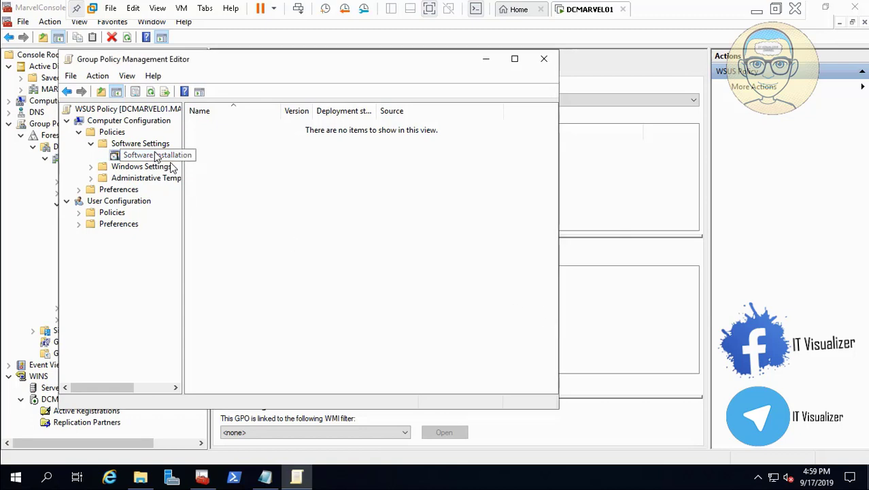
- Try to add the 7z1514-x64.msi package from the local D:\Active Directory Policies and scripts\Backgrounds folder as a new software installation package
{"action": "right_click", "coordinate": [169, 157]}
{"action": "mouse_move", "coordinate": [183, 158]}
{"action": "left_click", "coordinate": [283, 160]}
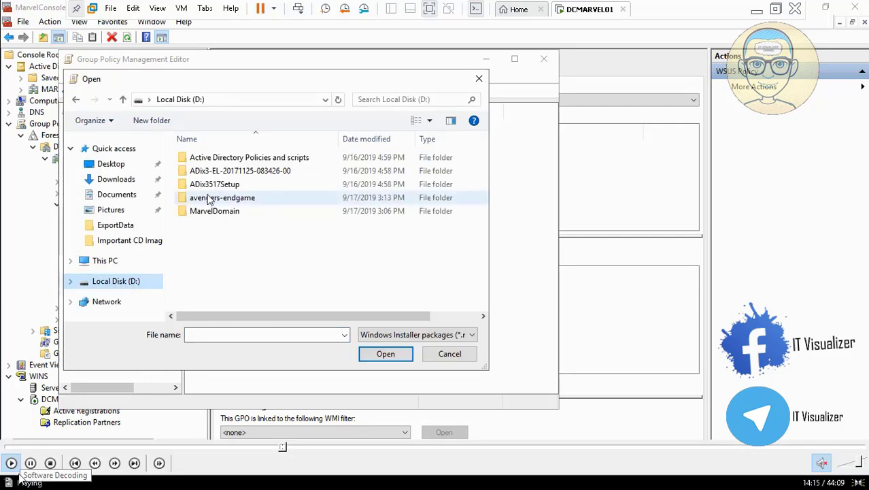
{"action": "left_click", "coordinate": [31, 463]}
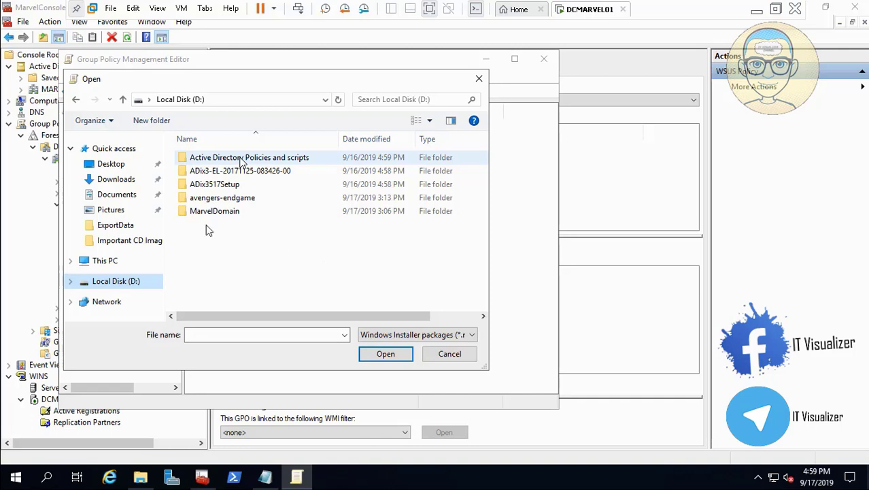
{"action": "mouse_move", "coordinate": [4, 472]}
{"action": "left_click", "coordinate": [10, 464]}
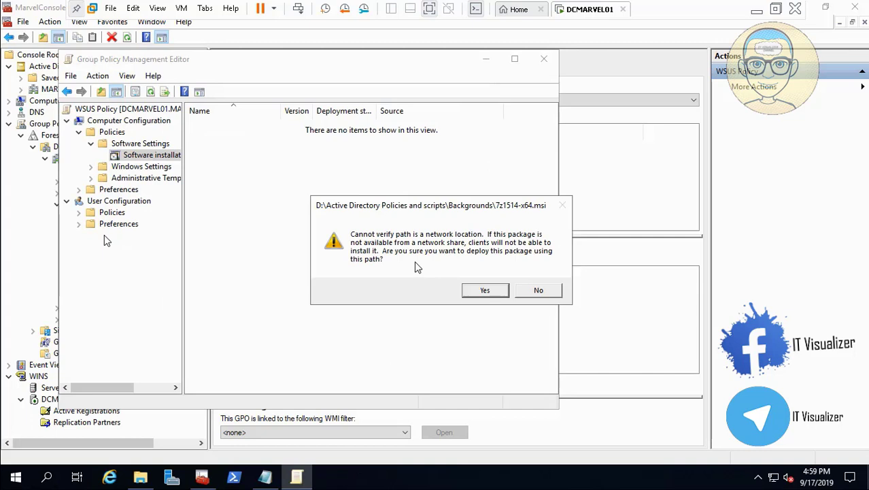
{"action": "left_click", "coordinate": [545, 293]}
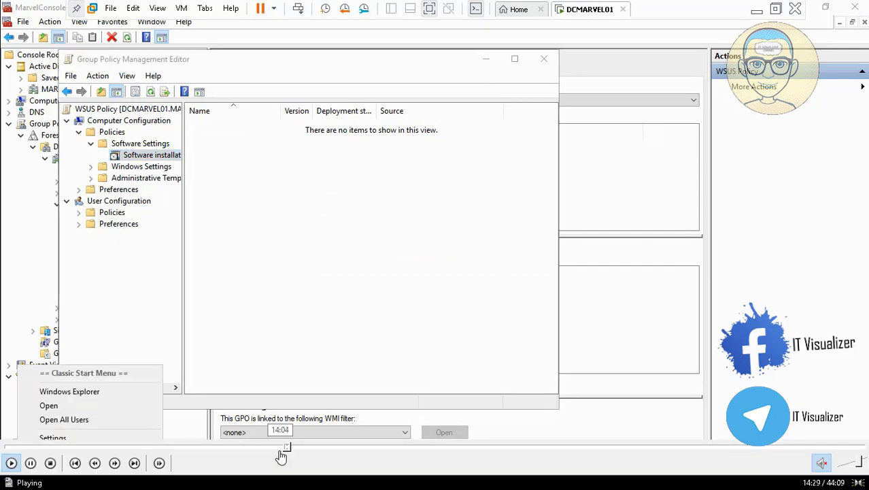
{"action": "left_click", "coordinate": [286, 448]}
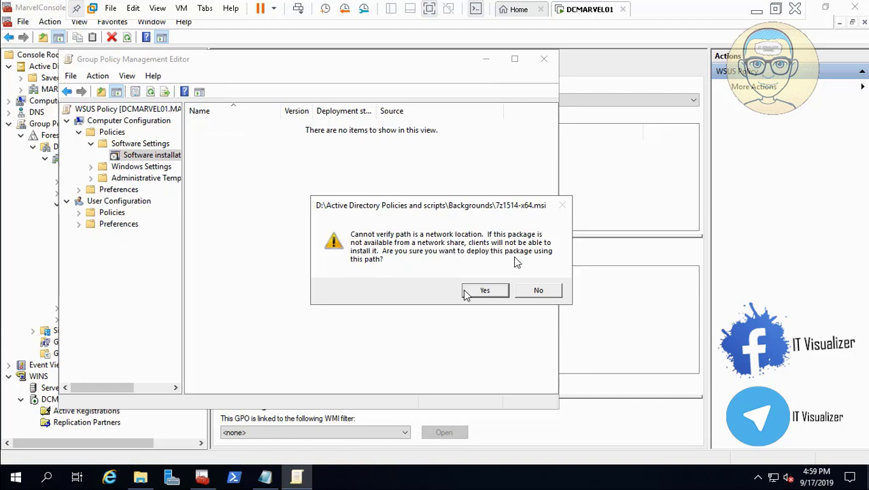
{"action": "left_click", "coordinate": [10, 465]}
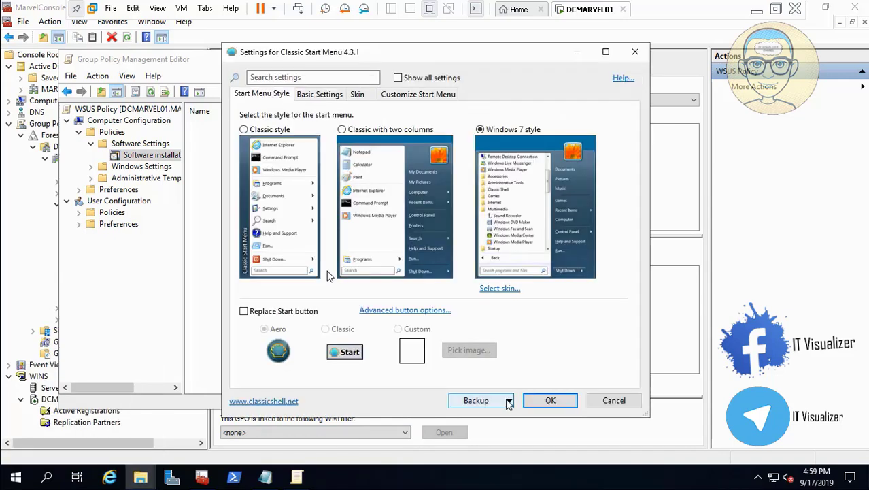
{"action": "left_click", "coordinate": [550, 401]}
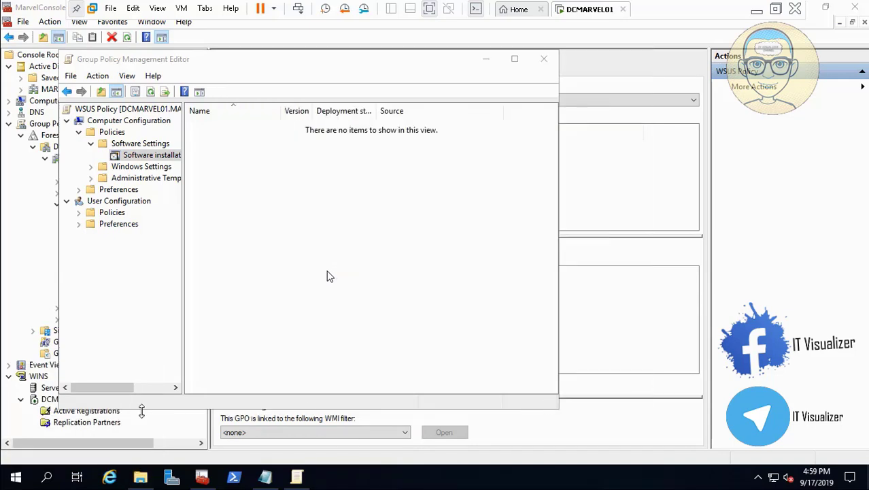
- Open the \\dcmarvel01\Backgrounds network share from the Run dialog
{"action": "left_click", "coordinate": [15, 476]}
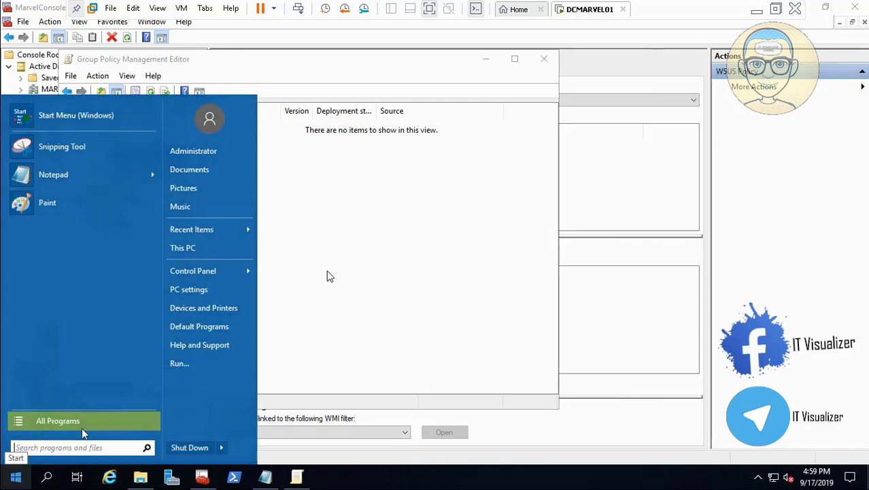
{"action": "left_click", "coordinate": [191, 365]}
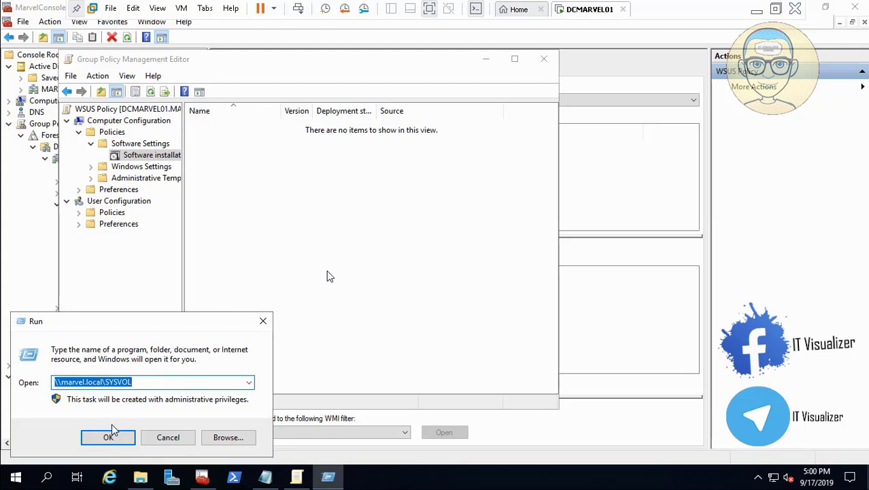
{"action": "type", "text": "\\\\"}
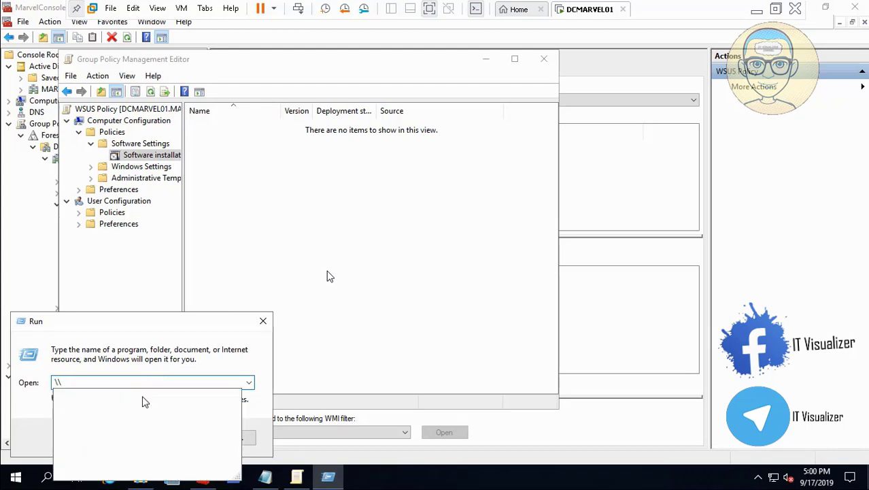
{"action": "type", "text": "ba"}
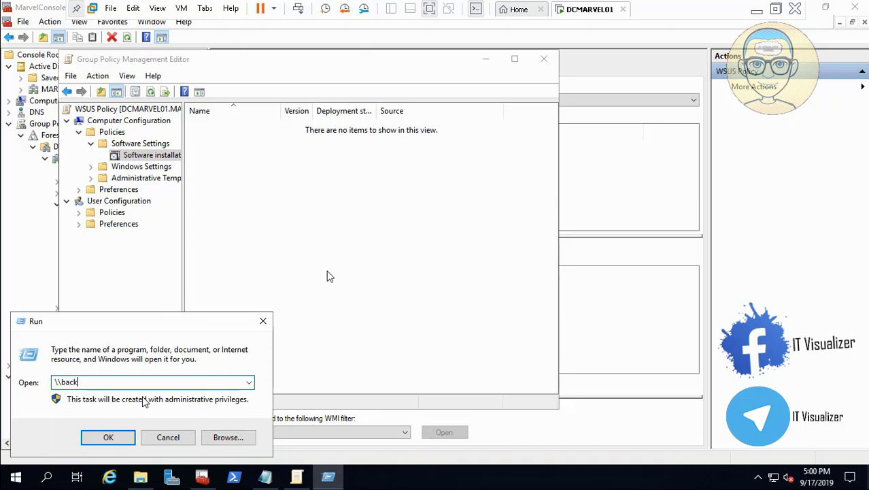
{"action": "type", "text": "ck"}
{"action": "key", "text": "BackSpace"}
{"action": "key", "text": "BackSpace"}
{"action": "key", "text": "BackSpace"}
{"action": "key", "text": "BackSpace"}
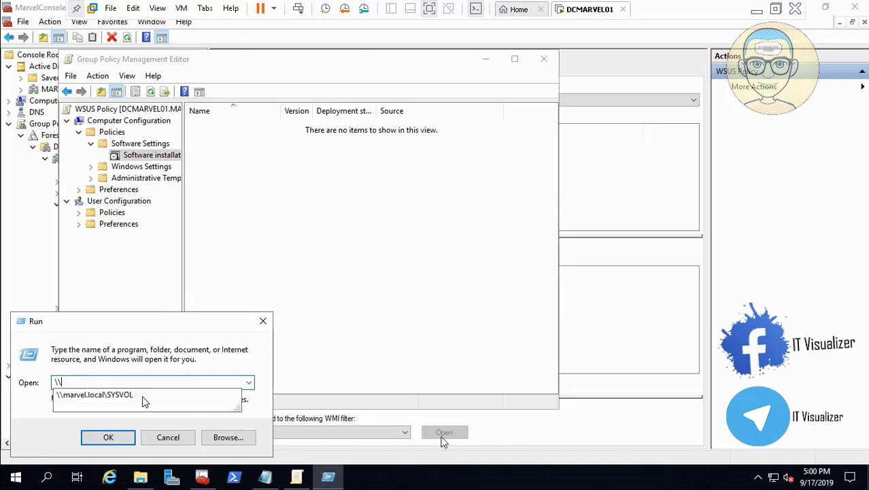
{"action": "type", "text": "bac"}
{"action": "key", "text": "BackSpace"}
{"action": "key", "text": "BackSpace"}
{"action": "key", "text": "BackSpace"}
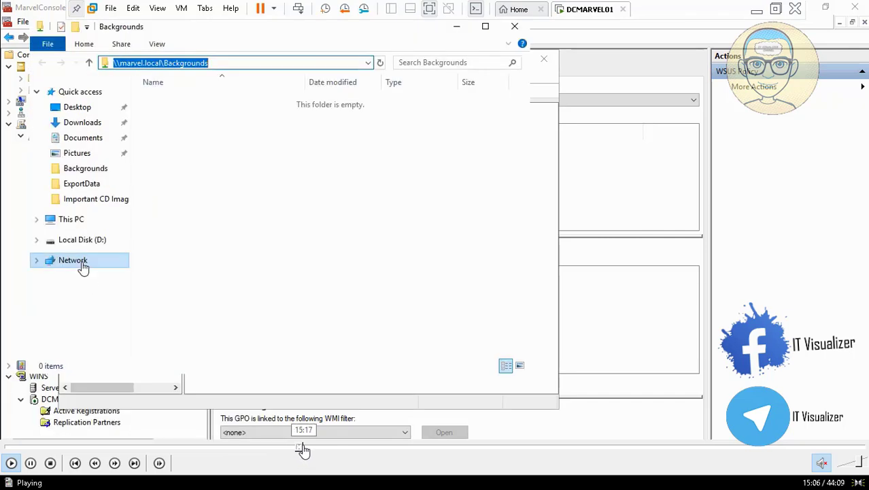
{"action": "left_click", "coordinate": [303, 449]}
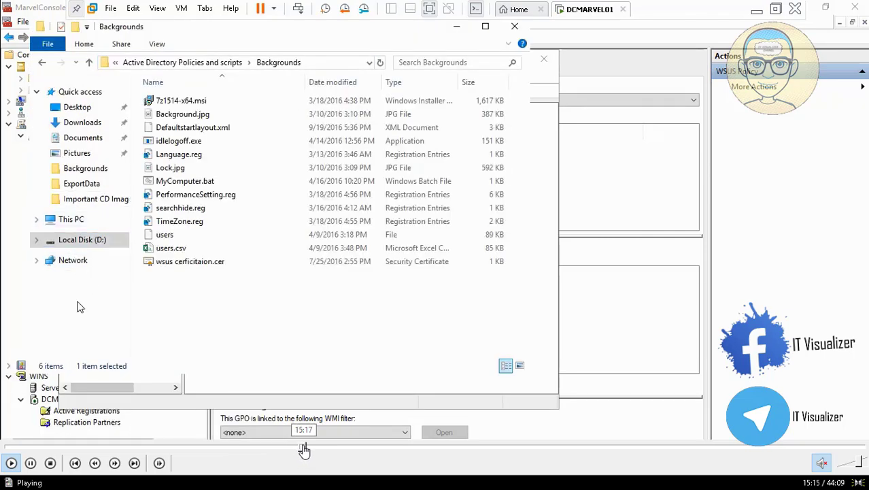
{"action": "left_click", "coordinate": [311, 448]}
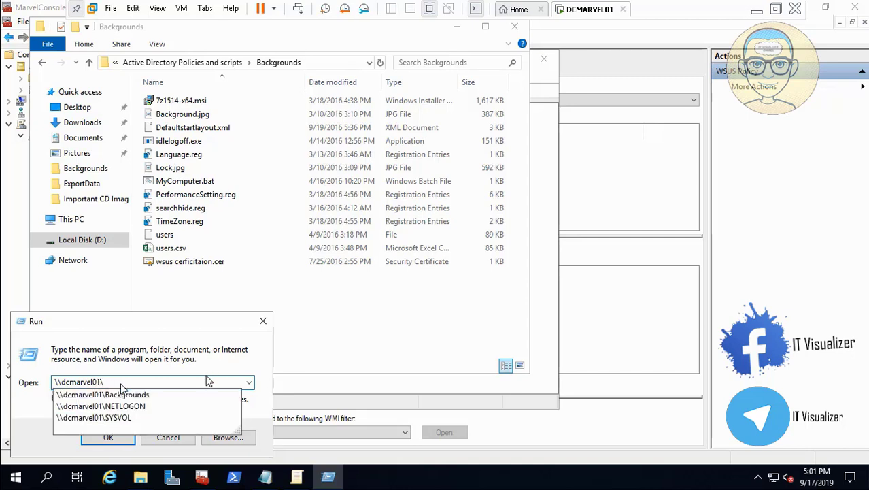
{"action": "left_click", "coordinate": [193, 396]}
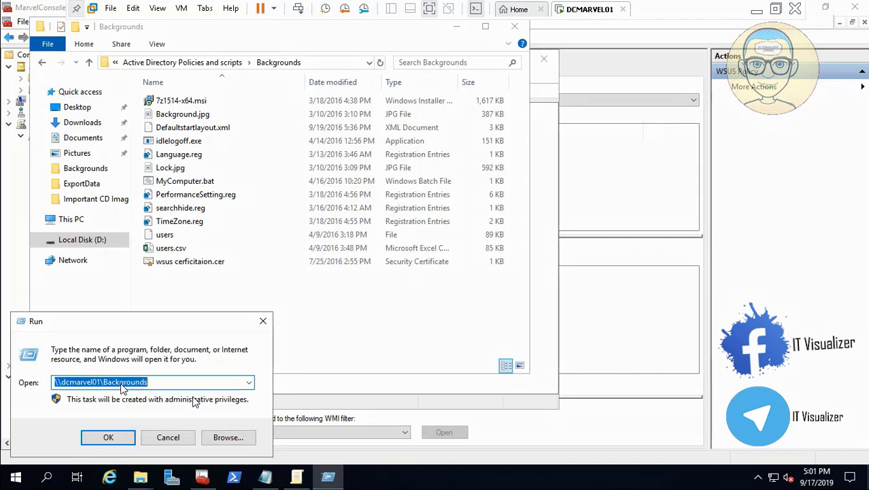
{"action": "left_click", "coordinate": [109, 437]}
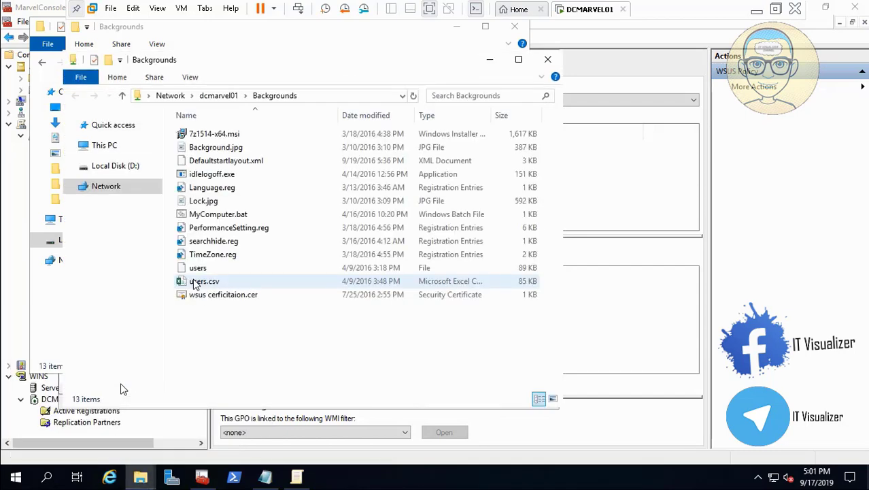
- Copy the \\dcmarvel01\Backgrounds share path and close the open Explorer windows
{"action": "left_click", "coordinate": [331, 102]}
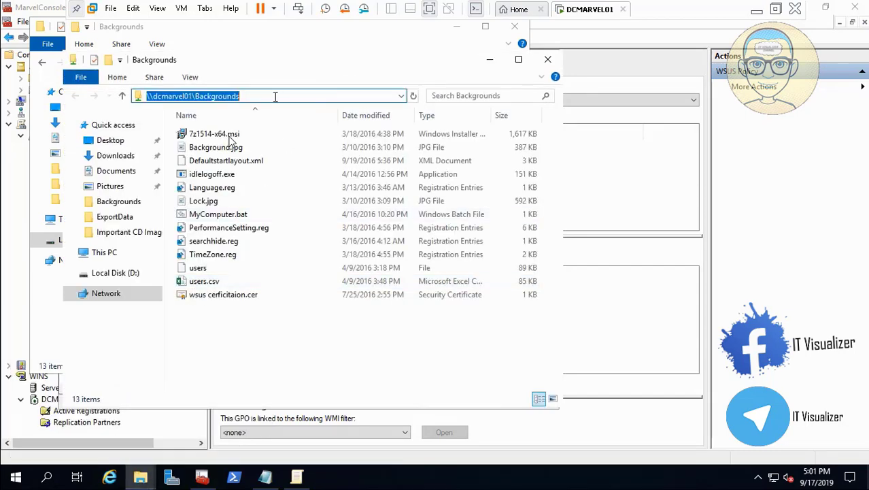
{"action": "right_click", "coordinate": [233, 96]}
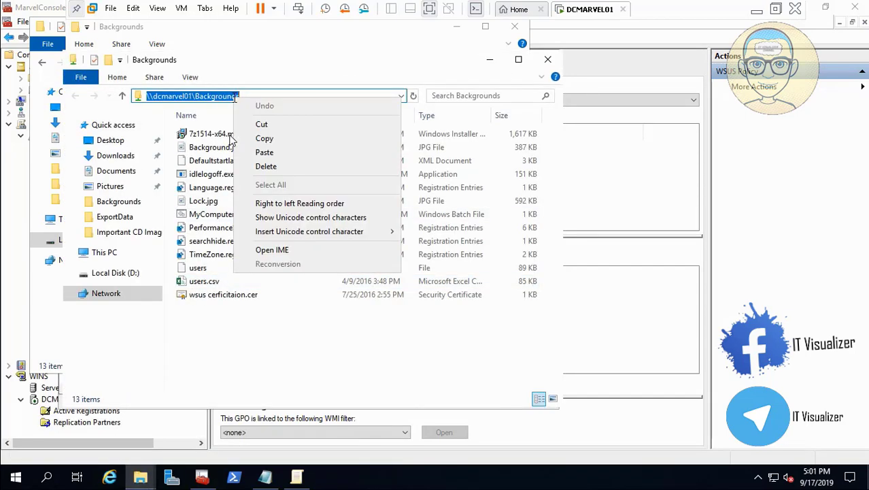
{"action": "left_click", "coordinate": [266, 139]}
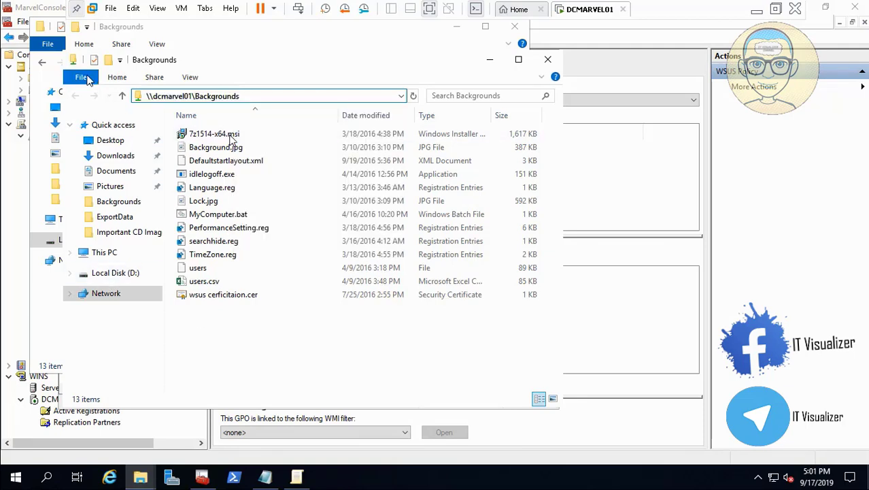
{"action": "left_click", "coordinate": [82, 78]}
{"action": "left_click", "coordinate": [118, 222]}
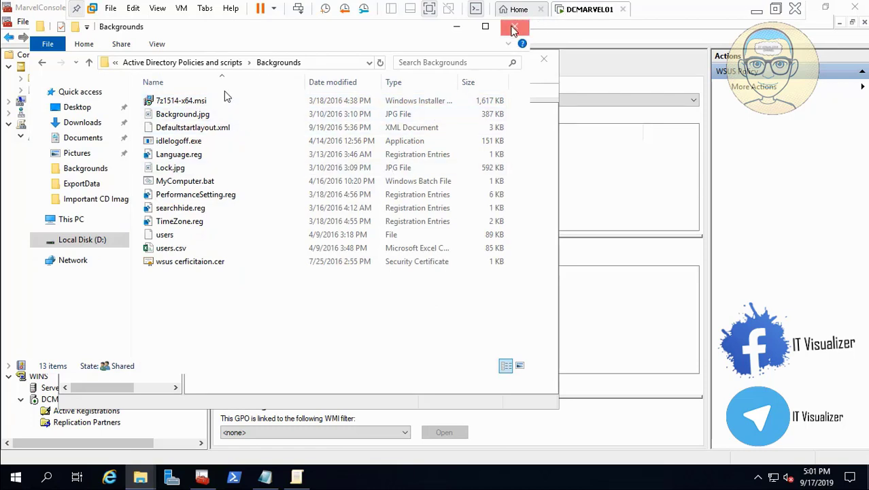
{"action": "left_click", "coordinate": [513, 30]}
- Add 7z1514-x64.msi from the pasted \\dcmarvel01\Backgrounds share path as a new Assigned software installation package, then close the editor
{"action": "right_click", "coordinate": [149, 160]}
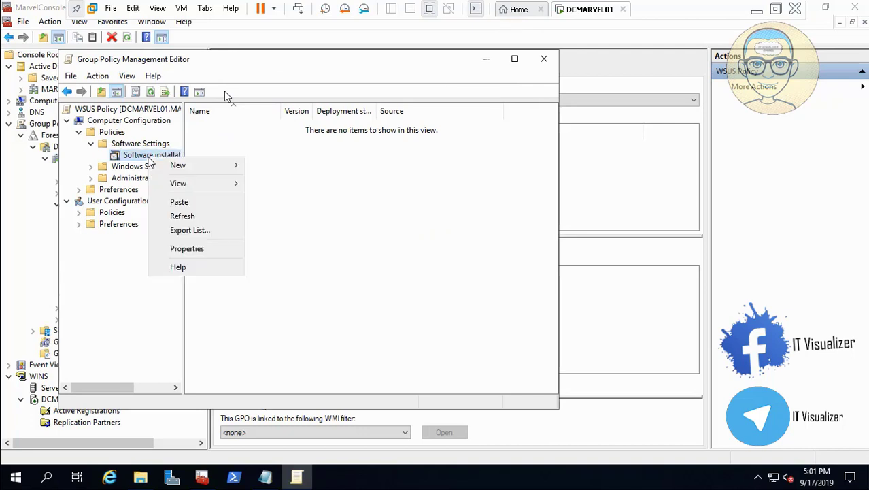
{"action": "mouse_move", "coordinate": [176, 166]}
{"action": "left_click", "coordinate": [279, 170]}
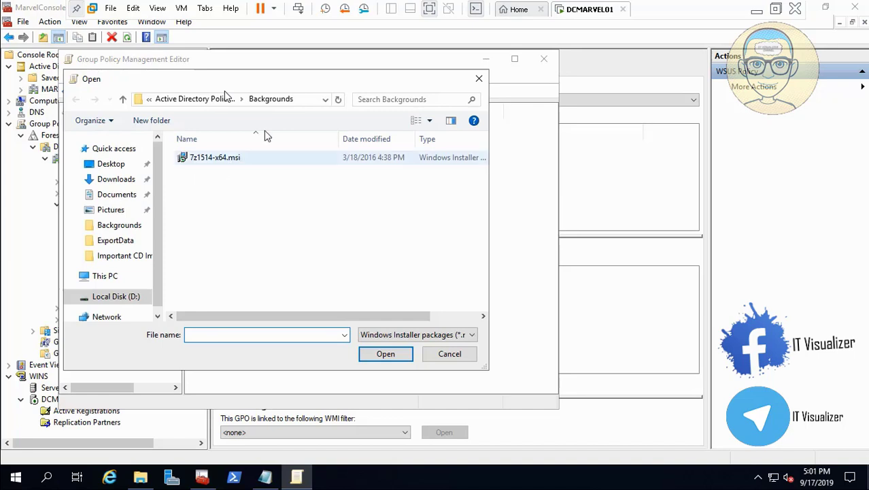
{"action": "left_click", "coordinate": [306, 100]}
{"action": "key", "text": "BackSpace"}
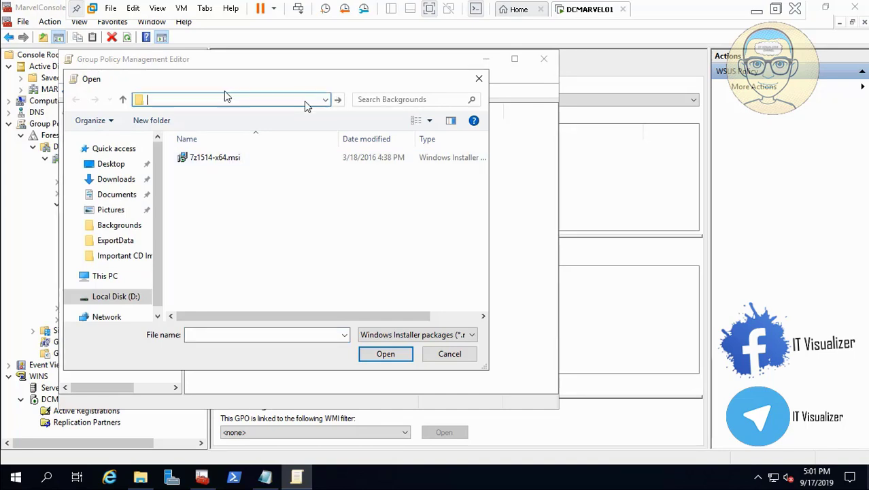
{"action": "key", "text": "ctrl+v"}
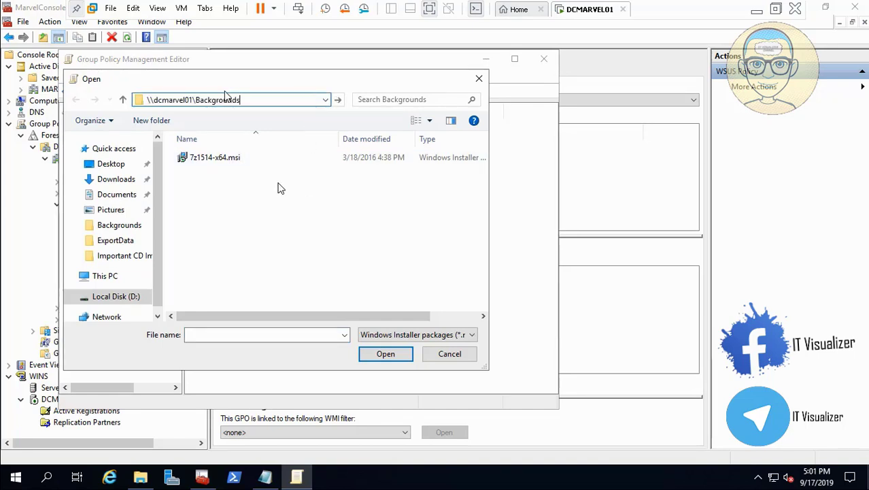
{"action": "key", "text": "Return"}
{"action": "left_click", "coordinate": [232, 161]}
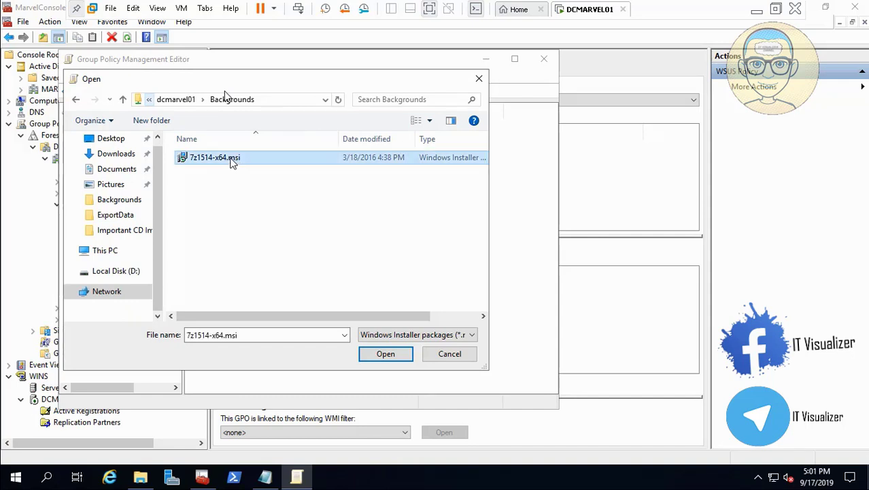
{"action": "left_click", "coordinate": [403, 359]}
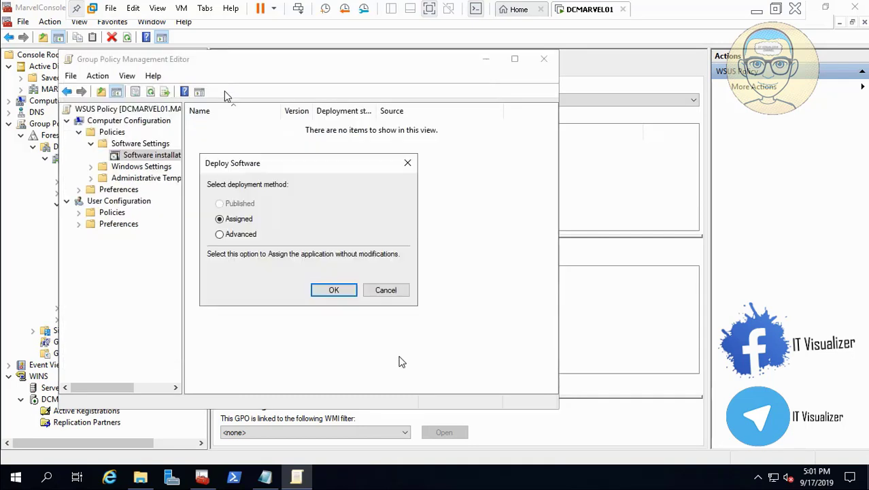
{"action": "left_click", "coordinate": [326, 291]}
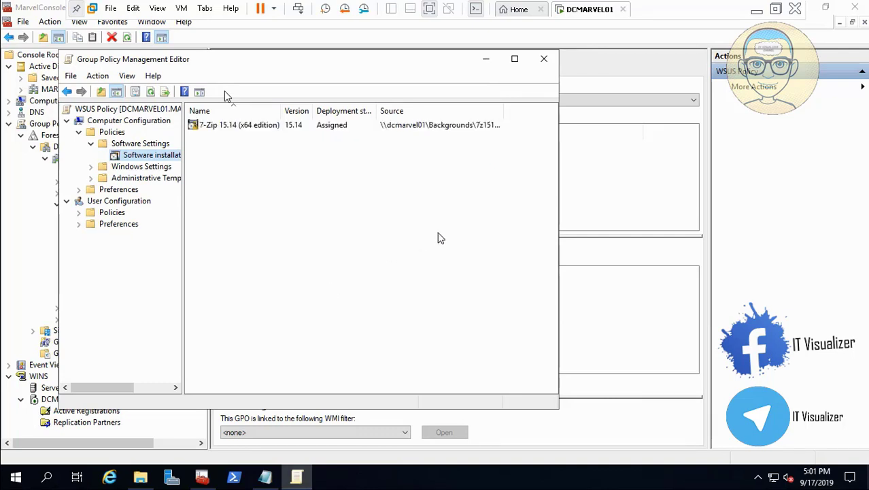
{"action": "left_click", "coordinate": [544, 60]}
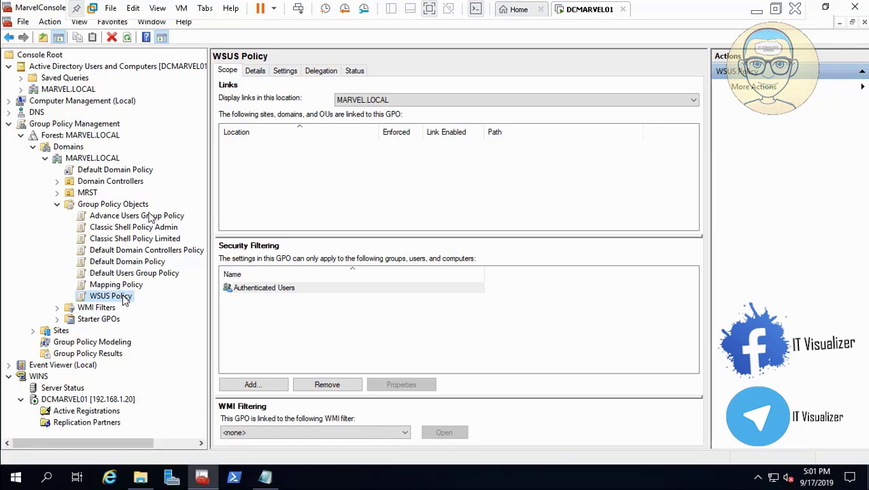
- Link WSUS Policy to the Terminals and Robots organizational units under MRST
{"action": "left_click", "coordinate": [59, 193]}
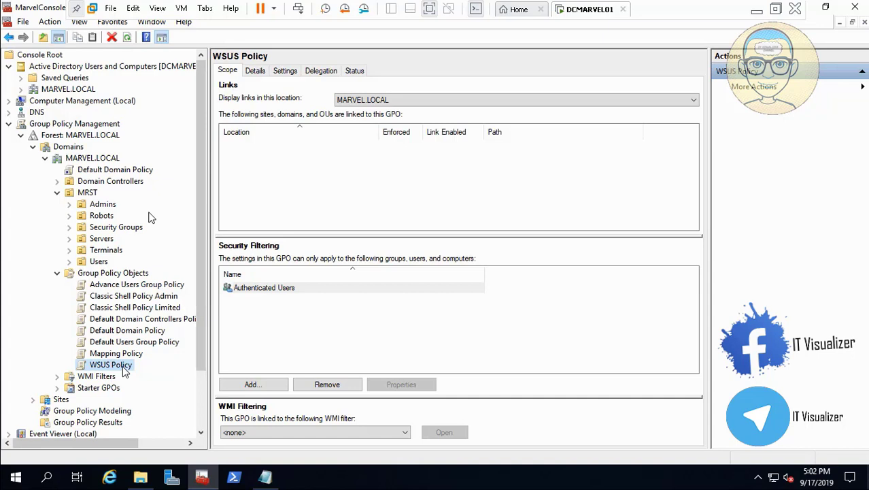
{"action": "left_click_drag", "start_coordinate": [125, 371], "coordinate": [115, 254]}
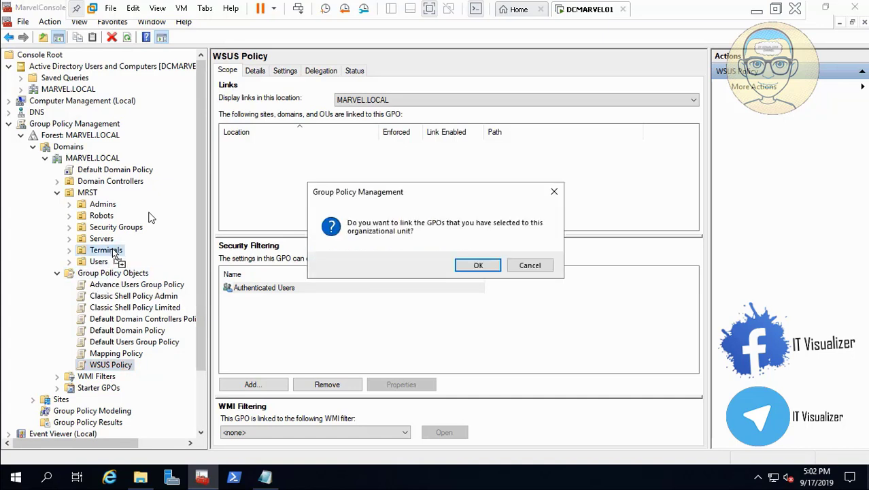
{"action": "left_click", "coordinate": [474, 264]}
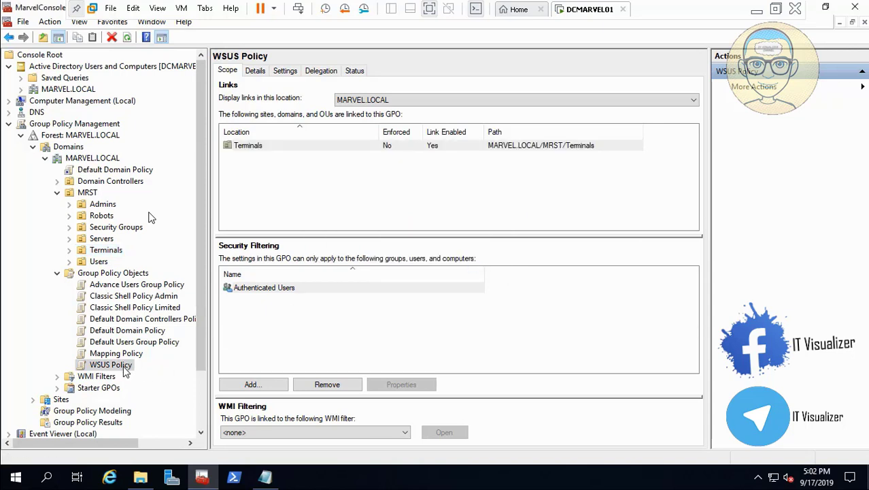
{"action": "left_click_drag", "start_coordinate": [124, 371], "coordinate": [104, 219]}
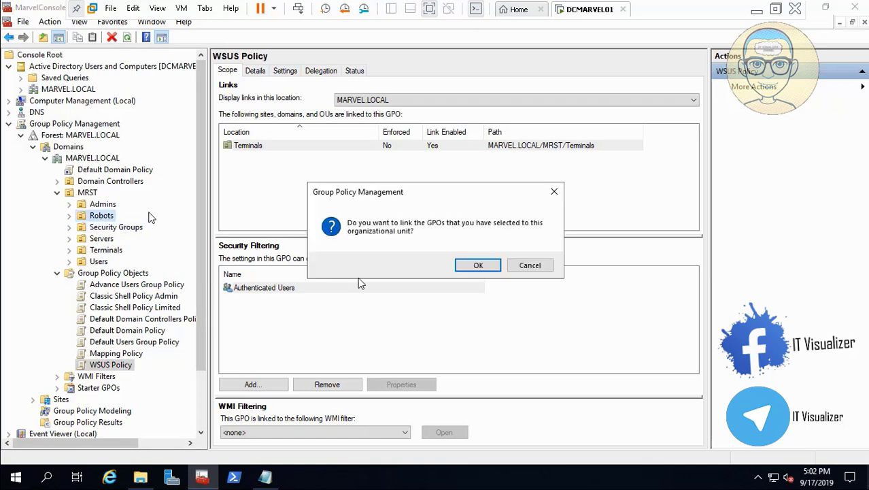
{"action": "left_click", "coordinate": [476, 265]}
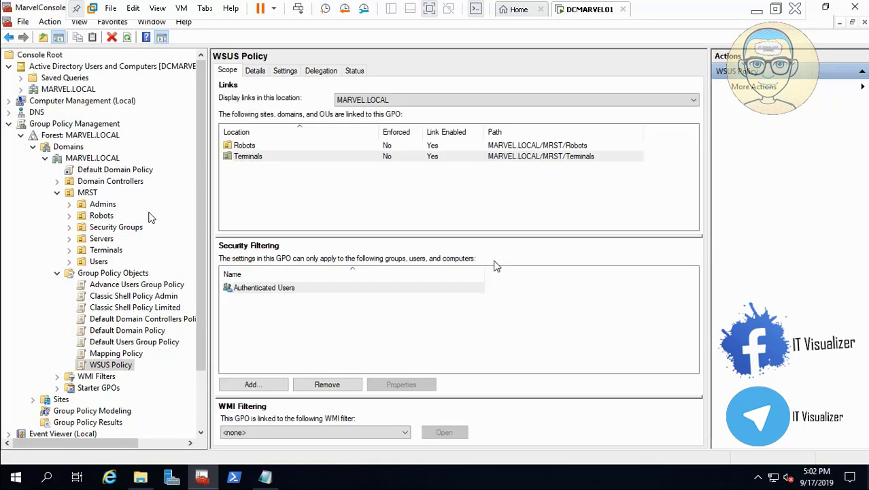
{"action": "left_click", "coordinate": [757, 11]}
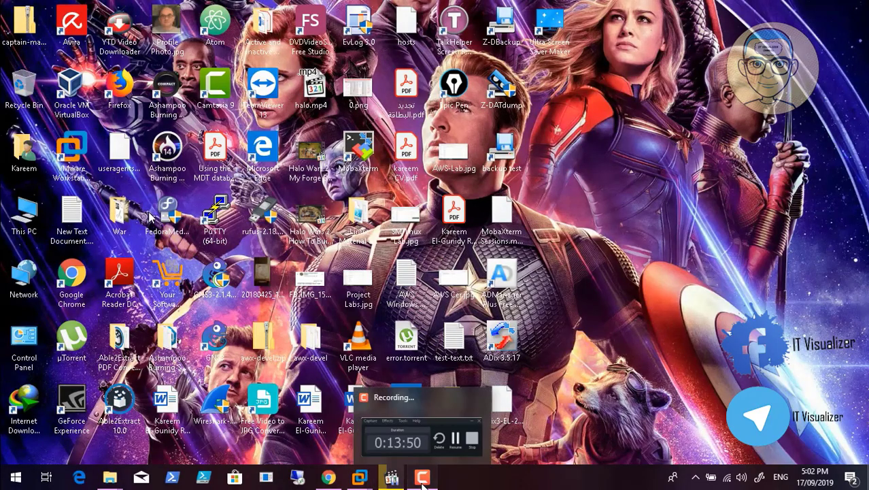
{"action": "left_click", "coordinate": [391, 477]}
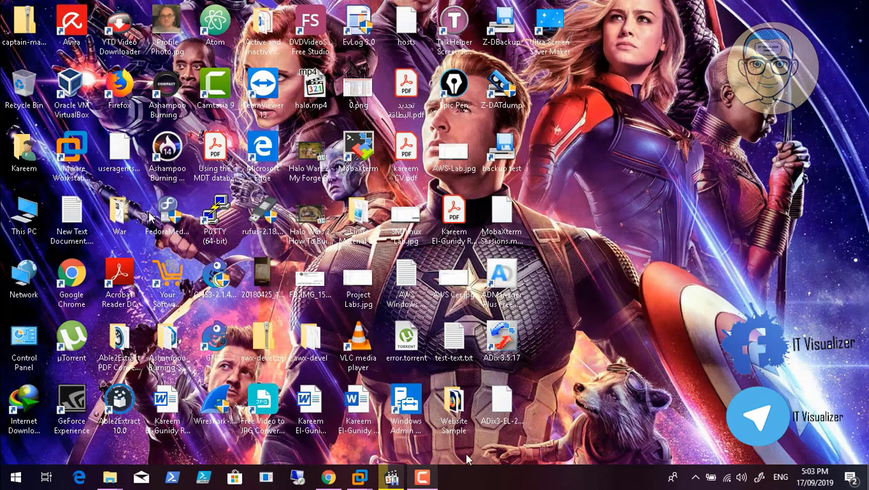
{"action": "left_click", "coordinate": [329, 477]}
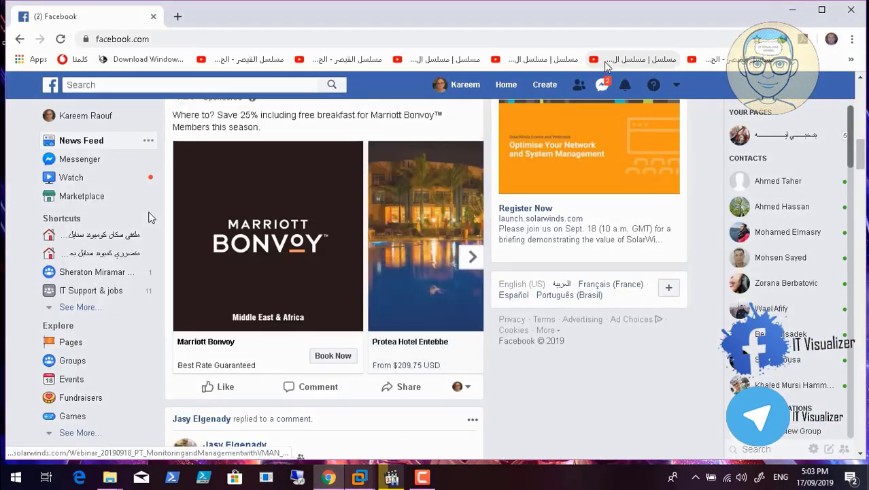
{"action": "key", "text": "super+d"}
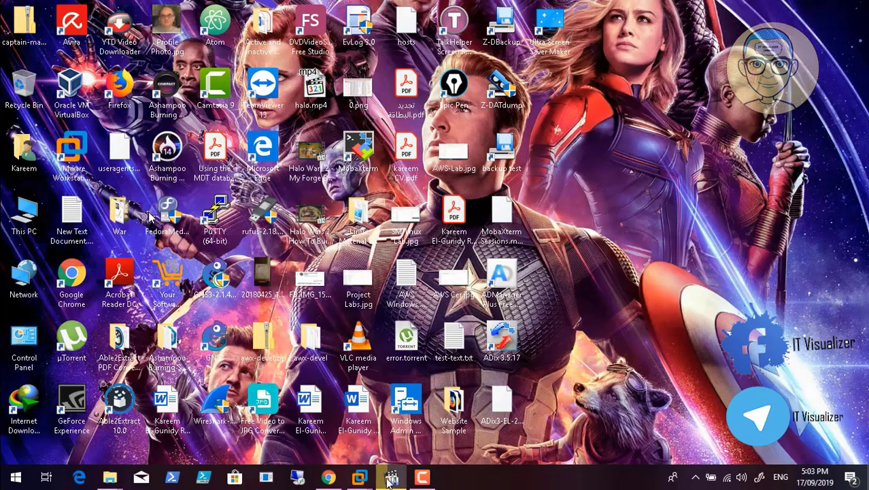
{"action": "mouse_move", "coordinate": [359, 478]}
{"action": "left_click", "coordinate": [410, 408]}
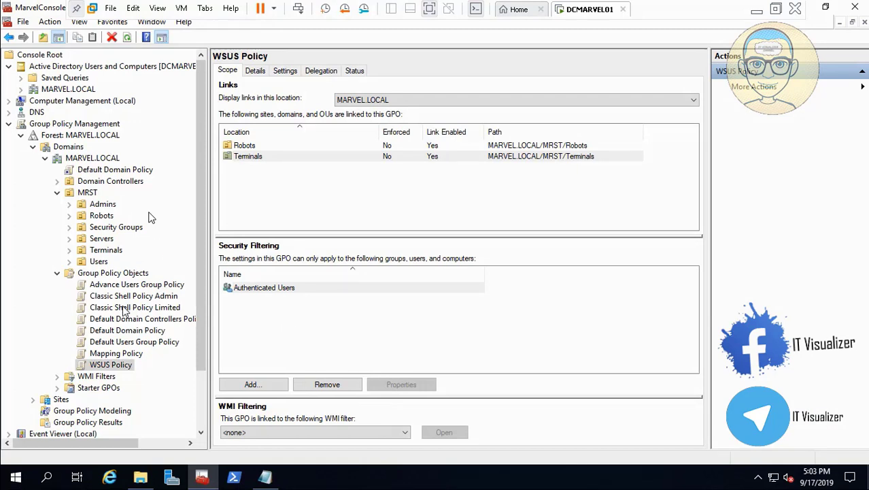
{"action": "left_click", "coordinate": [128, 331]}
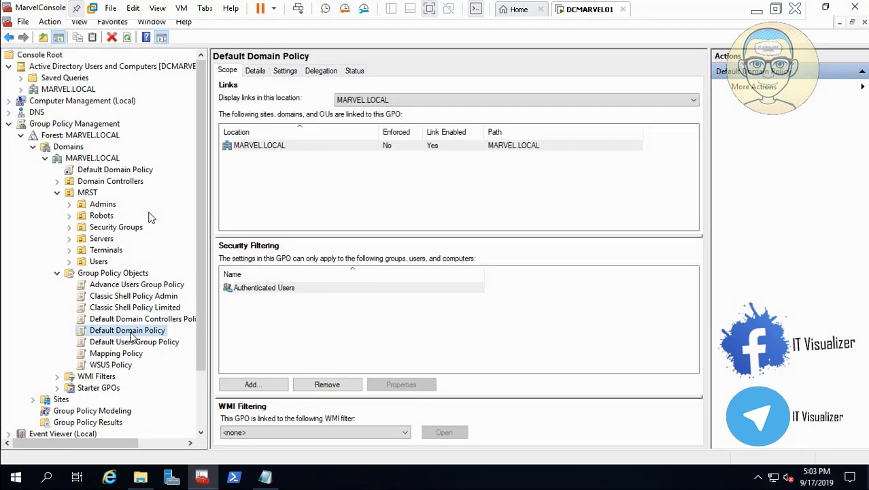
{"action": "right_click", "coordinate": [131, 333]}
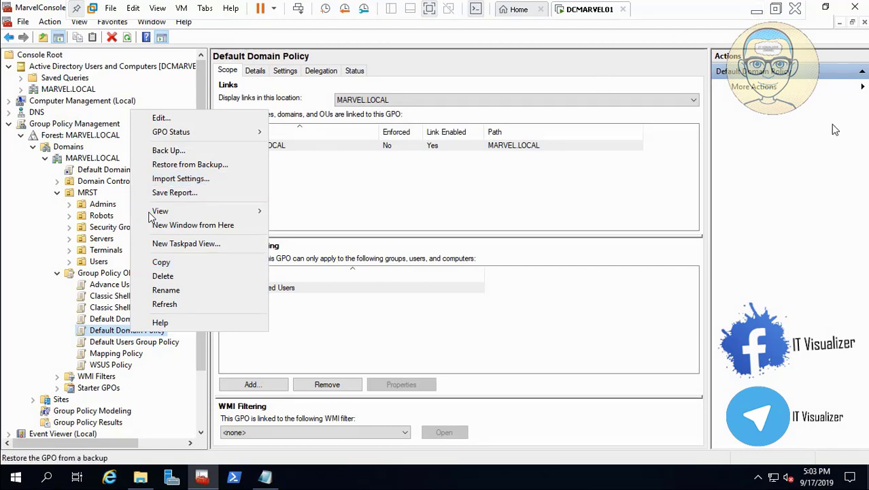
{"action": "key", "text": "super+d"}
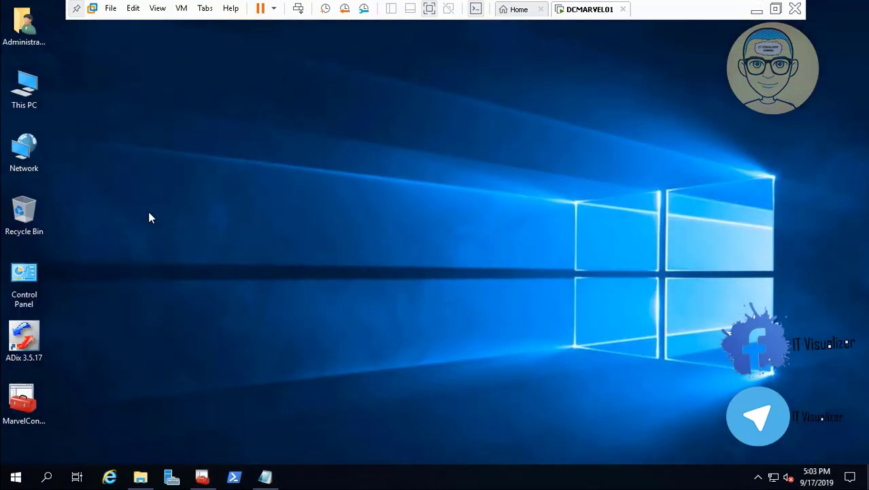
- Copy the avengers-endgame folder from Local Disk D: into D:\Active Directory Policies and scripts\Backgrounds, then return to the management console
{"action": "double_click", "coordinate": [31, 102]}
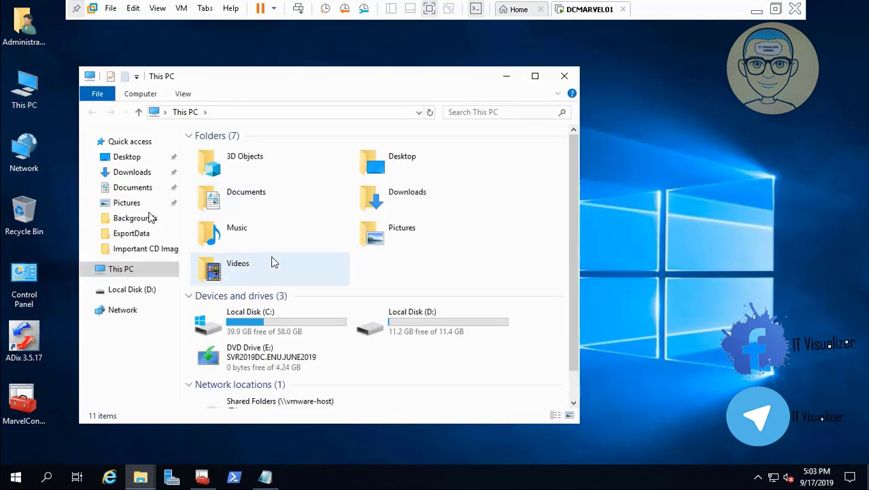
{"action": "double_click", "coordinate": [418, 326]}
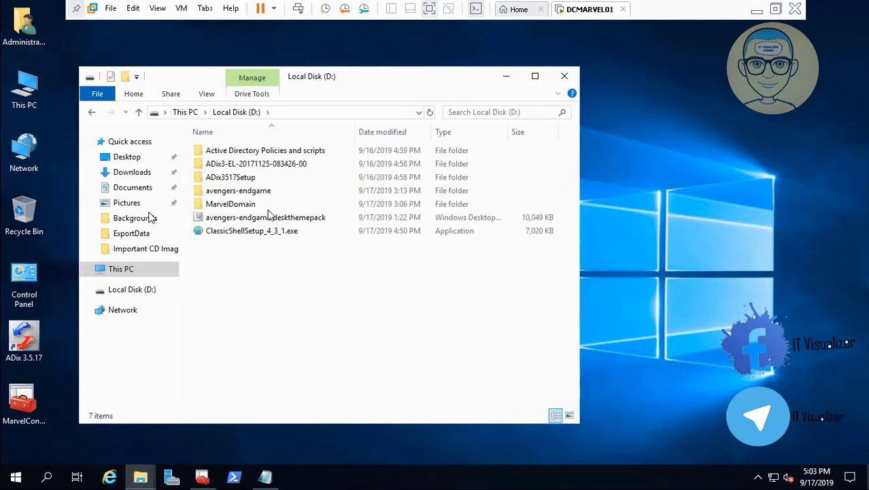
{"action": "left_click", "coordinate": [260, 197]}
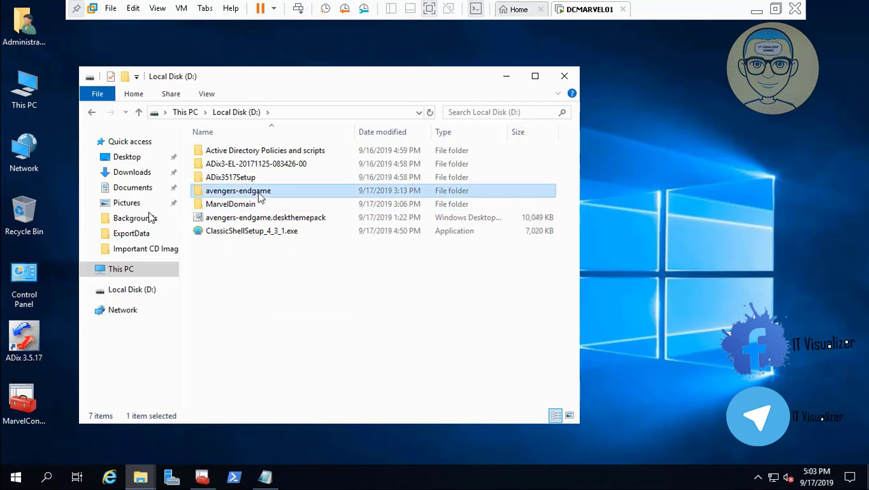
{"action": "right_click", "coordinate": [260, 197]}
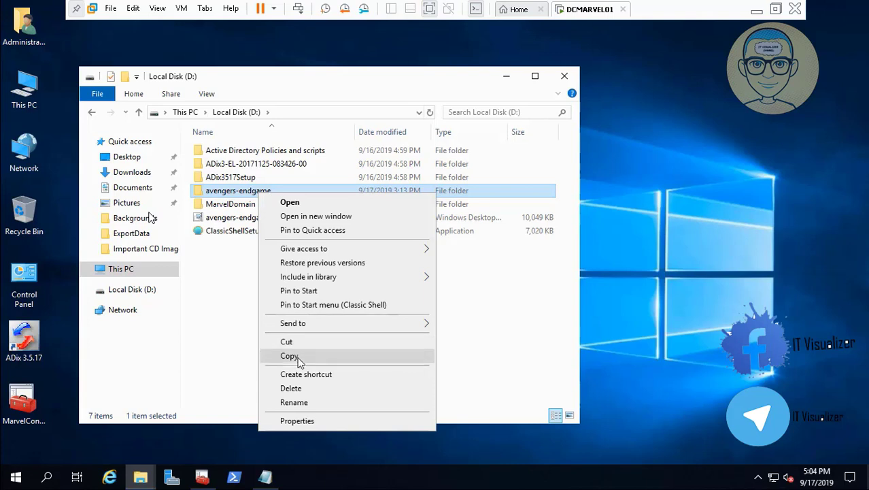
{"action": "left_click", "coordinate": [297, 358]}
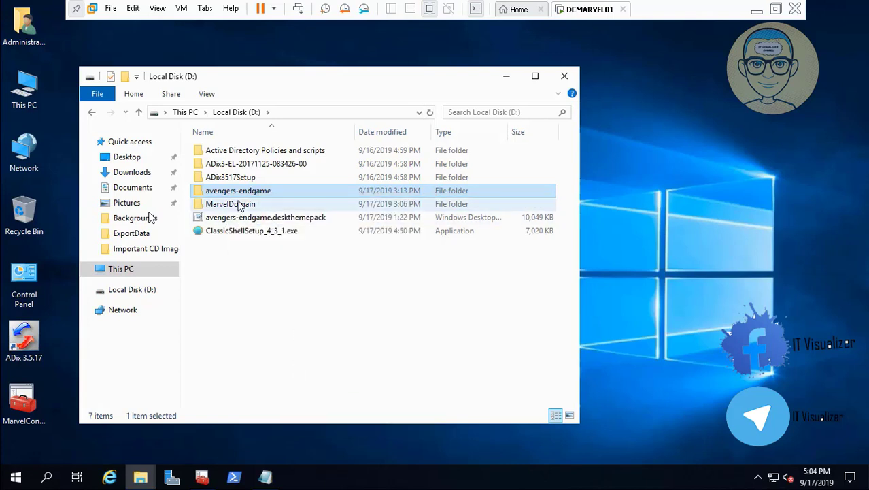
{"action": "double_click", "coordinate": [274, 153]}
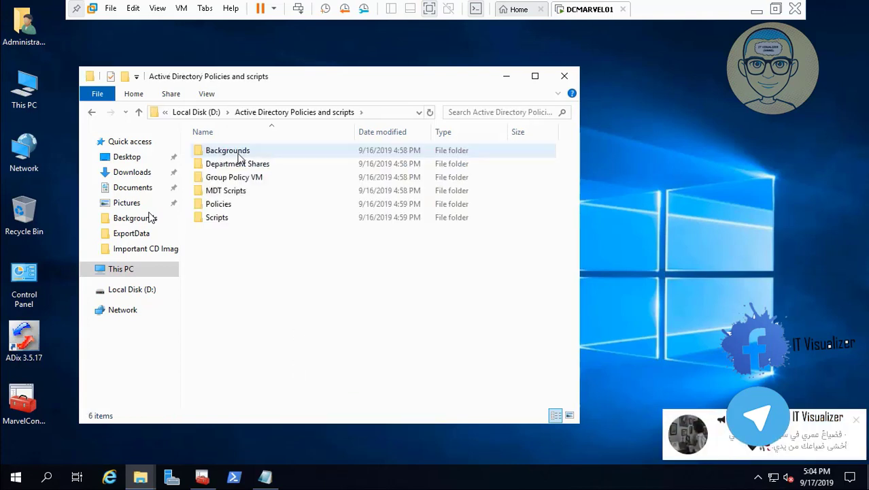
{"action": "double_click", "coordinate": [240, 154]}
{"action": "right_click", "coordinate": [270, 377]}
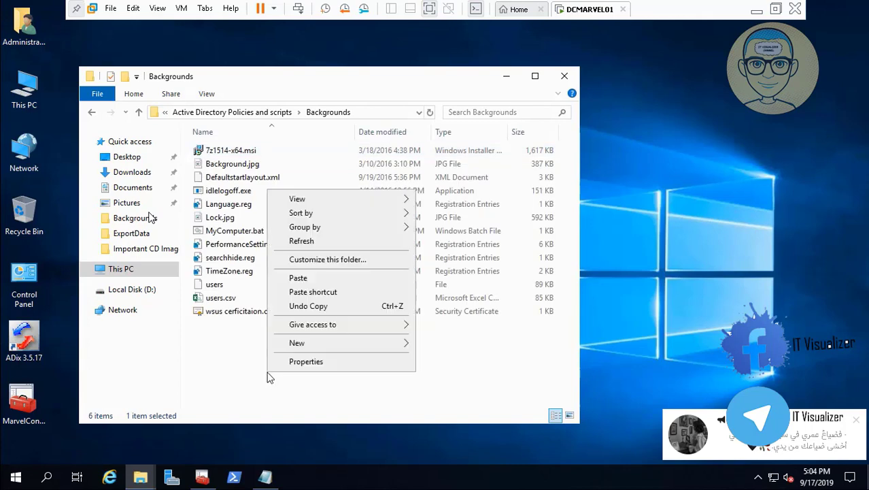
{"action": "left_click", "coordinate": [324, 277]}
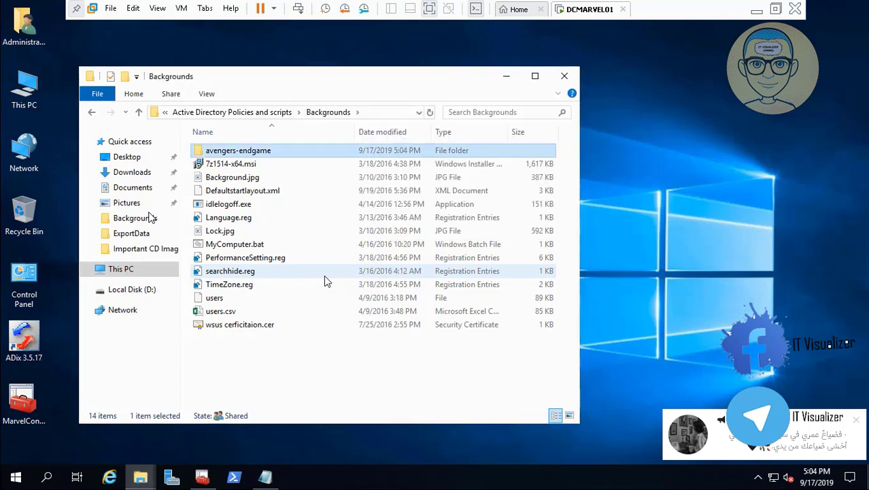
{"action": "left_click", "coordinate": [563, 78]}
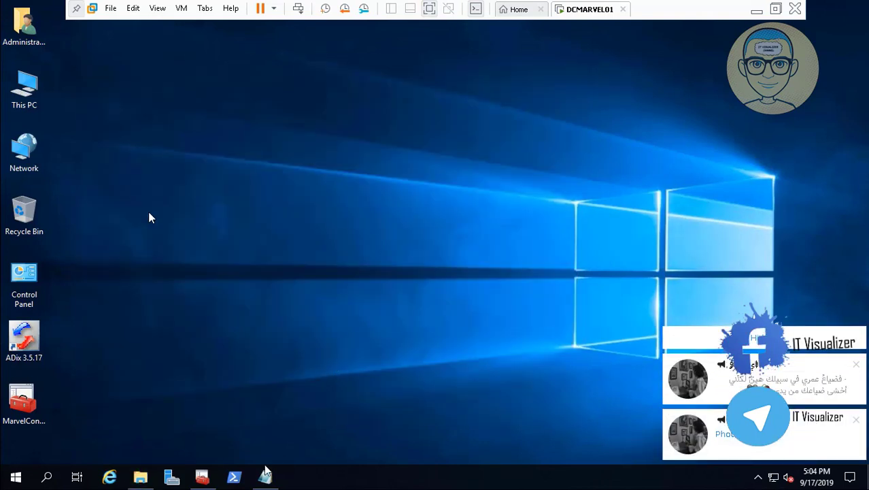
{"action": "left_click", "coordinate": [202, 476]}
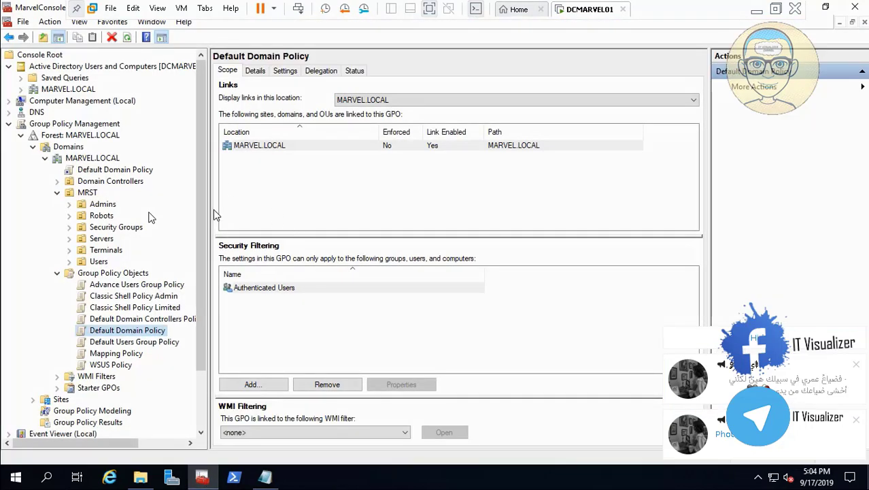
- Open the Default Domain Policy for editing and expand Computer Configuration's Administrative Templates down to Control Panel
{"action": "right_click", "coordinate": [134, 336]}
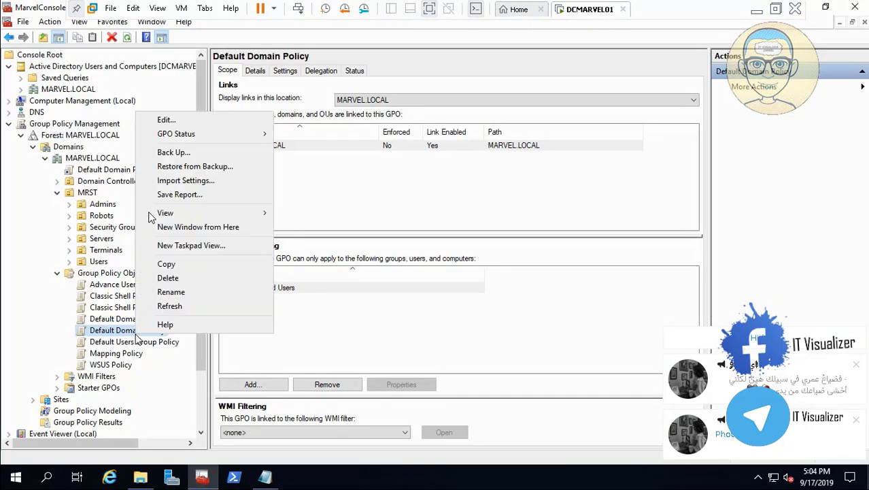
{"action": "left_click", "coordinate": [202, 120]}
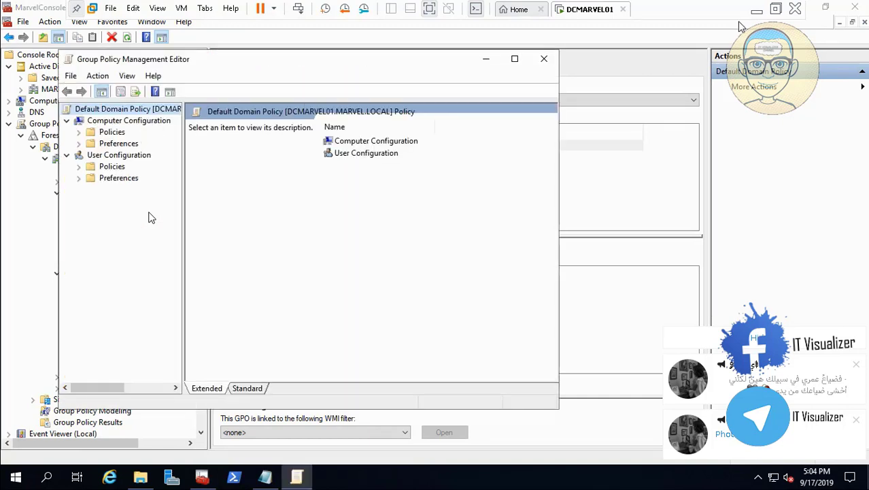
{"action": "left_click", "coordinate": [79, 132]}
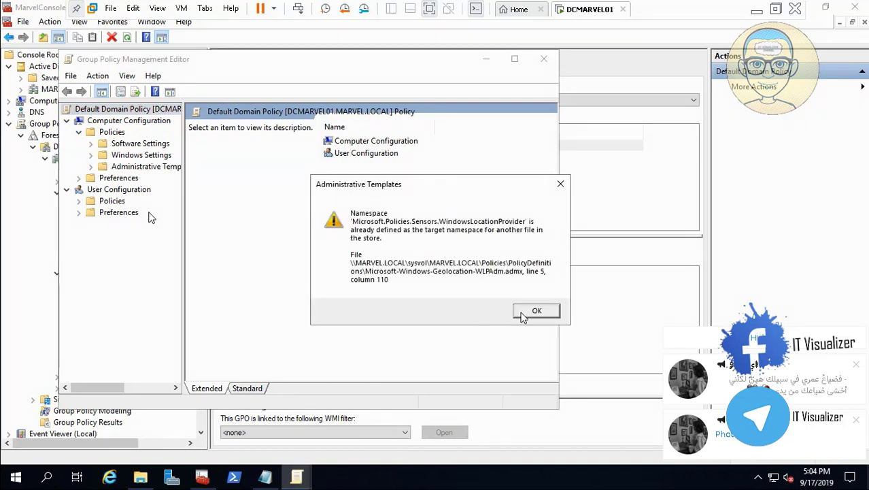
{"action": "left_click", "coordinate": [534, 311]}
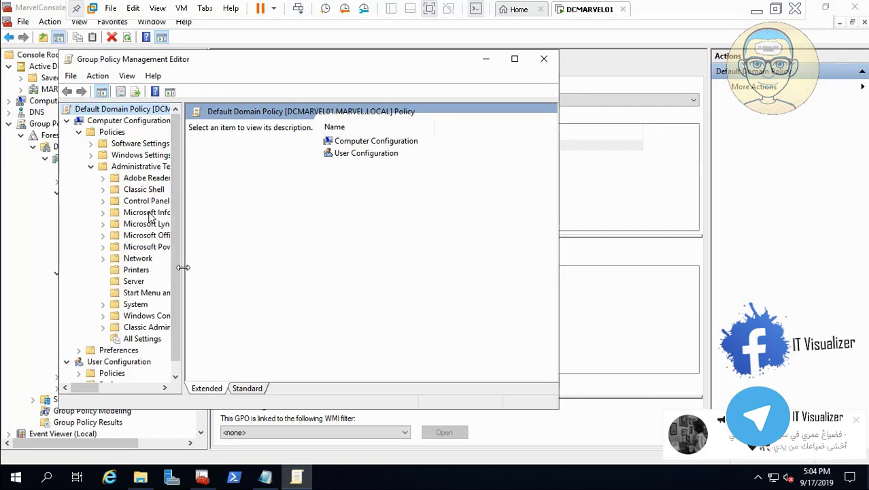
{"action": "left_click_drag", "start_coordinate": [183, 267], "coordinate": [246, 268]}
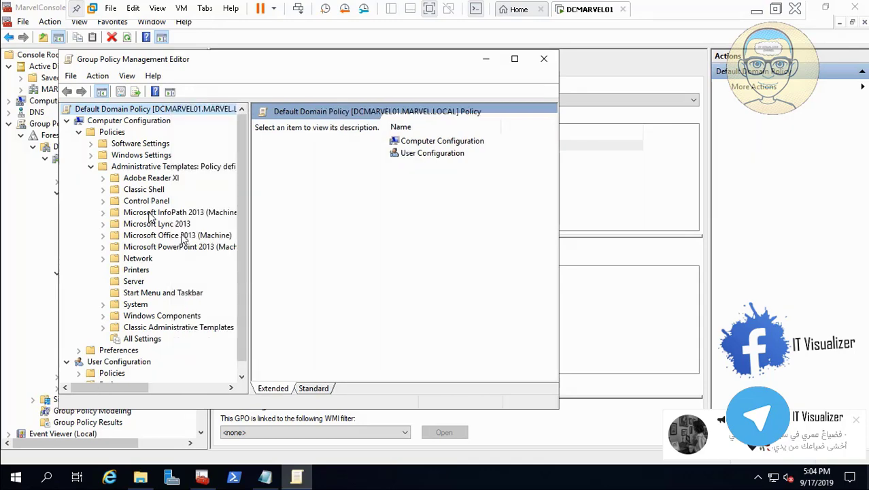
{"action": "left_click", "coordinate": [103, 201]}
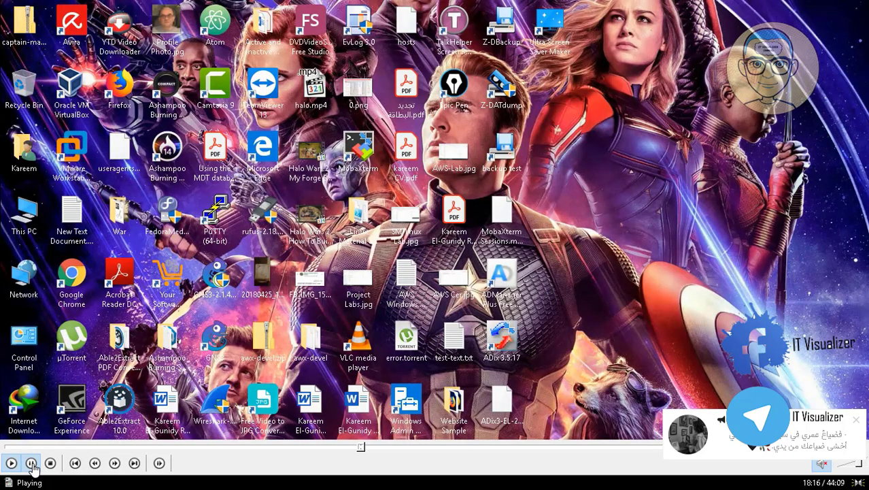
{"action": "left_click", "coordinate": [31, 464]}
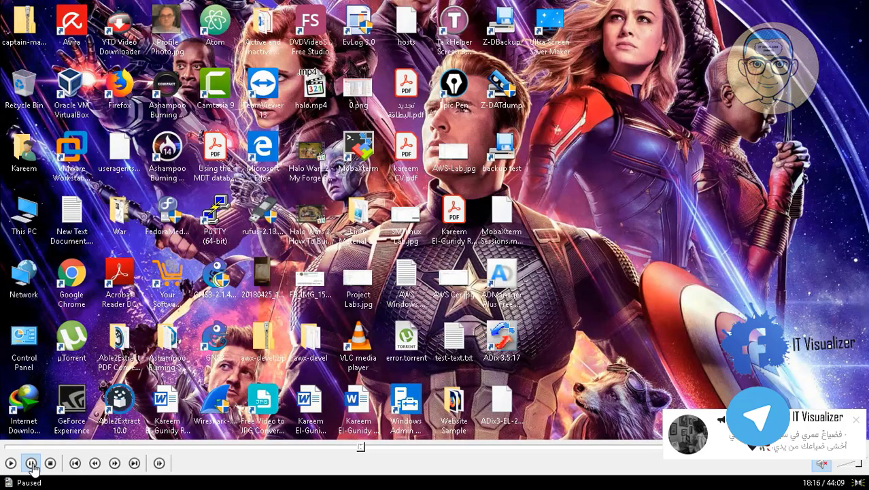
{"action": "left_click", "coordinate": [11, 464]}
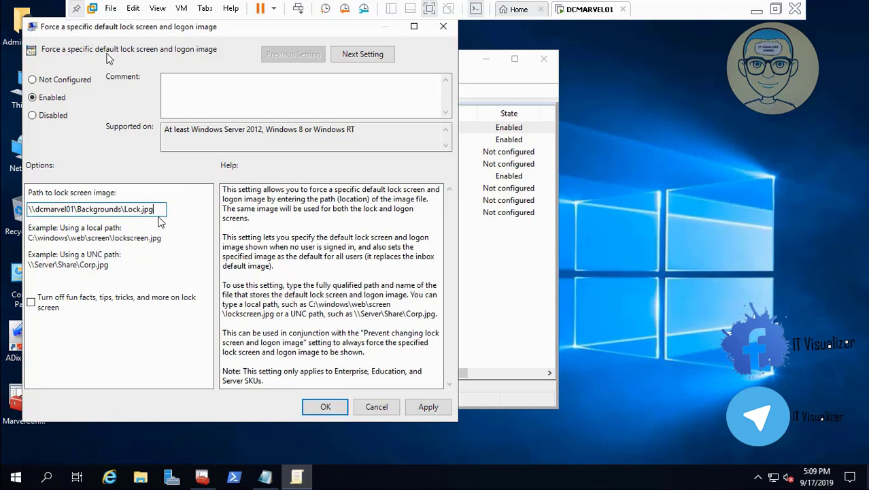
{"action": "mouse_move", "coordinate": [4, 484]}
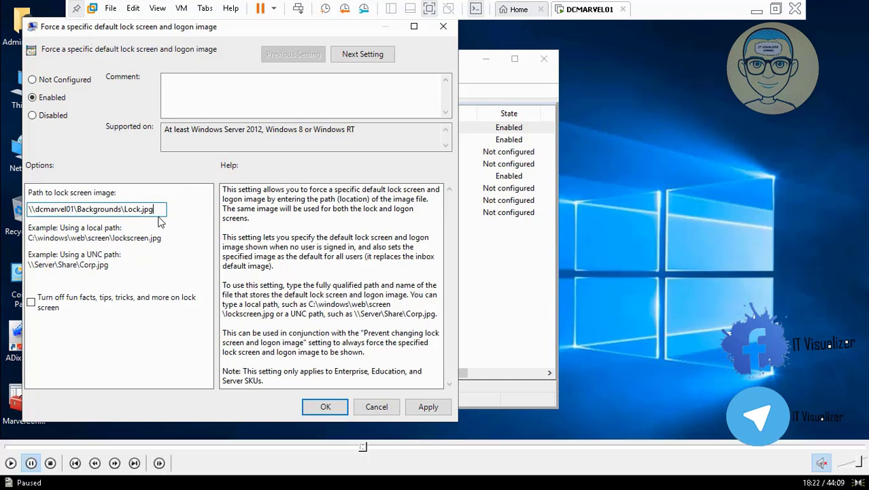
{"action": "left_click", "coordinate": [9, 465]}
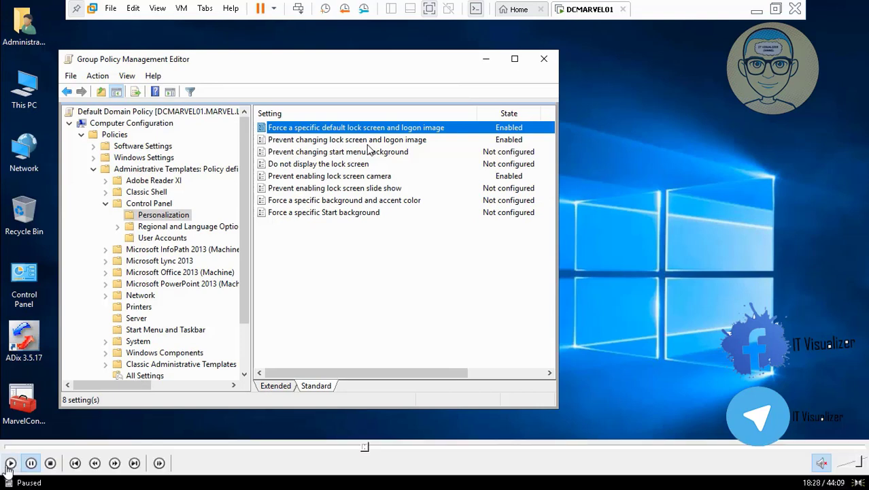
{"action": "left_click", "coordinate": [10, 463]}
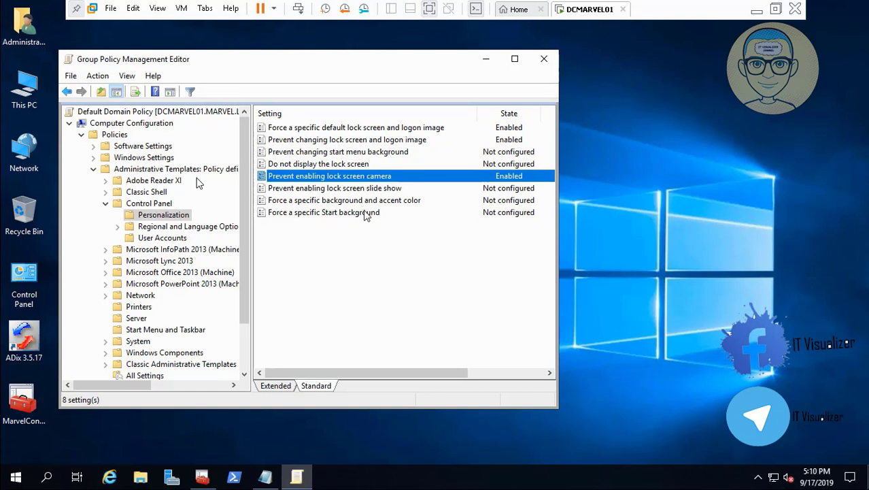
{"action": "left_click", "coordinate": [756, 9]}
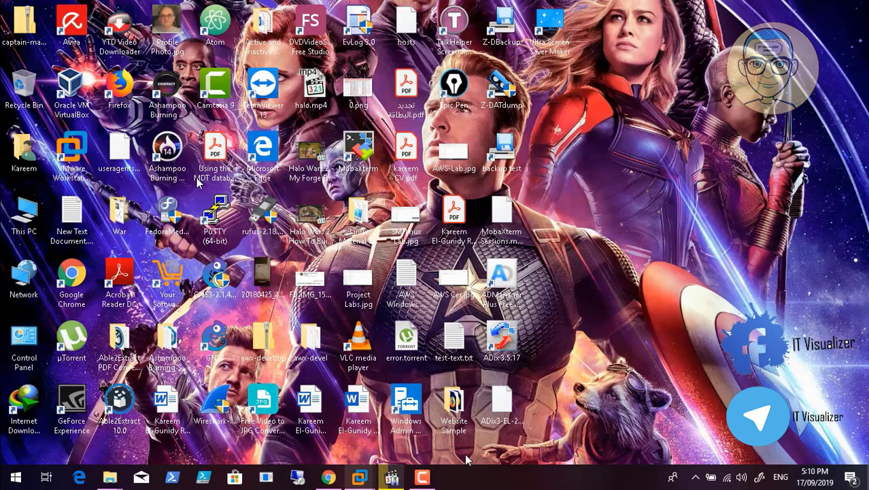
{"action": "left_click", "coordinate": [422, 476]}
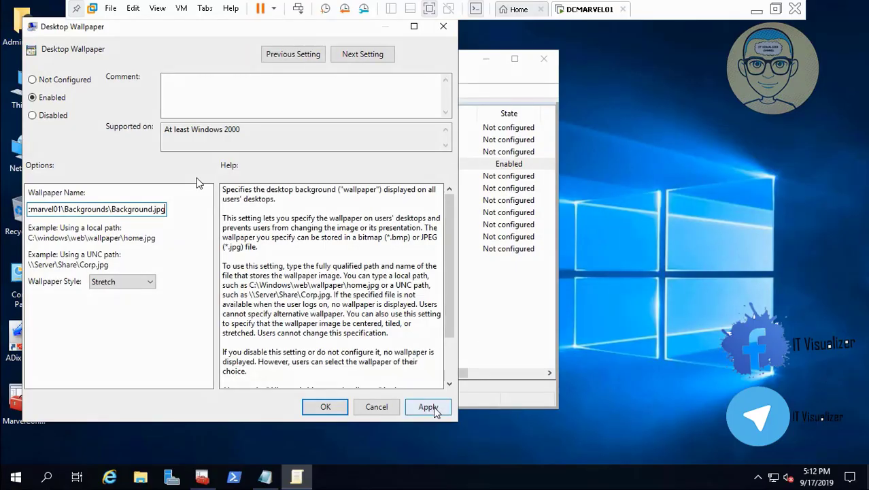
- Apply the enabled Desktop Wallpaper policy using \\dcmarvel01\Backgrounds\Background.jpg with Stretch style and close the dialog
{"action": "left_click", "coordinate": [430, 408]}
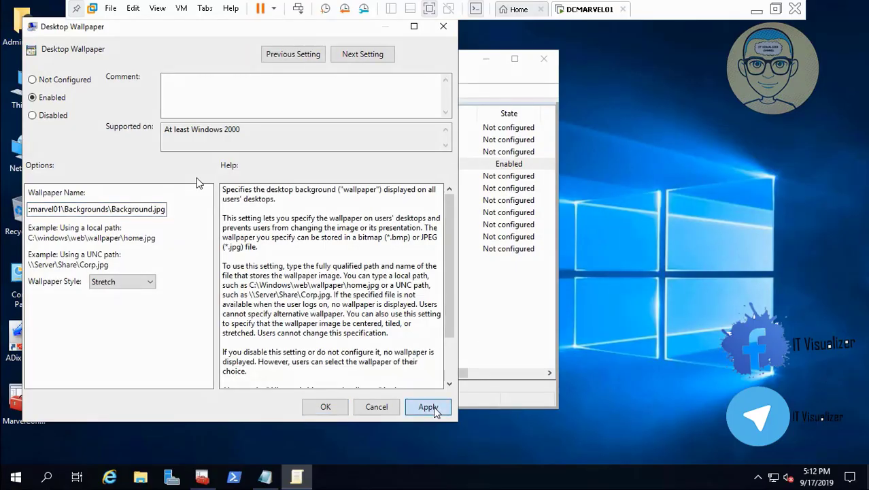
{"action": "left_click", "coordinate": [332, 408]}
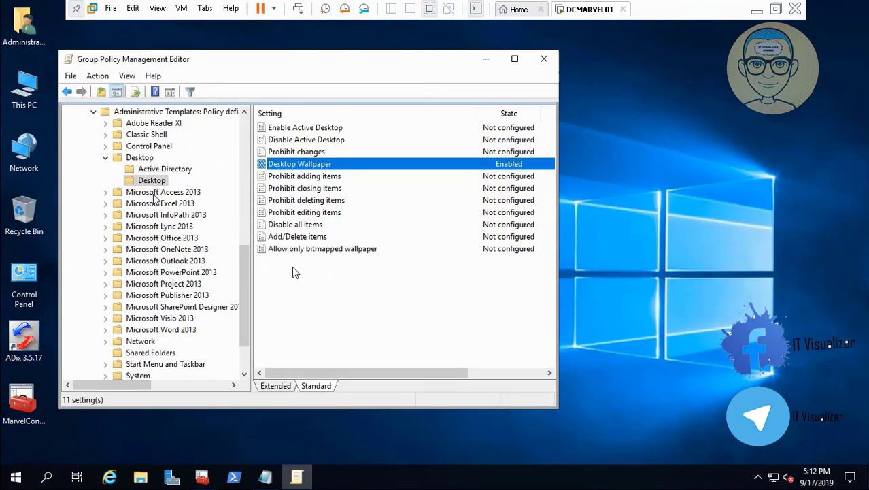
{"action": "mouse_move", "coordinate": [41, 473]}
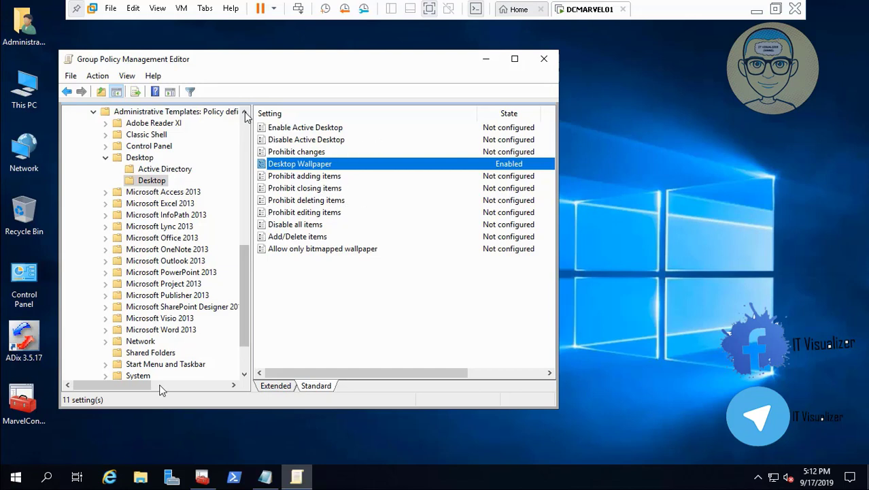
{"action": "left_click", "coordinate": [12, 464]}
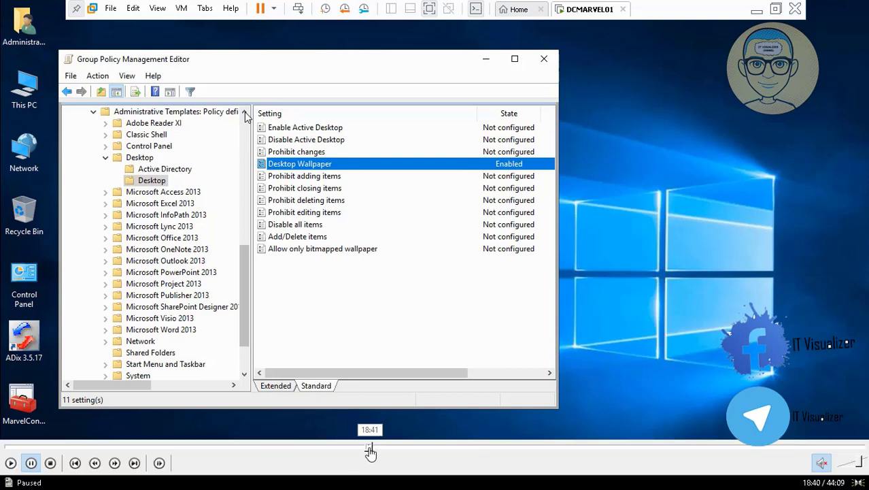
{"action": "left_click", "coordinate": [368, 447]}
{"action": "left_click", "coordinate": [10, 463]}
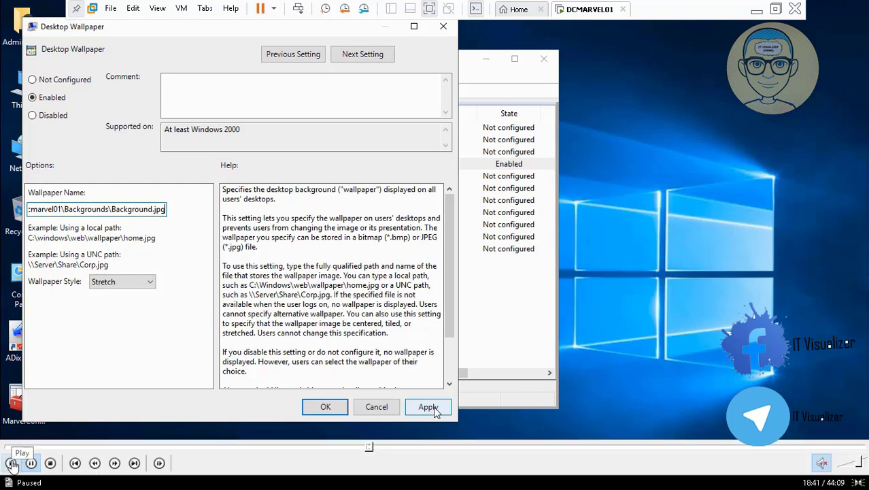
{"action": "left_click", "coordinate": [13, 464]}
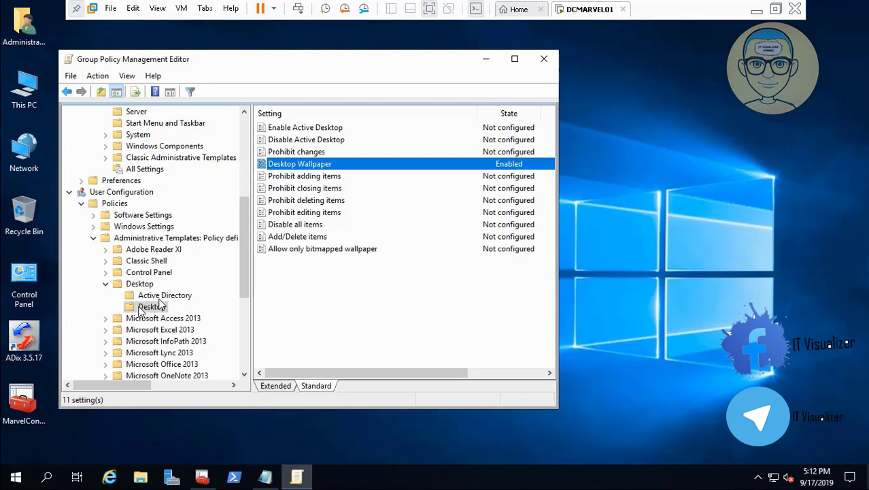
{"action": "left_click", "coordinate": [32, 463]}
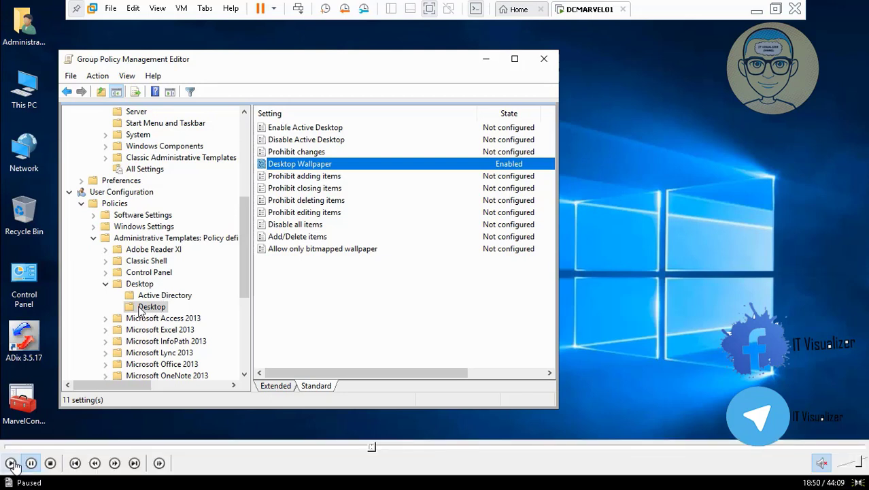
{"action": "left_click", "coordinate": [11, 463]}
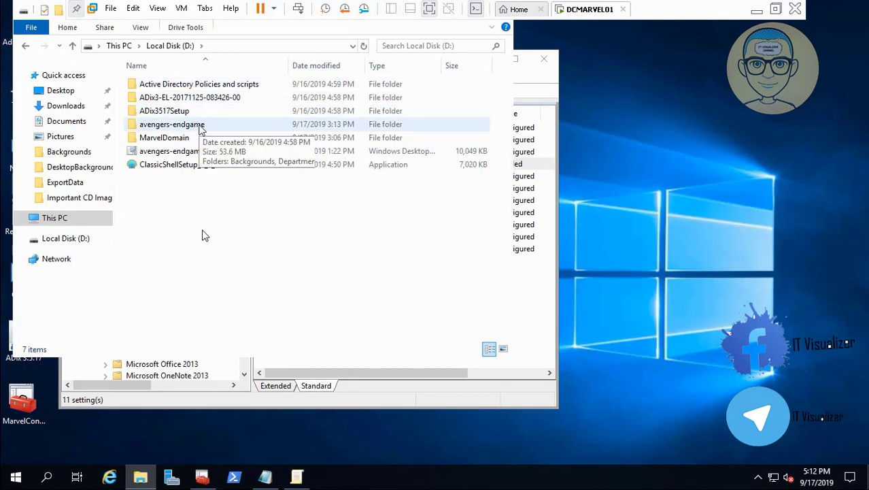
- Browse the avengers-endgame DesktopBackground folder on Local Disk D: and preview the 02.jpg image
{"action": "double_click", "coordinate": [202, 128]}
{"action": "left_click", "coordinate": [183, 88]}
{"action": "double_click", "coordinate": [184, 88]}
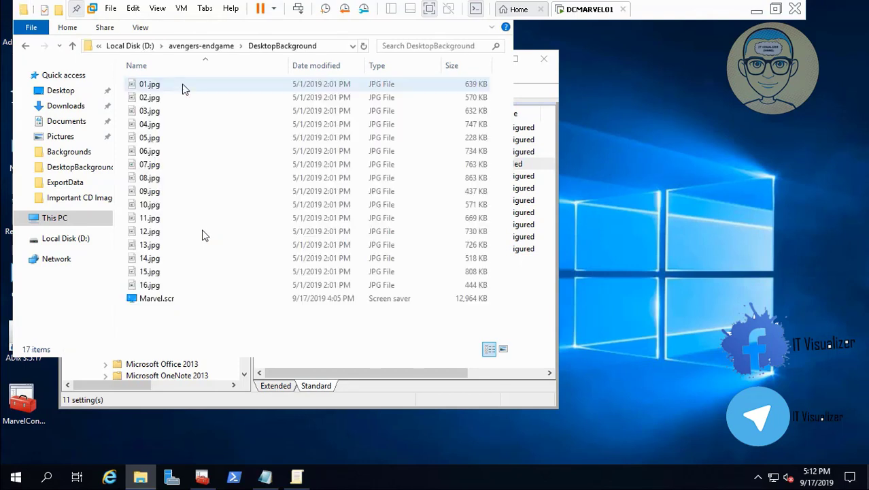
{"action": "left_click", "coordinate": [163, 111]}
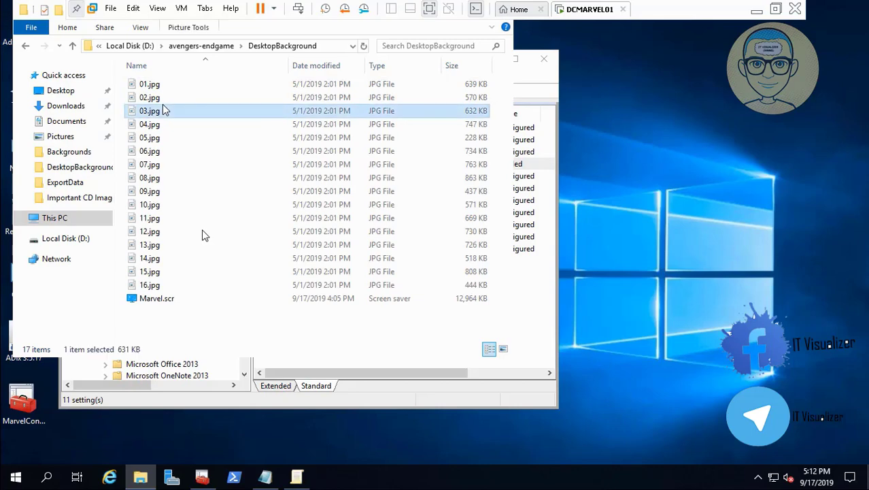
{"action": "left_click", "coordinate": [156, 99]}
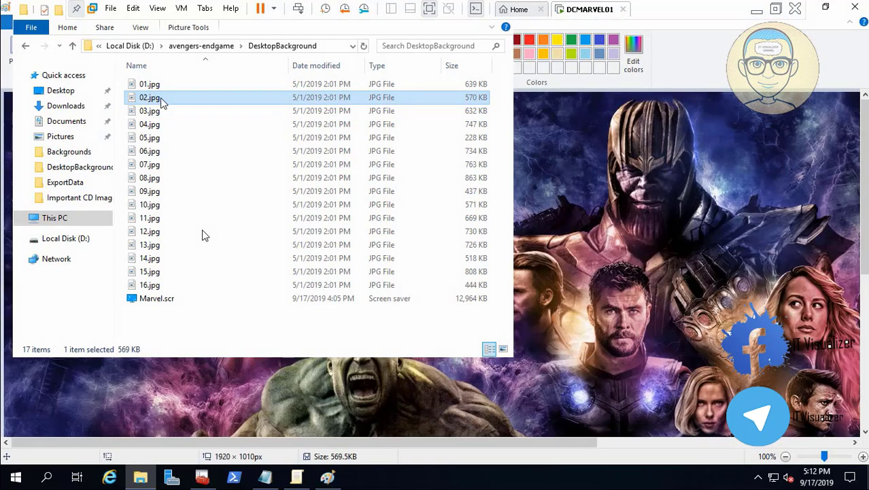
{"action": "left_click", "coordinate": [857, 7]}
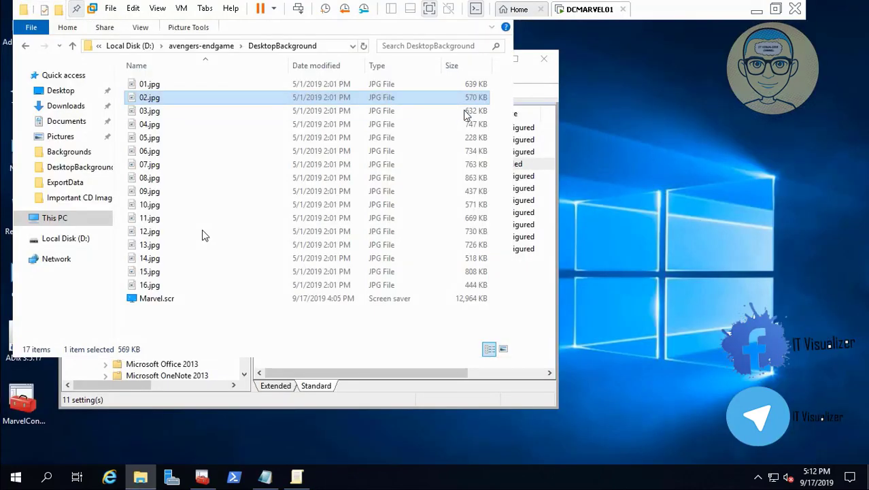
- Copy 02.jpg from DesktopBackground and paste it into D:\Active Directory Policies and scripts\Backgrounds
{"action": "right_click", "coordinate": [136, 97]}
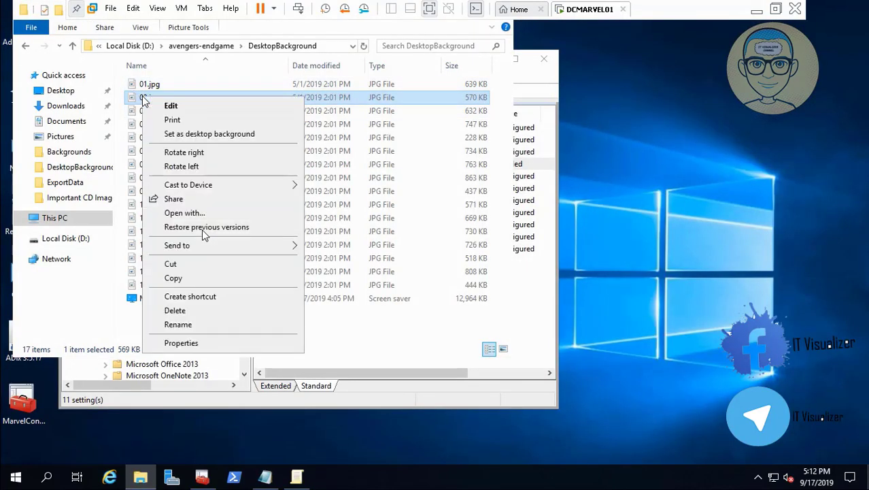
{"action": "left_click", "coordinate": [204, 279]}
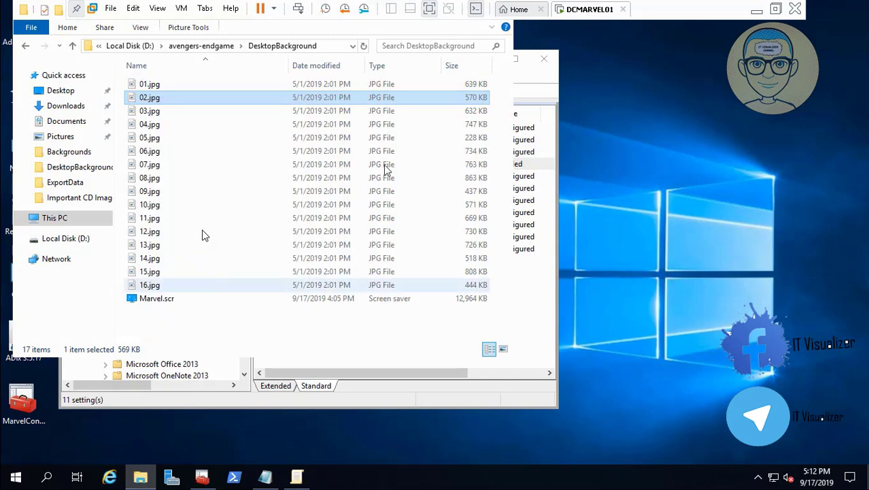
{"action": "left_click", "coordinate": [524, 76]}
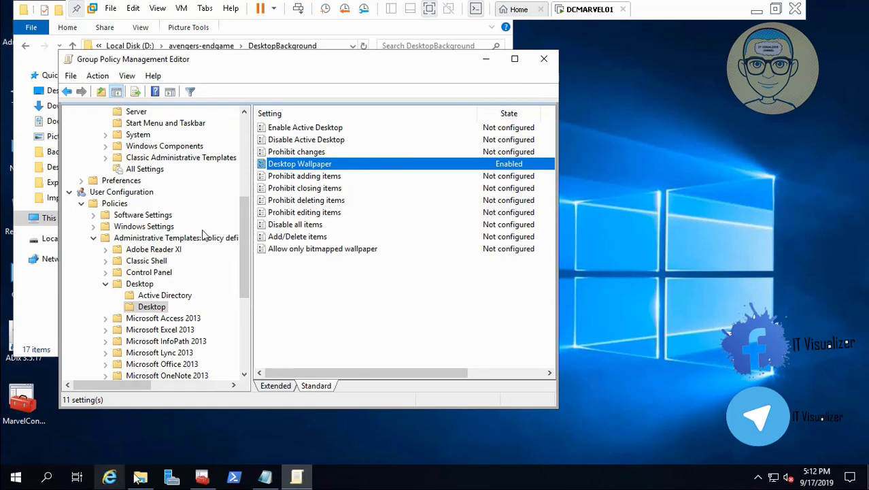
{"action": "left_click", "coordinate": [140, 478]}
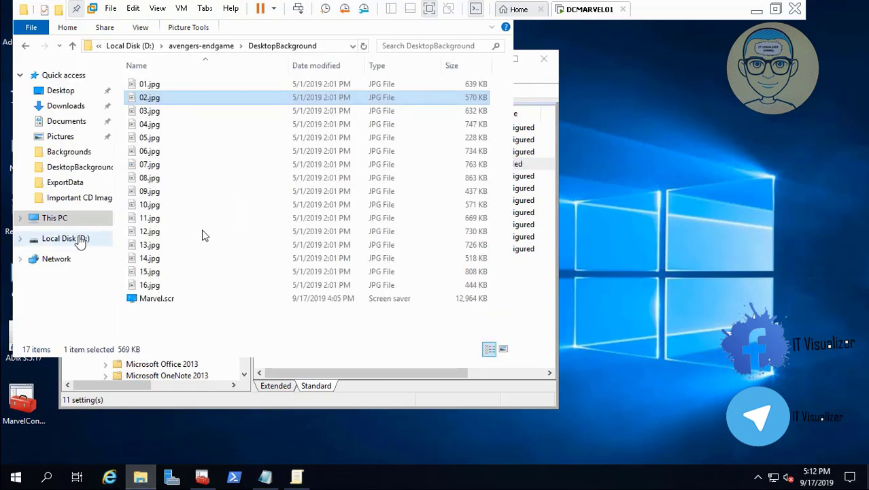
{"action": "left_click", "coordinate": [65, 238]}
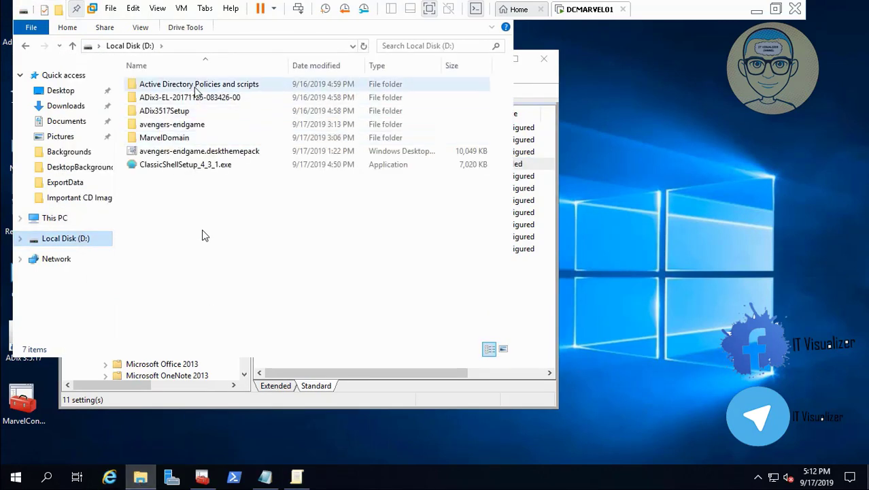
{"action": "double_click", "coordinate": [195, 85]}
{"action": "double_click", "coordinate": [176, 85]}
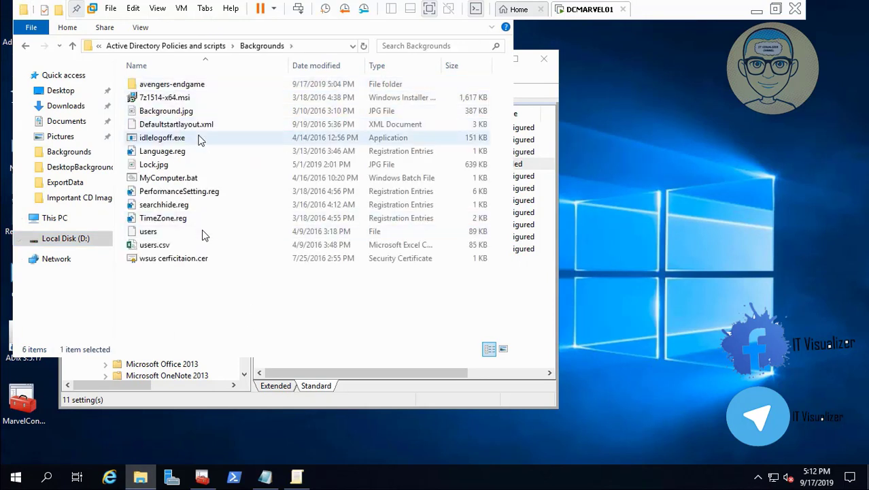
{"action": "right_click", "coordinate": [197, 329]}
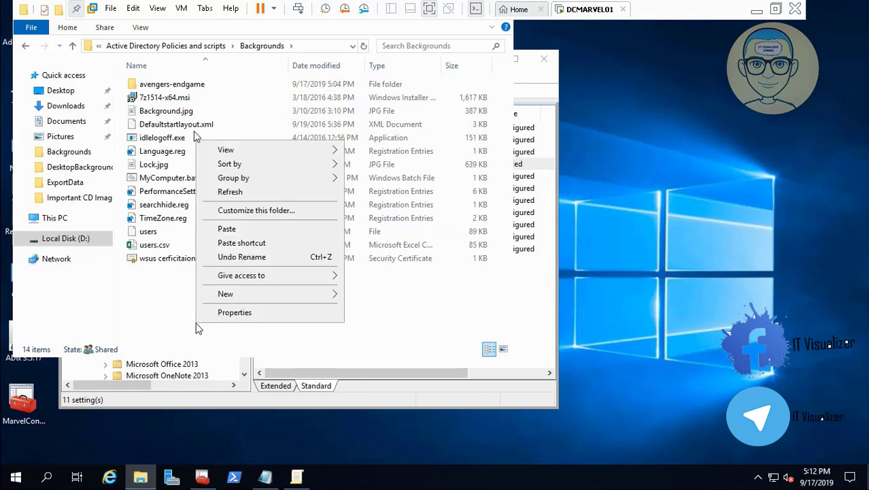
{"action": "left_click", "coordinate": [232, 229]}
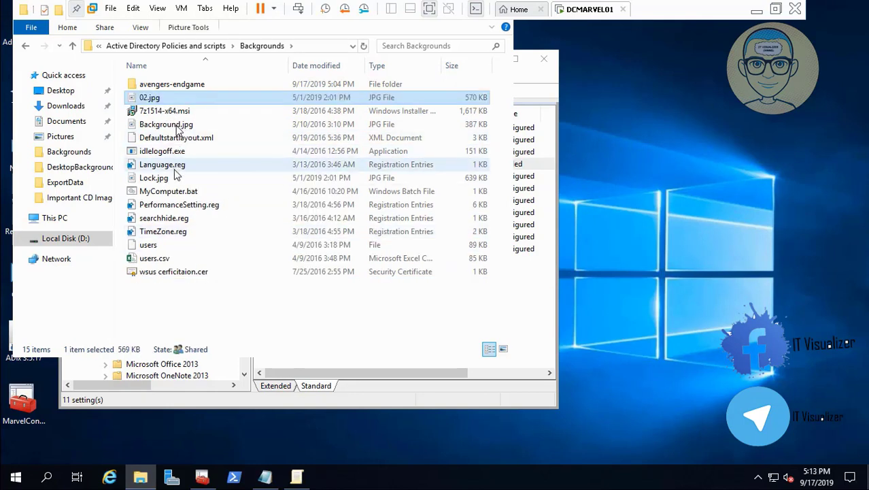
- Open Background.jpg's name for renaming and confirm it
{"action": "right_click", "coordinate": [181, 124]}
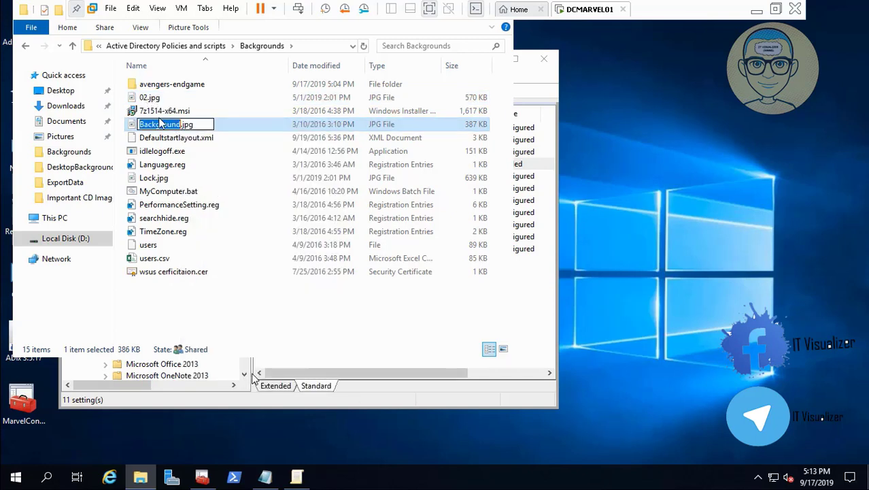
{"action": "key", "text": "Return"}
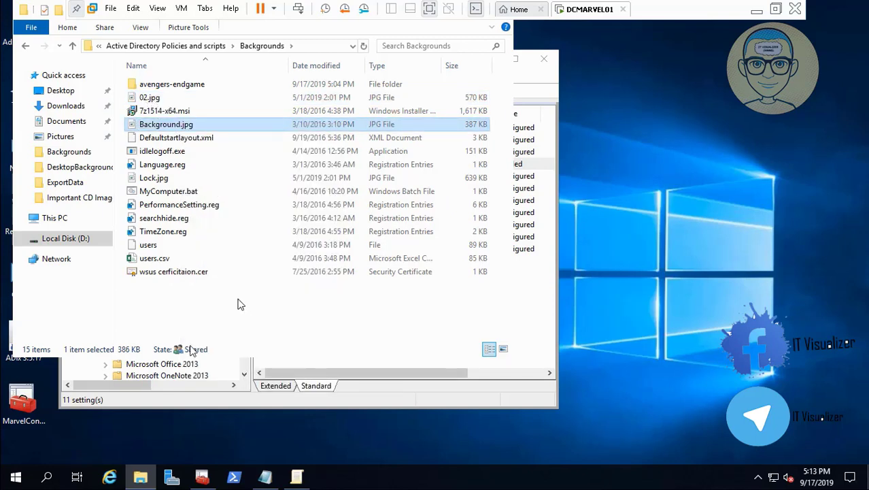
- Permanently delete the old Background.jpg from the Backgrounds folder
{"action": "left_click", "coordinate": [239, 306]}
{"action": "left_click", "coordinate": [160, 125]}
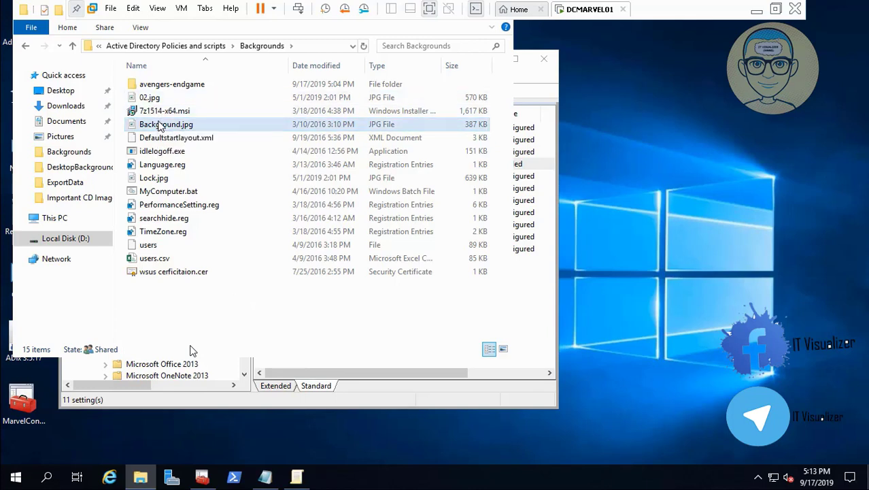
{"action": "key", "text": "shift+Delete"}
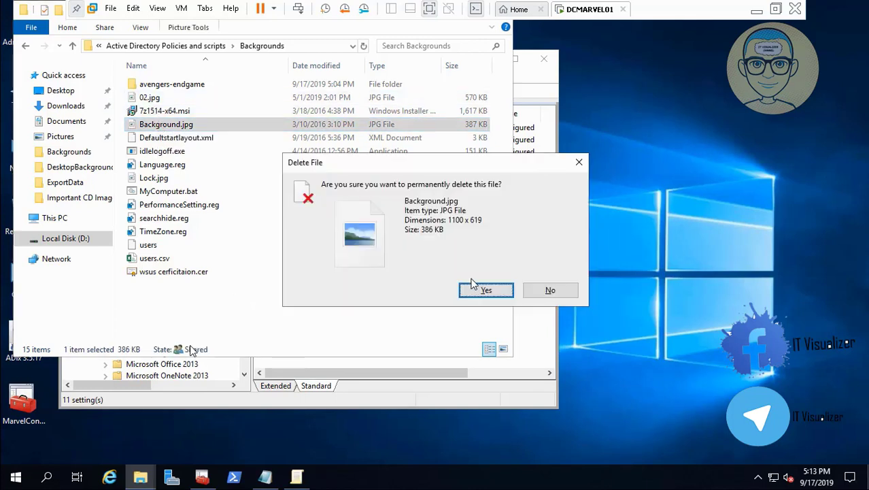
{"action": "left_click", "coordinate": [490, 294]}
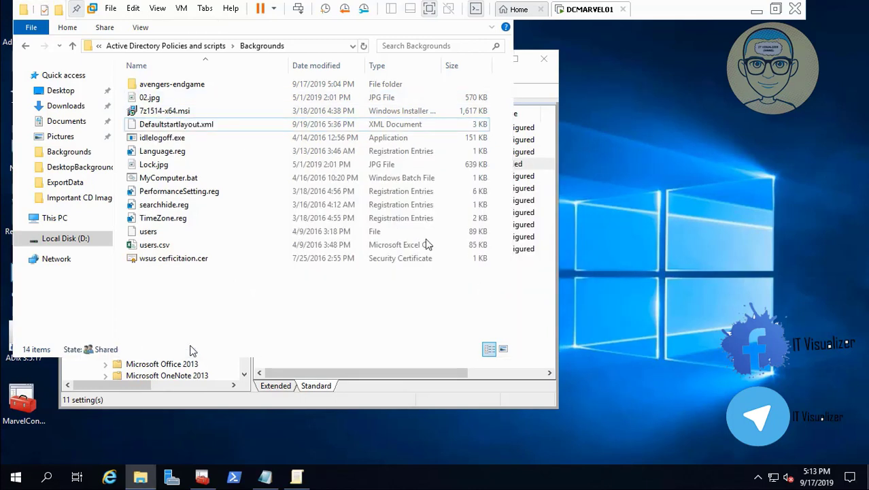
- Rename 02.jpg to Background.jpg in the Backgrounds folder
{"action": "right_click", "coordinate": [150, 98]}
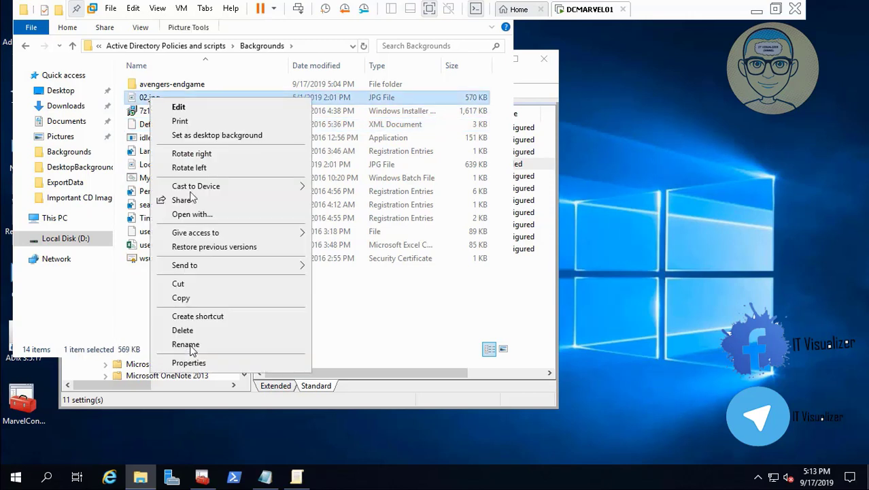
{"action": "left_click", "coordinate": [232, 345]}
{"action": "key", "text": "BackSpace"}
{"action": "key", "text": "ctrl+v"}
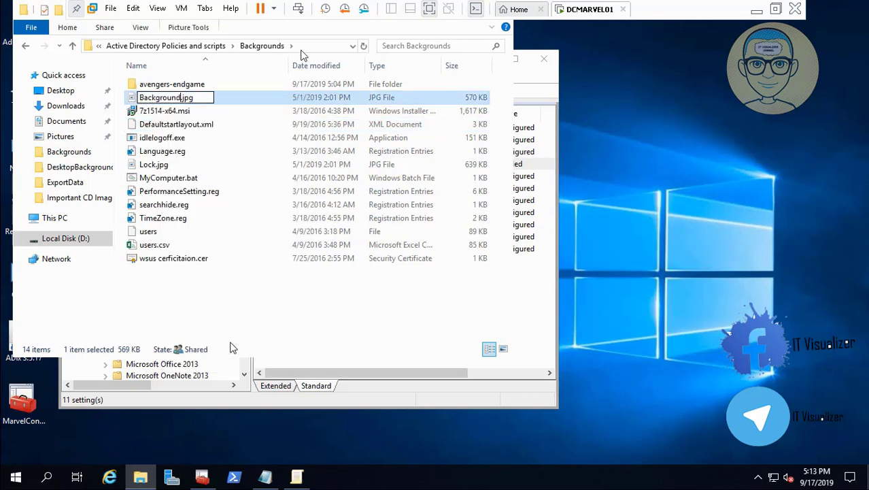
{"action": "key", "text": "Return"}
{"action": "left_click", "coordinate": [231, 311]}
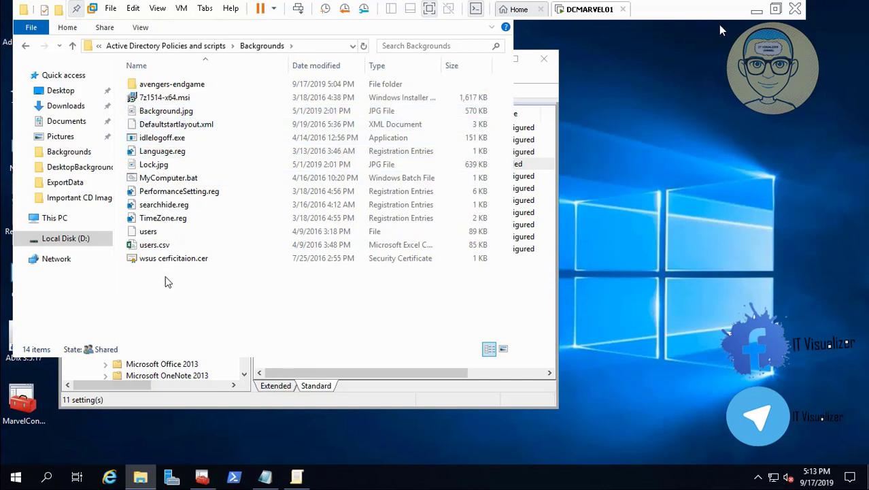
{"action": "left_click", "coordinate": [756, 11]}
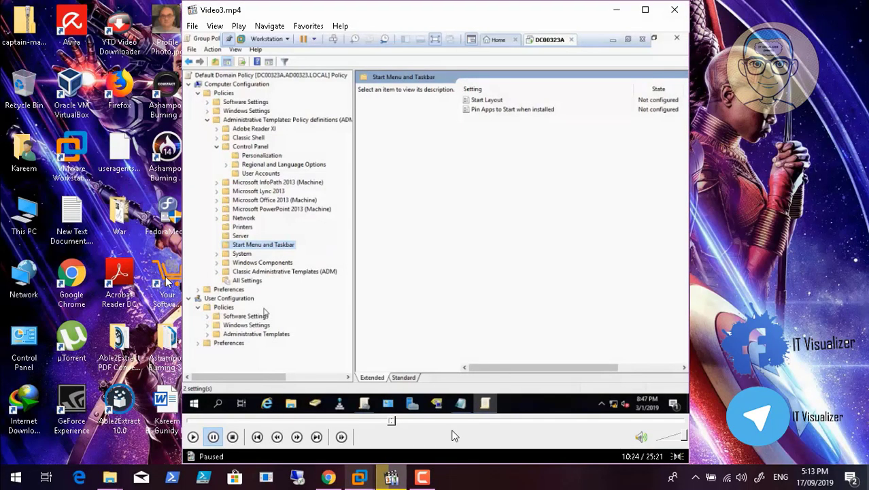
{"action": "left_click", "coordinate": [423, 478]}
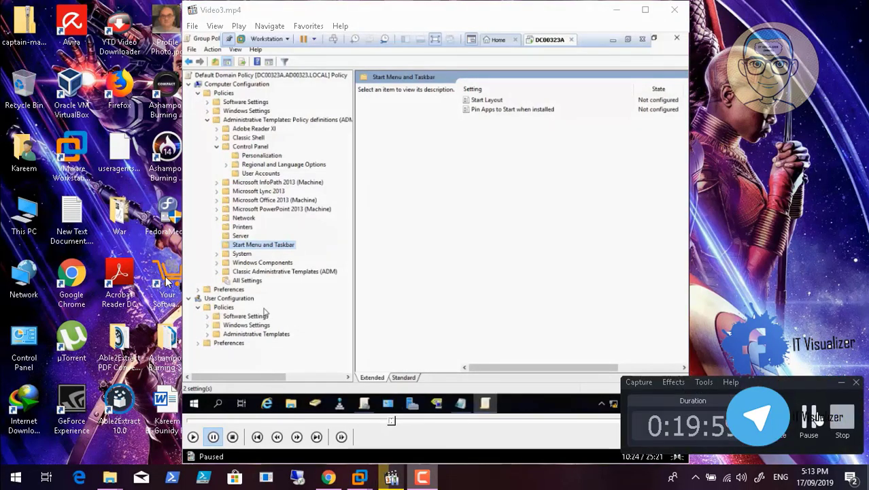
{"action": "key", "text": "super+d"}
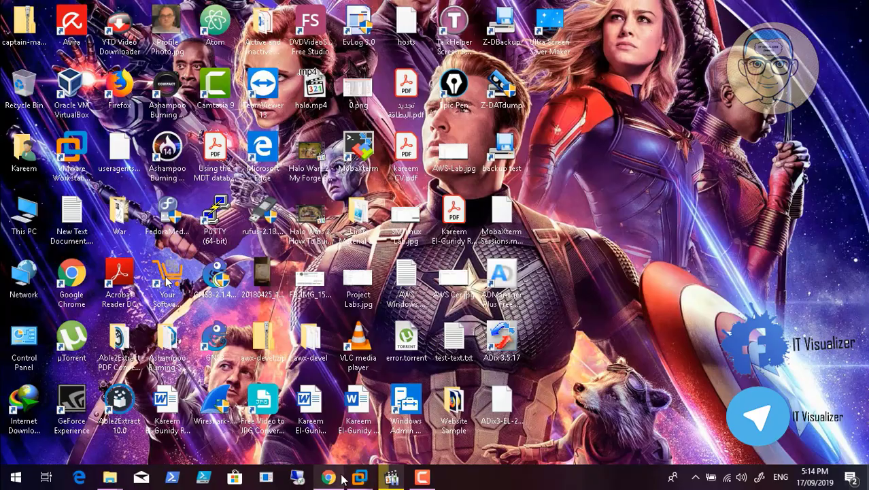
{"action": "mouse_move", "coordinate": [359, 478]}
{"action": "left_click", "coordinate": [439, 389]}
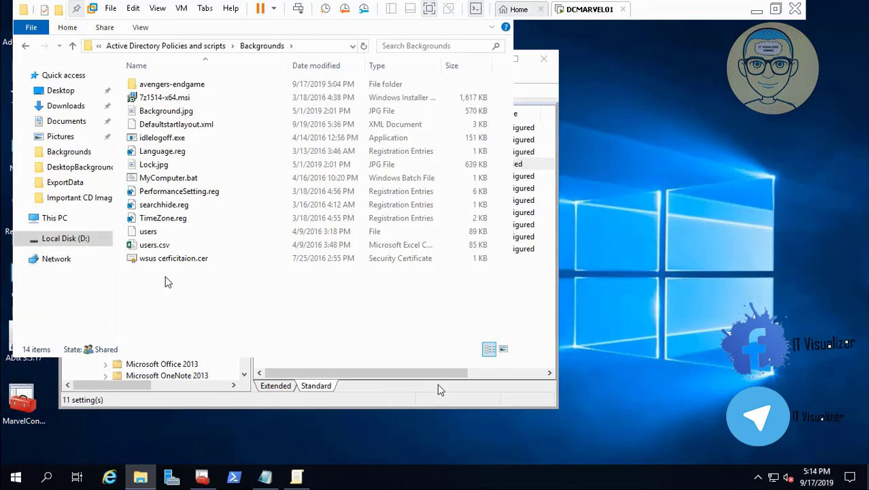
- Open the avengers-endgame folder in Backgrounds and inspect the Avengers.theme file
{"action": "double_click", "coordinate": [219, 86]}
{"action": "right_click", "coordinate": [196, 100]}
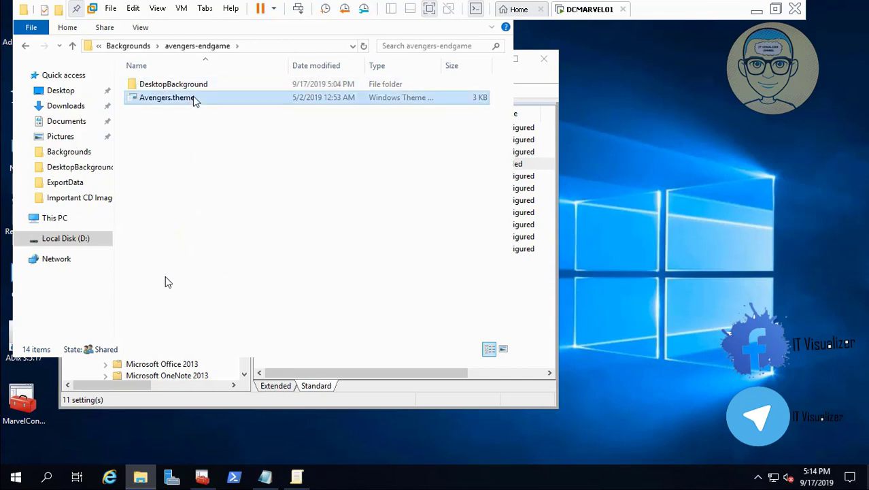
{"action": "left_click", "coordinate": [243, 225]}
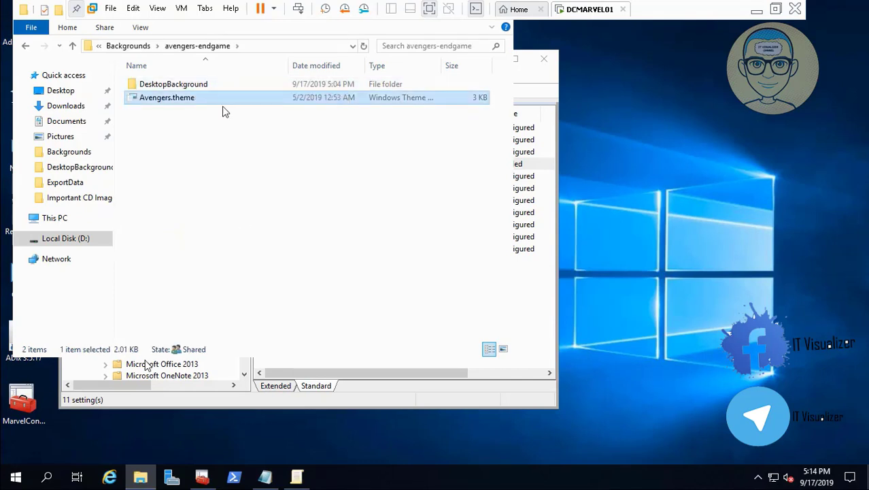
{"action": "left_click", "coordinate": [32, 466]}
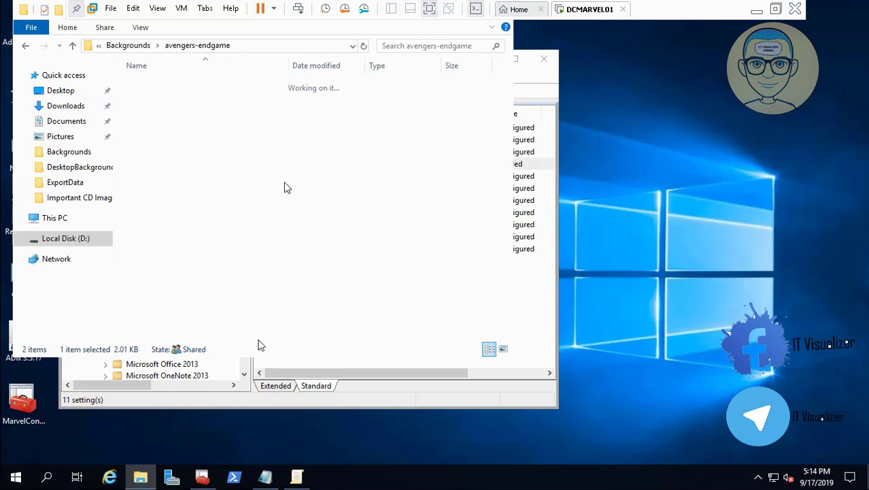
{"action": "mouse_move", "coordinate": [5, 484]}
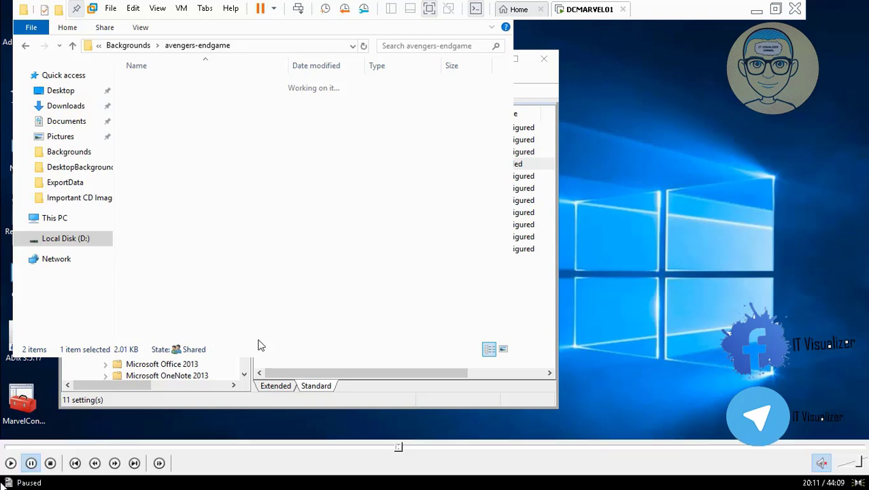
{"action": "left_click", "coordinate": [10, 464]}
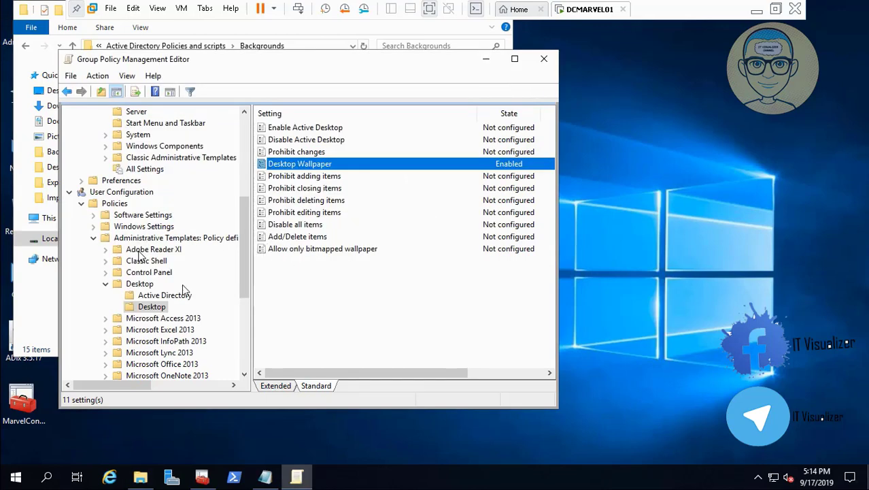
- Open the Force specific screen saver policy under User Configuration's Control Panel Personalization and cancel it
{"action": "left_click", "coordinate": [106, 285]}
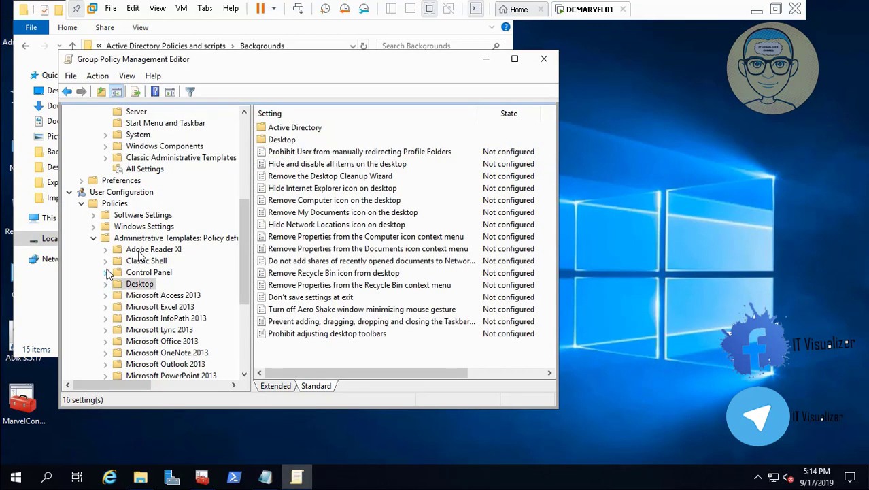
{"action": "left_click", "coordinate": [105, 273]}
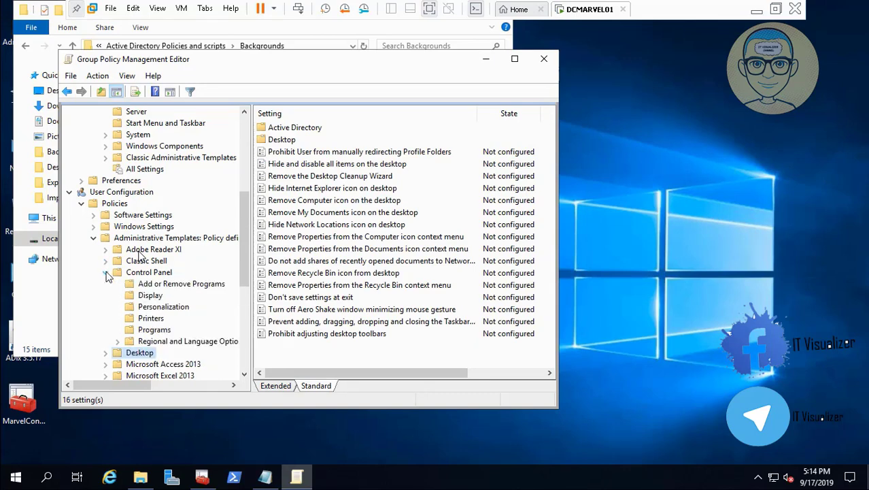
{"action": "left_click", "coordinate": [179, 307]}
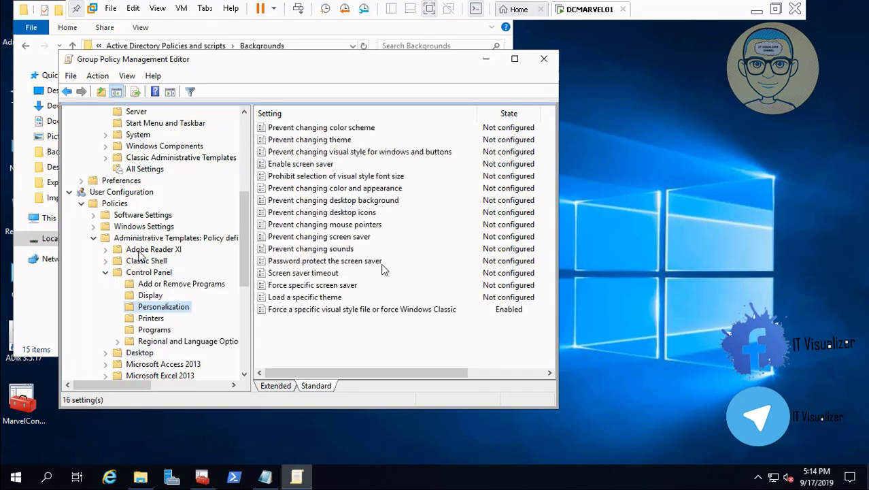
{"action": "left_click", "coordinate": [342, 298]}
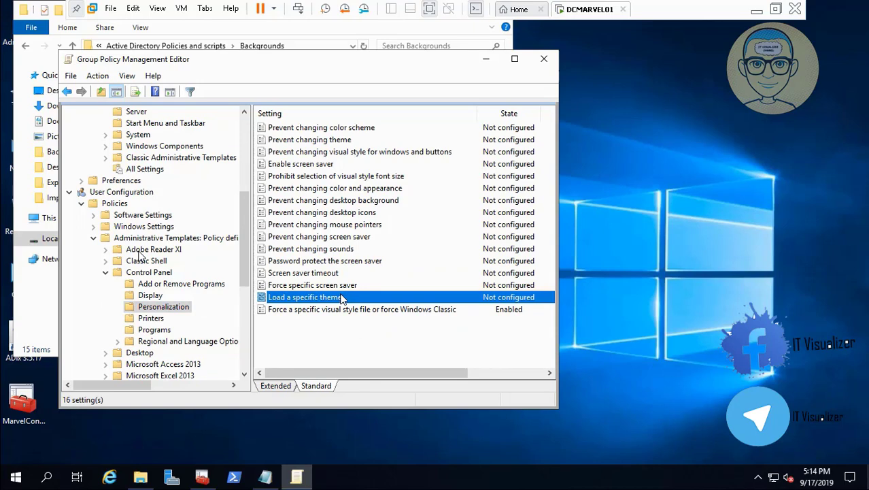
{"action": "double_click", "coordinate": [340, 285]}
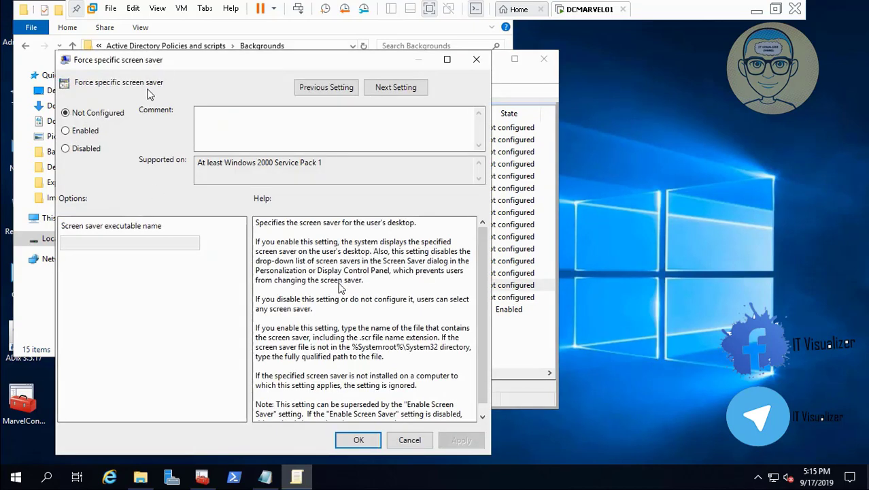
{"action": "left_click", "coordinate": [410, 440]}
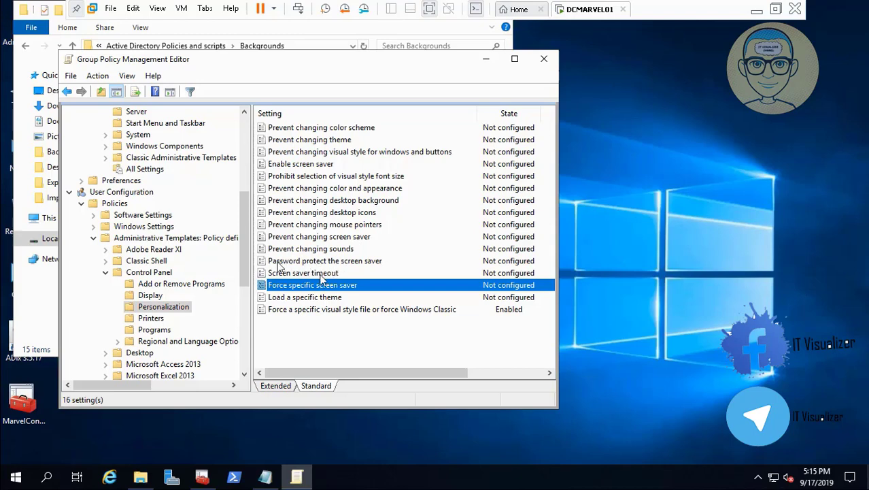
- Compare the Personalization policies under Computer Configuration with those under User Configuration
{"action": "left_click", "coordinate": [334, 298]}
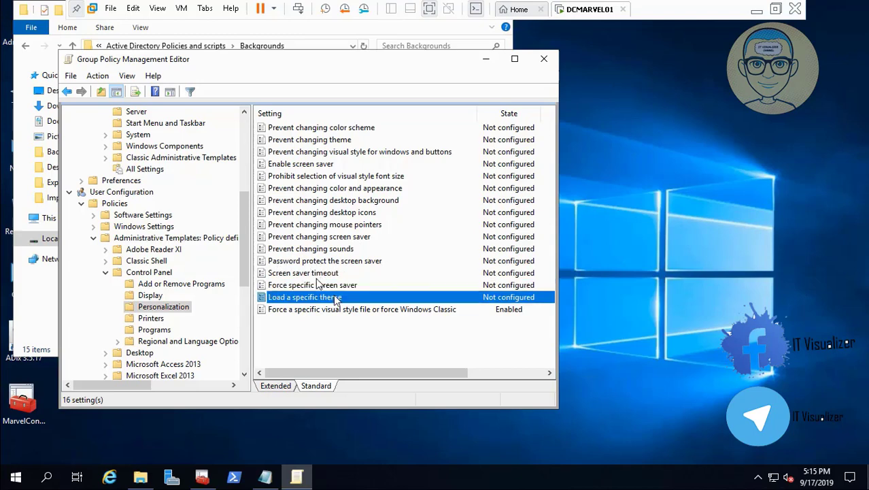
{"action": "scroll", "coordinate": [244, 127], "scroll_direction": "up", "scroll_amount": 6}
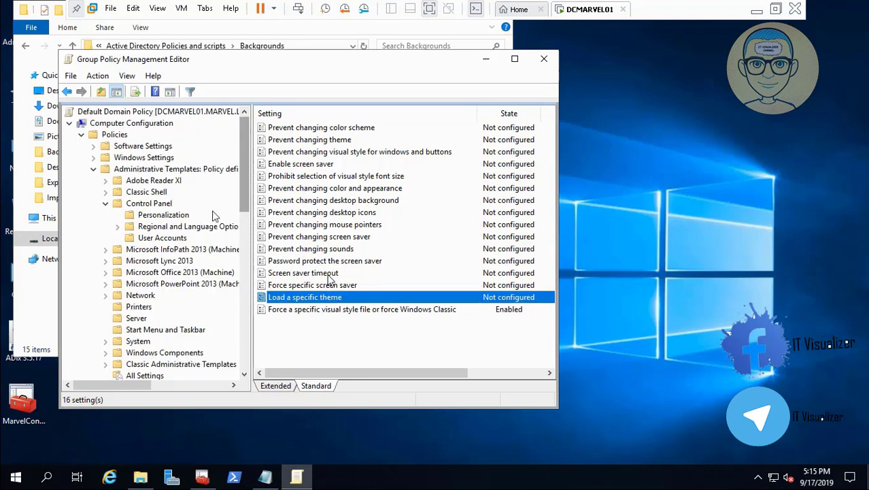
{"action": "left_click", "coordinate": [166, 214]}
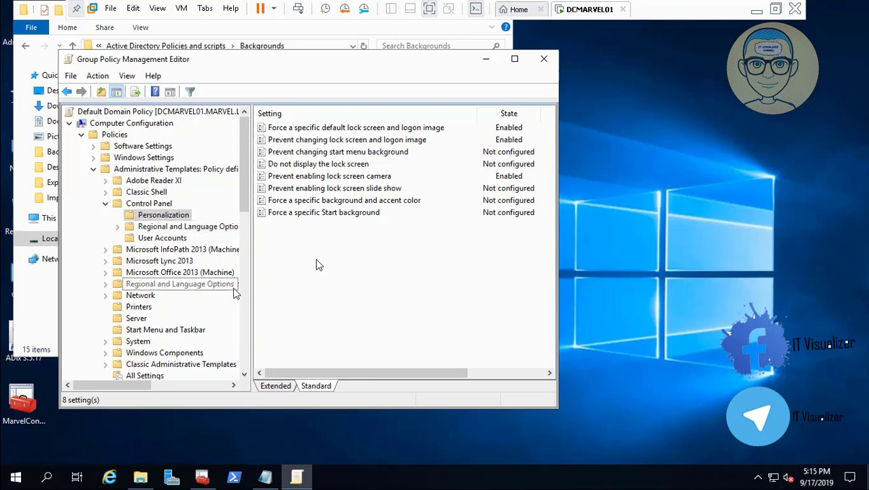
{"action": "scroll", "coordinate": [247, 340], "scroll_direction": "down", "scroll_amount": 10}
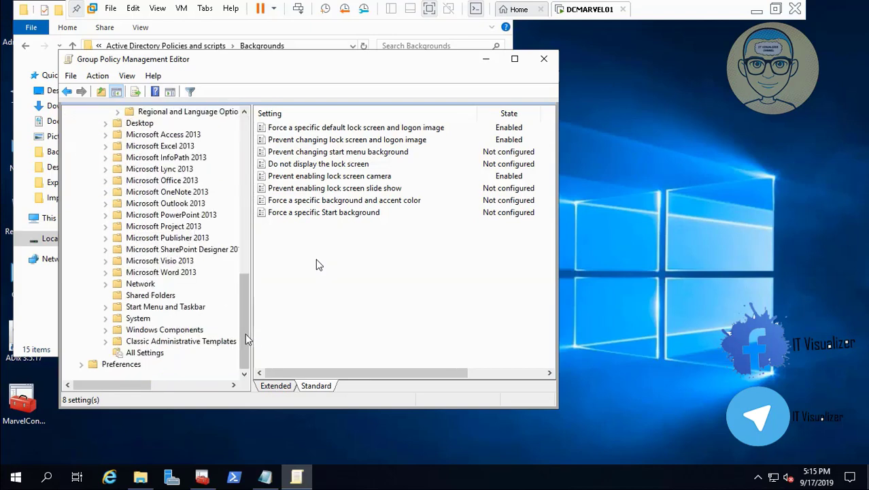
{"action": "scroll", "coordinate": [249, 227], "scroll_direction": "up", "scroll_amount": 5}
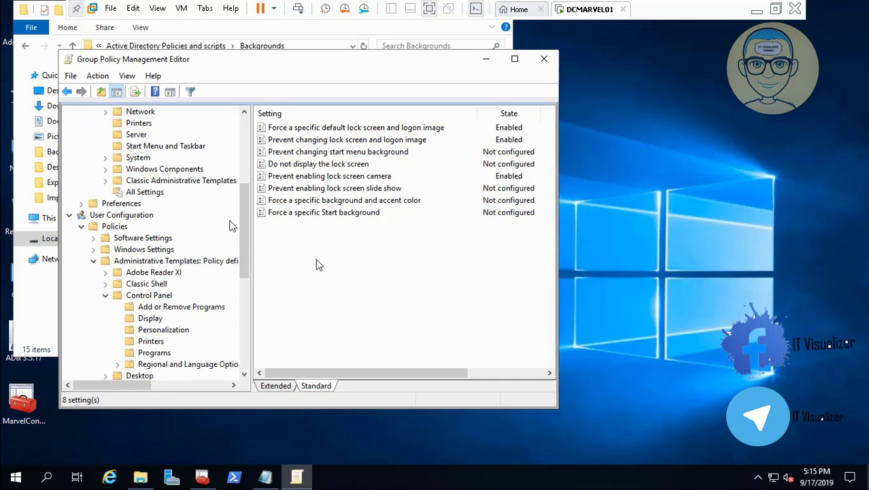
{"action": "left_click", "coordinate": [245, 374]}
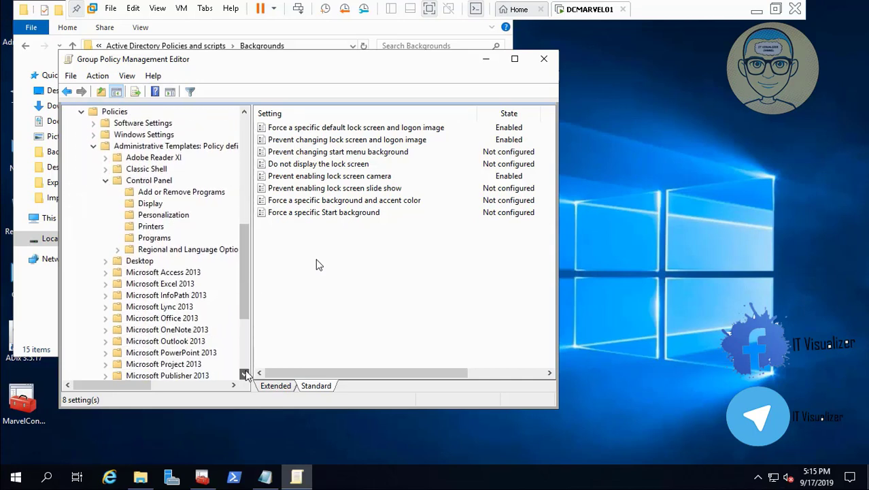
{"action": "left_click", "coordinate": [178, 217]}
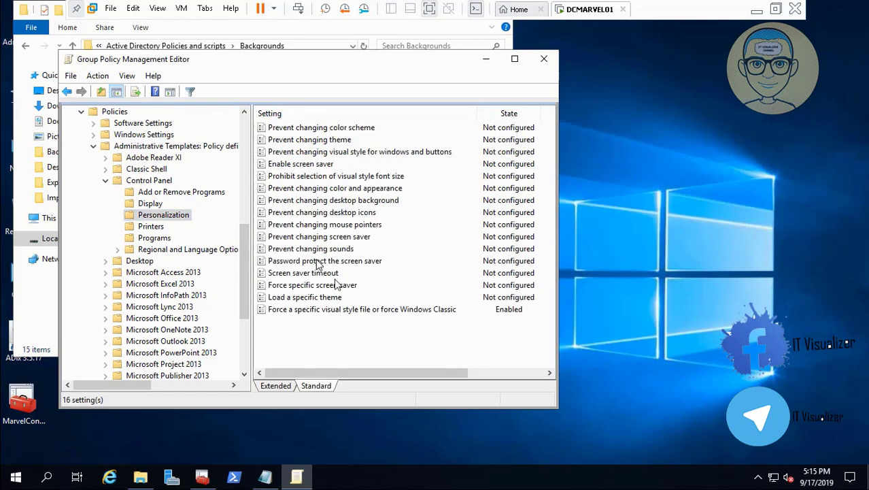
{"action": "double_click", "coordinate": [340, 289]}
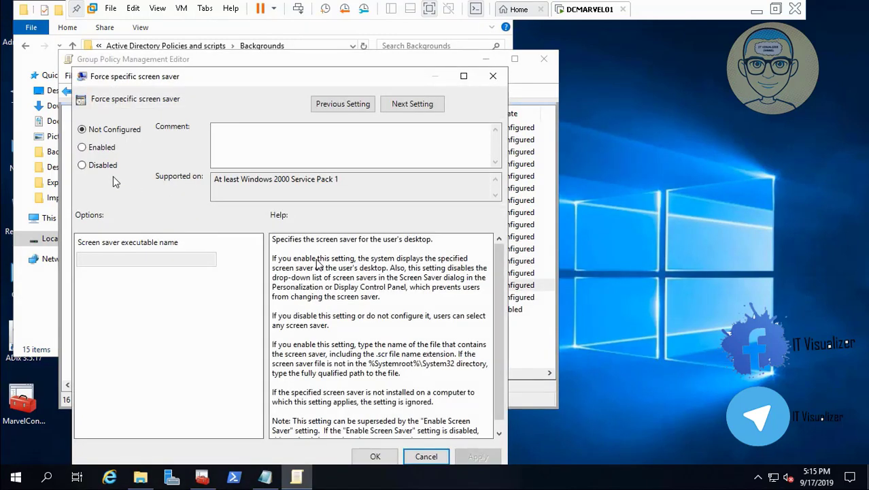
{"action": "left_click", "coordinate": [82, 148]}
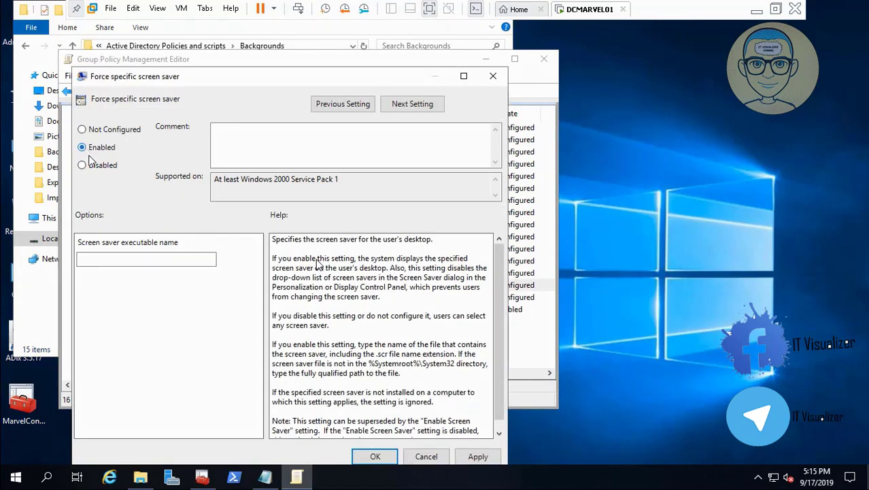
{"action": "left_click", "coordinate": [134, 261]}
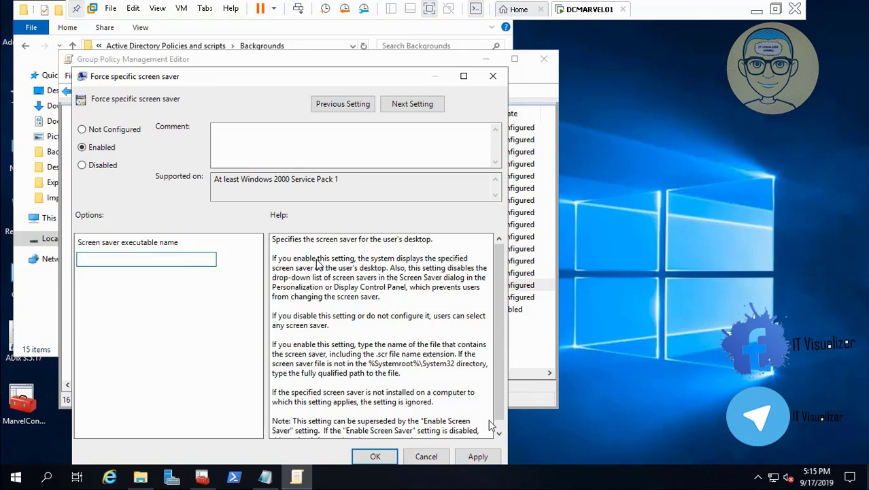
{"action": "left_click", "coordinate": [499, 436]}
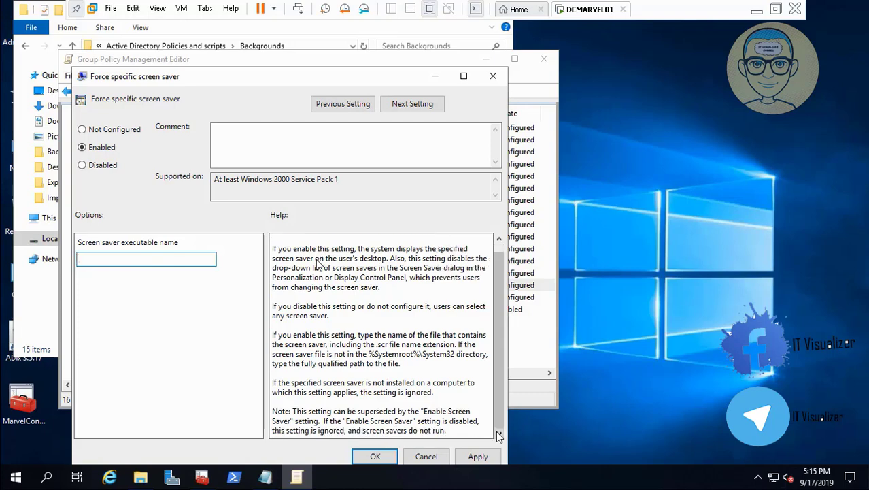
{"action": "left_click", "coordinate": [438, 456]}
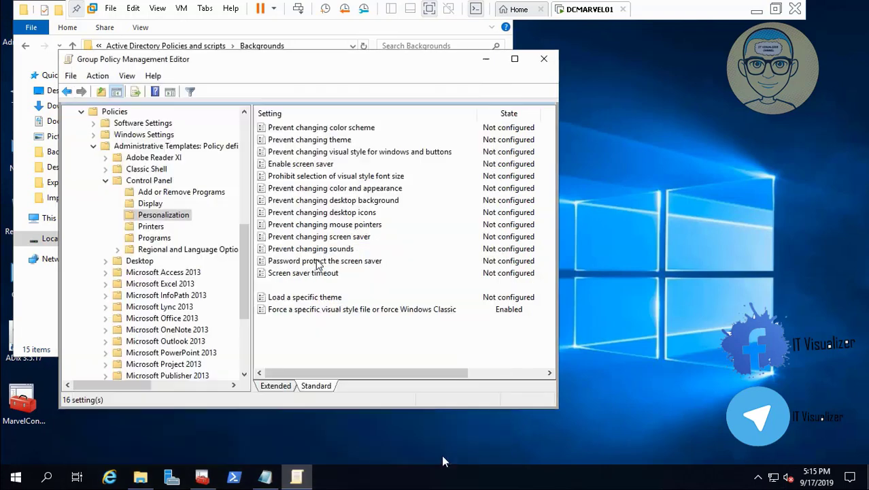
- Enable the Load a specific theme policy and paste the share path \\dcmarvel01\Backgrounds\ into its theme file path
{"action": "double_click", "coordinate": [338, 299]}
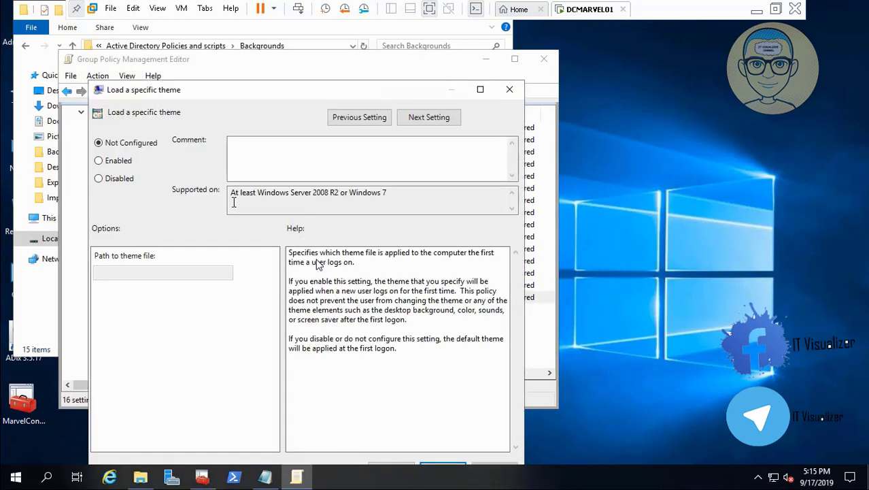
{"action": "left_click", "coordinate": [119, 162]}
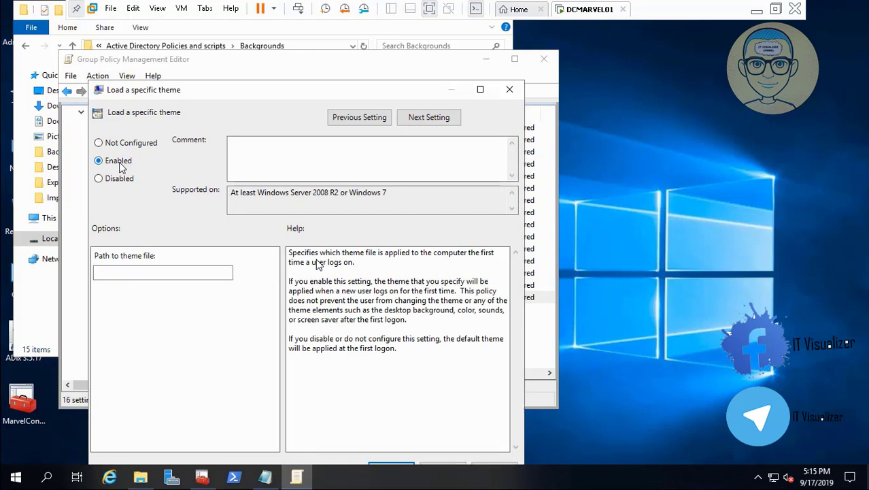
{"action": "left_click", "coordinate": [149, 271]}
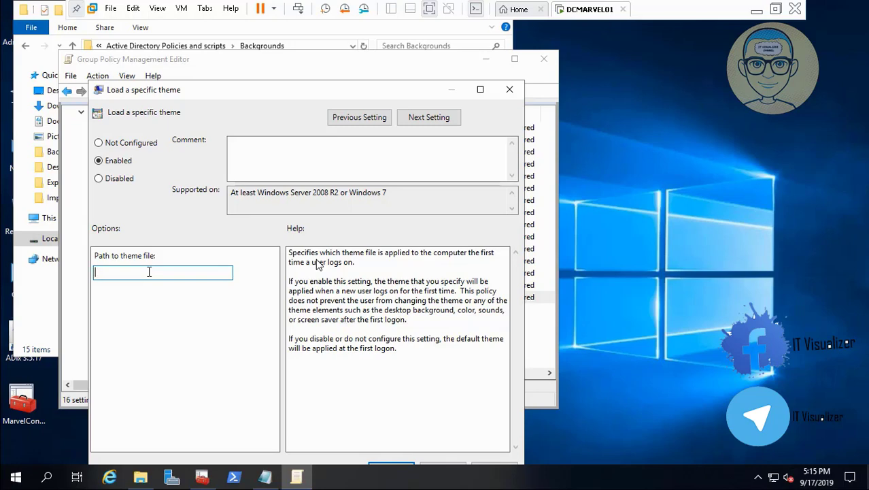
{"action": "left_click", "coordinate": [140, 477]}
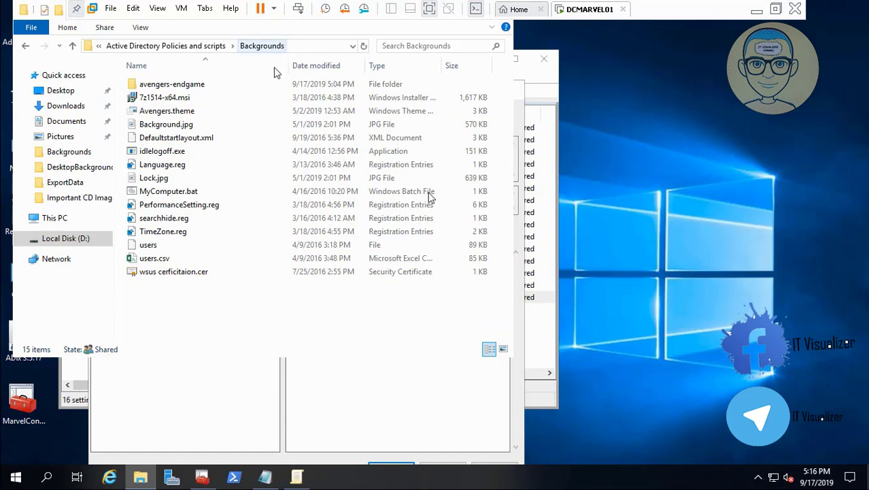
{"action": "left_click", "coordinate": [16, 477]}
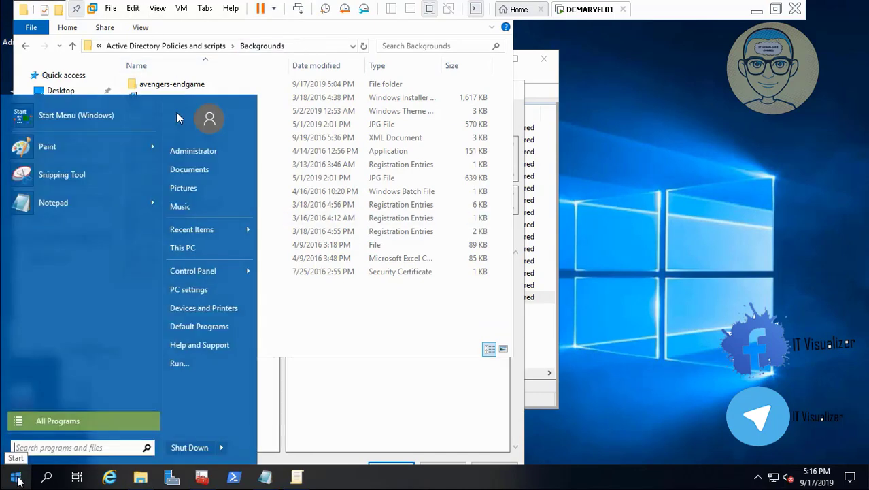
{"action": "left_click", "coordinate": [228, 366]}
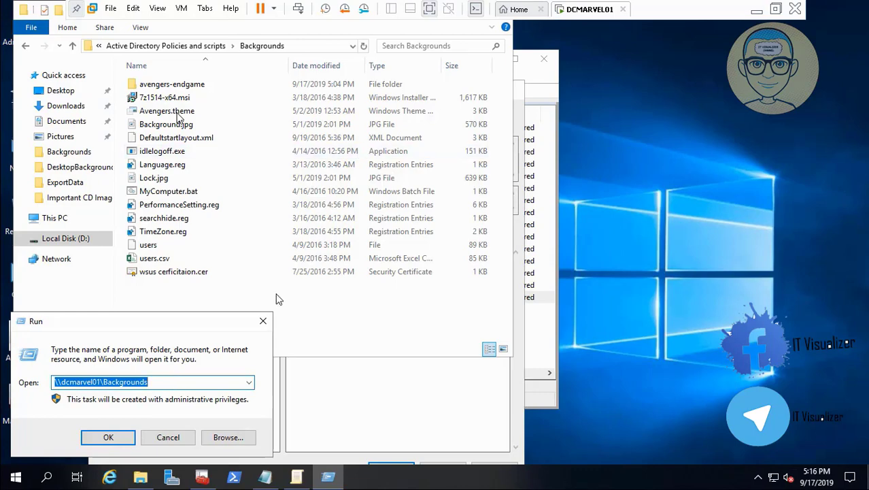
{"action": "left_click", "coordinate": [462, 391]}
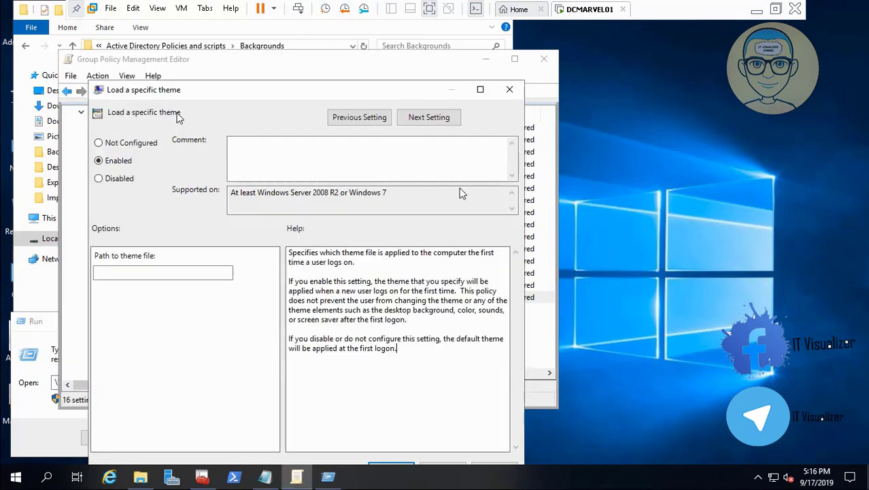
{"action": "left_click", "coordinate": [170, 276]}
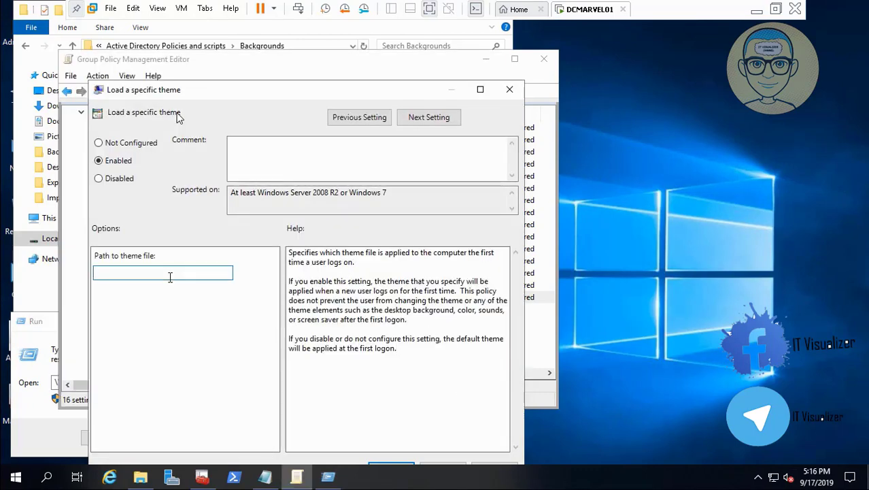
{"action": "type", "text": "\\\\dcmarvel01\\Backgrounds"}
- Append the Avengers.theme file name, copied from the Backgrounds folder, to the theme path and apply the policy
{"action": "left_click", "coordinate": [141, 478]}
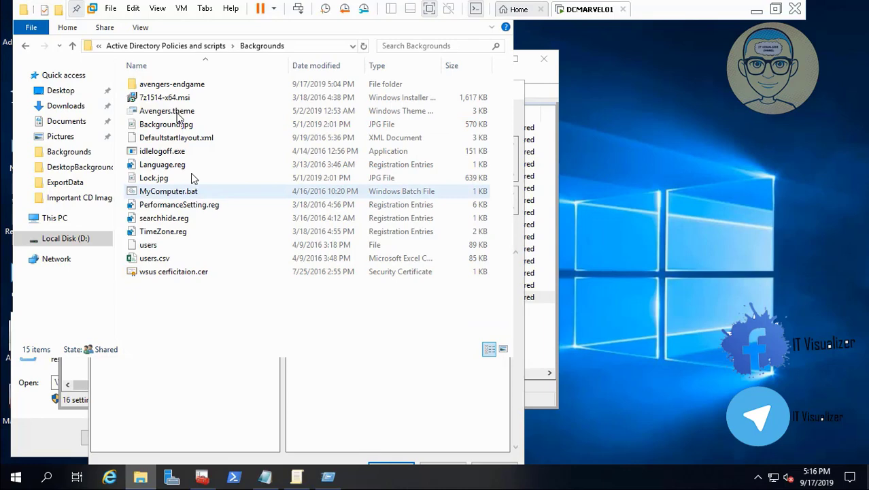
{"action": "right_click", "coordinate": [190, 114]}
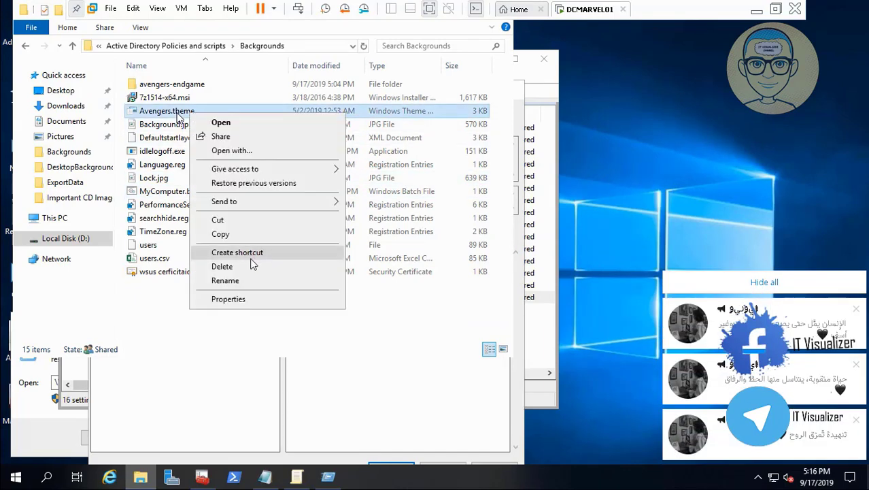
{"action": "left_click", "coordinate": [255, 279]}
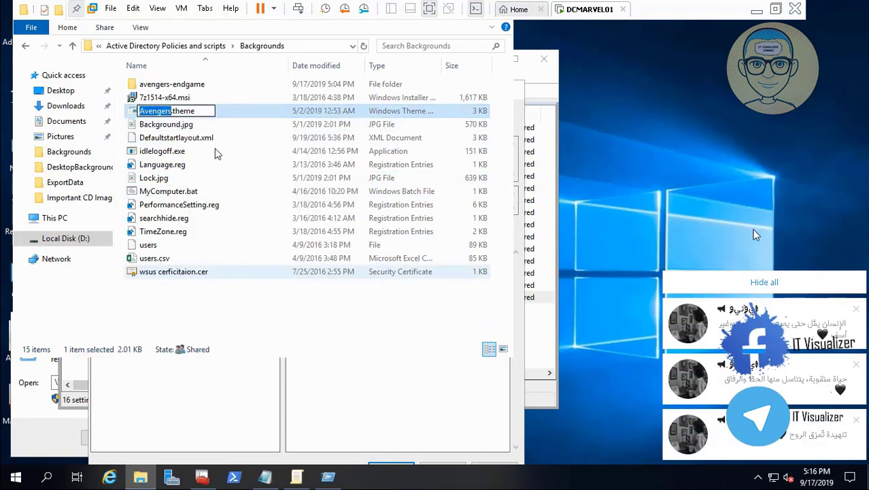
{"action": "left_click_drag", "start_coordinate": [201, 114], "coordinate": [132, 115]}
{"action": "key", "text": "ctrl+c"}
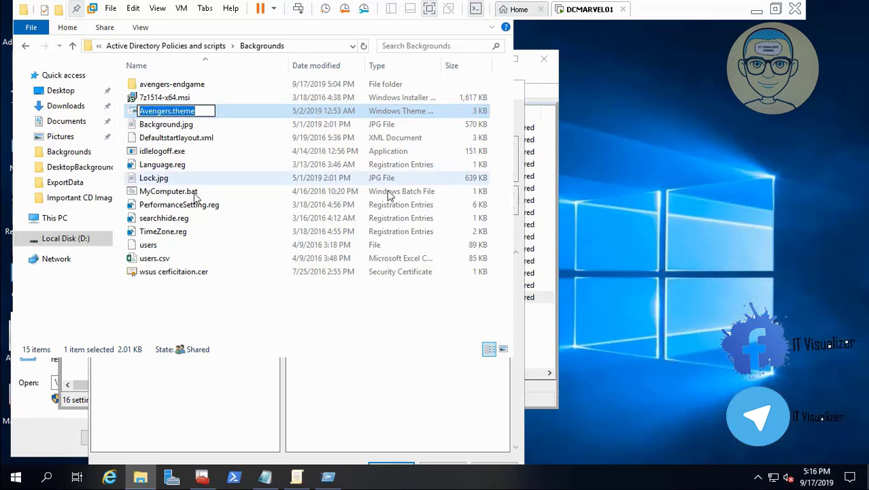
{"action": "left_click", "coordinate": [351, 378]}
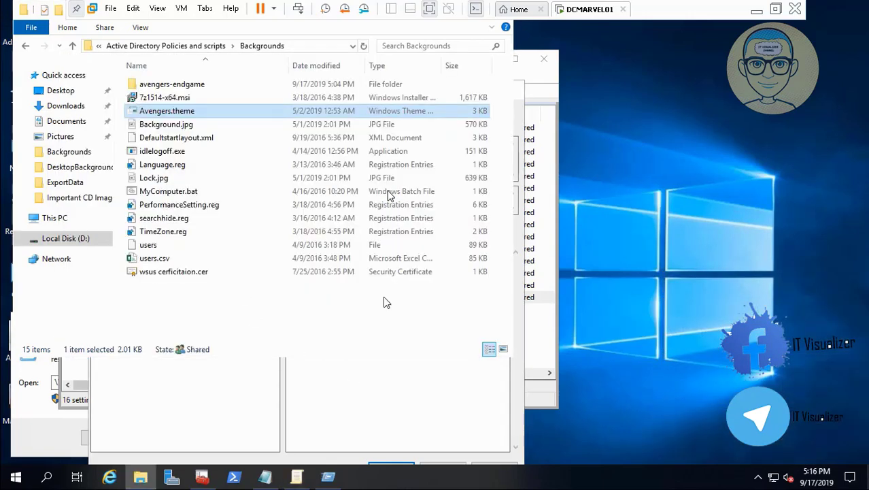
{"action": "left_click", "coordinate": [194, 407]}
{"action": "left_click", "coordinate": [204, 272]}
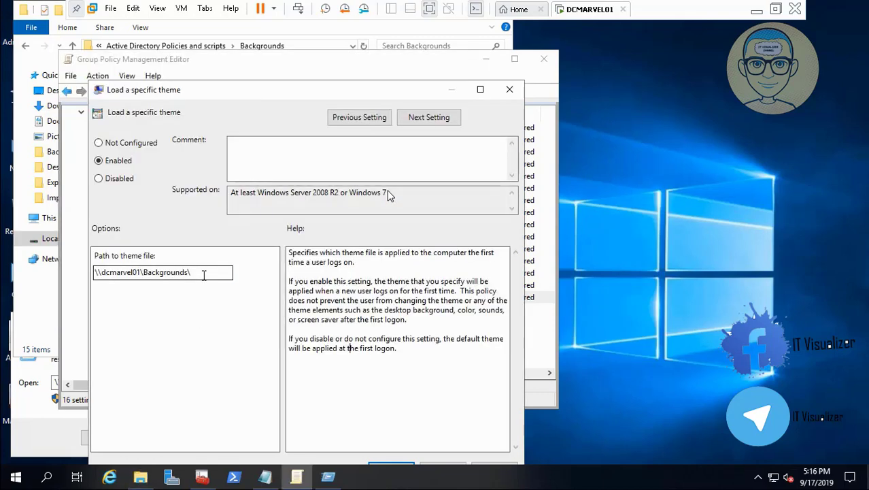
{"action": "key", "text": "ctrl+v"}
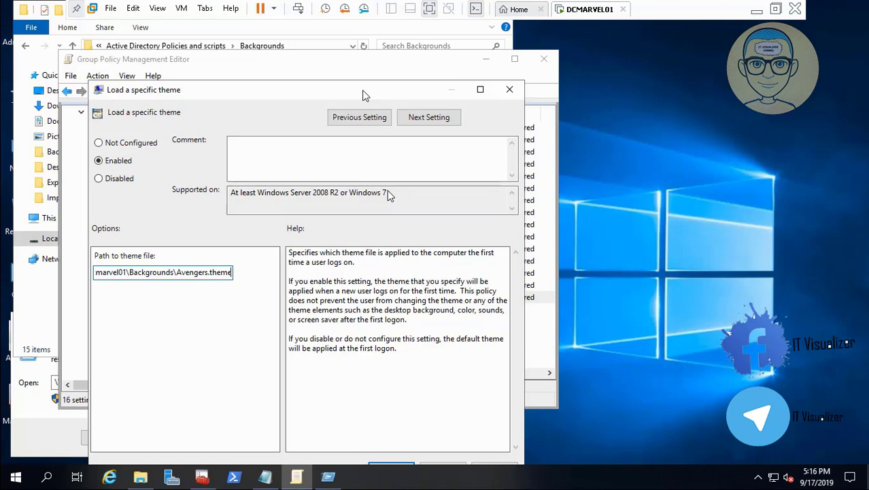
{"action": "left_click_drag", "start_coordinate": [361, 90], "coordinate": [348, 65]}
{"action": "left_click", "coordinate": [475, 451]}
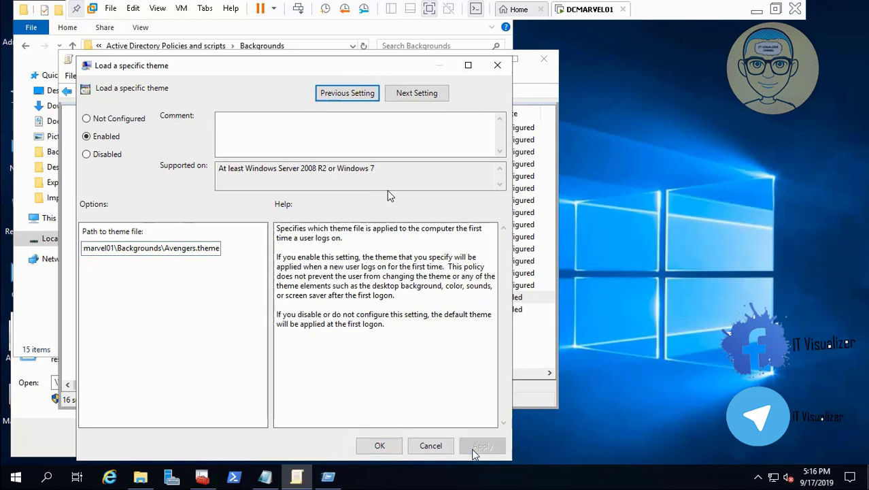
{"action": "left_click", "coordinate": [383, 445]}
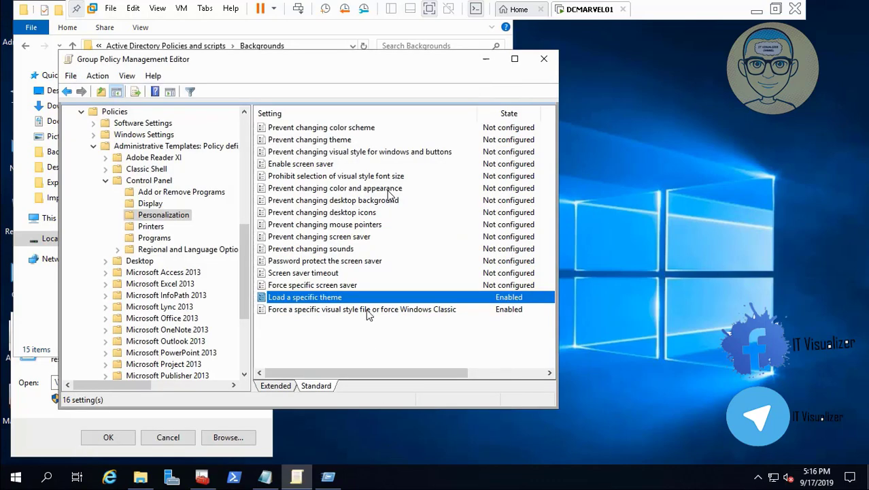
- Browse the Computer Configuration Administrative Templates folders such as Personalization, Start Menu and Taskbar, System and Windows Components
{"action": "left_click", "coordinate": [342, 285]}
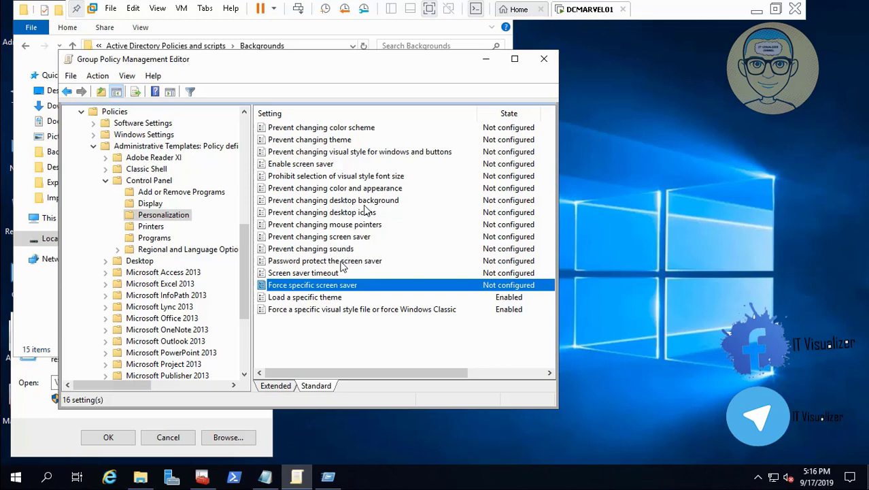
{"action": "mouse_move", "coordinate": [329, 487]}
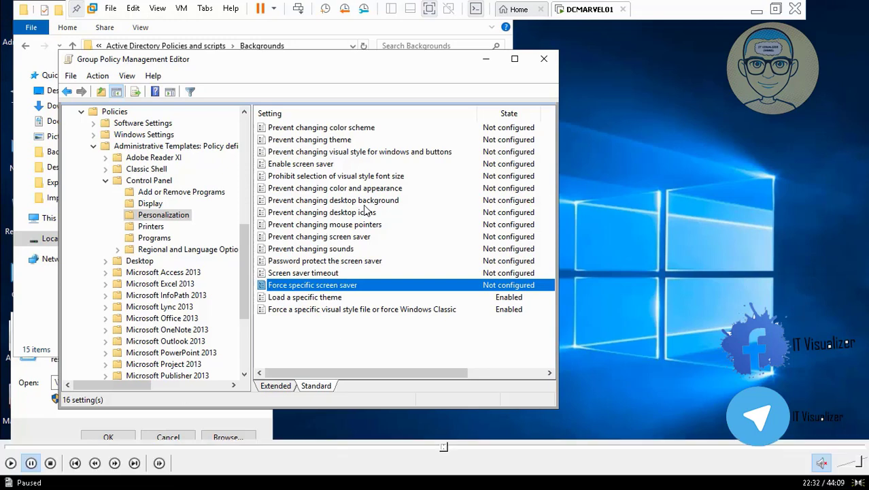
{"action": "left_click", "coordinate": [13, 467]}
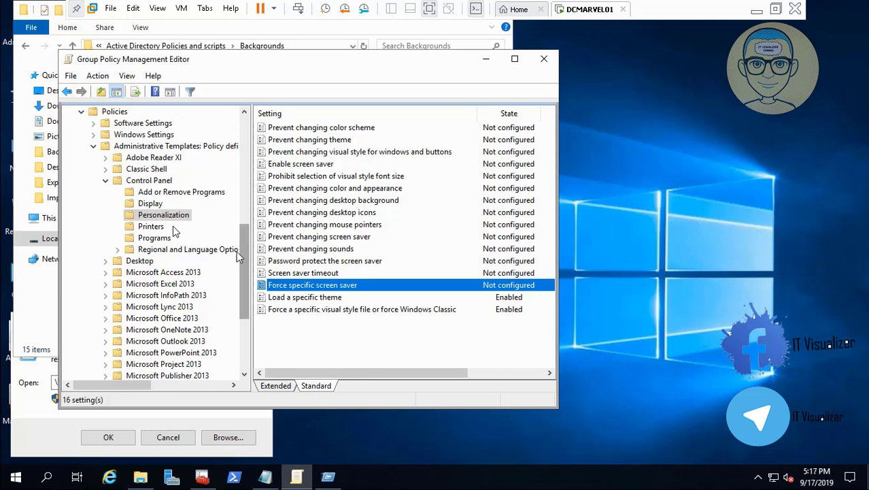
{"action": "left_click", "coordinate": [106, 182]}
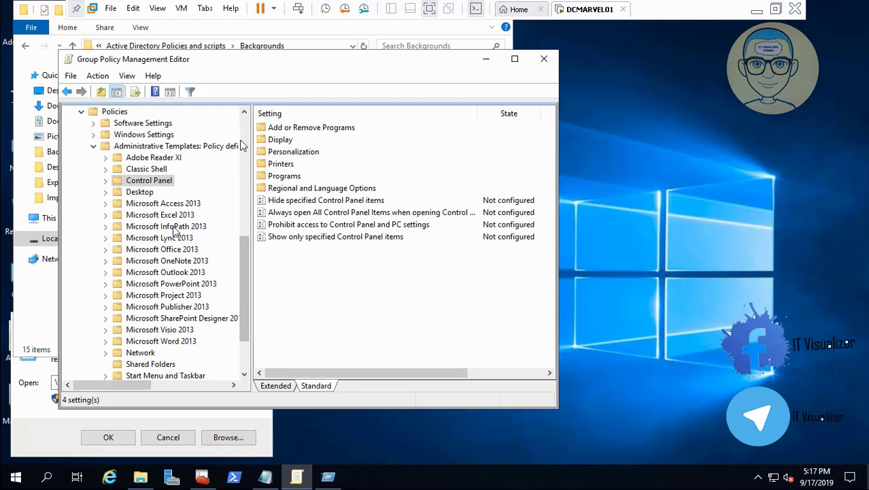
{"action": "left_click", "coordinate": [165, 170]}
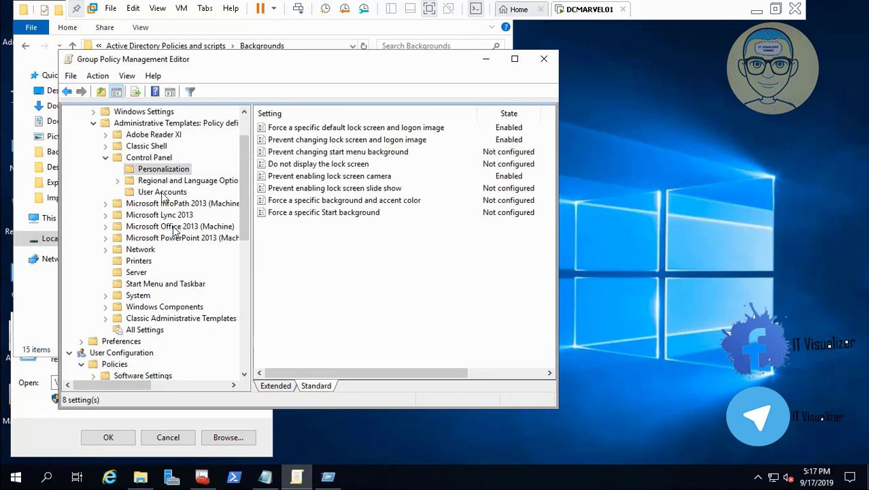
{"action": "left_click", "coordinate": [143, 286]}
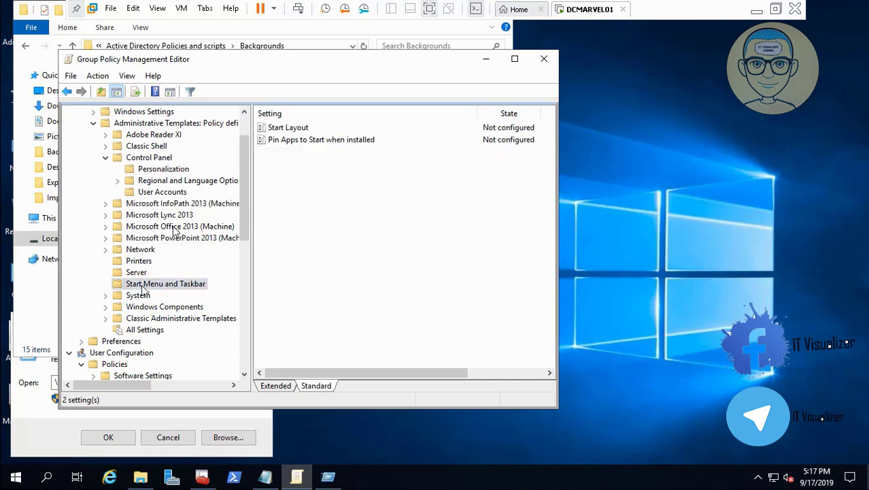
{"action": "left_click", "coordinate": [106, 296]}
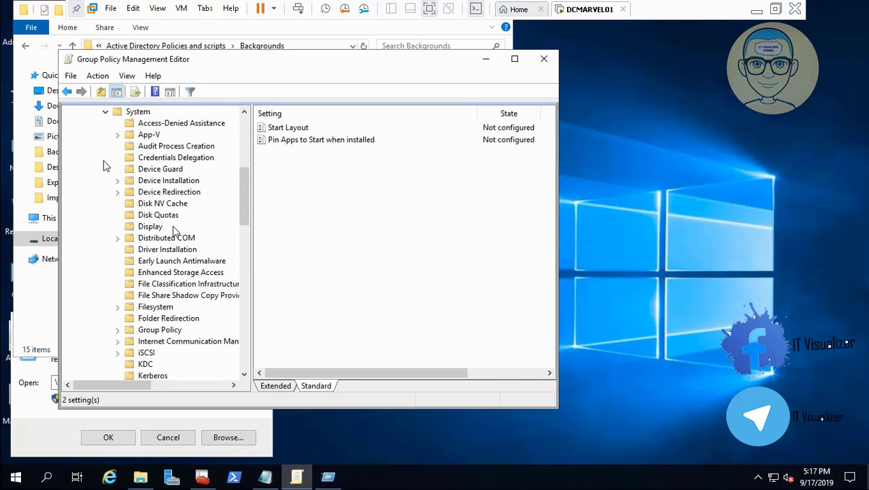
{"action": "left_click", "coordinate": [105, 112]}
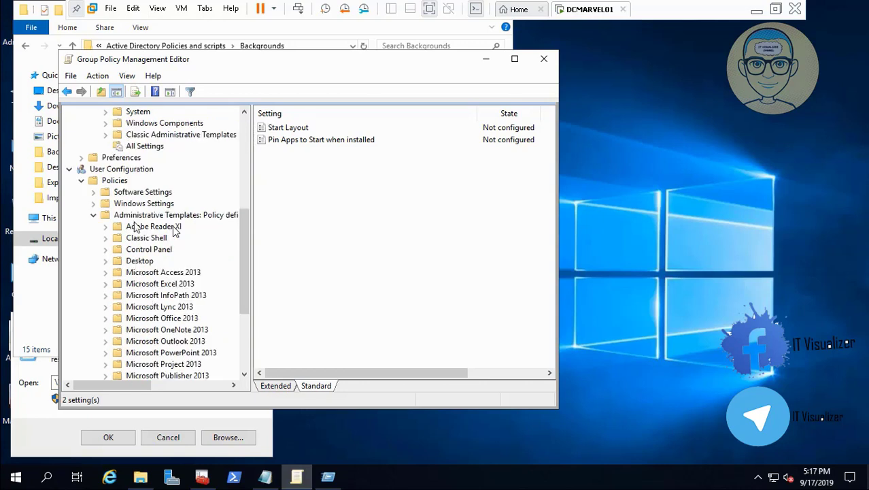
{"action": "left_click", "coordinate": [106, 123]}
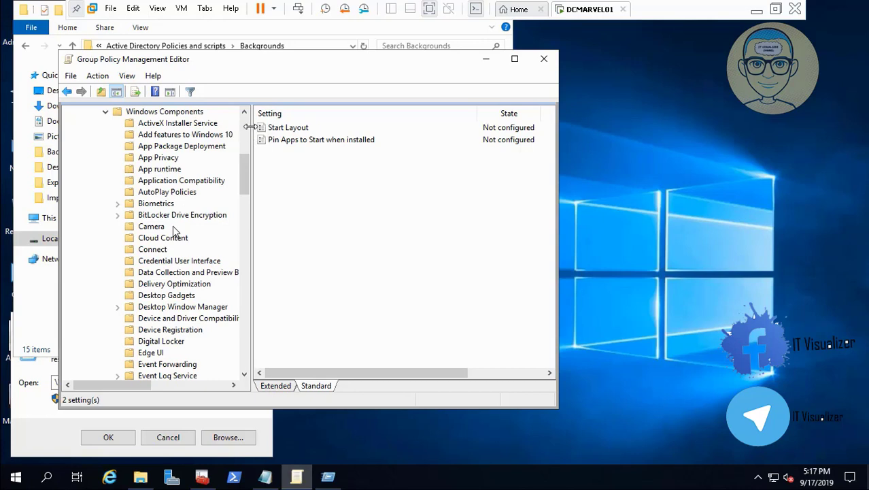
{"action": "scroll", "coordinate": [172, 225], "scroll_direction": "up", "scroll_amount": 7}
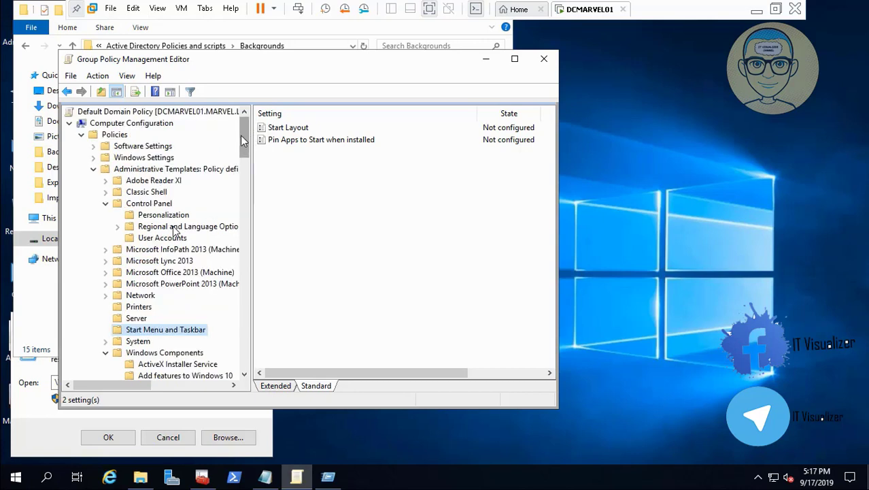
{"action": "left_click", "coordinate": [106, 353]}
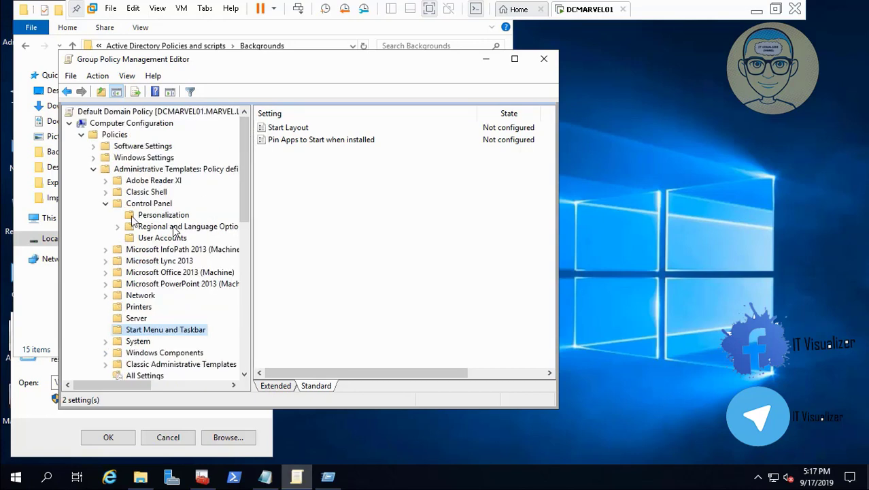
{"action": "left_click", "coordinate": [165, 204]}
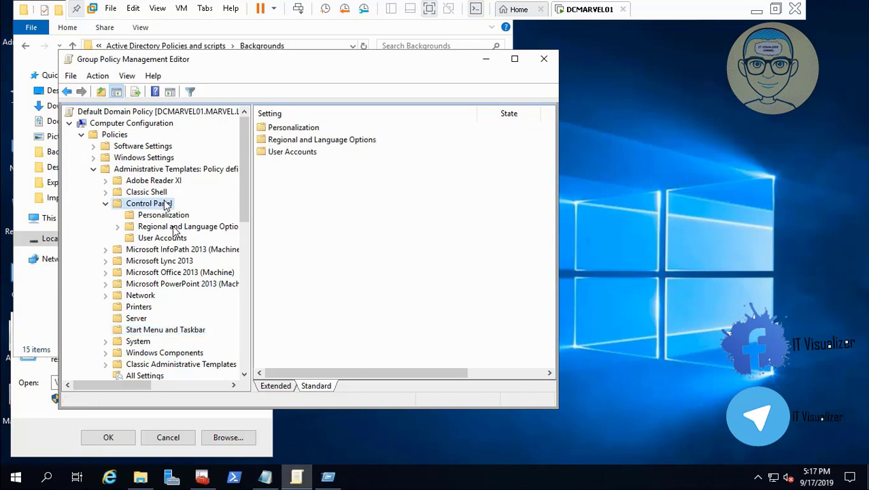
{"action": "left_click", "coordinate": [170, 215]}
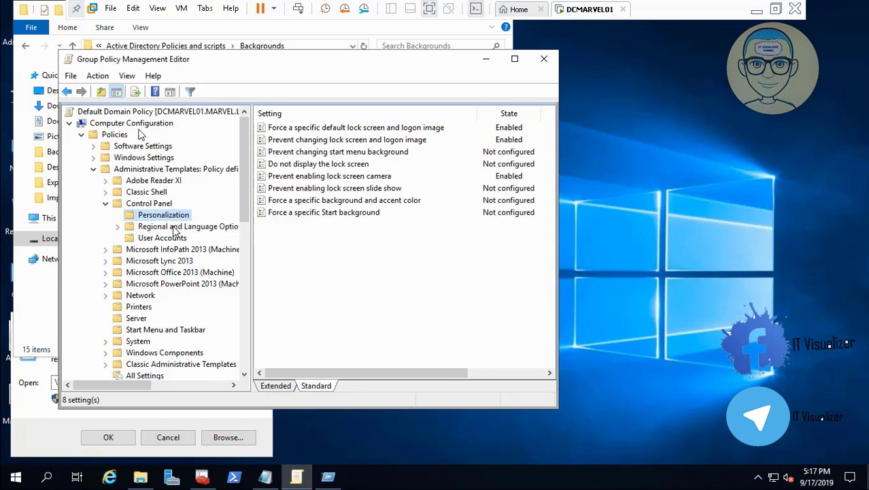
{"action": "left_click", "coordinate": [119, 136]}
{"action": "right_click", "coordinate": [118, 136]}
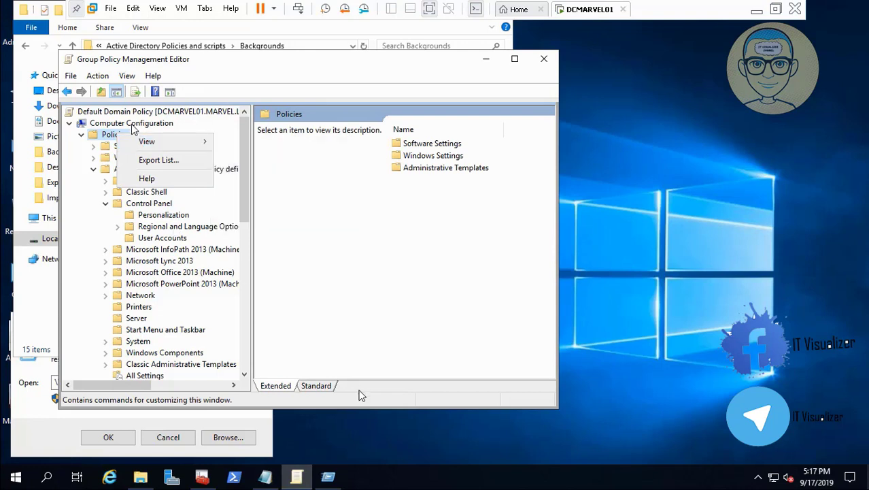
{"action": "left_click", "coordinate": [133, 125]}
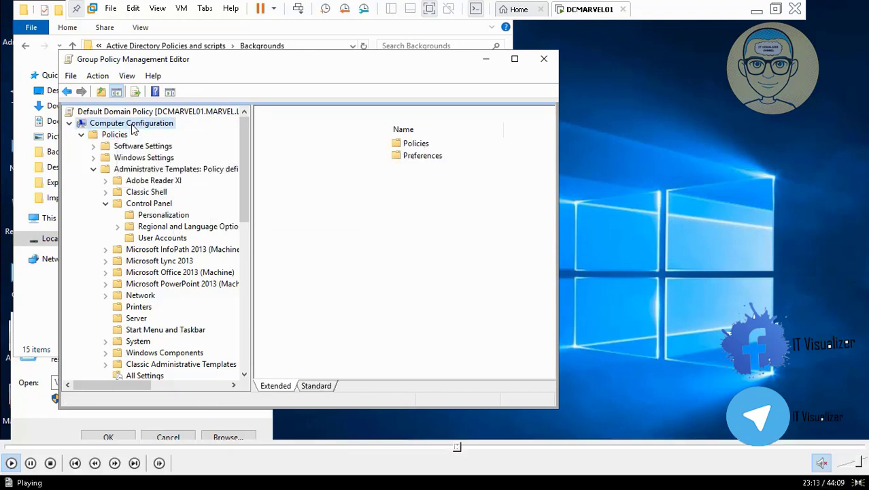
- Read the help text of the Screen saver timeout policy
{"action": "left_click", "coordinate": [461, 449]}
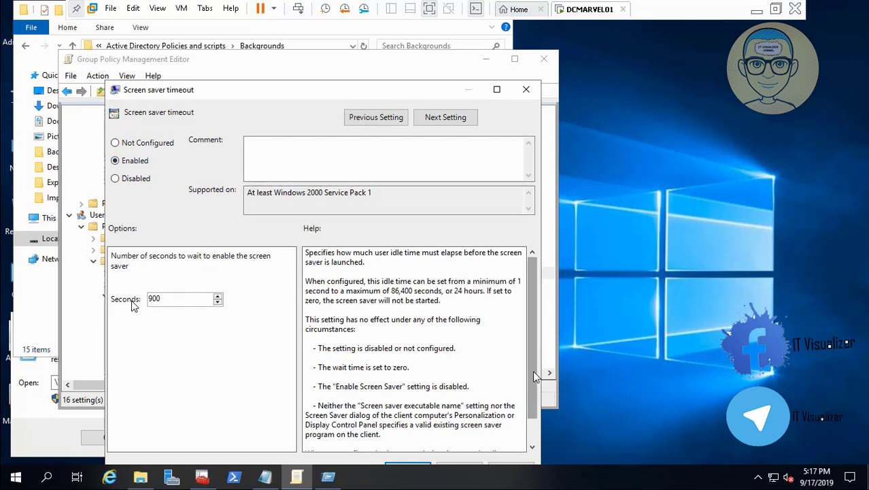
{"action": "scroll", "coordinate": [533, 370], "scroll_direction": "down", "scroll_amount": 2}
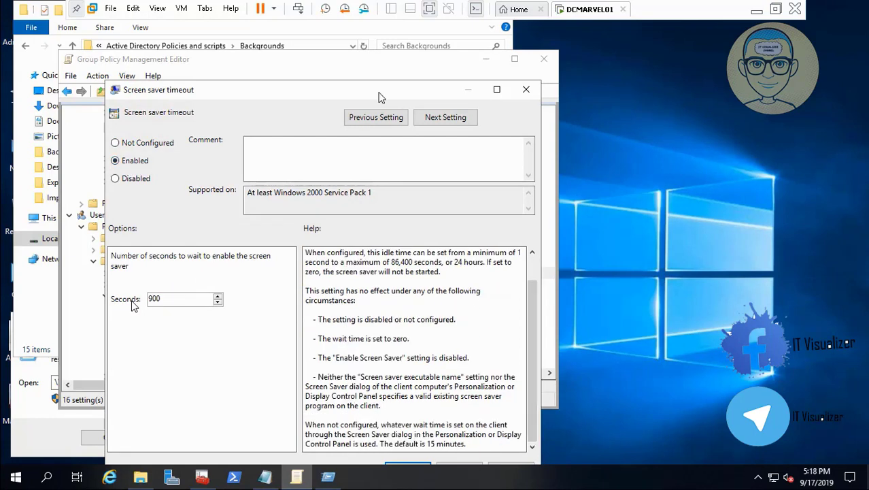
{"action": "left_click_drag", "start_coordinate": [374, 92], "coordinate": [364, 47]}
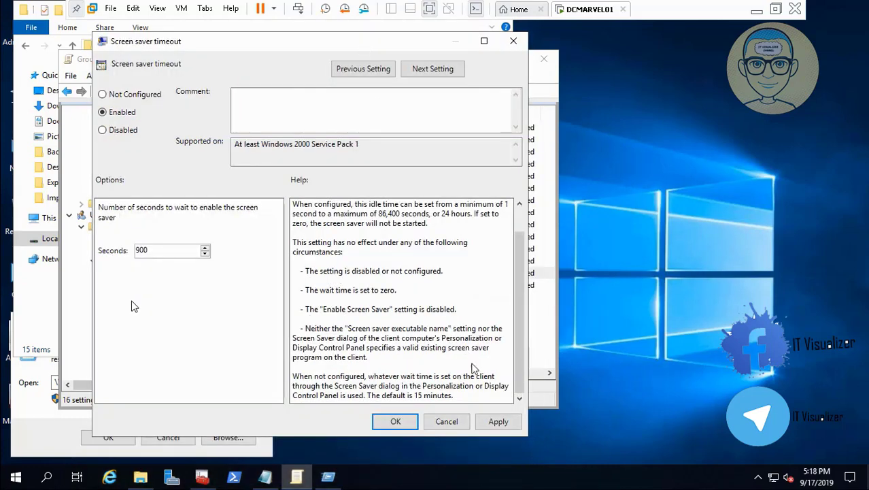
- Cancel the Screen saver timeout dialog and close the Group Policy Management Editor
{"action": "left_click", "coordinate": [453, 423]}
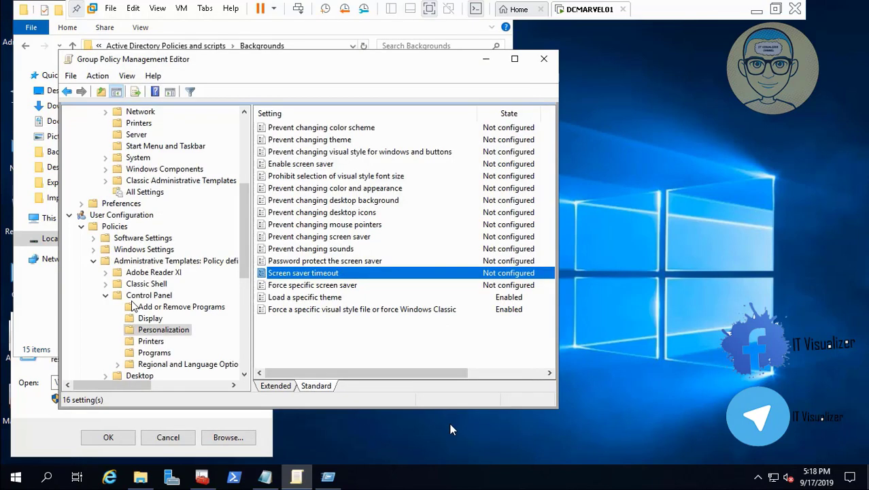
{"action": "left_click", "coordinate": [244, 373]}
{"action": "left_click", "coordinate": [244, 373]}
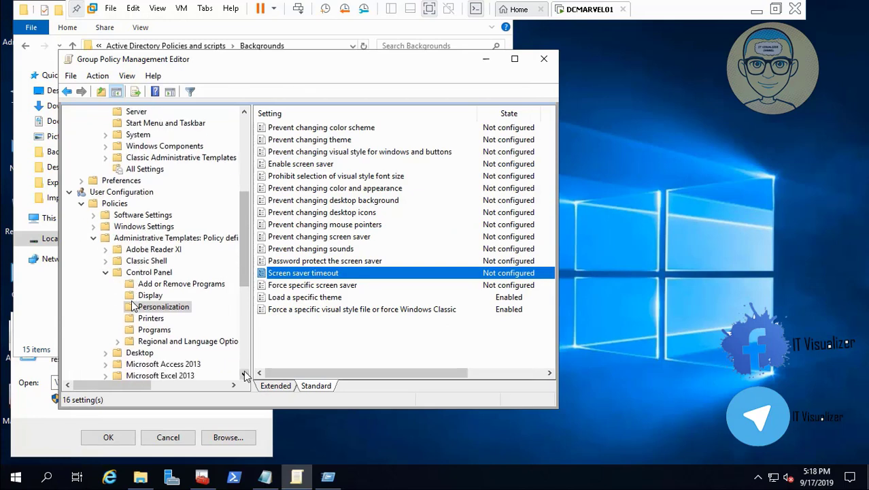
{"action": "left_click", "coordinate": [245, 373]}
{"action": "left_click", "coordinate": [244, 373]}
{"action": "left_click", "coordinate": [244, 373]}
{"action": "left_click", "coordinate": [244, 373]}
{"action": "left_click", "coordinate": [244, 373]}
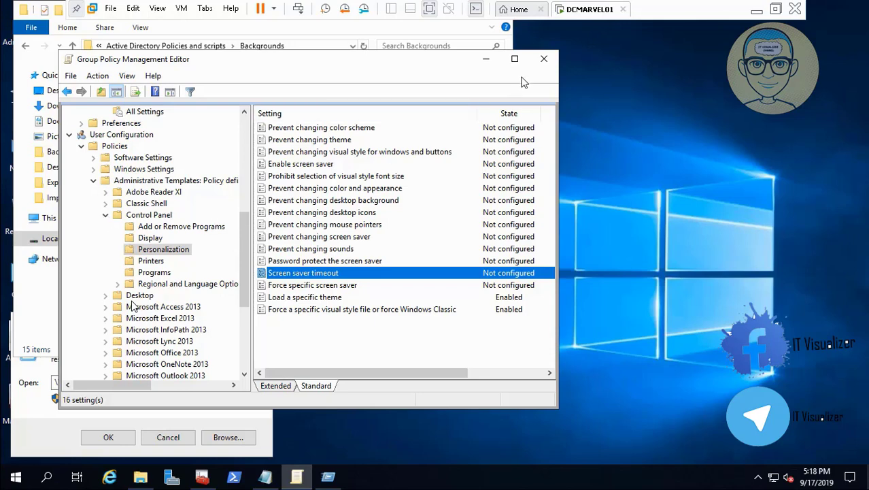
{"action": "left_click", "coordinate": [544, 58]}
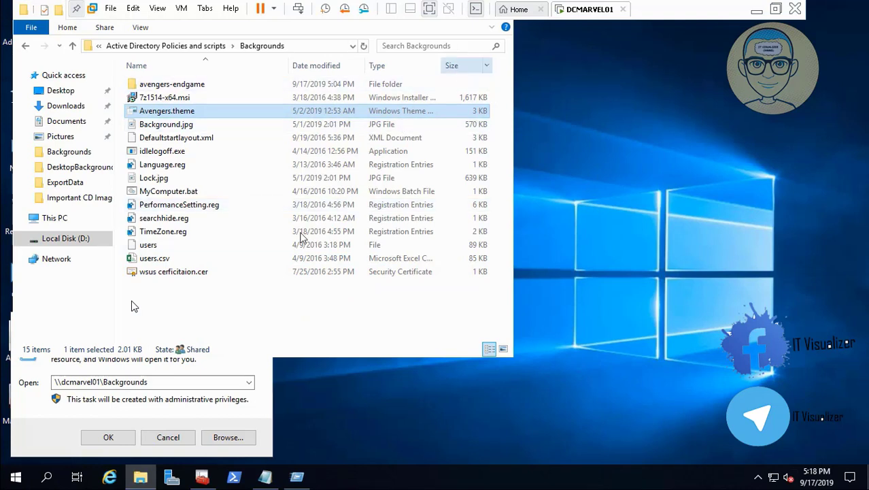
{"action": "left_click", "coordinate": [177, 439]}
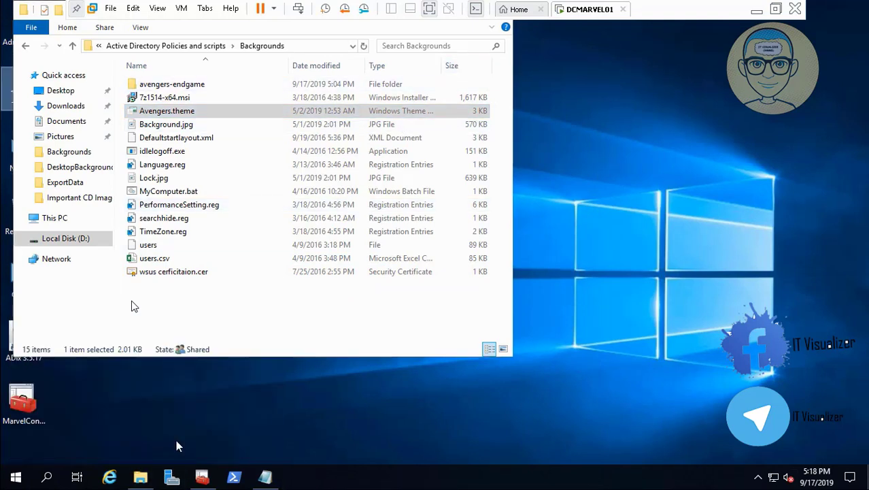
{"action": "left_click", "coordinate": [202, 479]}
{"action": "left_click", "coordinate": [112, 365]}
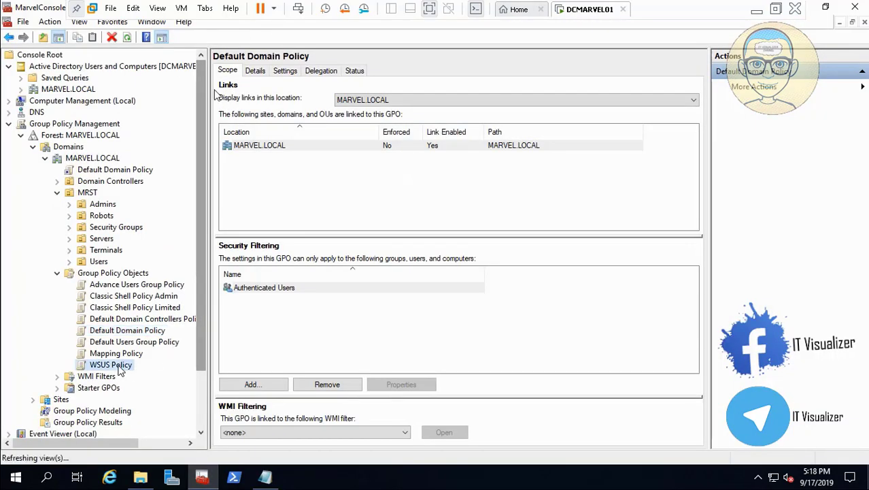
{"action": "right_click", "coordinate": [117, 366]}
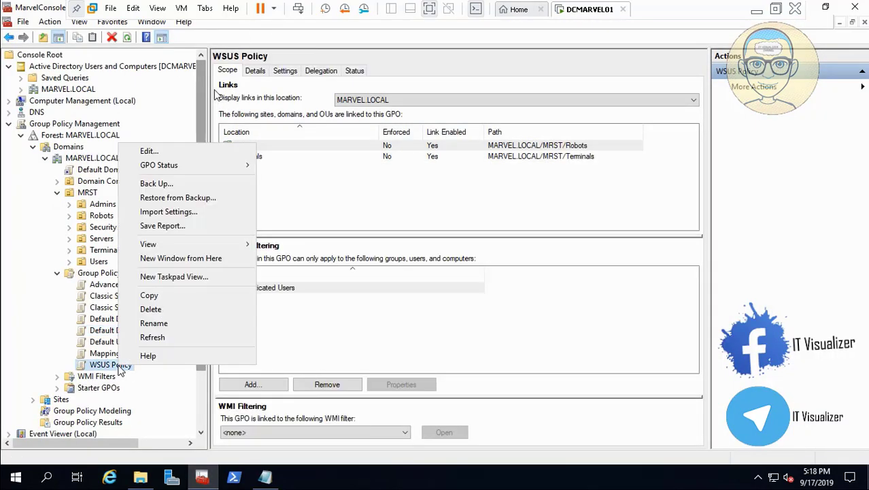
{"action": "left_click", "coordinate": [171, 151]}
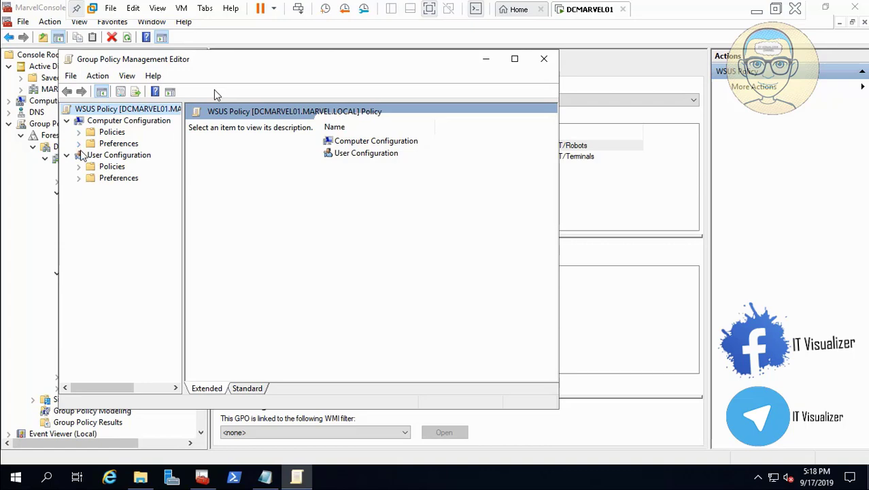
{"action": "left_click", "coordinate": [490, 448]}
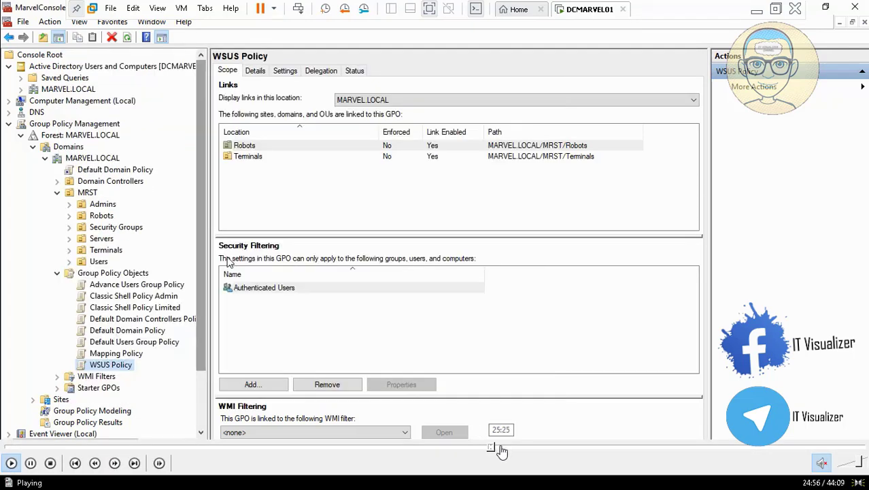
{"action": "left_click", "coordinate": [504, 450]}
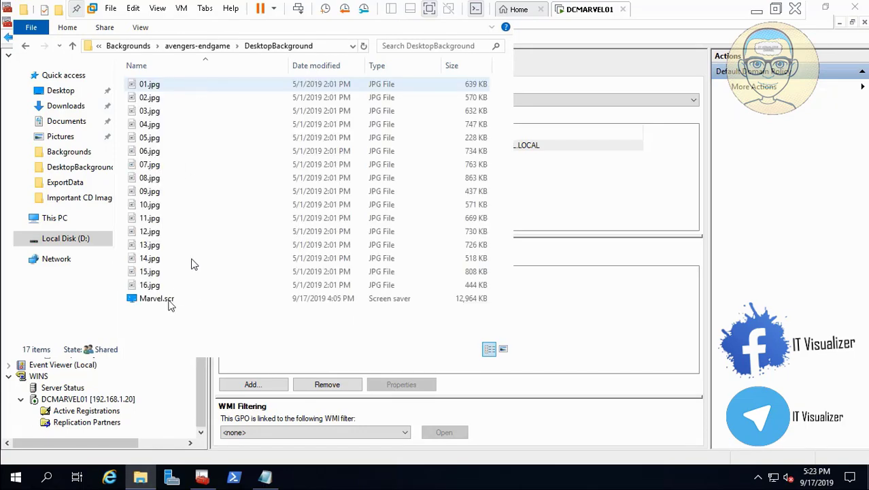
- Copy Marvel.scr from the avengers-endgame DesktopBackground folder and paste it into the Backgrounds share folder
{"action": "left_click", "coordinate": [170, 303]}
{"action": "right_click", "coordinate": [170, 303]}
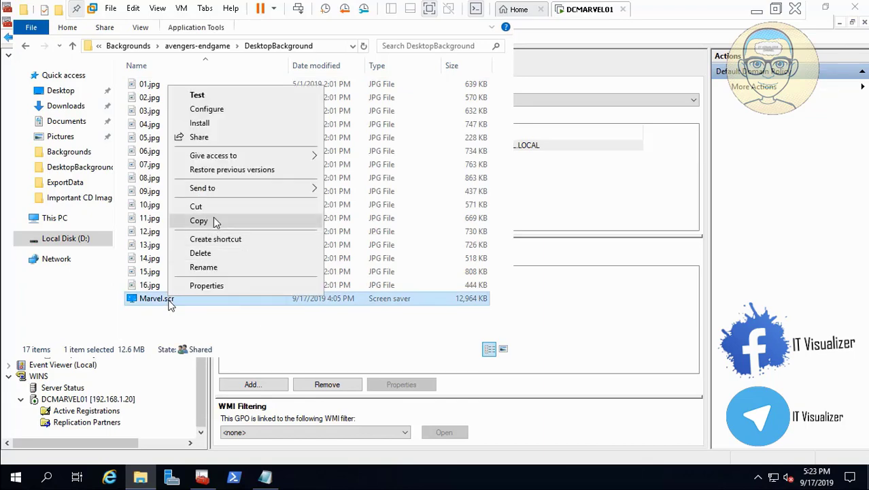
{"action": "left_click", "coordinate": [214, 221]}
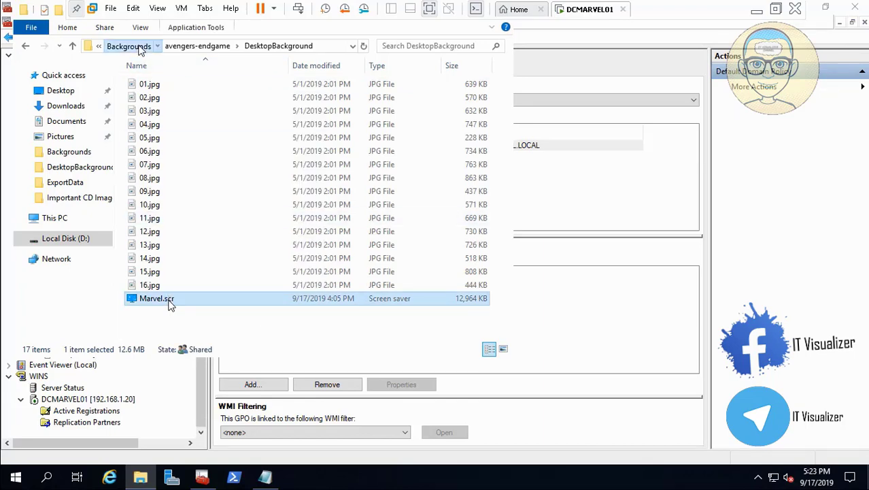
{"action": "left_click", "coordinate": [128, 45]}
{"action": "right_click", "coordinate": [171, 306]}
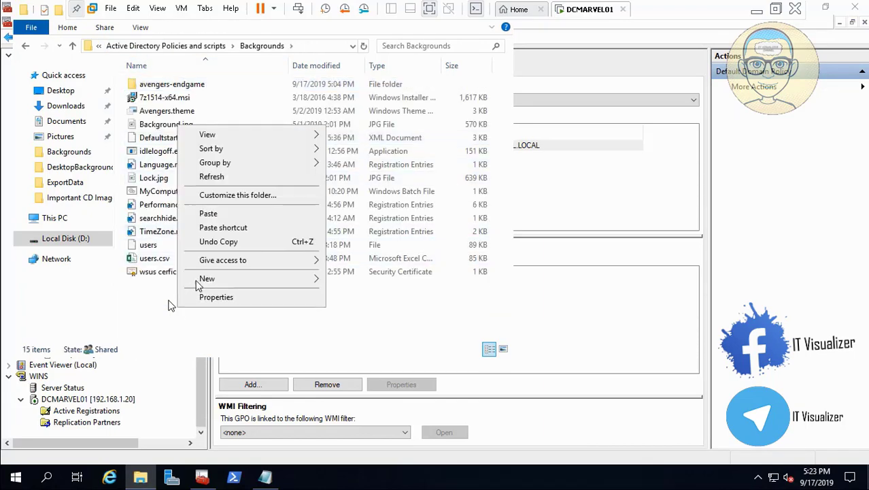
{"action": "left_click", "coordinate": [216, 214]}
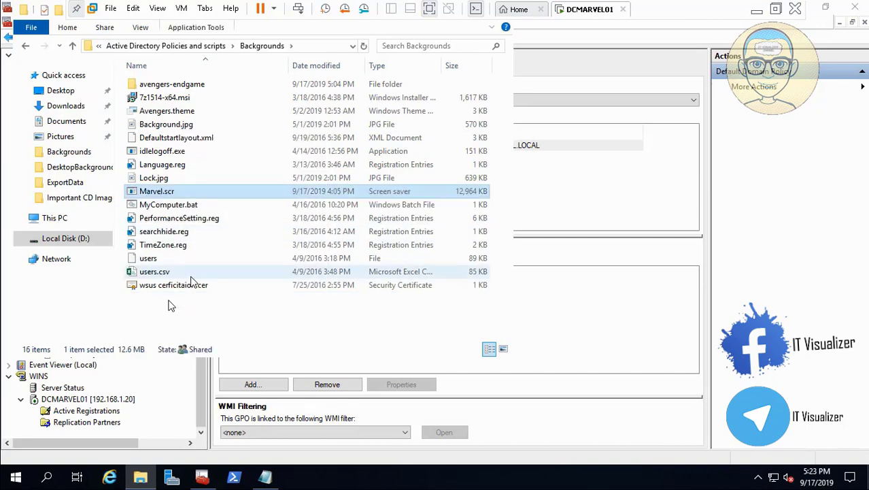
- Select the Marvel.scr file name text in the Backgrounds folder
{"action": "right_click", "coordinate": [166, 194]}
{"action": "key", "text": "Escape"}
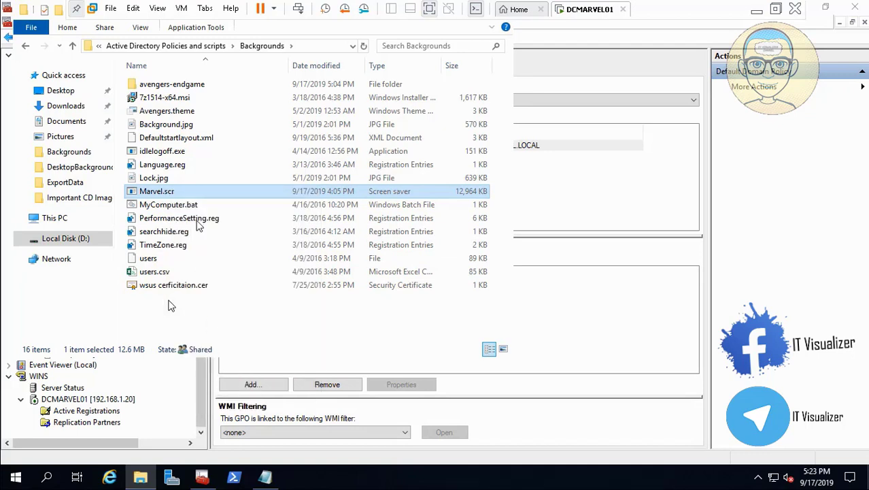
{"action": "left_click", "coordinate": [179, 193]}
{"action": "left_click_drag", "start_coordinate": [178, 193], "coordinate": [139, 194]}
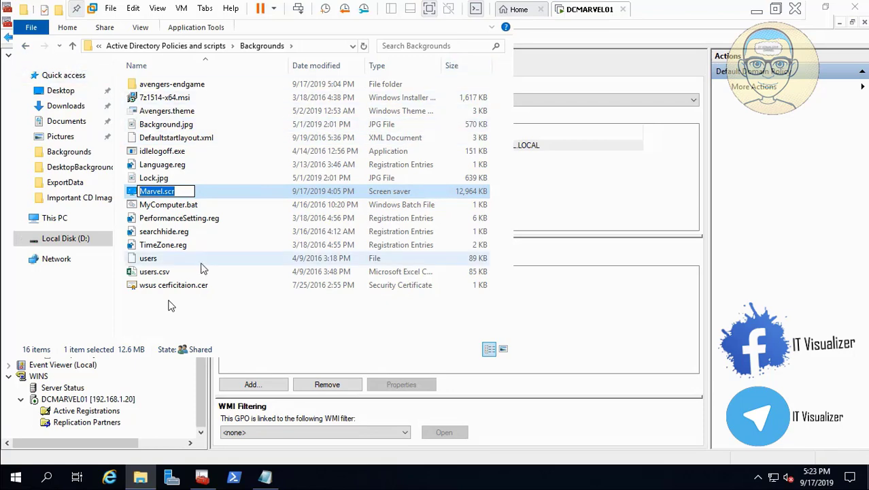
- Open Default Domain Policy for editing and expand User Configuration Policies Administrative Templates
{"action": "left_click", "coordinate": [598, 318]}
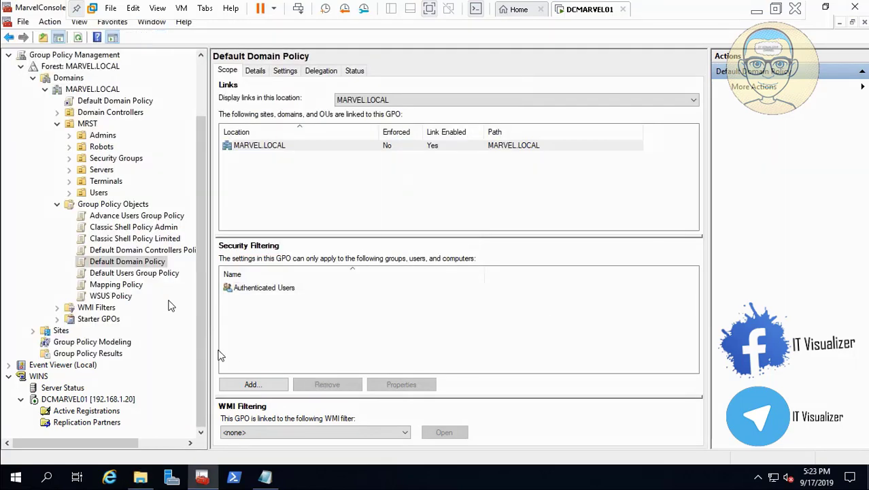
{"action": "right_click", "coordinate": [143, 260]}
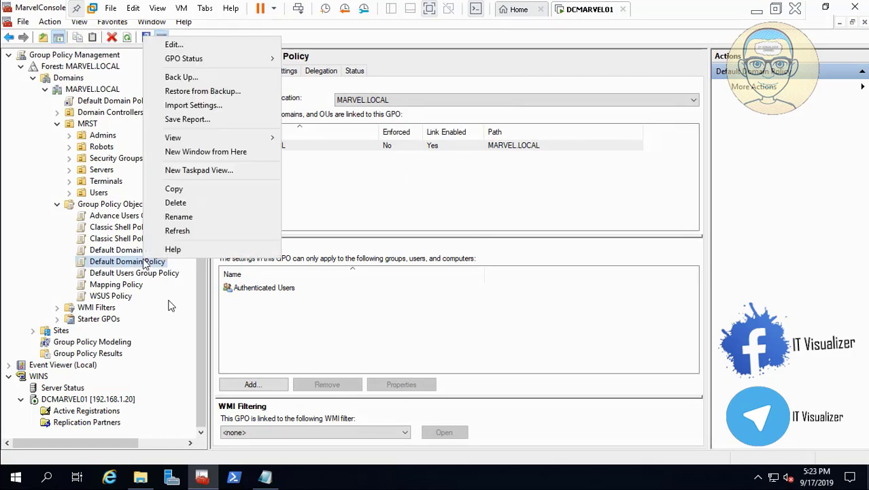
{"action": "left_click", "coordinate": [184, 44]}
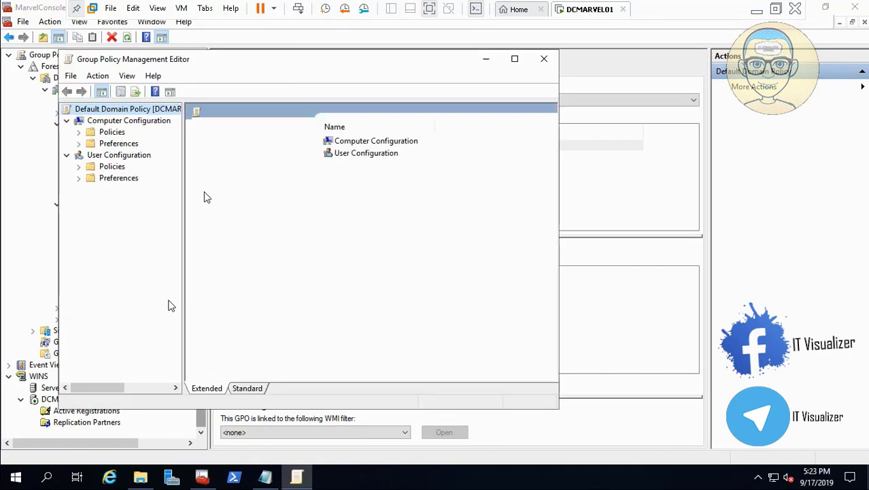
{"action": "left_click", "coordinate": [78, 167]}
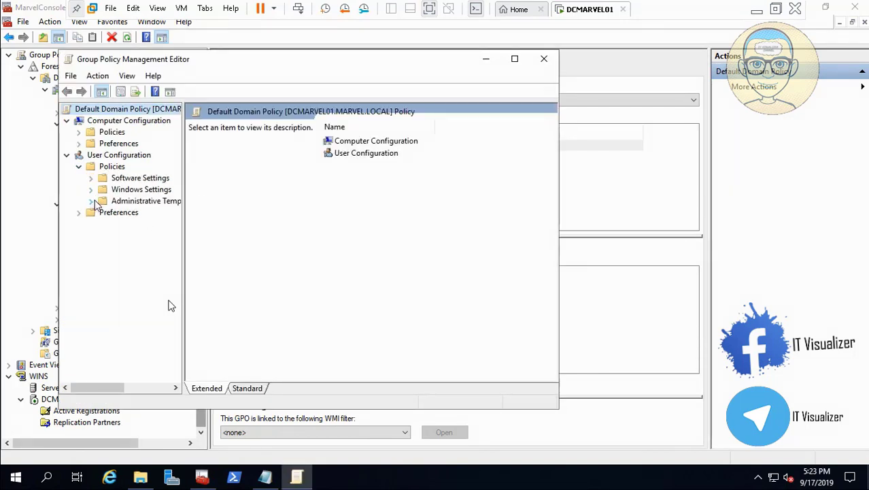
{"action": "left_click", "coordinate": [96, 202]}
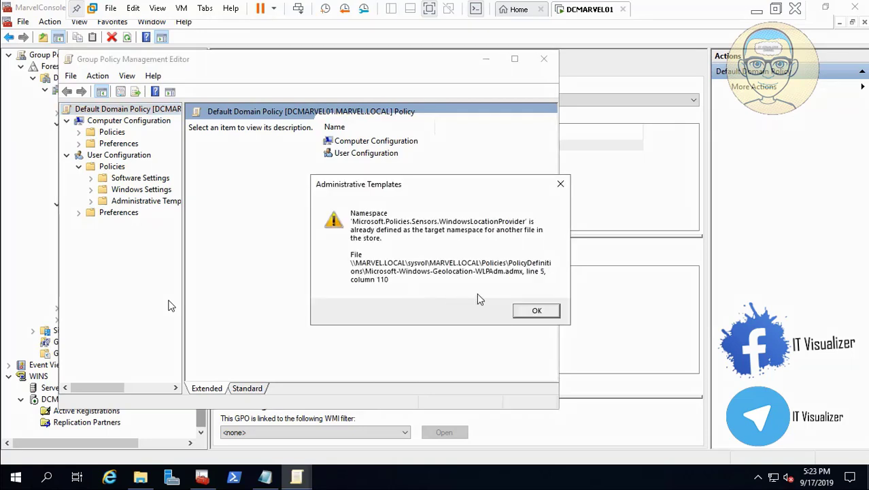
{"action": "left_click", "coordinate": [537, 311]}
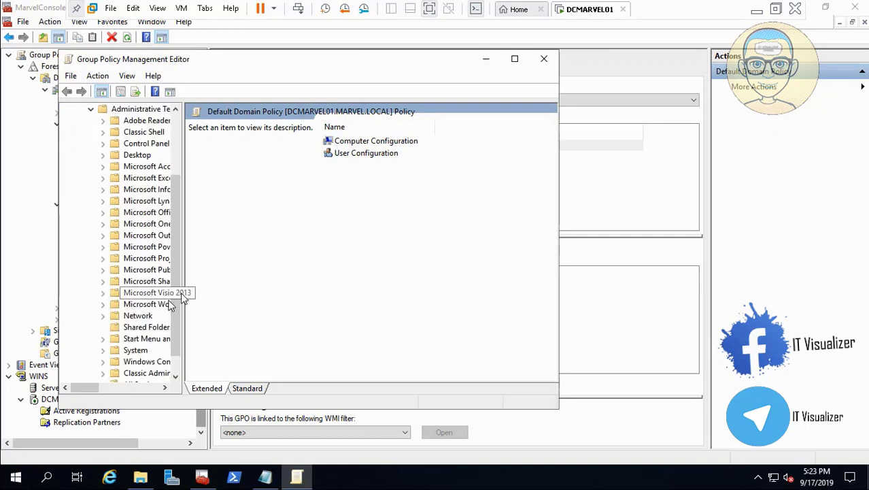
{"action": "mouse_move", "coordinate": [34, 464]}
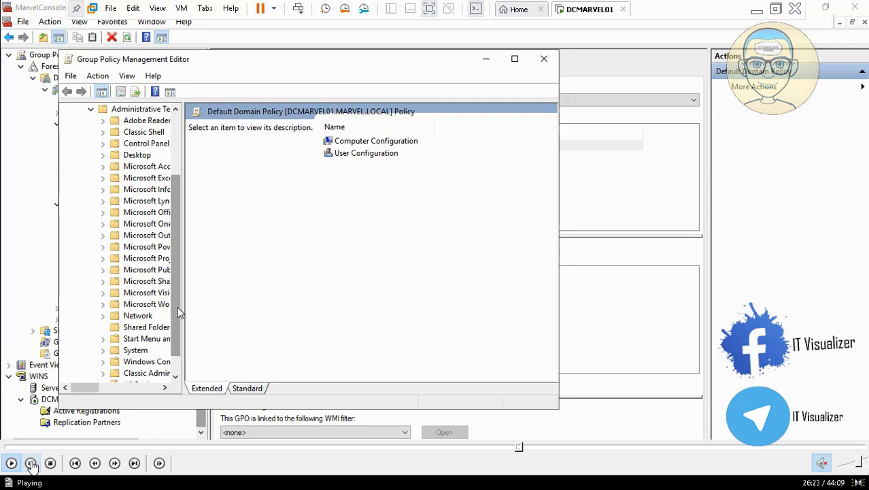
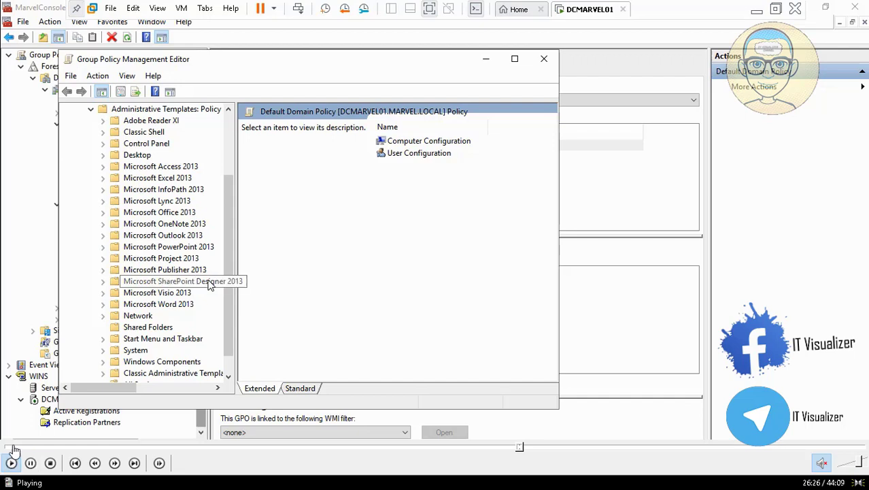
- Under User Configuration Control Panel Personalization, enable Force specific screen saver and paste Marvel.scr as the executable name
{"action": "left_click", "coordinate": [103, 144]}
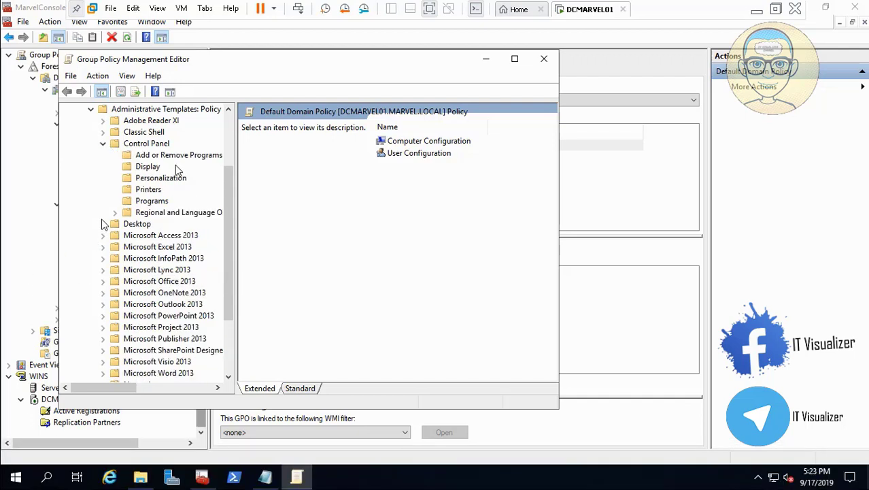
{"action": "left_click", "coordinate": [152, 160]}
{"action": "left_click", "coordinate": [159, 178]}
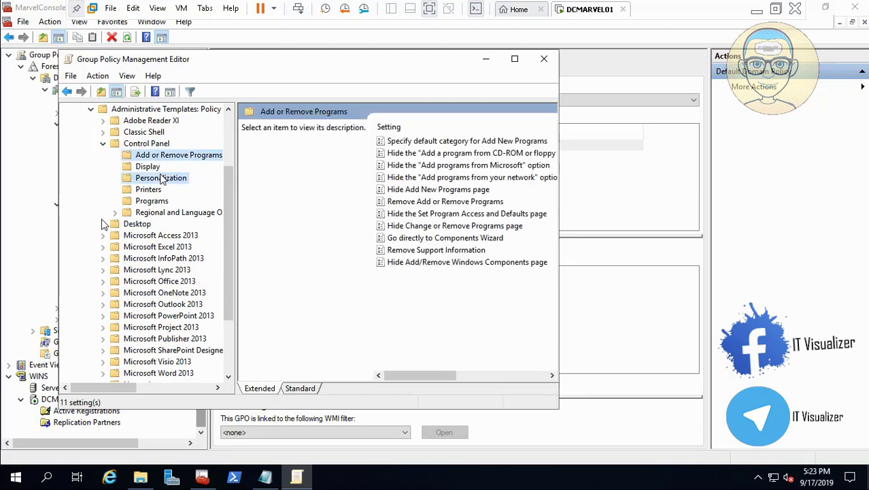
{"action": "left_click", "coordinate": [155, 170]}
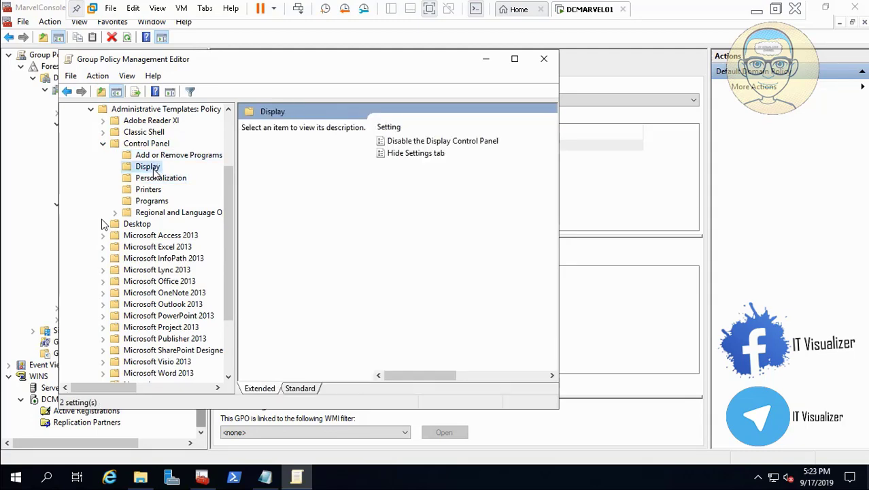
{"action": "left_click", "coordinate": [163, 183]}
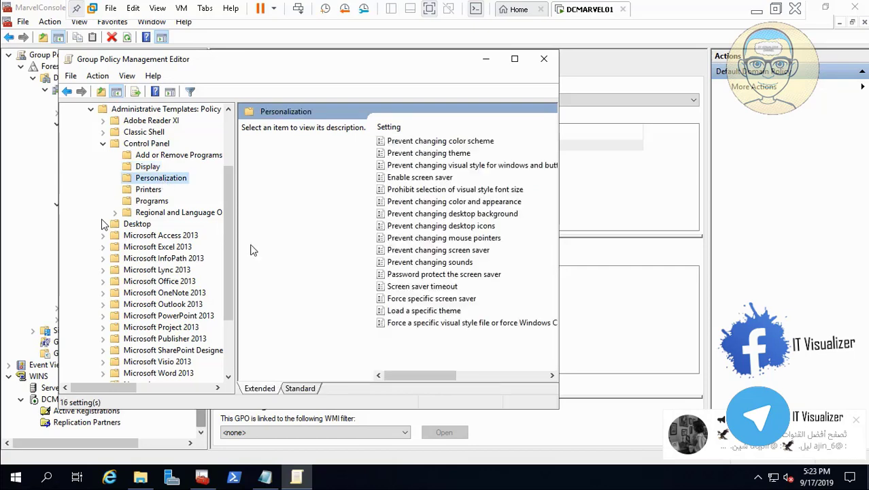
{"action": "left_click", "coordinate": [305, 388]}
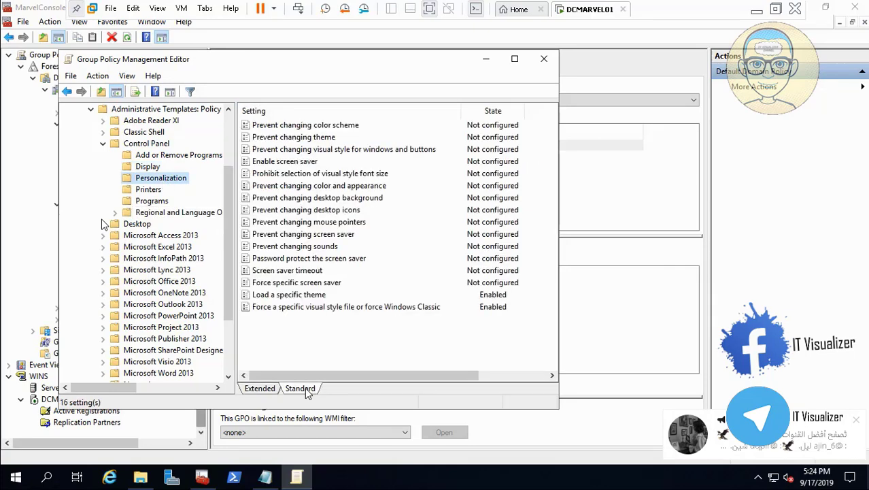
{"action": "double_click", "coordinate": [305, 285]}
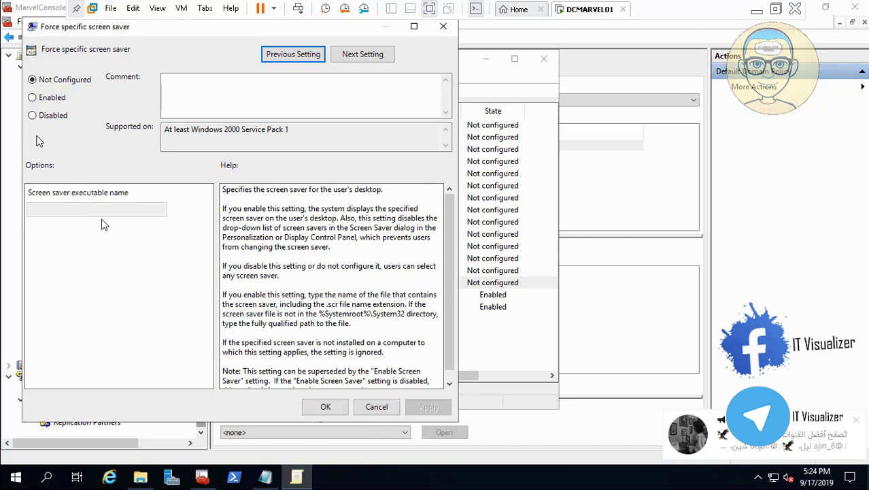
{"action": "left_click", "coordinate": [34, 97]}
{"action": "left_click", "coordinate": [63, 211]}
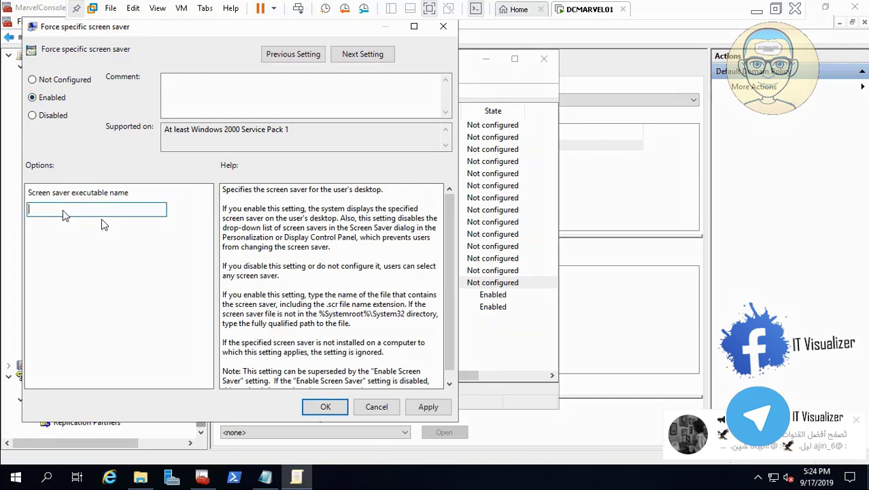
{"action": "type", "text": "Marvel.scr"}
- Open Run to retrieve the Backgrounds share path, set the screen saver name to \\dcmarvel01\Backgrounds\Marvel.scr, and apply
{"action": "right_click", "coordinate": [16, 476]}
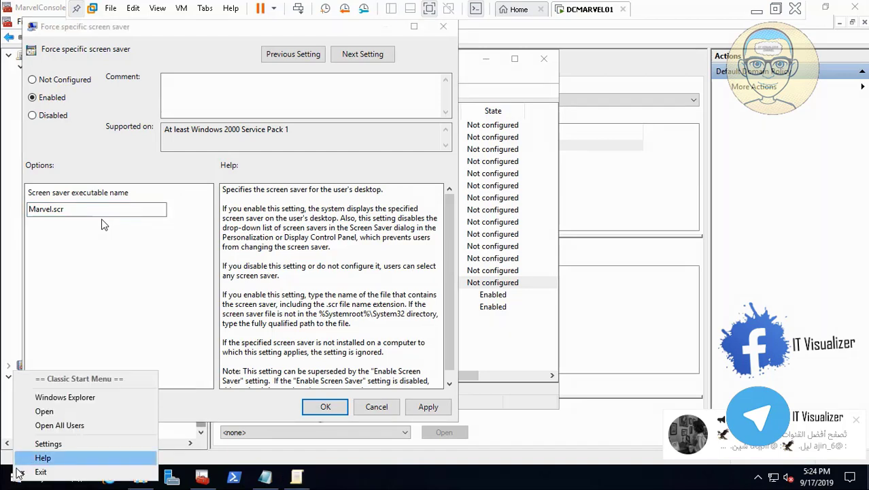
{"action": "left_click", "coordinate": [16, 477]}
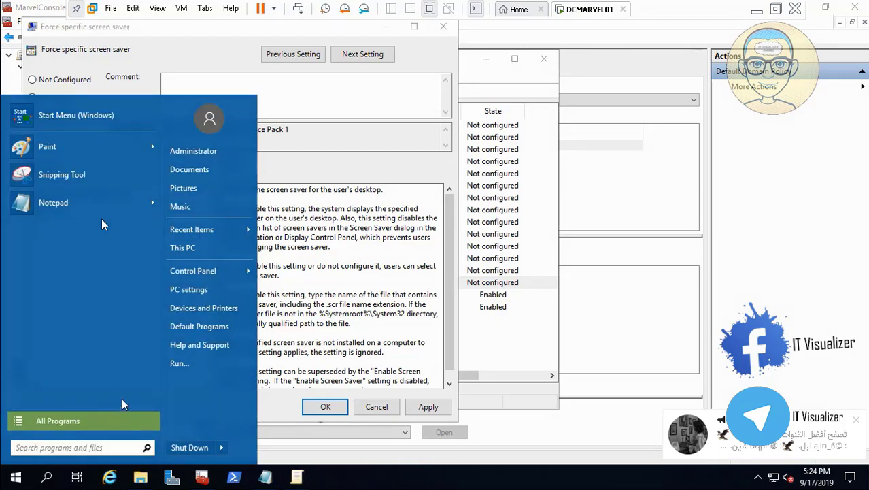
{"action": "left_click", "coordinate": [181, 372]}
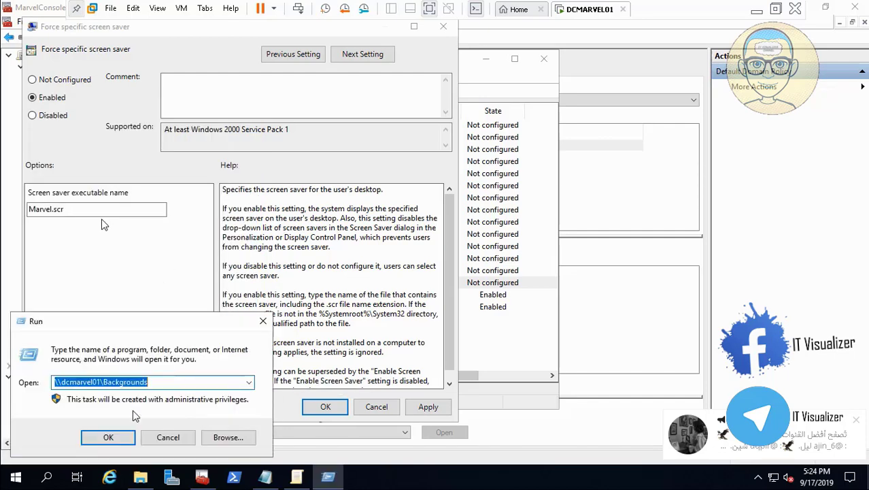
{"action": "left_click", "coordinate": [31, 210]}
{"action": "type", "text": "\\\\dcmarvel01\\Backgrounds"}
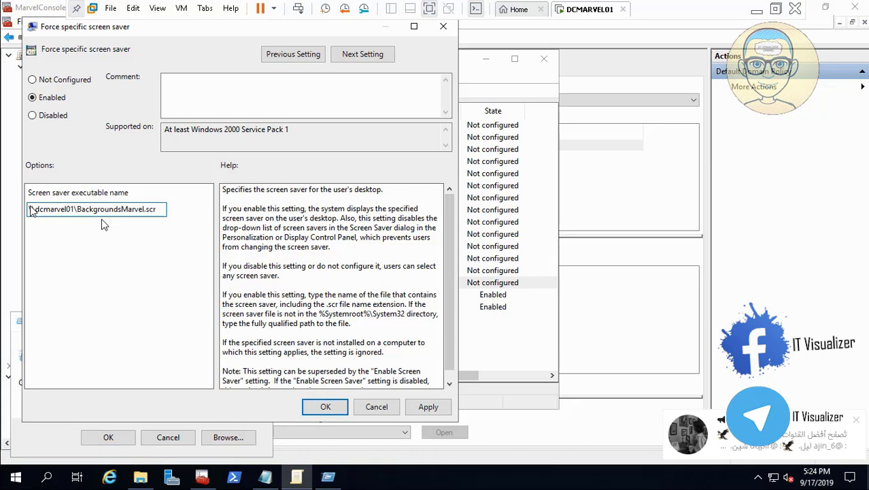
{"action": "type", "text": "\\\\"}
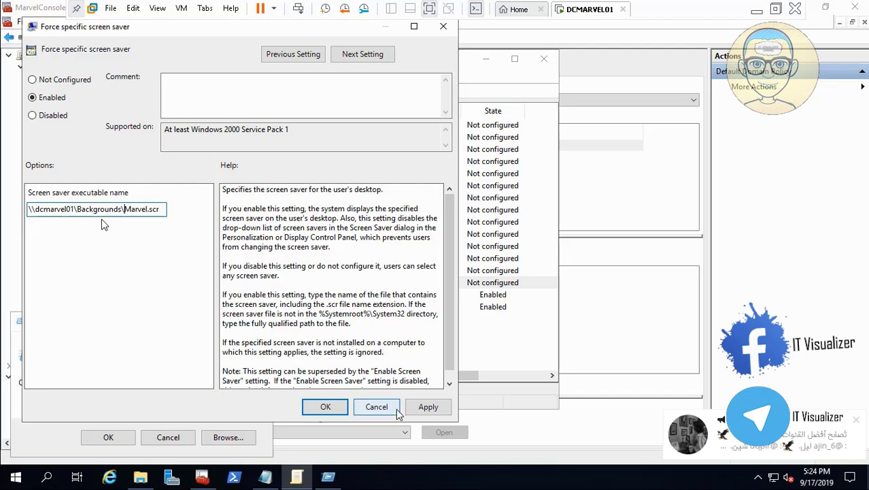
{"action": "left_click", "coordinate": [421, 411]}
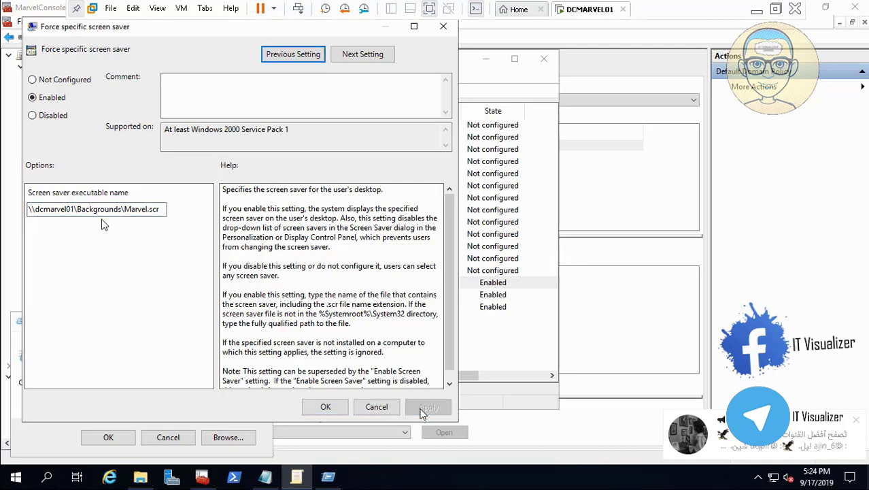
{"action": "left_click", "coordinate": [325, 406]}
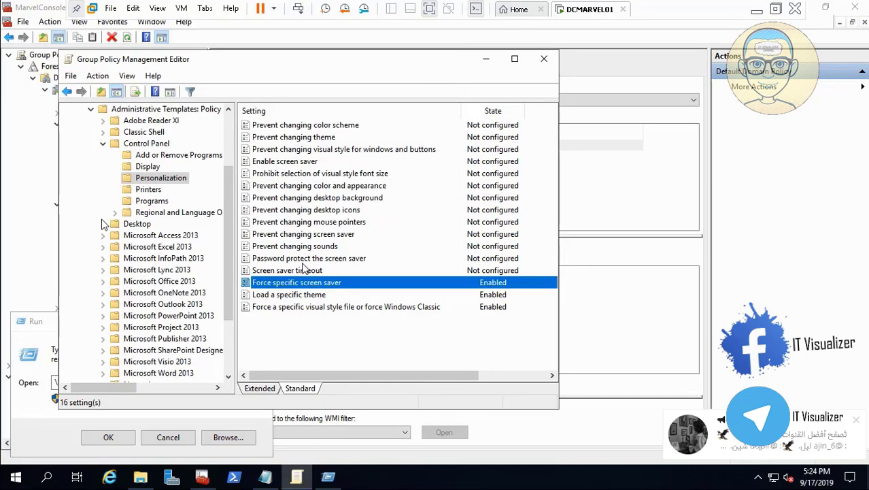
- Enable the Screen saver timeout policy with 900 seconds and apply it
{"action": "double_click", "coordinate": [306, 272]}
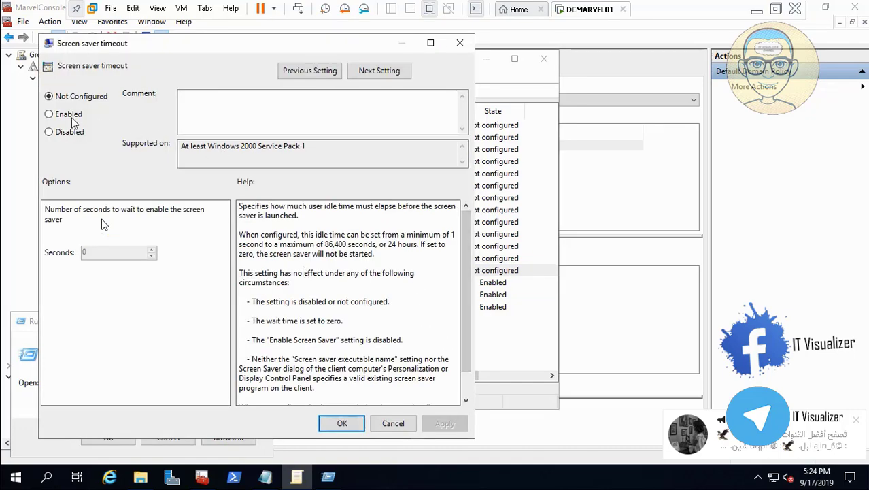
{"action": "left_click", "coordinate": [49, 114]}
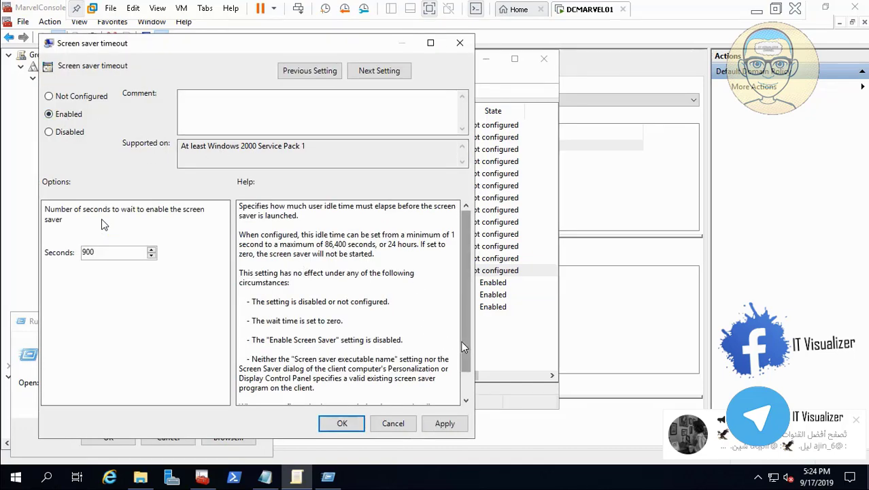
{"action": "left_click_drag", "start_coordinate": [466, 366], "coordinate": [478, 386]}
{"action": "left_click", "coordinate": [445, 423]}
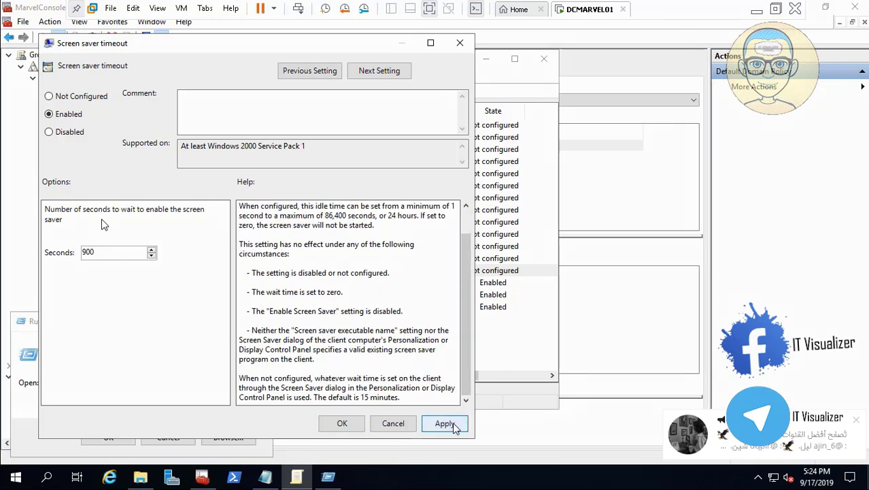
{"action": "left_click", "coordinate": [343, 422]}
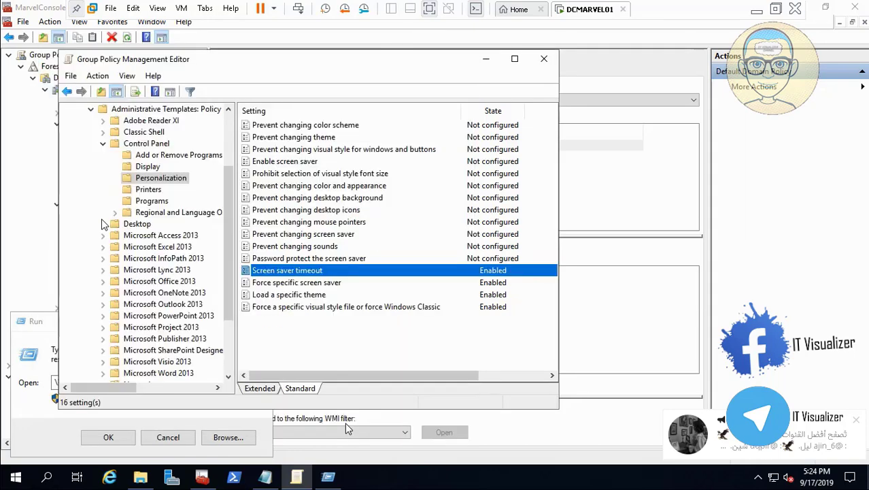
- Enable the Prevent changing screen saver policy and apply it
{"action": "left_click", "coordinate": [336, 234]}
{"action": "double_click", "coordinate": [335, 234]}
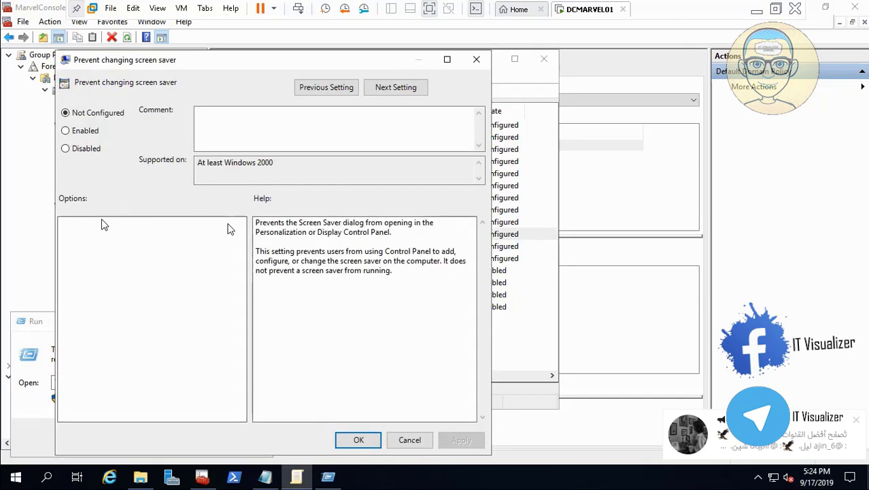
{"action": "left_click", "coordinate": [83, 134]}
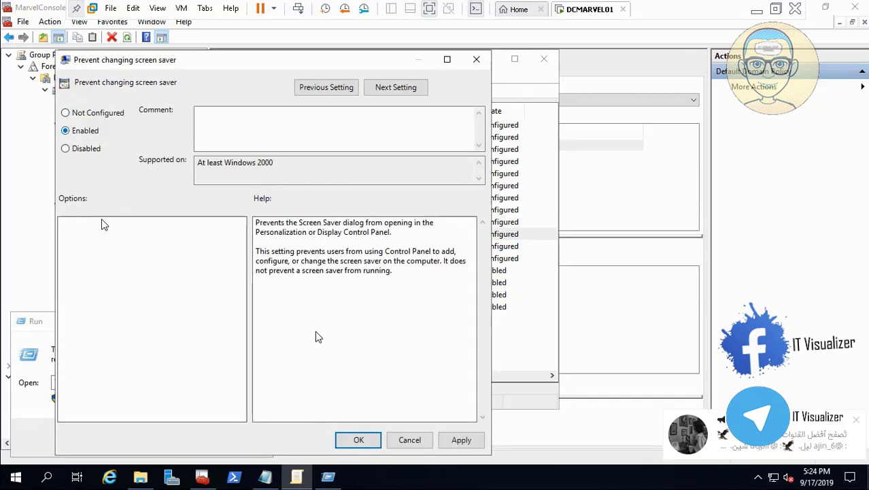
{"action": "left_click", "coordinate": [461, 441]}
{"action": "left_click", "coordinate": [365, 442]}
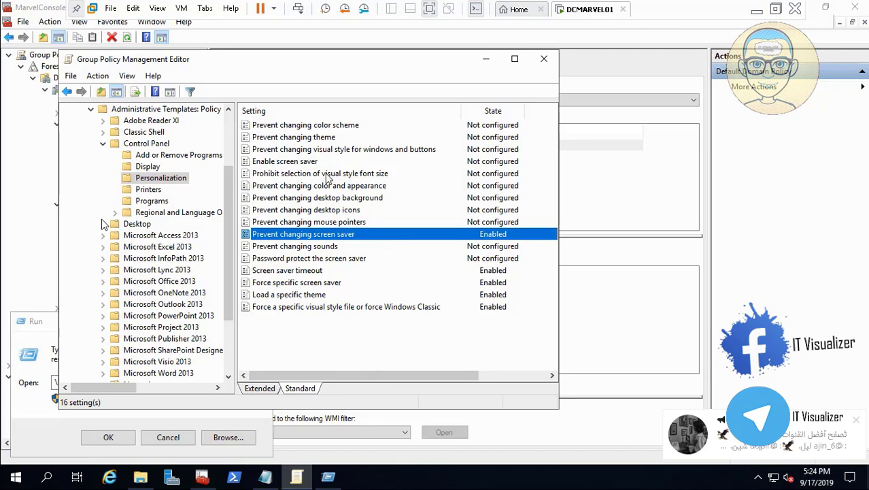
- Enable the Enable screen saver policy and apply it
{"action": "double_click", "coordinate": [307, 162]}
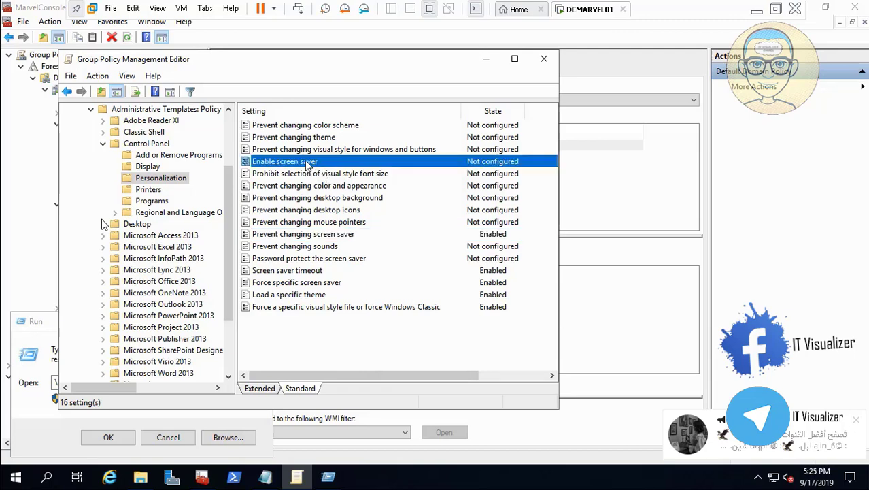
{"action": "left_click", "coordinate": [101, 151]}
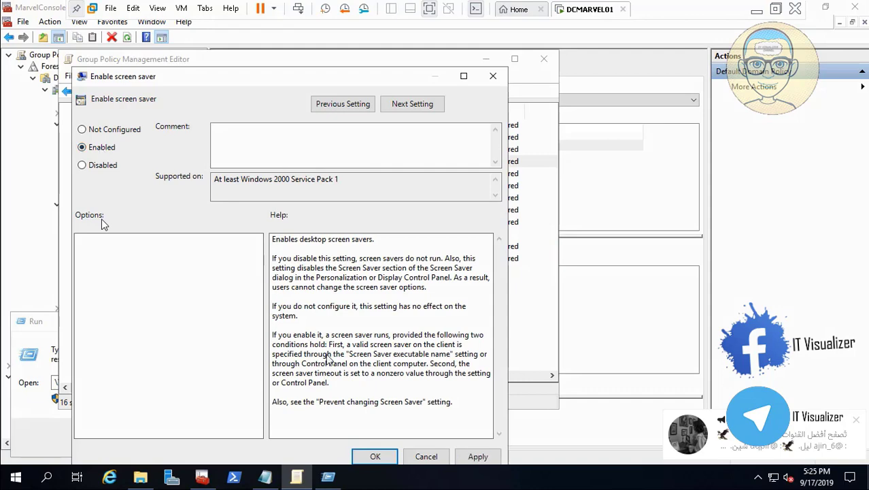
{"action": "left_click", "coordinate": [480, 459]}
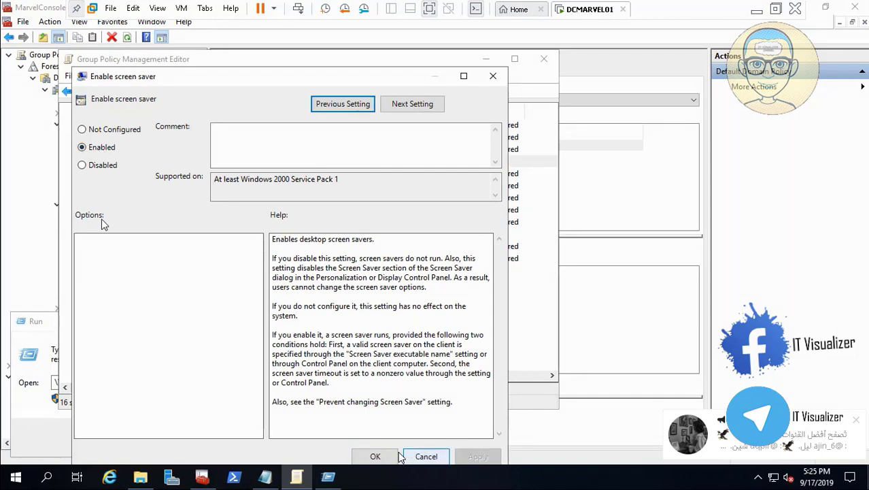
{"action": "left_click", "coordinate": [375, 456]}
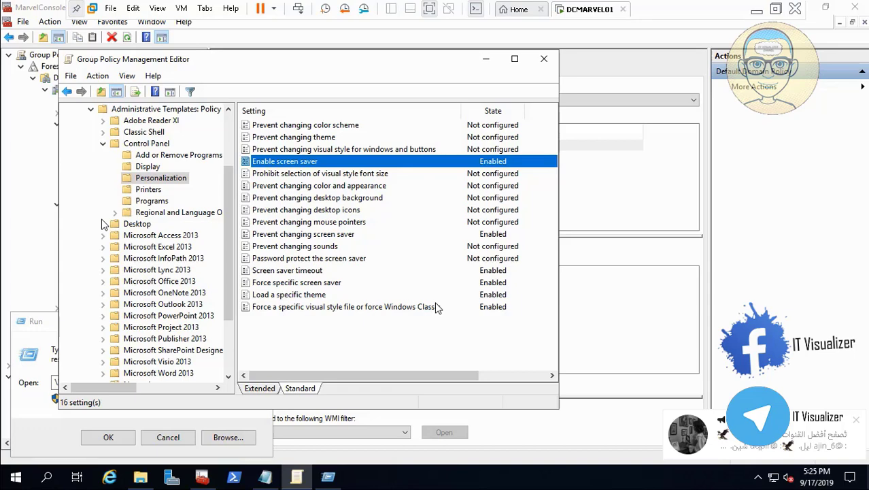
- Examine the lock screen policies under Computer Configuration Control Panel Personalization, then return to User Configuration Personalization
{"action": "left_click", "coordinate": [231, 143]}
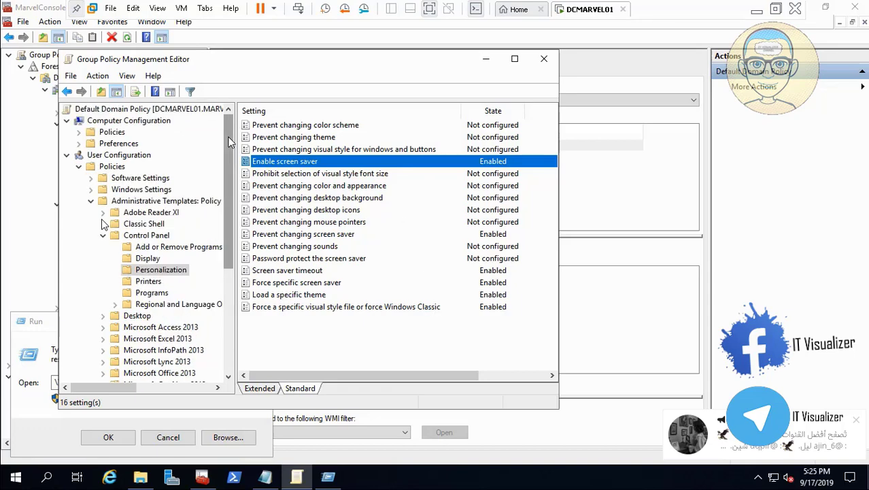
{"action": "left_click", "coordinate": [79, 132]}
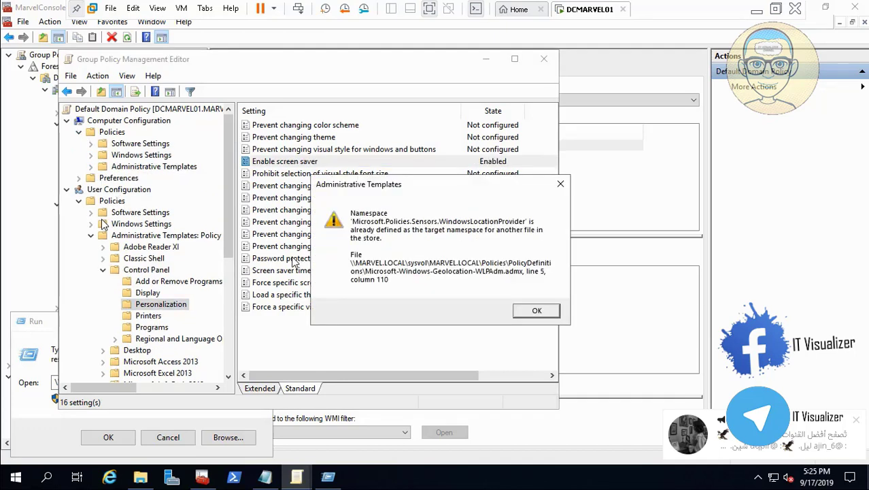
{"action": "key", "text": "Return"}
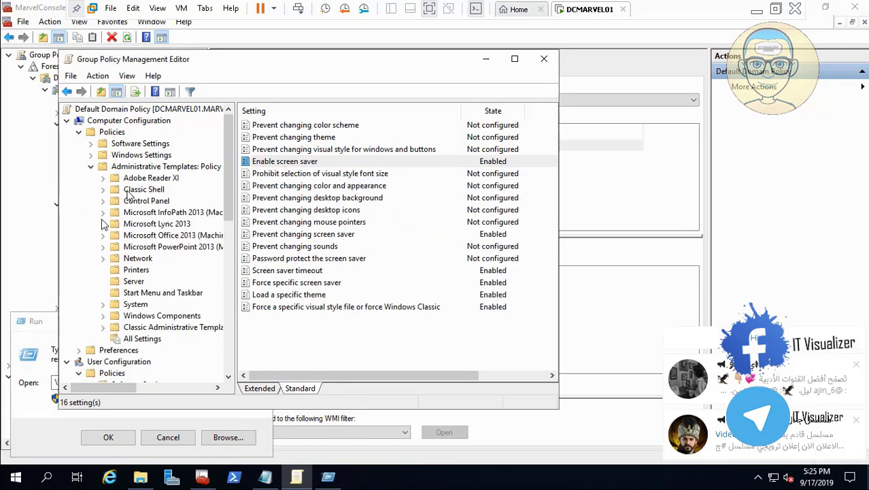
{"action": "left_click", "coordinate": [103, 201]}
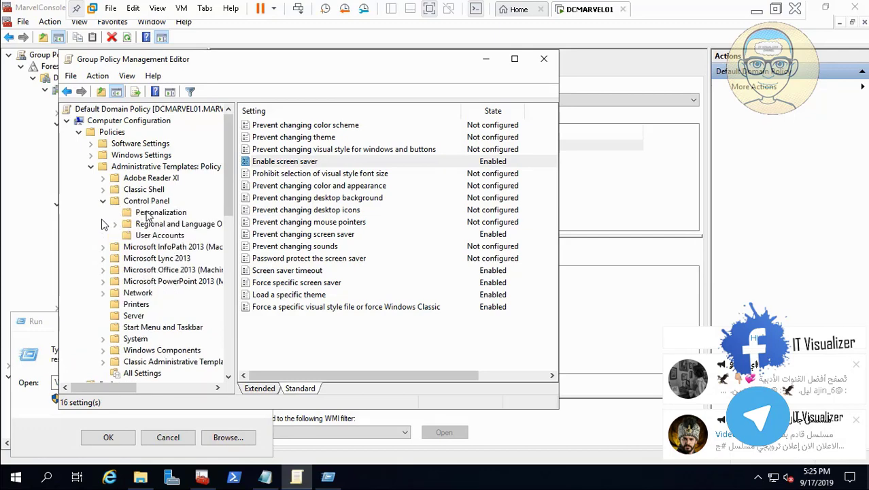
{"action": "left_click", "coordinate": [152, 214]}
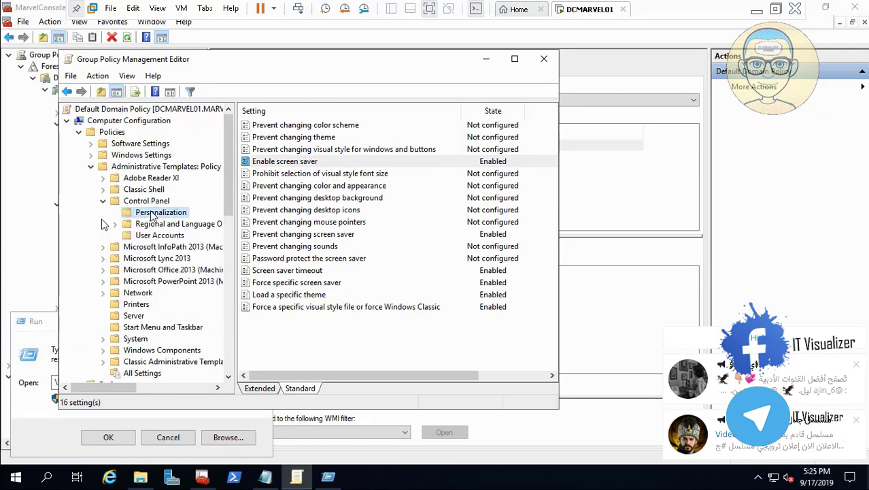
{"action": "left_click", "coordinate": [300, 390]}
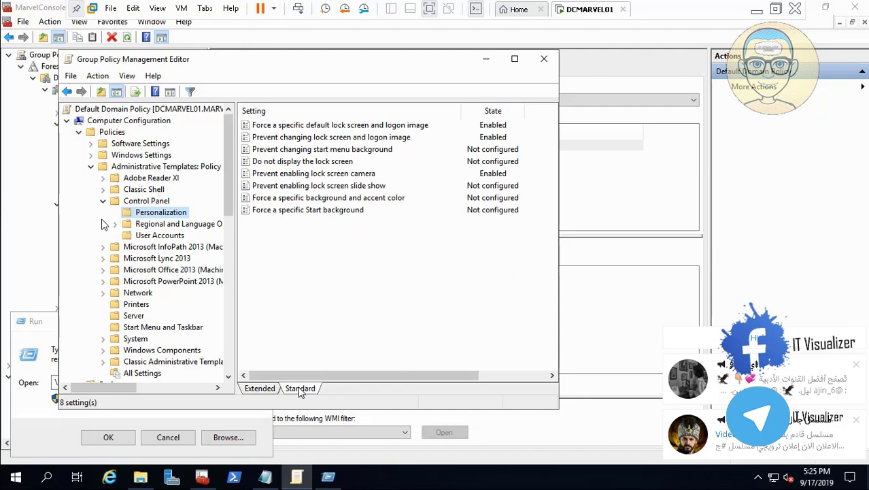
{"action": "left_click", "coordinate": [230, 364]}
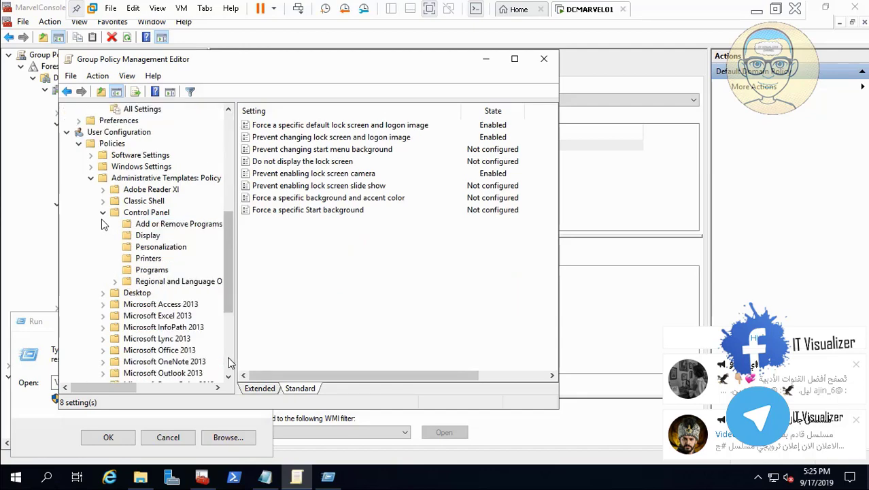
{"action": "left_click", "coordinate": [172, 249]}
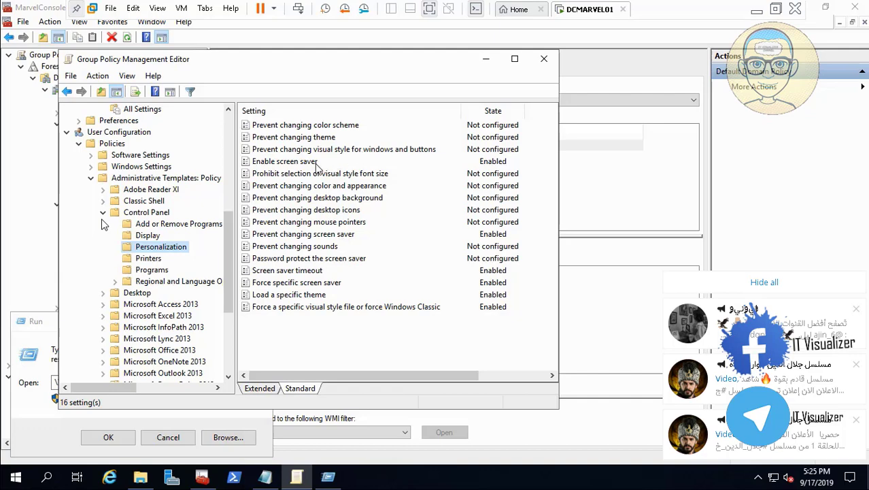
- Enable the Password protect the screen saver policy and apply it
{"action": "double_click", "coordinate": [334, 259]}
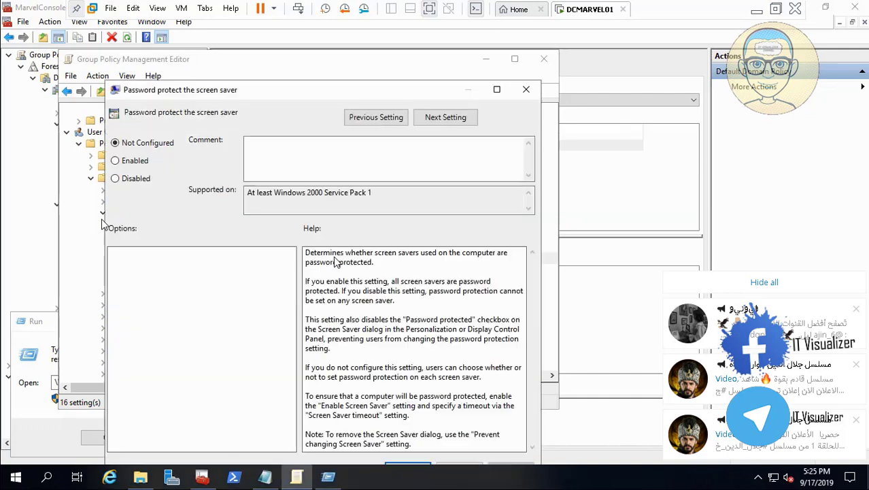
{"action": "left_click", "coordinate": [126, 163]}
{"action": "left_click", "coordinate": [504, 470]}
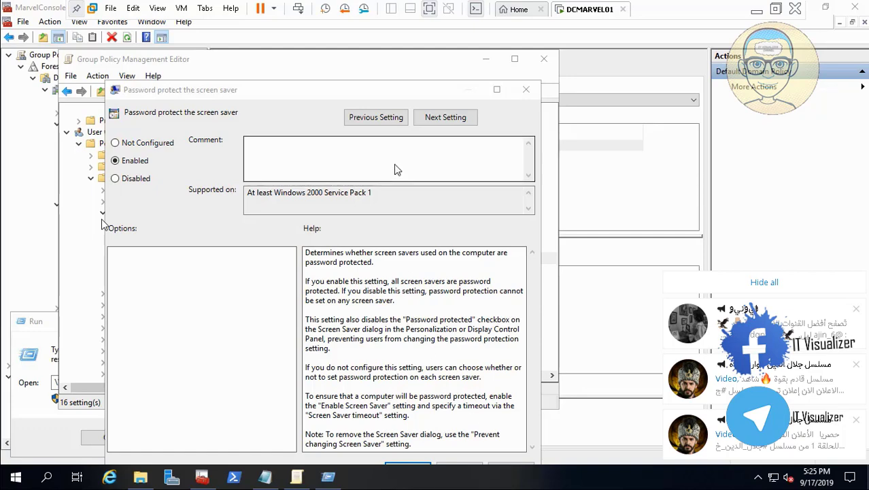
- Apply and close the Password protect the screen saver policy settings
{"action": "left_click_drag", "start_coordinate": [334, 96], "coordinate": [318, 62]}
{"action": "left_click", "coordinate": [492, 436]}
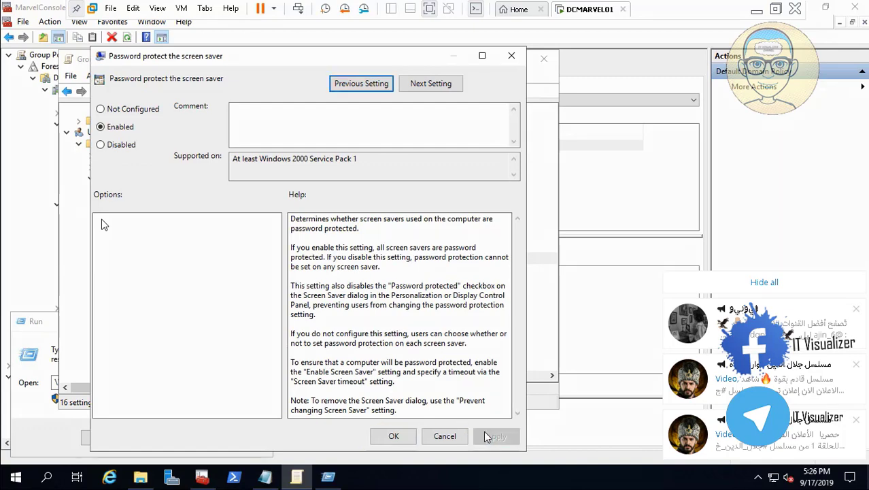
{"action": "left_click", "coordinate": [401, 437]}
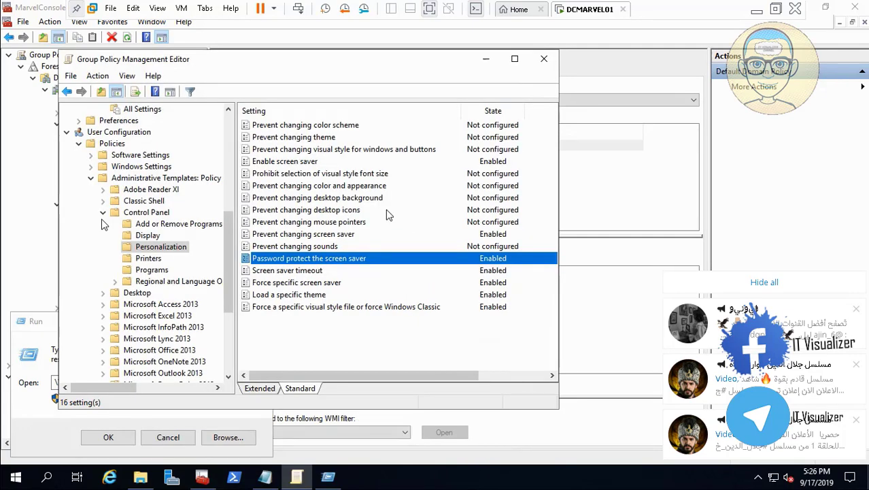
- Enable the Prevent changing desktop background policy and apply it
{"action": "double_click", "coordinate": [344, 198]}
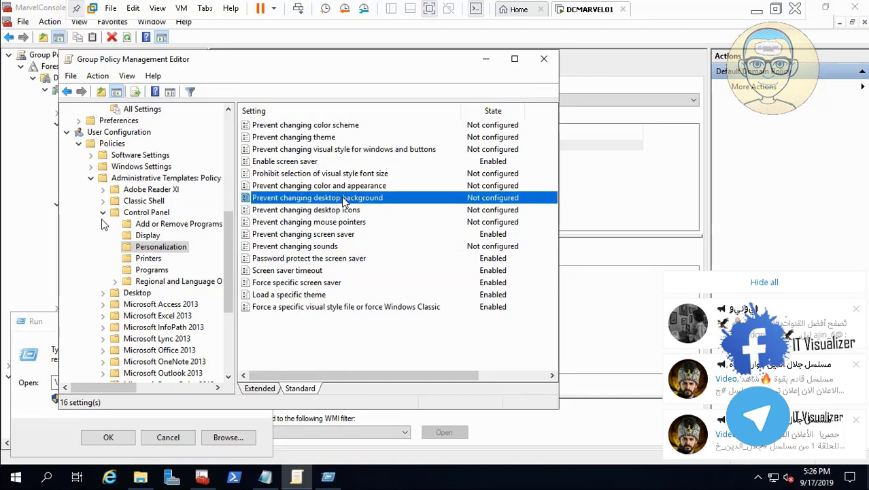
{"action": "left_click", "coordinate": [39, 102]}
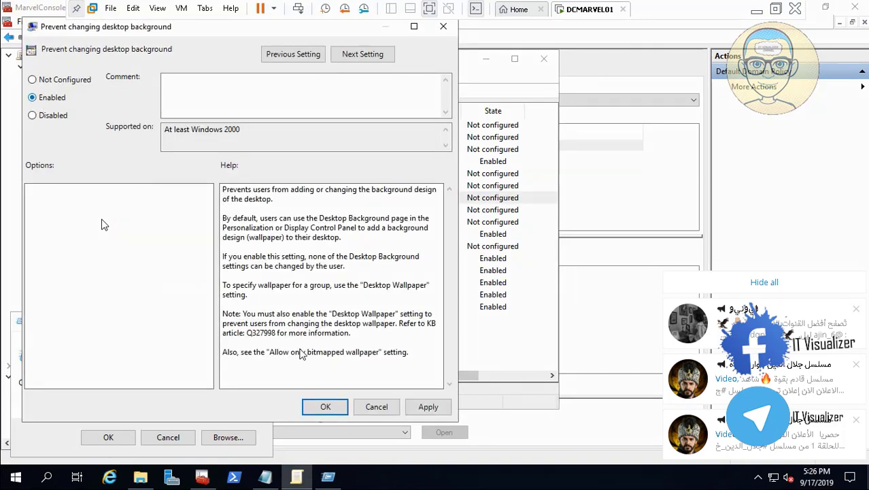
{"action": "left_click", "coordinate": [428, 409]}
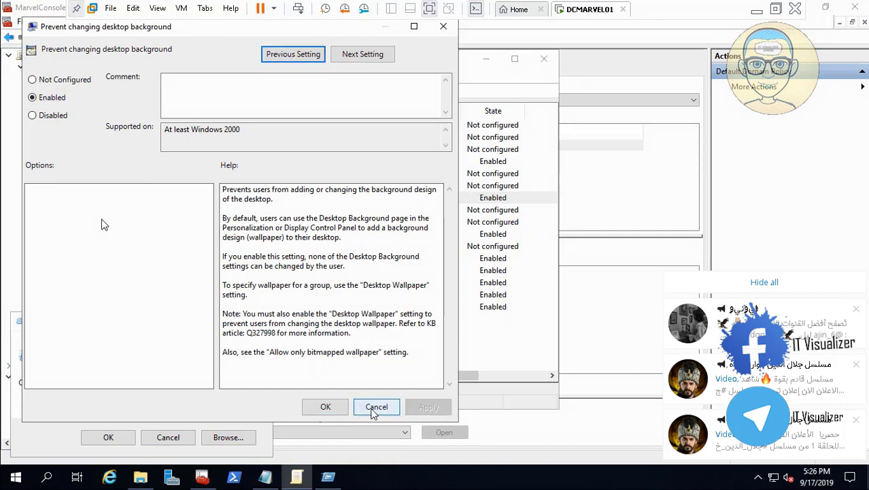
{"action": "left_click", "coordinate": [328, 407]}
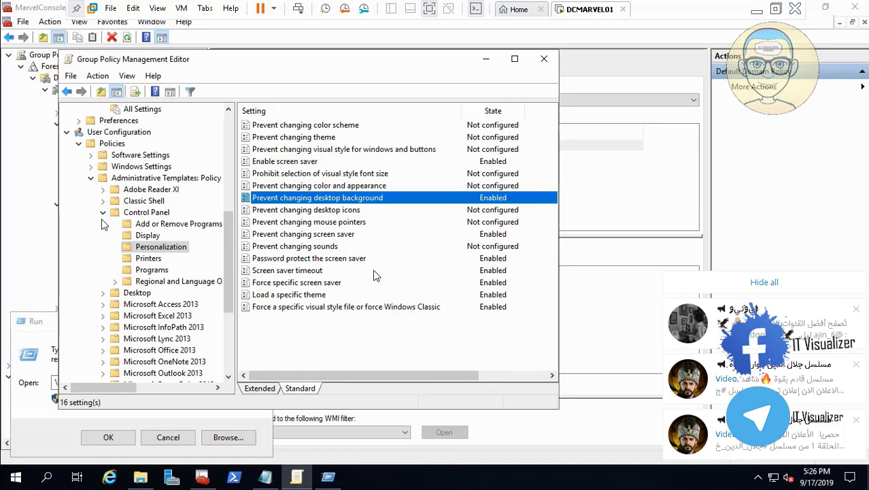
- Close the Group Policy Management Editor and cancel the Run dialog
{"action": "double_click", "coordinate": [331, 294]}
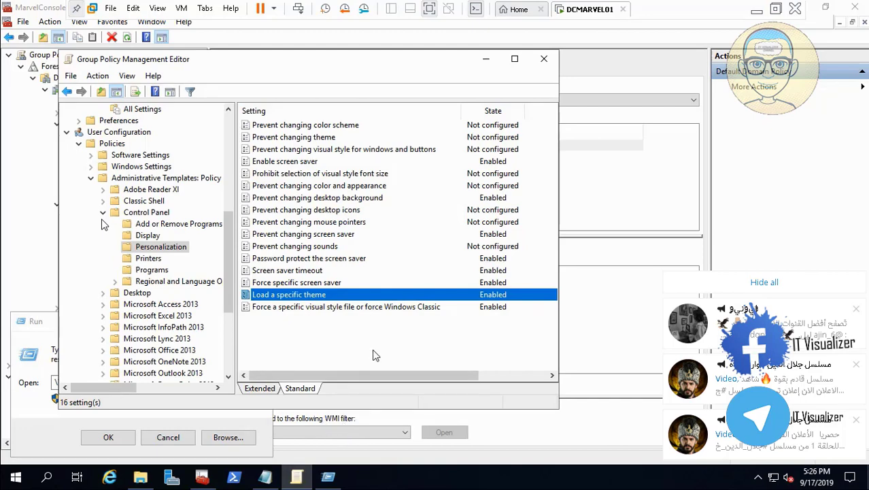
{"action": "left_click", "coordinate": [545, 60]}
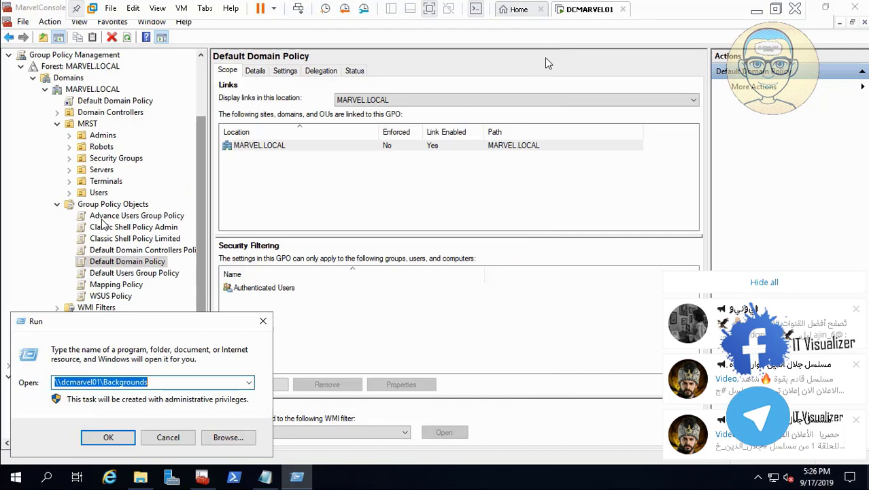
{"action": "left_click", "coordinate": [168, 438]}
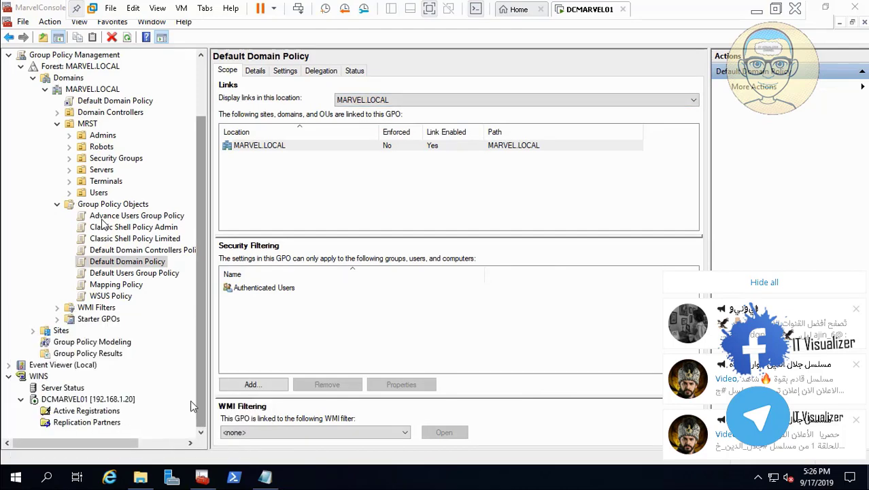
- View the host desktop with the Avengers wallpaper, then return to the virtual machine
{"action": "left_click", "coordinate": [761, 11]}
{"action": "left_click", "coordinate": [430, 478]}
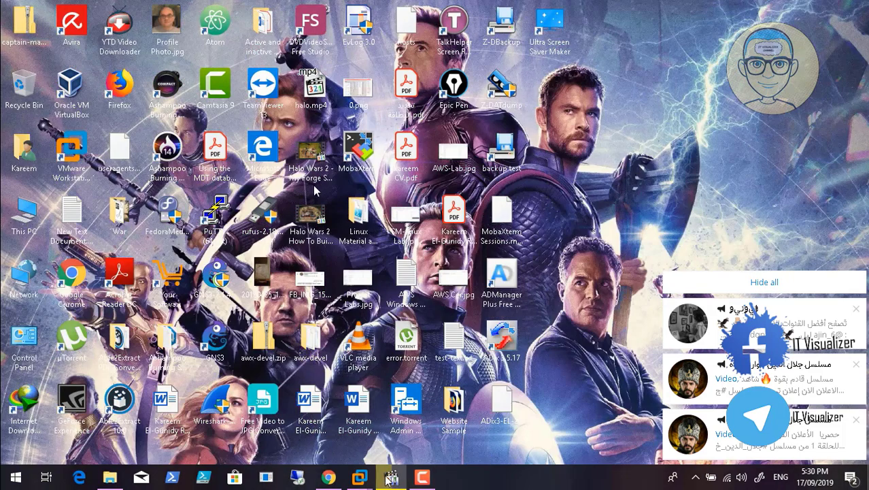
{"action": "mouse_move", "coordinate": [360, 478]}
{"action": "left_click", "coordinate": [405, 436]}
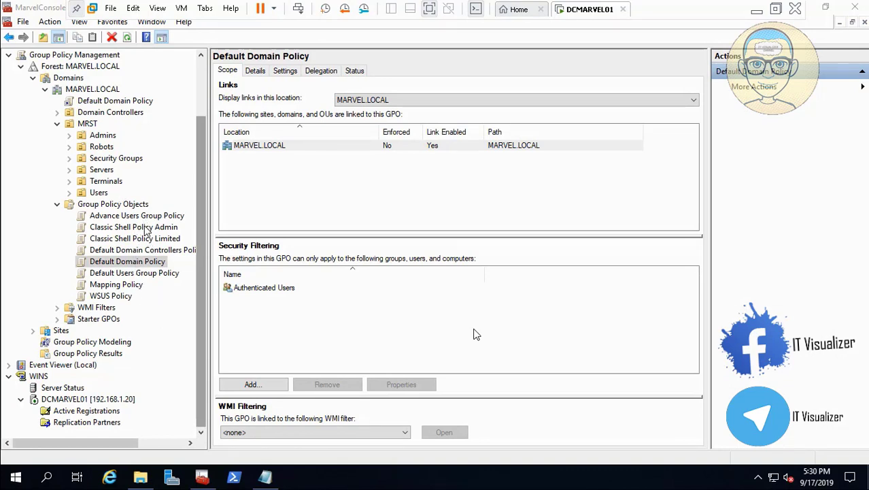
- Link the Classic Shell Policy Limited GPO to the Users organizational unit under MRST
{"action": "left_click_drag", "start_coordinate": [148, 232], "coordinate": [113, 137]}
{"action": "left_click", "coordinate": [476, 265]}
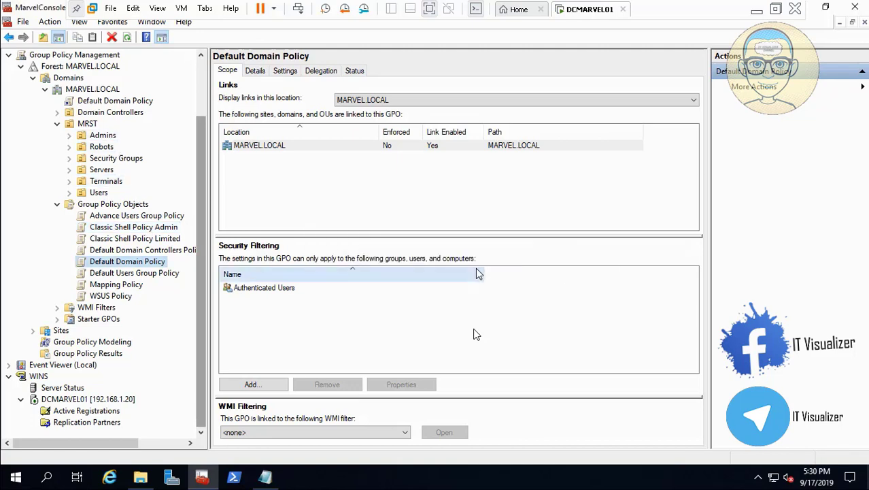
{"action": "left_click", "coordinate": [157, 239]}
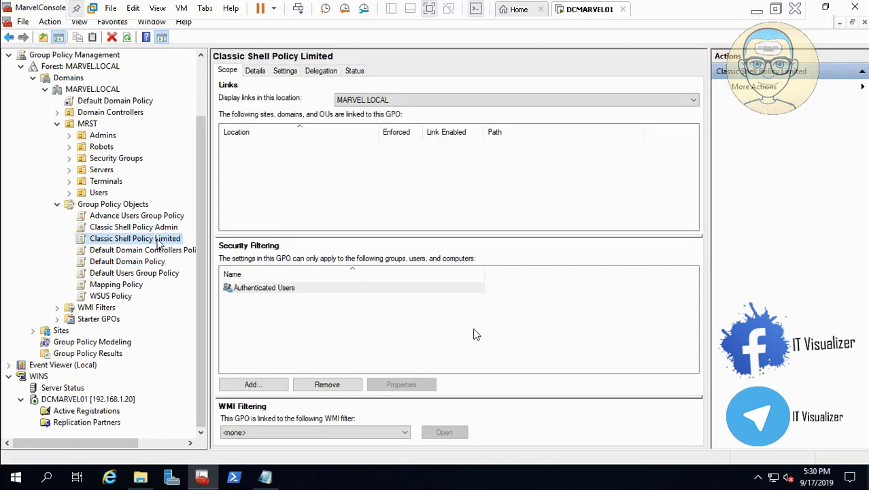
{"action": "left_click_drag", "start_coordinate": [157, 239], "coordinate": [102, 193]}
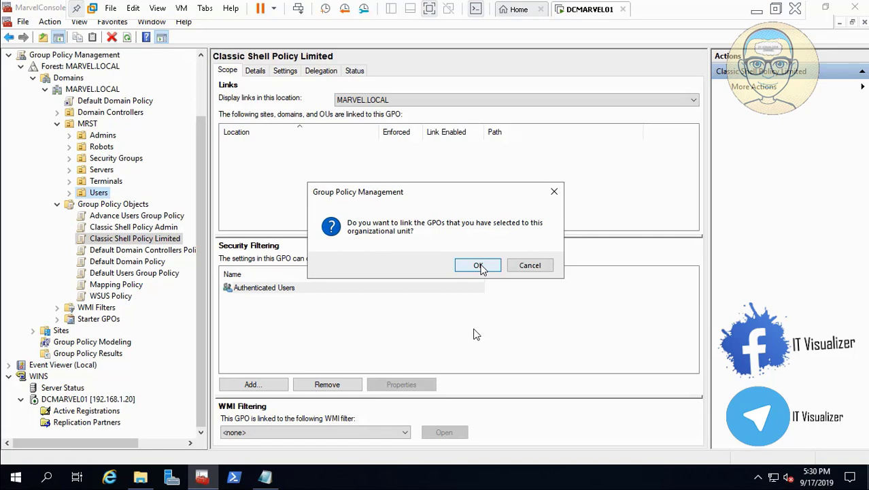
{"action": "left_click", "coordinate": [479, 266]}
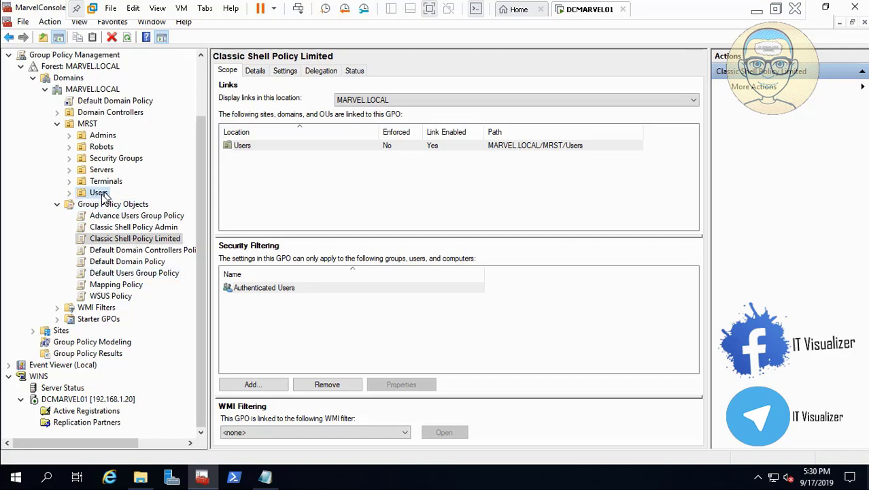
- Link the Advance Users Group Policy GPO to the Users organizational unit and expand it
{"action": "left_click_drag", "start_coordinate": [103, 195], "coordinate": [103, 195]}
{"action": "left_click", "coordinate": [479, 267]}
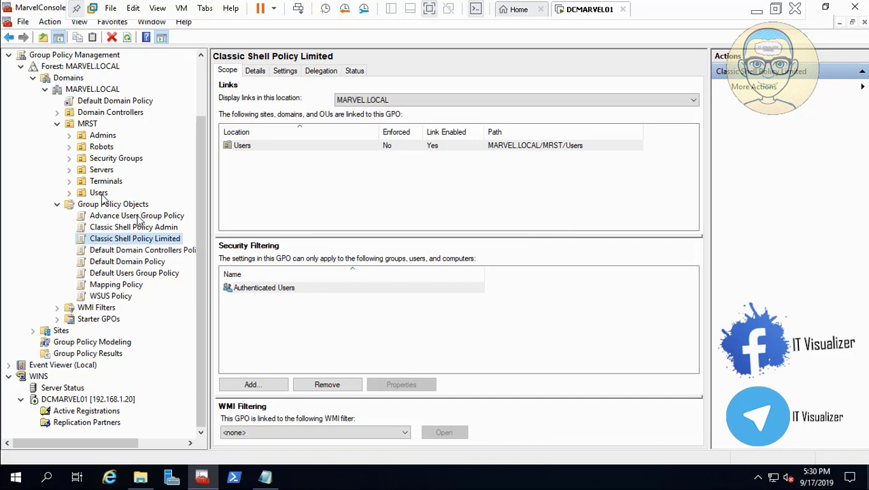
{"action": "left_click_drag", "start_coordinate": [138, 218], "coordinate": [100, 195]}
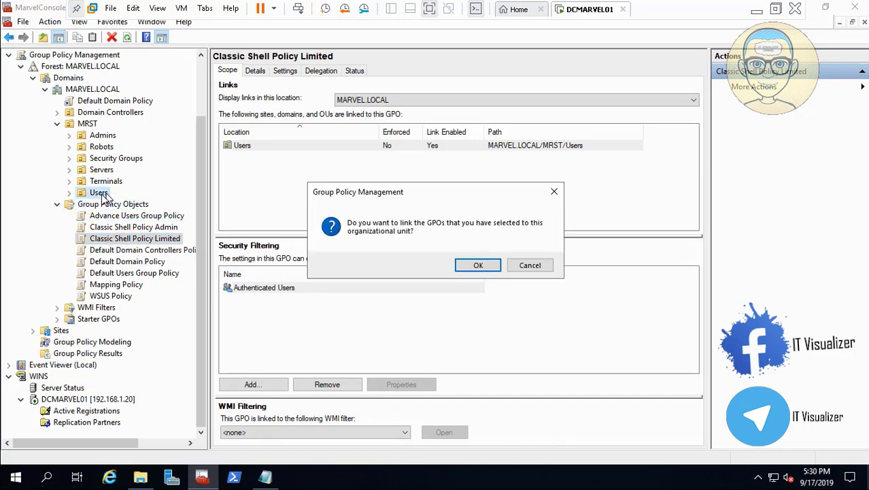
{"action": "left_click", "coordinate": [466, 266]}
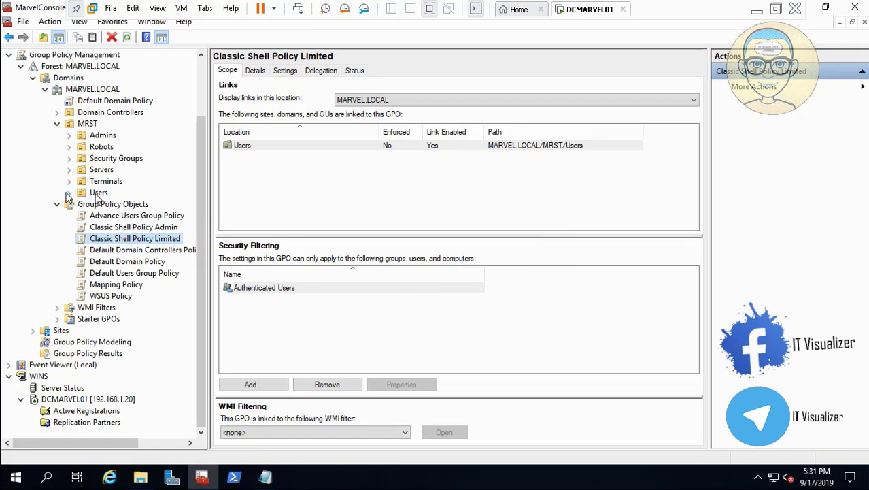
{"action": "left_click", "coordinate": [68, 192]}
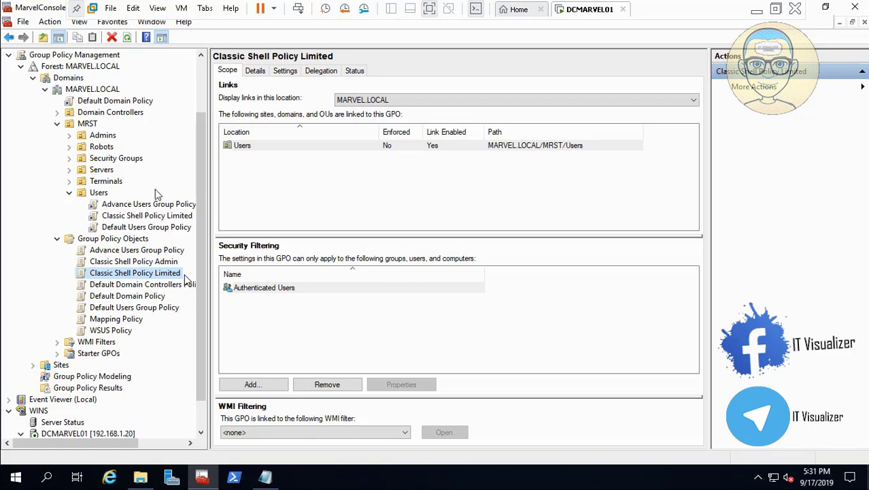
- Link the Mapping Policy GPO to the MARVEL.LOCAL domain
{"action": "key", "text": "space"}
{"action": "key", "text": "space"}
{"action": "left_click", "coordinate": [116, 319]}
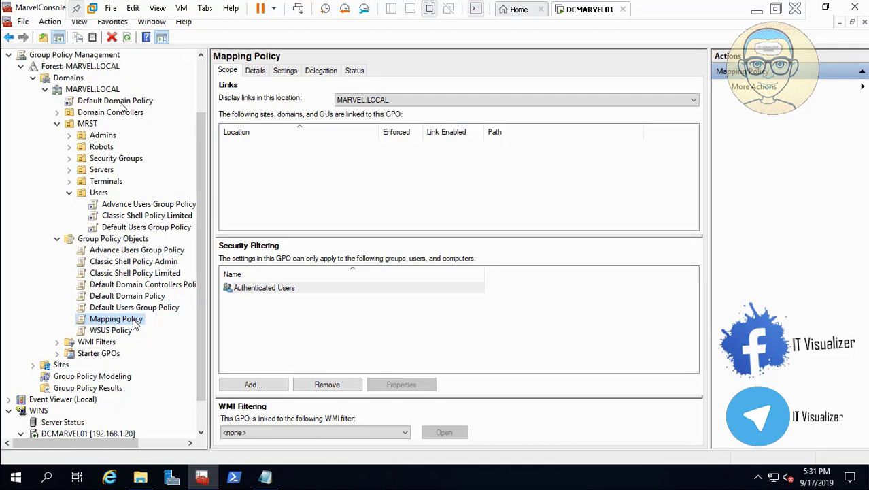
{"action": "left_click_drag", "start_coordinate": [109, 92], "coordinate": [107, 90]}
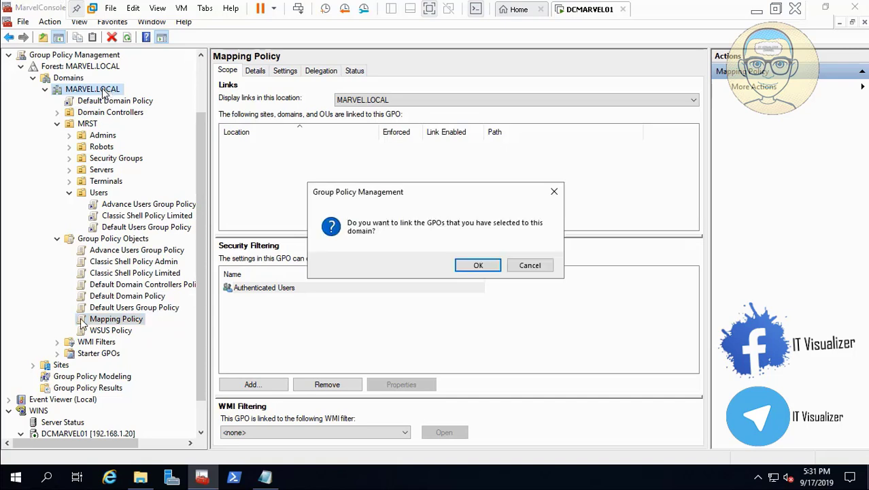
{"action": "left_click", "coordinate": [478, 266]}
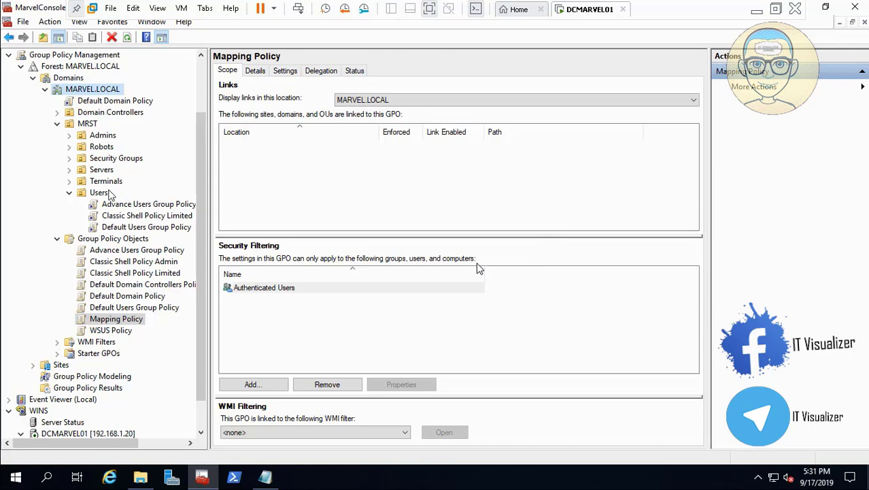
- Expand the Terminals and Robots organizational units to review their linked policies
{"action": "key", "text": "space"}
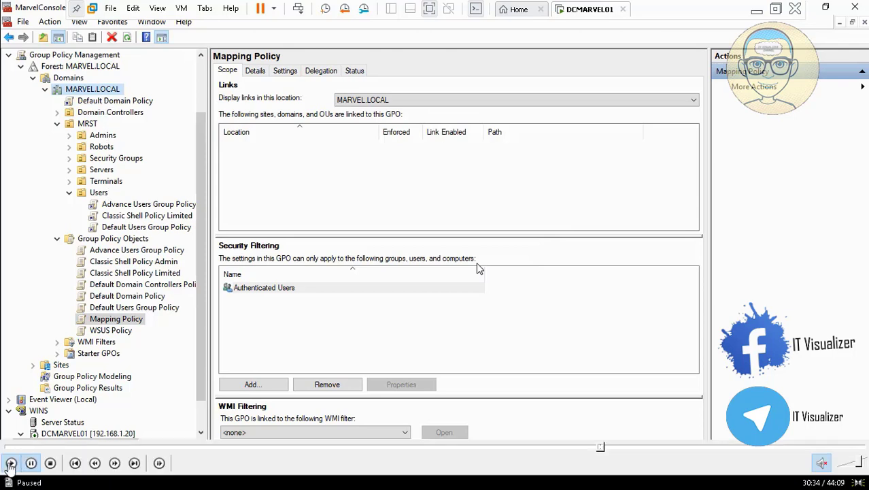
{"action": "left_click", "coordinate": [10, 463]}
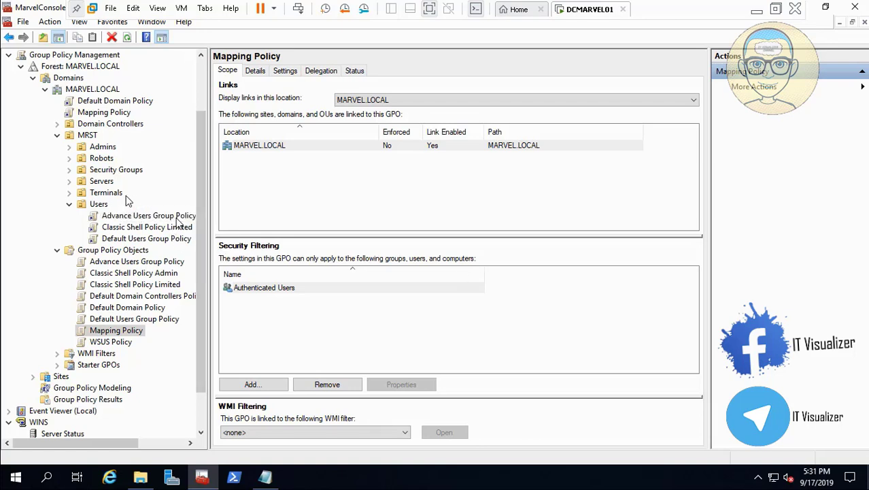
{"action": "left_click", "coordinate": [71, 192]}
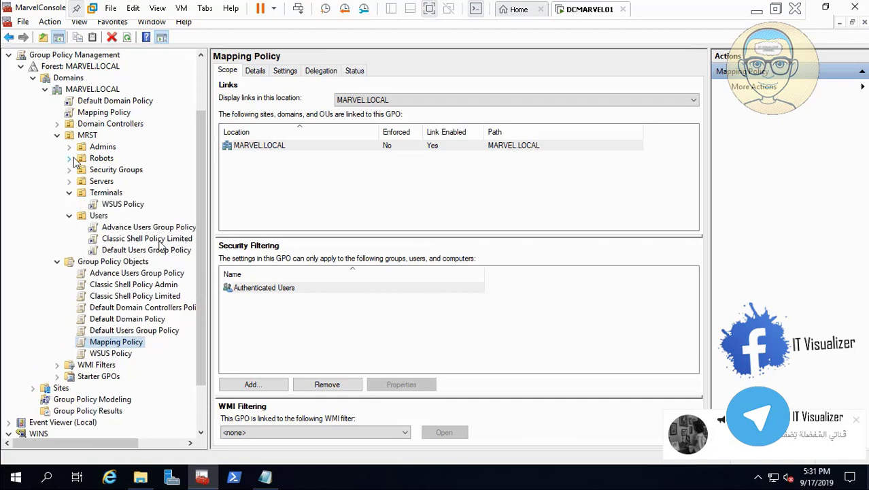
{"action": "left_click", "coordinate": [70, 158]}
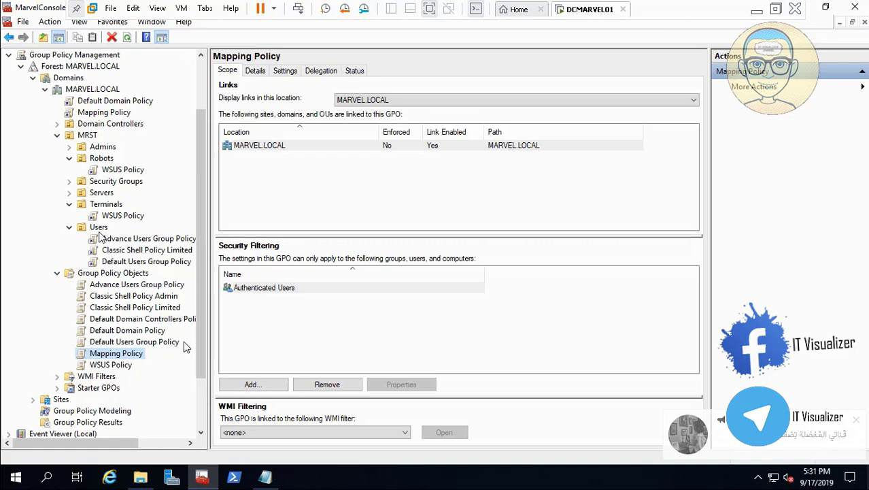
- Remove Authenticated Users from the Advance Users Group Policy security filtering
{"action": "left_click", "coordinate": [160, 286]}
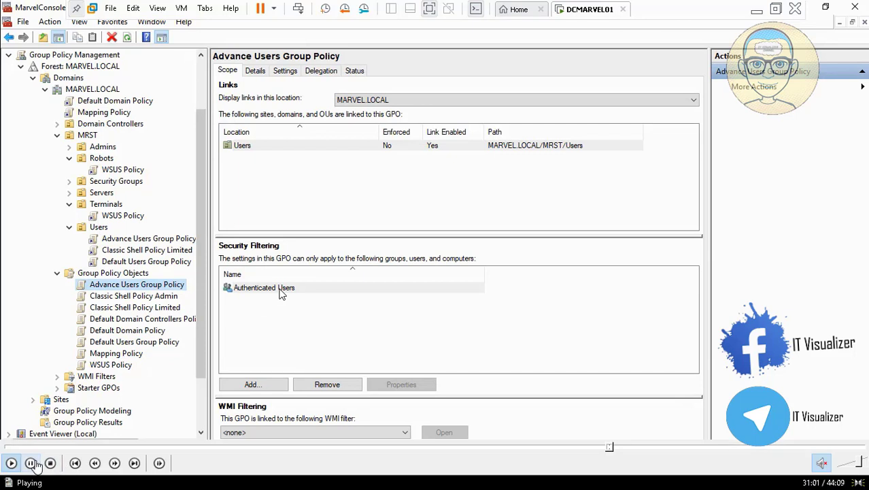
{"action": "left_click", "coordinate": [283, 290]}
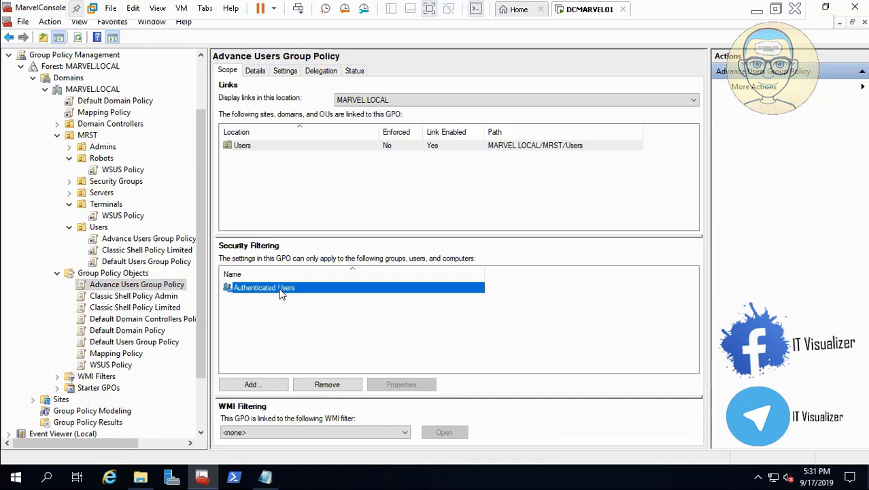
{"action": "left_click", "coordinate": [333, 384]}
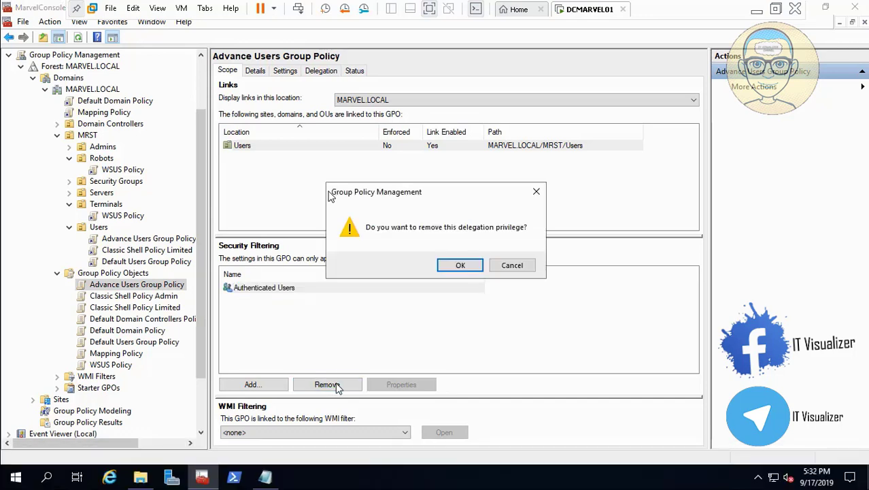
{"action": "left_click", "coordinate": [462, 266]}
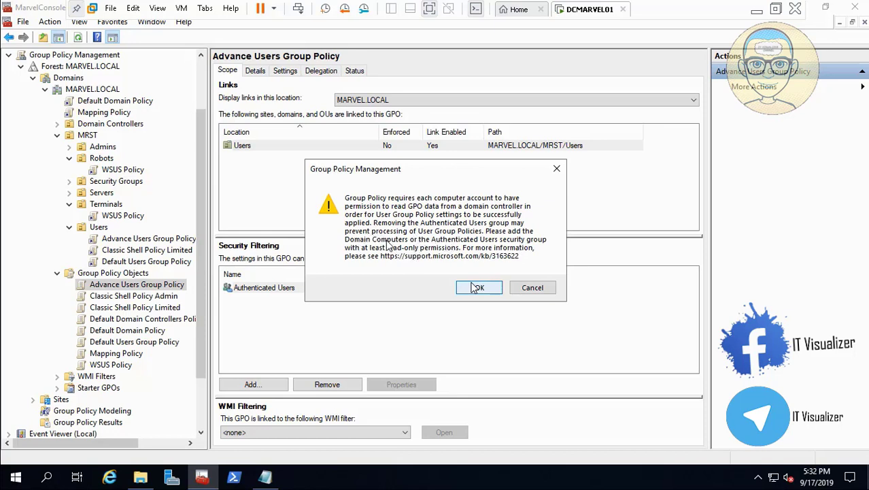
{"action": "mouse_move", "coordinate": [10, 465]}
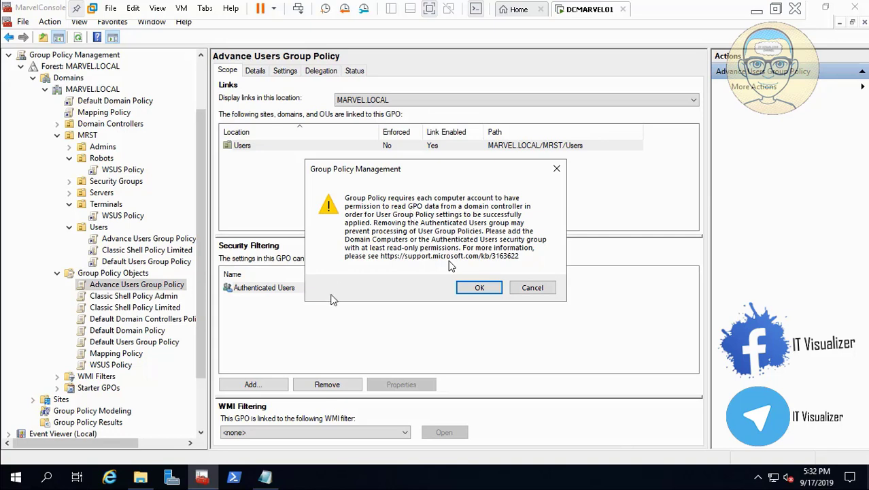
{"action": "left_click", "coordinate": [480, 287]}
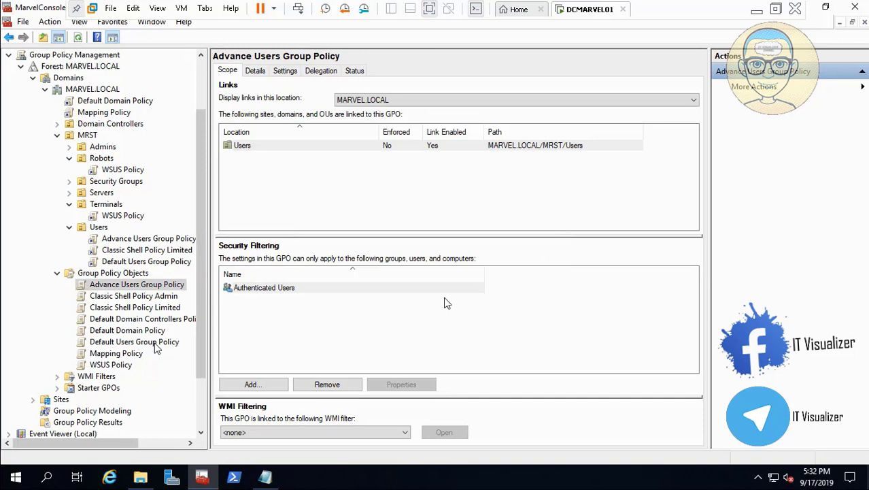
- Add the Marvel_Advanced Users group to the Advance Users Group Policy security filtering
{"action": "left_click", "coordinate": [272, 383]}
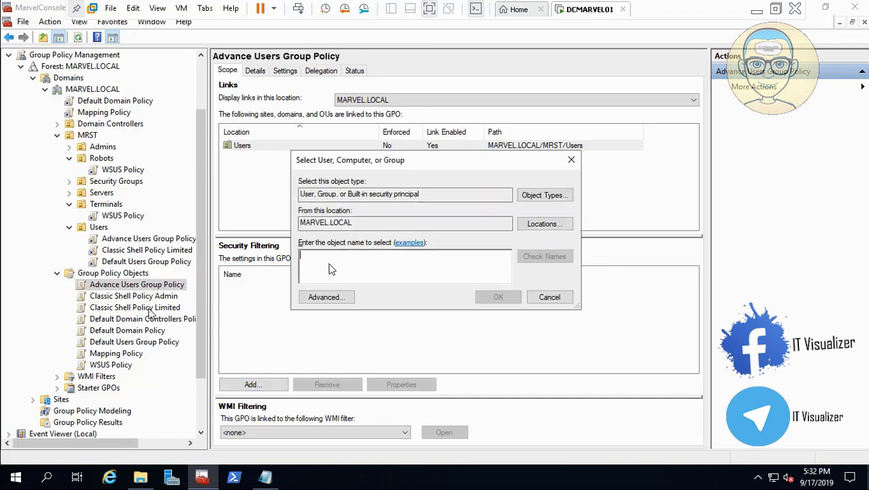
{"action": "type", "text": "Marvel_A"}
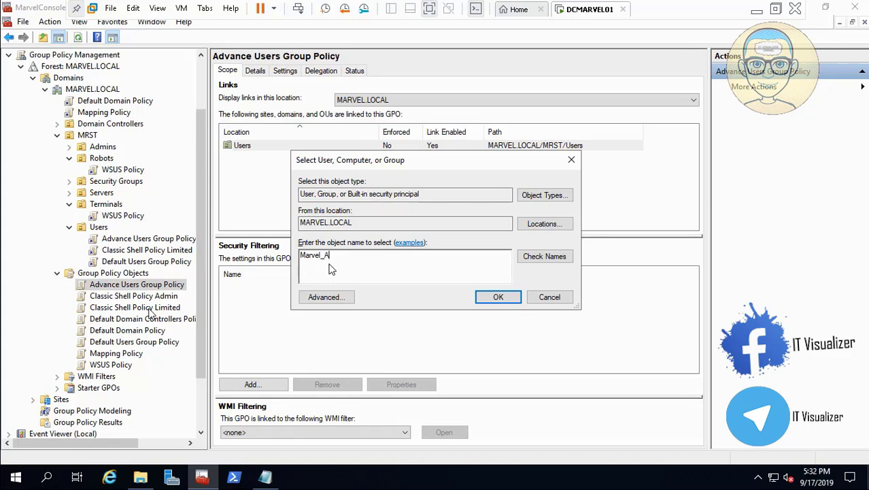
{"action": "type", "text": "d"}
{"action": "left_click", "coordinate": [544, 256]}
{"action": "left_click", "coordinate": [498, 297]}
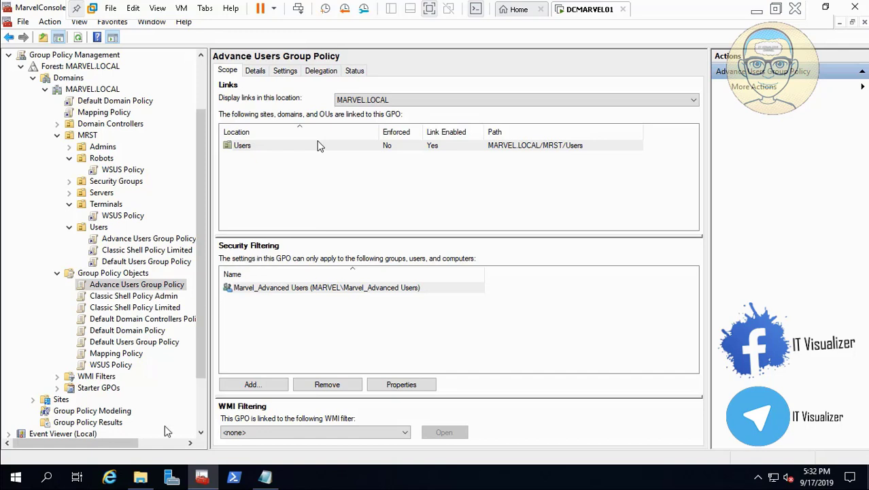
{"action": "mouse_move", "coordinate": [136, 446]}
{"action": "left_click", "coordinate": [11, 464]}
{"action": "left_click", "coordinate": [757, 11]}
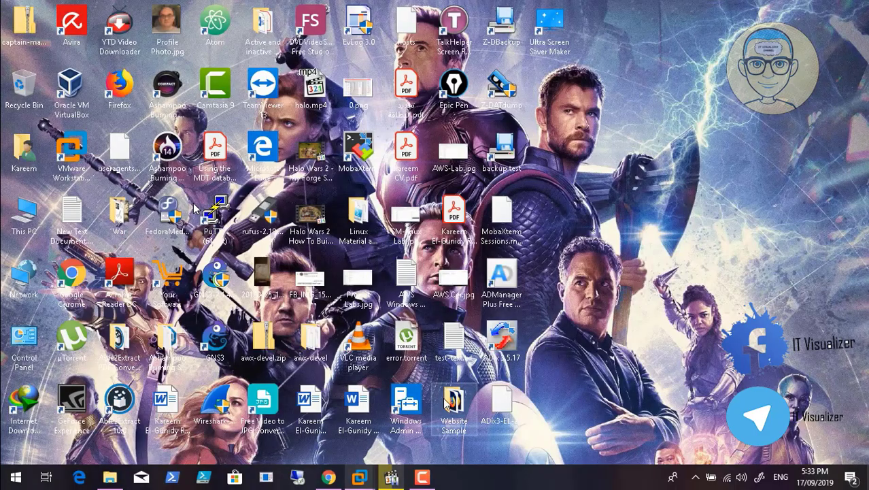
{"action": "left_click", "coordinate": [423, 479]}
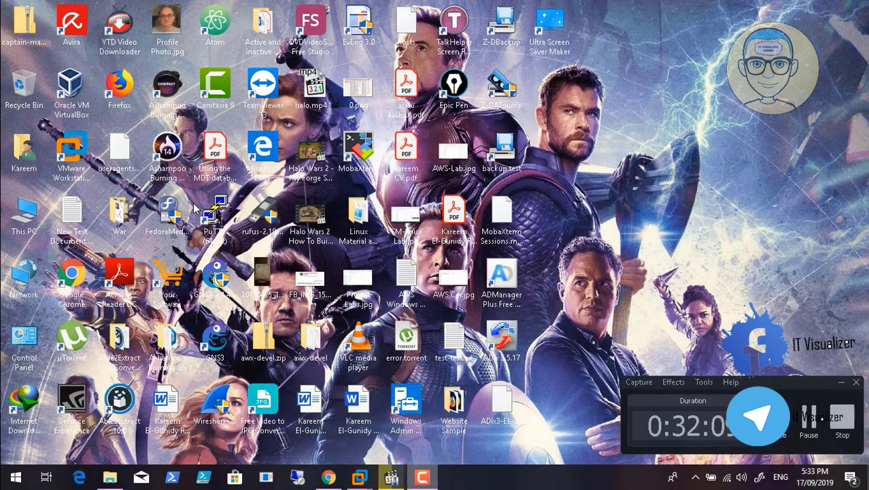
{"action": "left_click", "coordinate": [422, 478]}
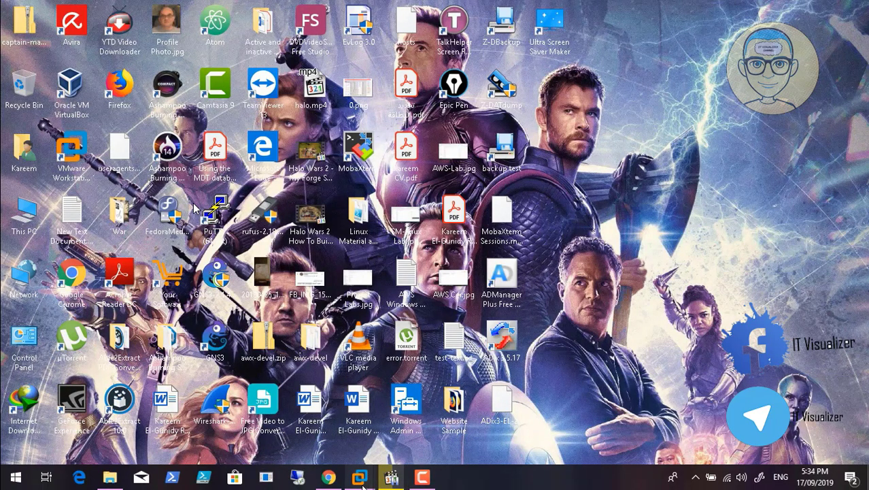
{"action": "mouse_move", "coordinate": [361, 478]}
{"action": "left_click", "coordinate": [420, 415]}
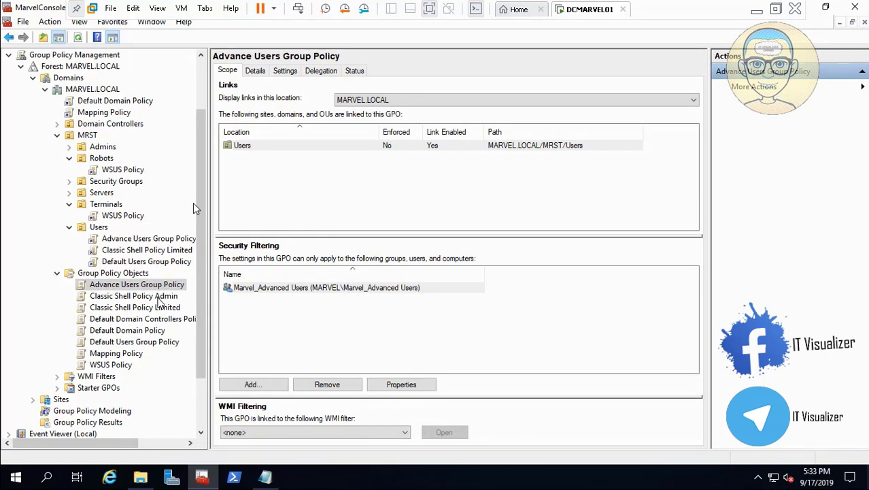
- Remove Authenticated Users from the Classic Shell Policy Limited security filtering, confirming both warnings
{"action": "left_click", "coordinate": [158, 297]}
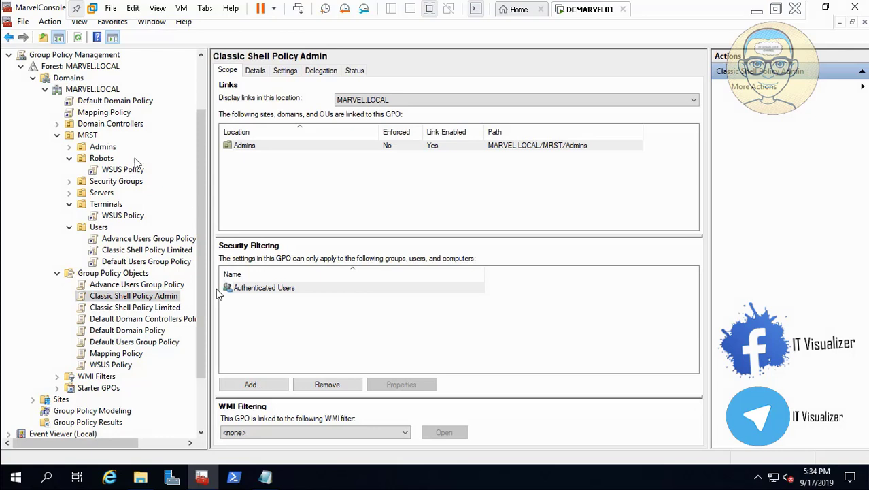
{"action": "left_click", "coordinate": [174, 309]}
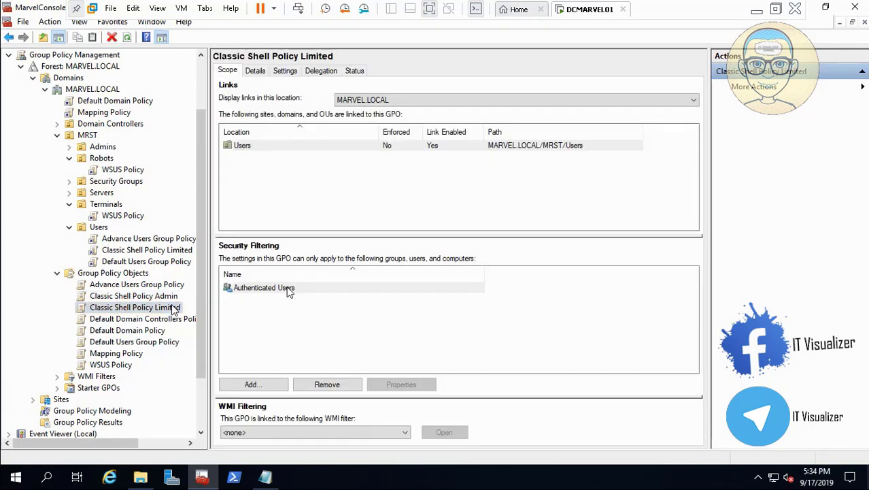
{"action": "left_click", "coordinate": [166, 297]}
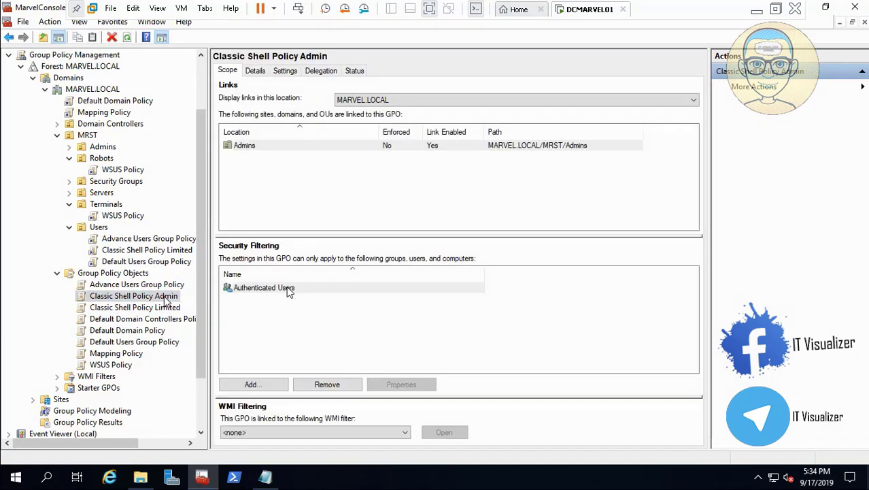
{"action": "left_click", "coordinate": [167, 308]}
{"action": "left_click", "coordinate": [264, 287]}
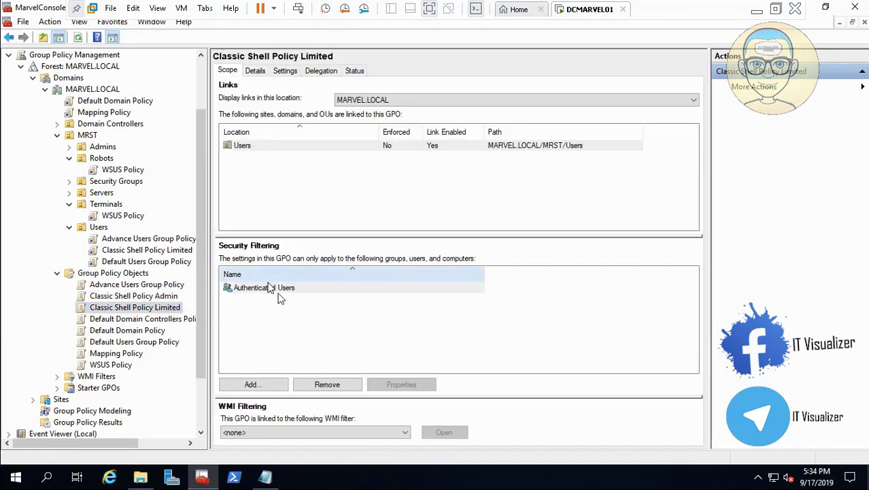
{"action": "left_click", "coordinate": [327, 385]}
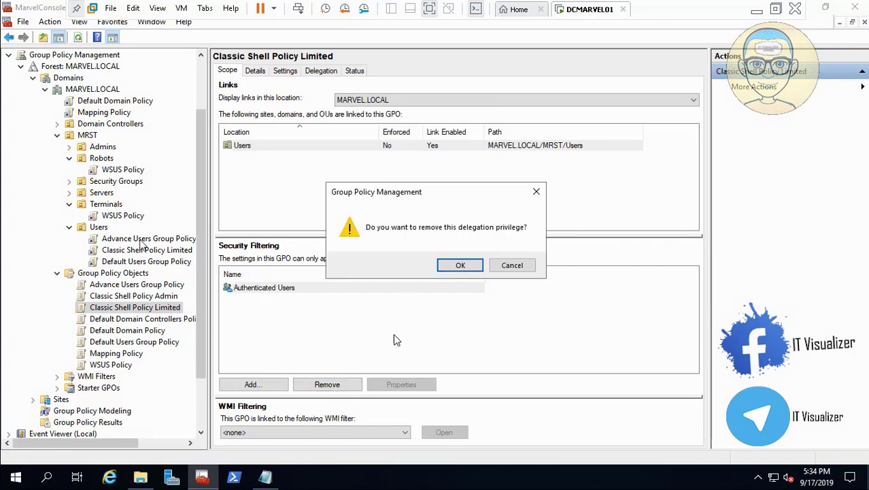
{"action": "left_click", "coordinate": [466, 266]}
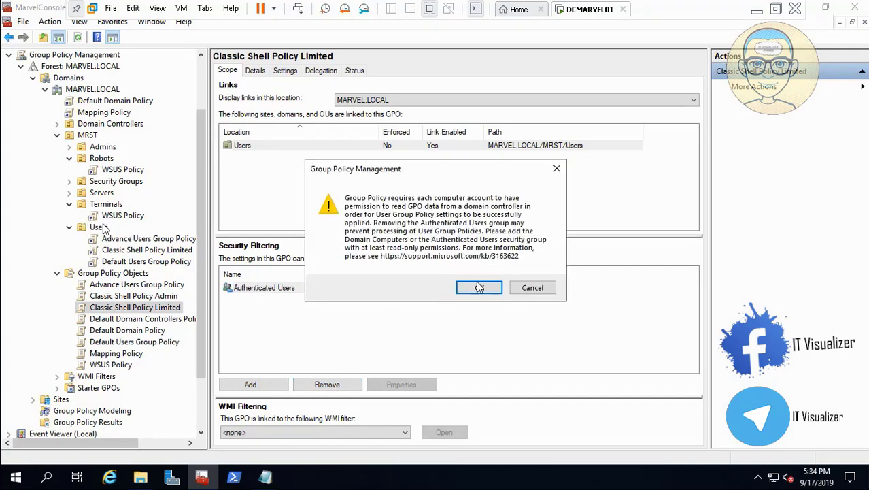
{"action": "left_click", "coordinate": [480, 289]}
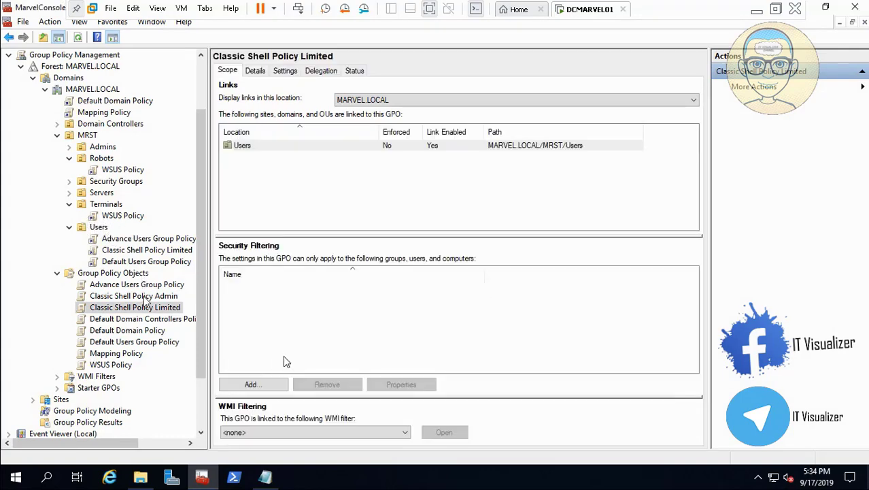
- Add the Marvel_Default Users group to the Classic Shell Policy Limited security filtering
{"action": "left_click", "coordinate": [266, 385]}
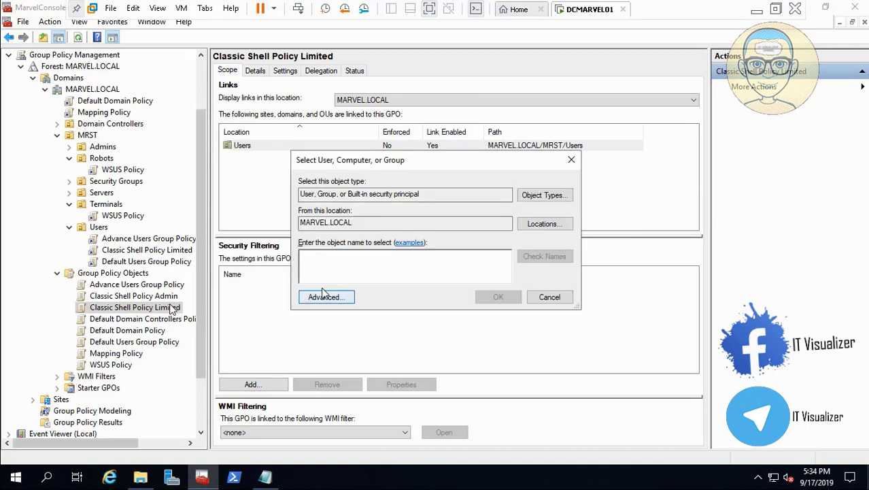
{"action": "type", "text": "M"}
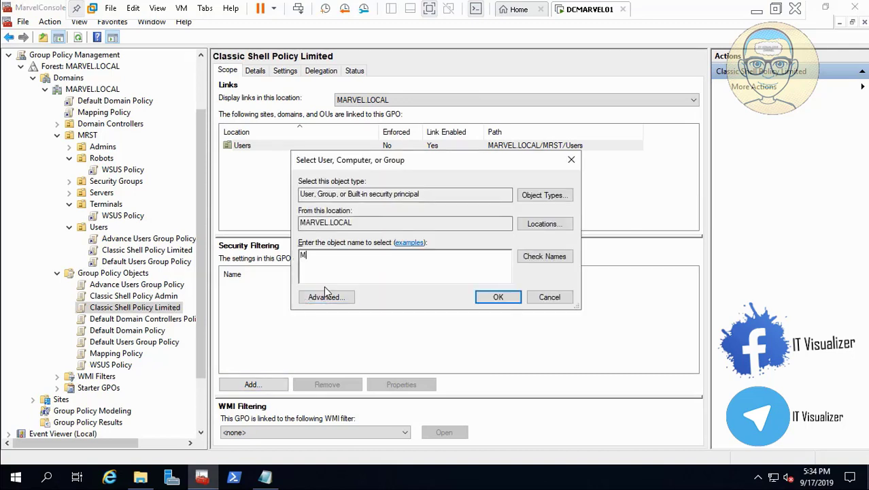
{"action": "type", "text": "arvel "}
{"action": "type", "text": "de"}
{"action": "left_click", "coordinate": [544, 256]}
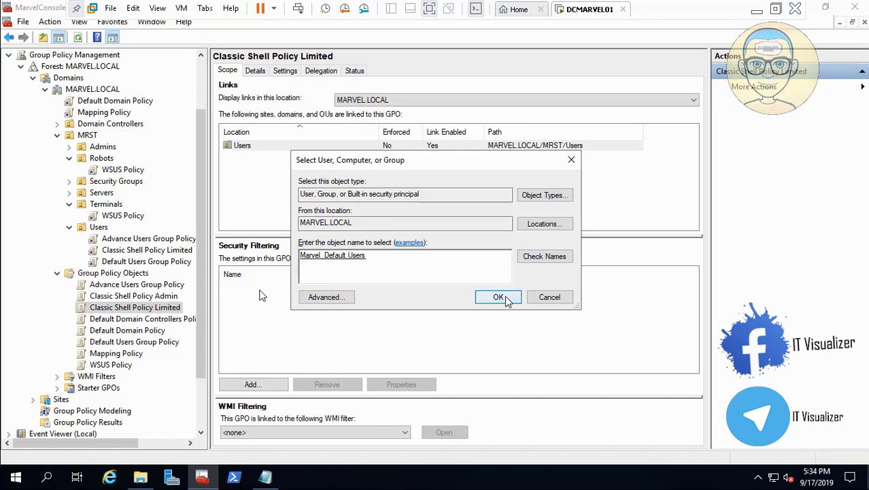
{"action": "left_click", "coordinate": [498, 298]}
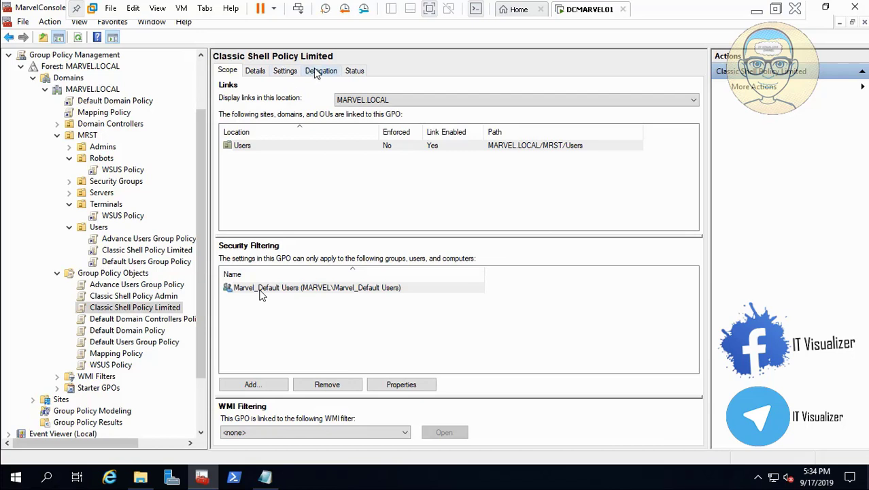
- Add the Domain Computers group to the Classic Shell Policy Limited delegation with read permission
{"action": "left_click", "coordinate": [318, 72]}
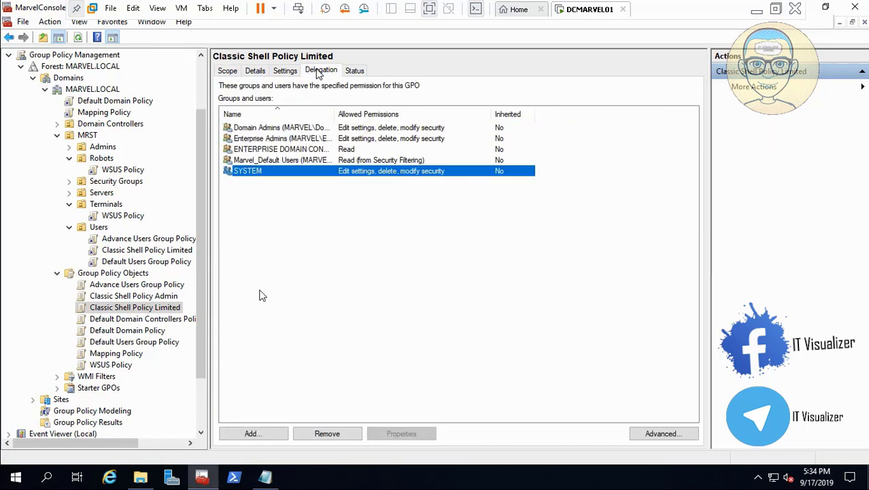
{"action": "left_click", "coordinate": [269, 434]}
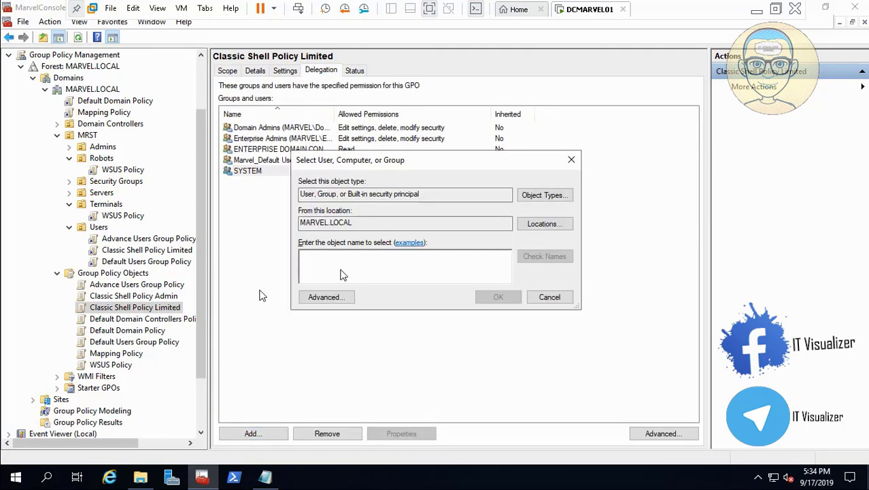
{"action": "type", "text": "Domain"}
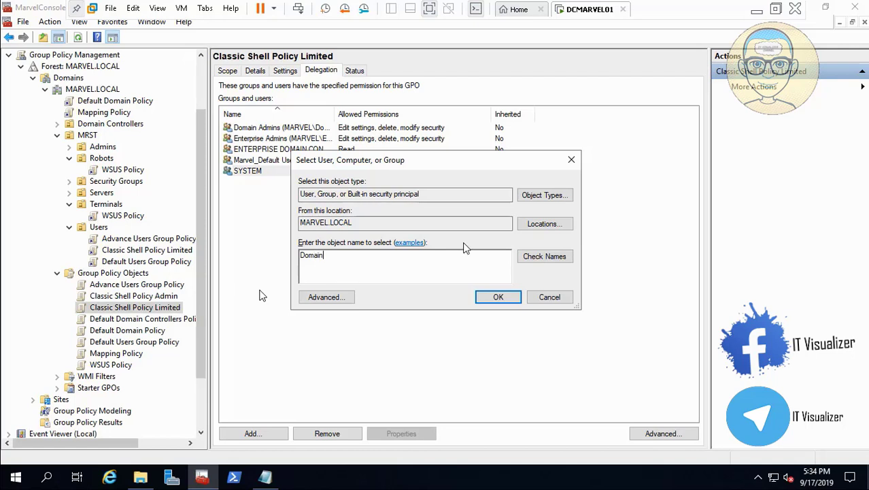
{"action": "left_click", "coordinate": [554, 256]}
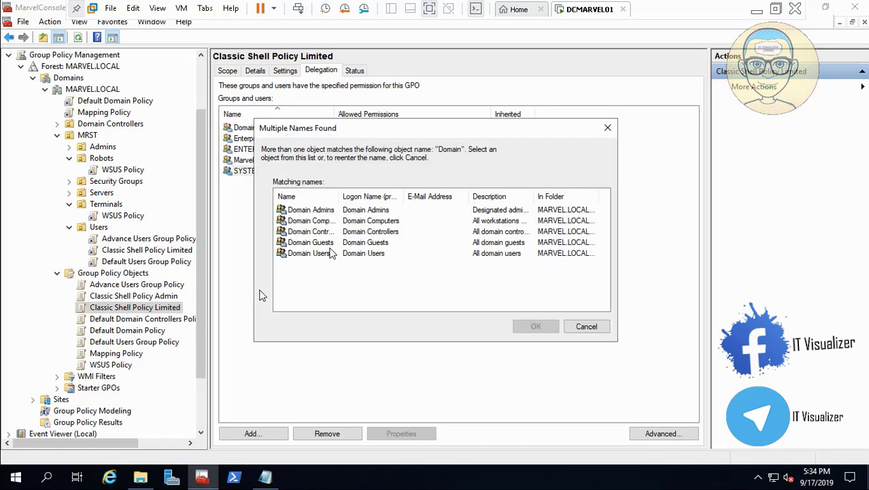
{"action": "left_click", "coordinate": [330, 223]}
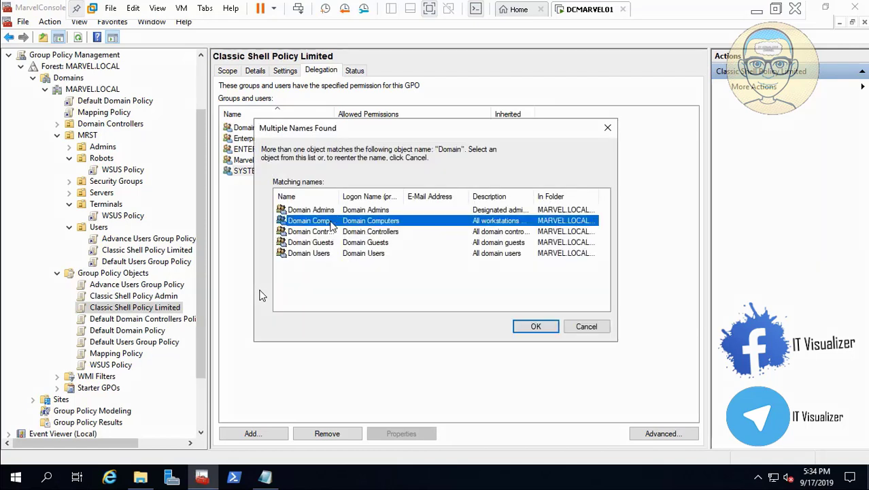
{"action": "left_click", "coordinate": [536, 327]}
{"action": "left_click", "coordinate": [494, 296]}
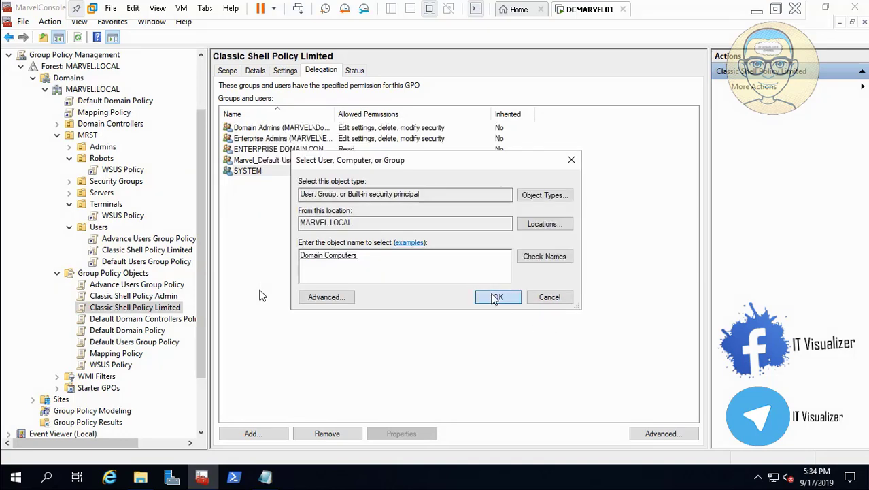
{"action": "left_click", "coordinate": [182, 124]}
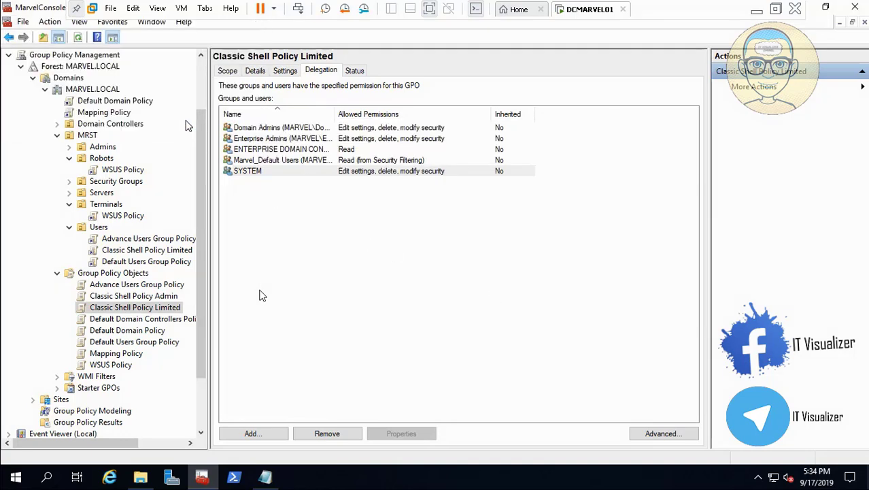
- Inspect the Default Domain Policy delegation and scope, then open the Default Users Group Policy
{"action": "left_click", "coordinate": [150, 332]}
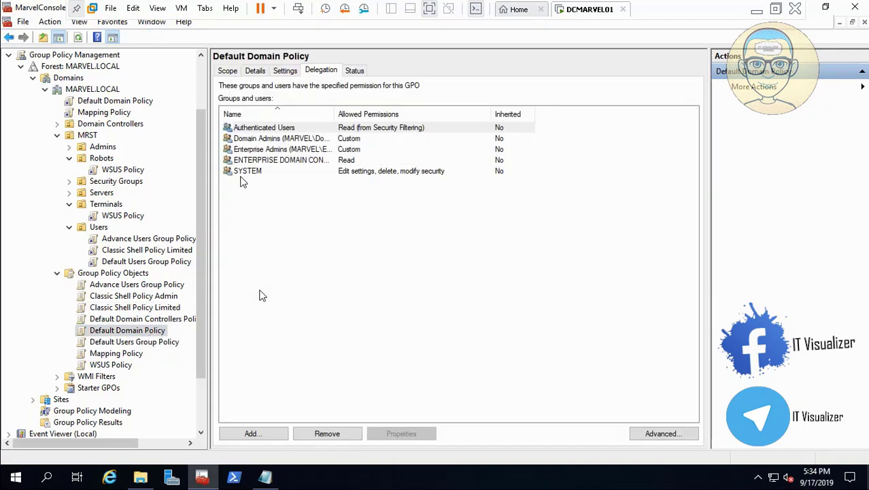
{"action": "left_click", "coordinate": [227, 70]}
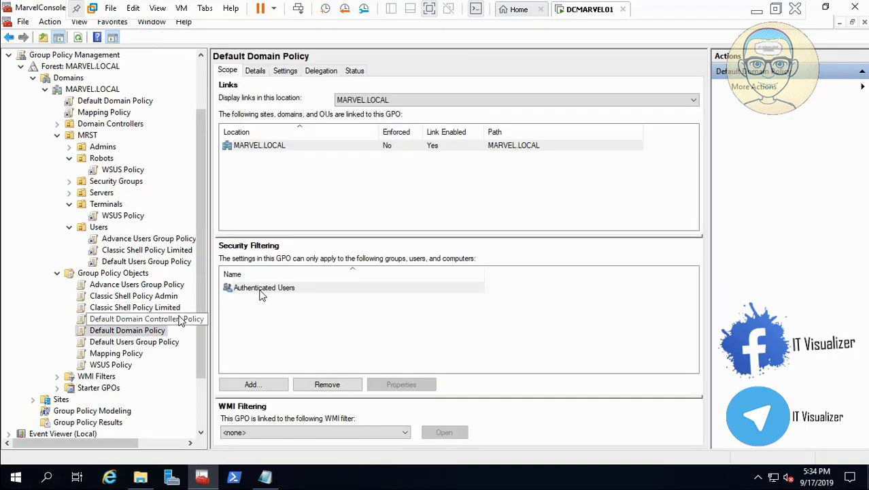
{"action": "left_click", "coordinate": [162, 343]}
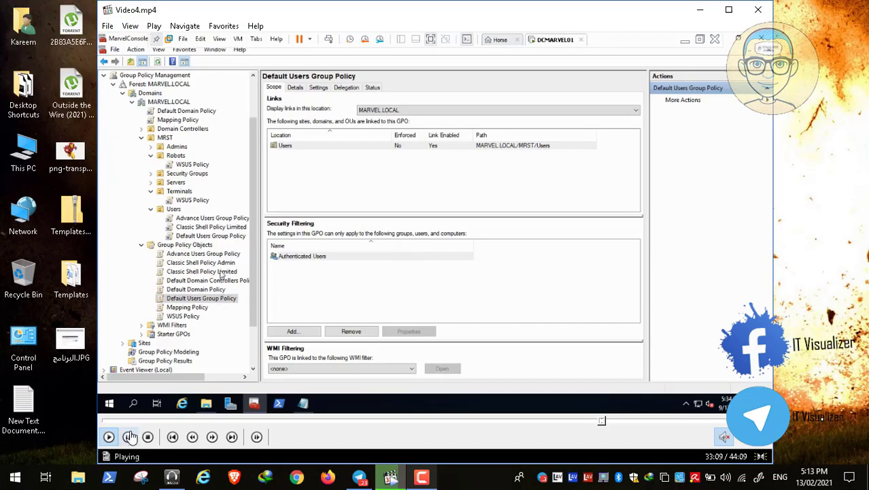
{"action": "left_click", "coordinate": [129, 436]}
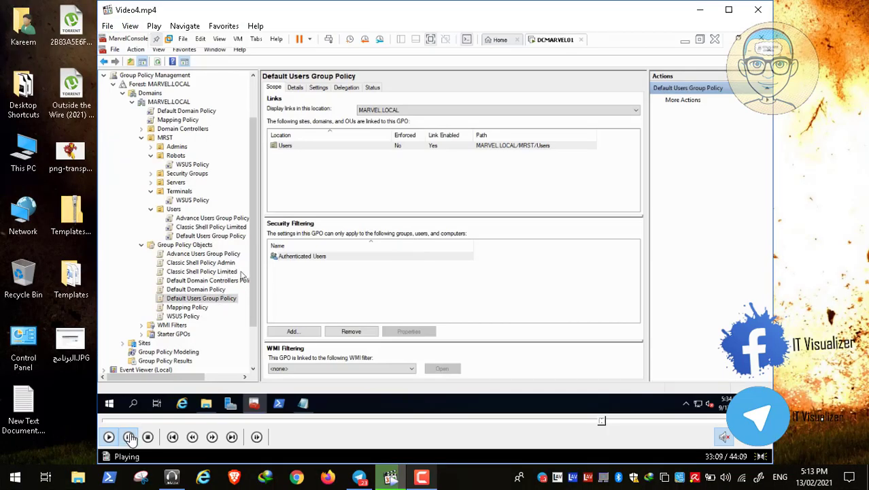
{"action": "left_click", "coordinate": [422, 478]}
{"action": "left_click", "coordinate": [422, 479]}
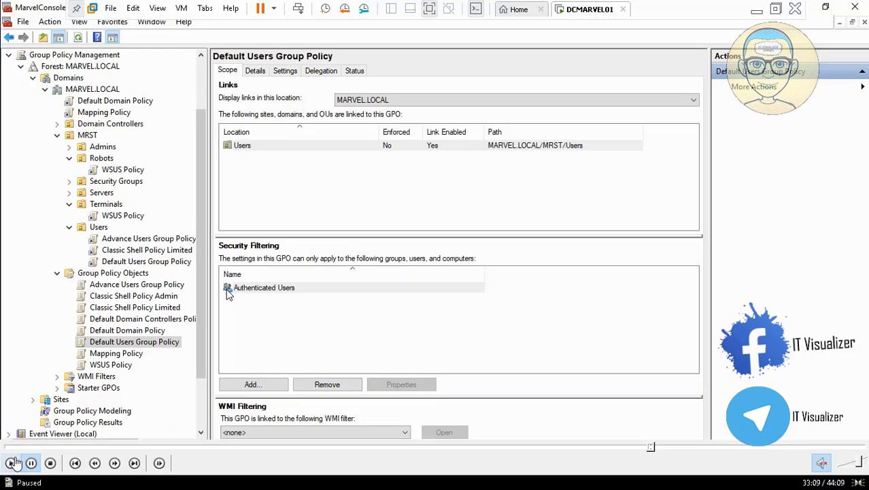
{"action": "left_click", "coordinate": [11, 463]}
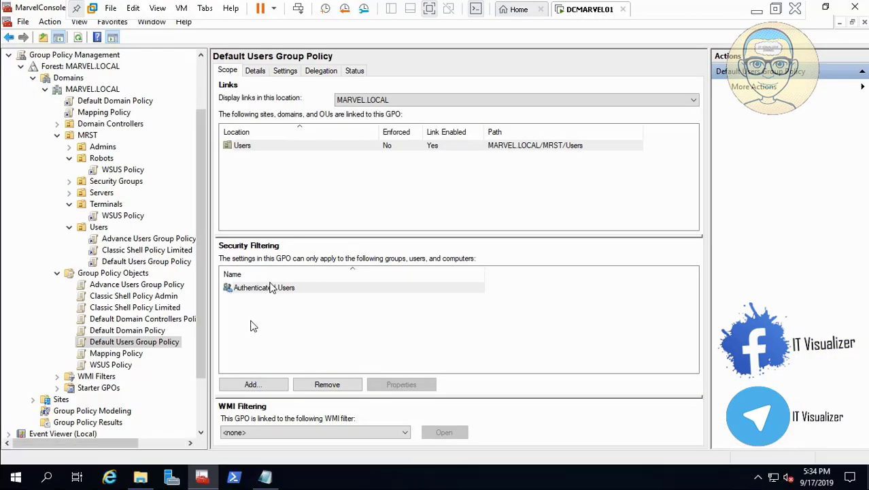
- Remove Authenticated Users from the Default Users Group Policy security filtering, confirming both warnings
{"action": "left_click", "coordinate": [338, 386]}
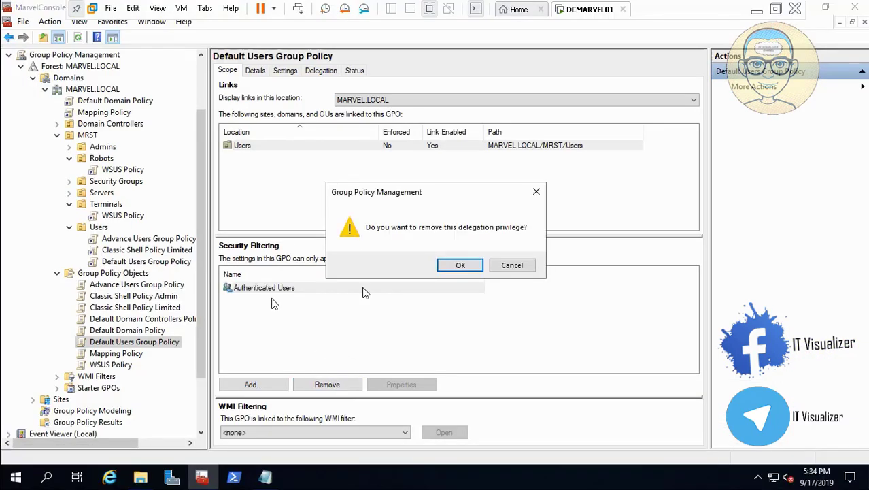
{"action": "left_click", "coordinate": [474, 264]}
{"action": "left_click", "coordinate": [478, 287]}
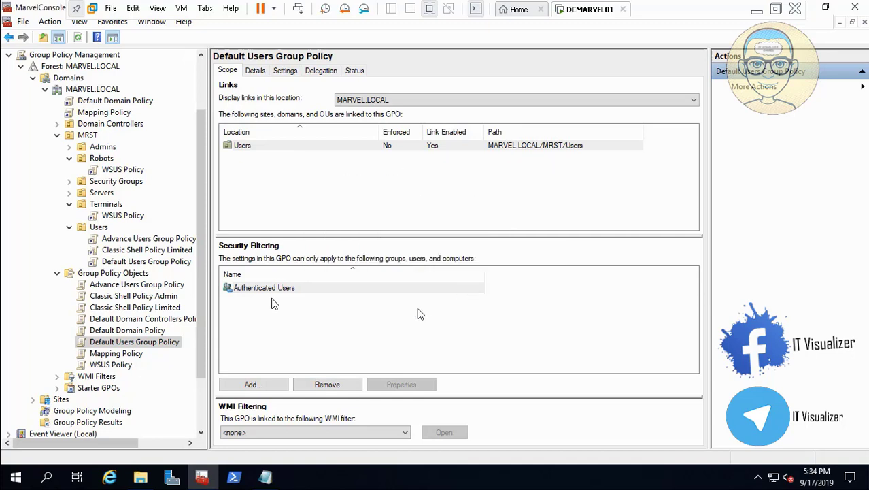
- Add the Marvel_Default Users group to the Default Users Group Policy security filtering and open its delegation
{"action": "left_click", "coordinate": [271, 385]}
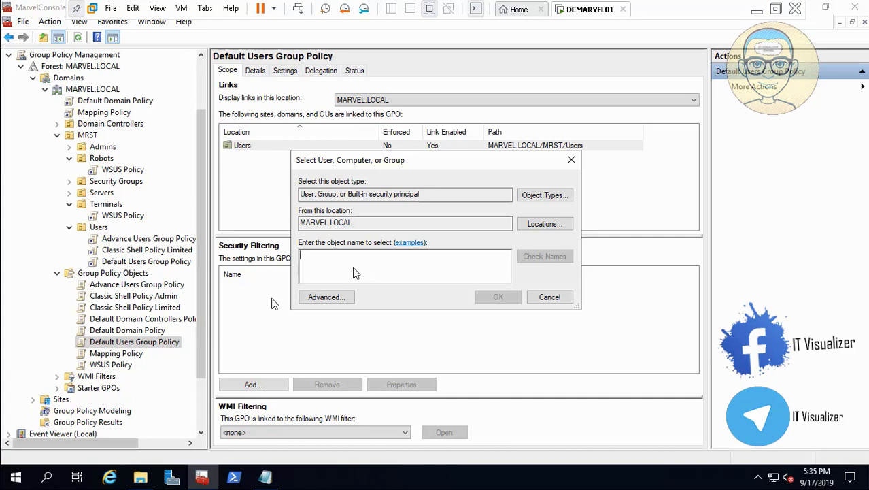
{"action": "type", "text": "a"}
{"action": "key", "text": "BackSpace"}
{"action": "type", "text": "Marvel_d"}
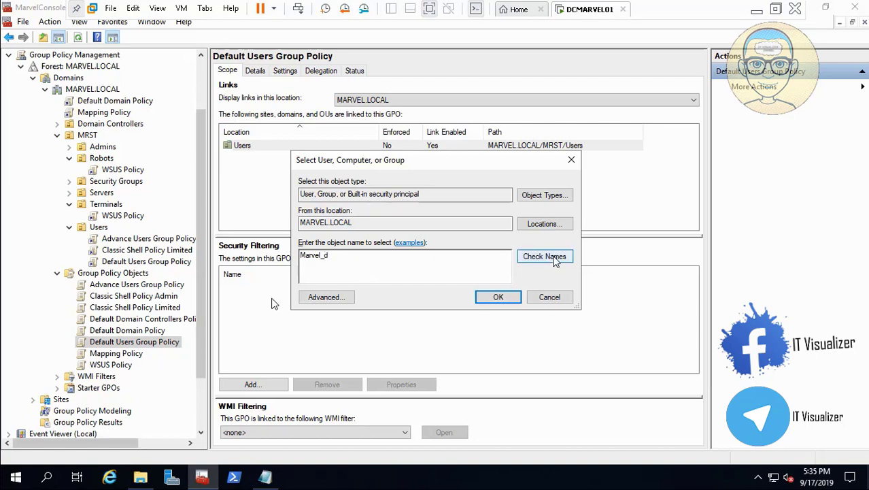
{"action": "left_click", "coordinate": [539, 262]}
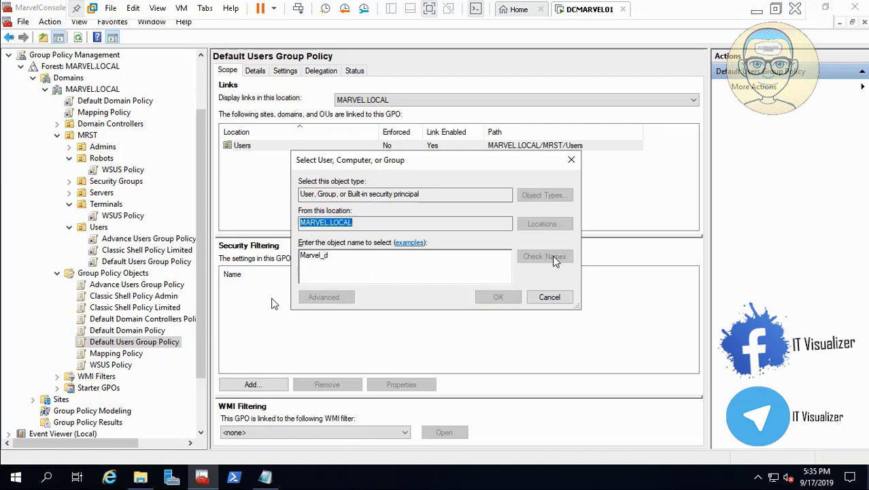
{"action": "left_click", "coordinate": [498, 298]}
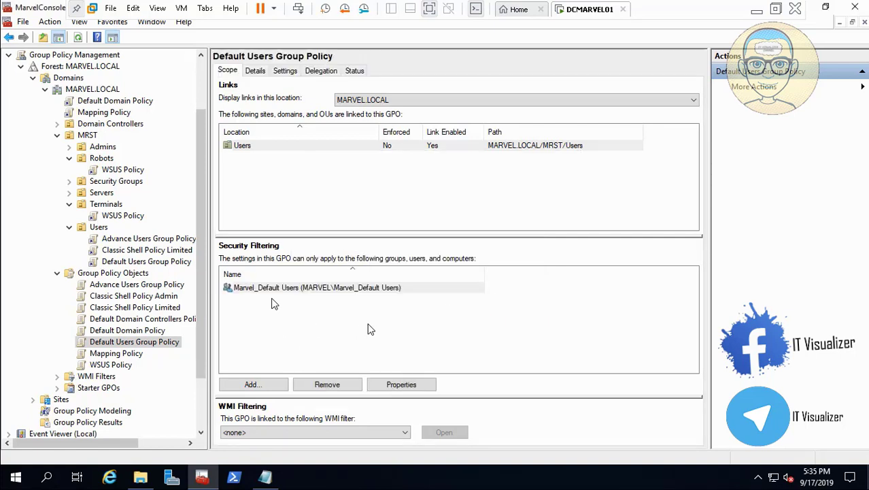
{"action": "left_click", "coordinate": [322, 72]}
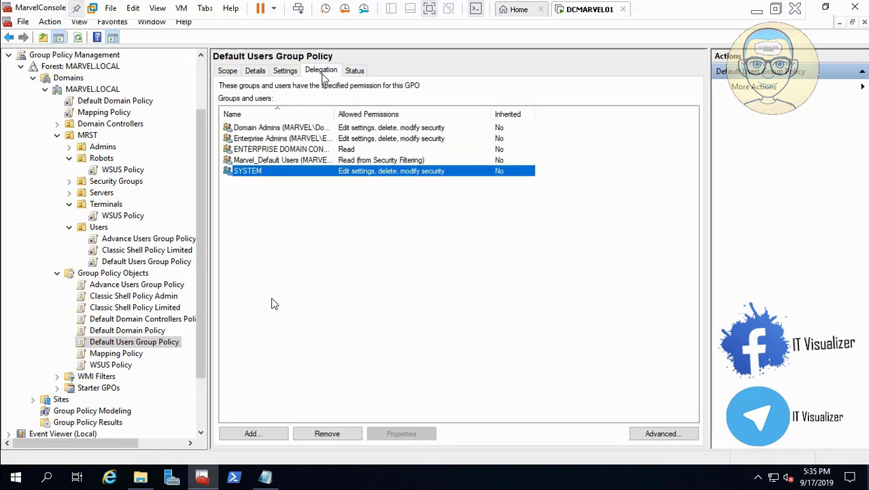
- Add the Domain Computers group to the Default Users Group Policy delegation with Read permission
{"action": "left_click", "coordinate": [264, 436]}
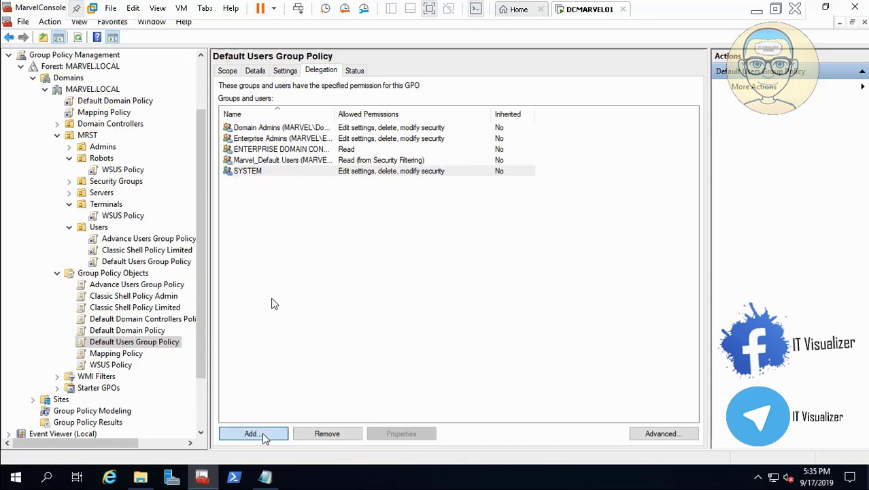
{"action": "type", "text": "Domain"}
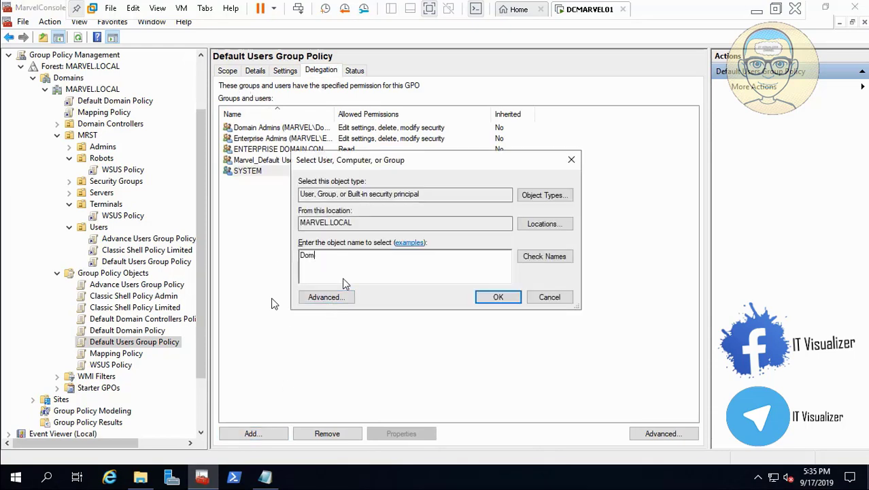
{"action": "left_click", "coordinate": [542, 256]}
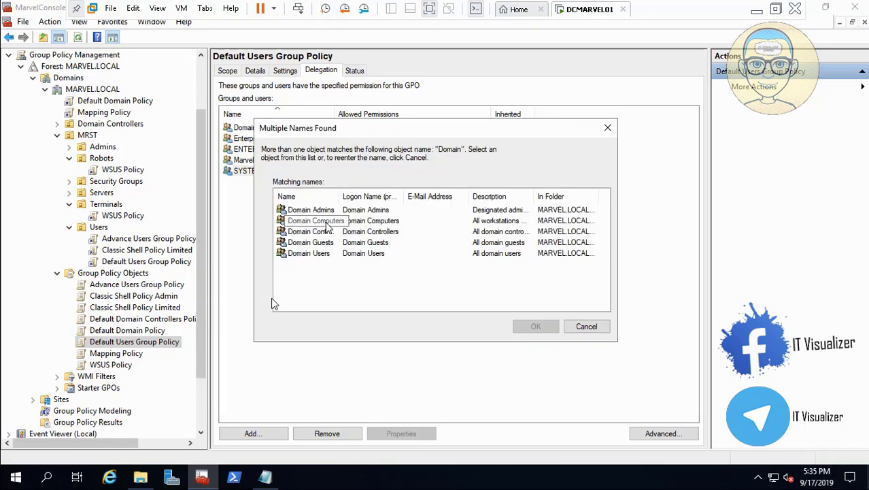
{"action": "left_click", "coordinate": [326, 222]}
{"action": "left_click", "coordinate": [536, 327]}
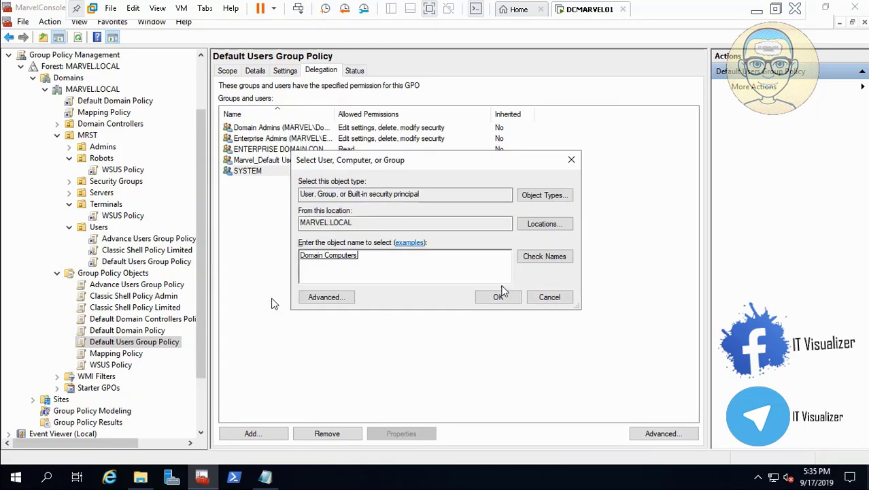
{"action": "left_click", "coordinate": [503, 297]}
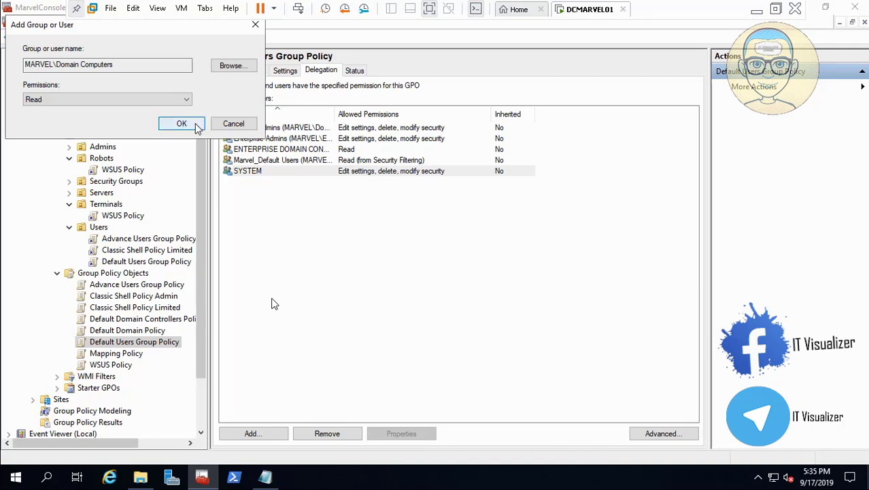
{"action": "left_click", "coordinate": [196, 127]}
{"action": "left_click", "coordinate": [229, 72]}
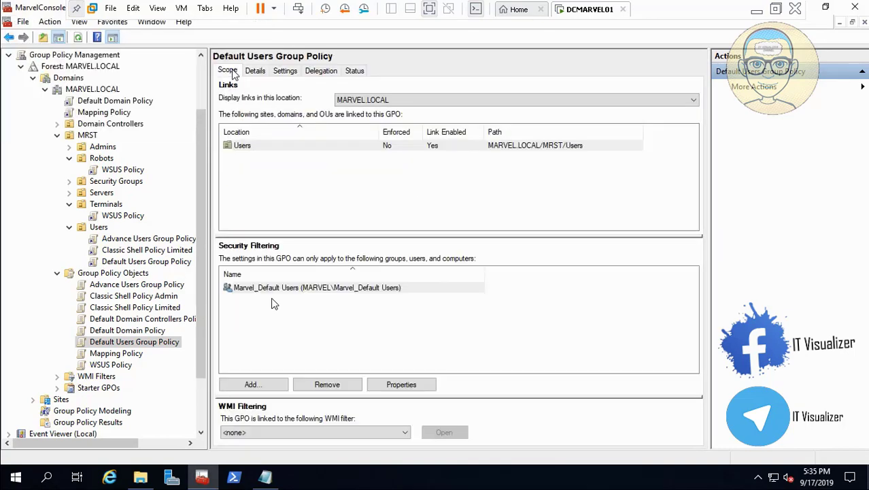
{"action": "left_click", "coordinate": [321, 71]}
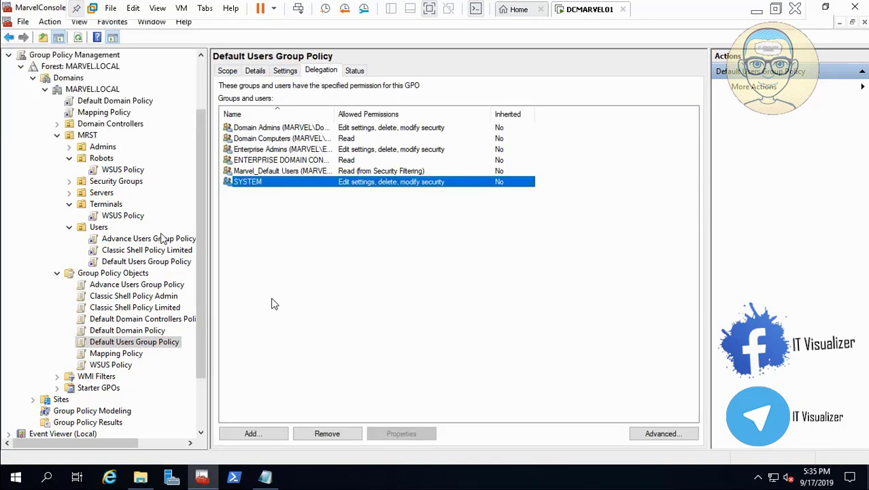
- Review the delegation and security filtering of each GPO under Group Policy Objects
{"action": "left_click", "coordinate": [145, 285]}
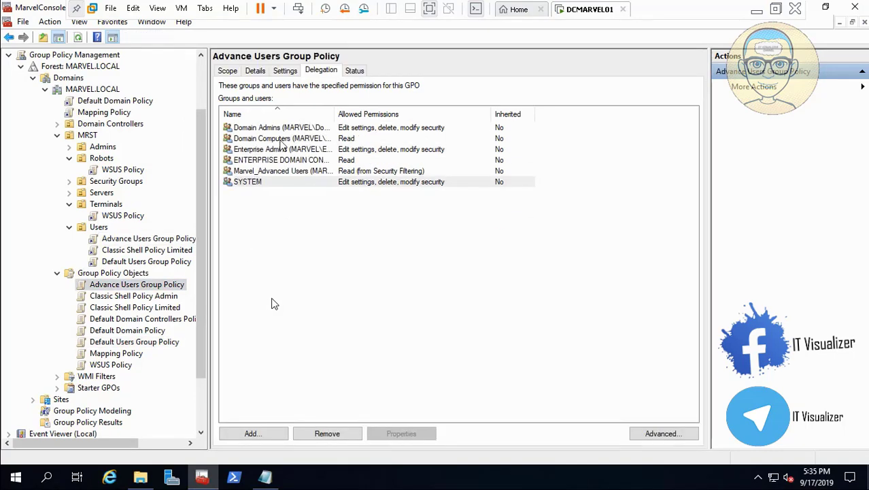
{"action": "left_click", "coordinate": [306, 139]}
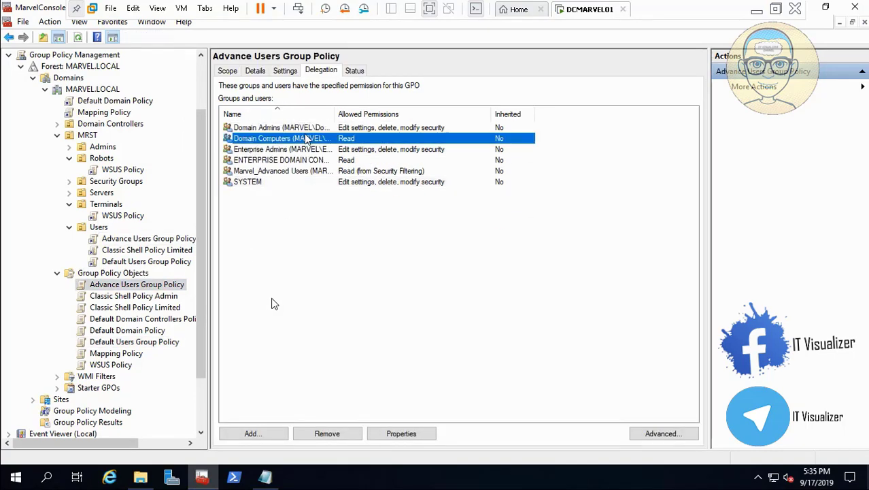
{"action": "left_click", "coordinate": [228, 70]}
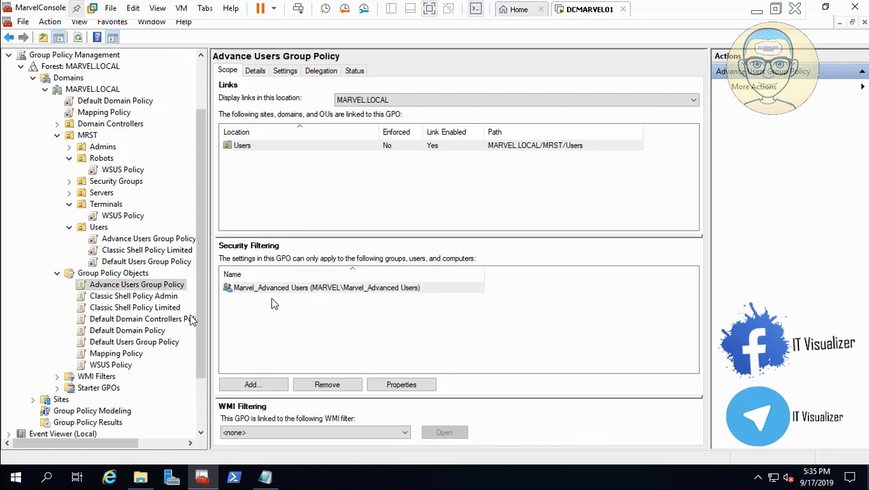
{"action": "left_click", "coordinate": [163, 341]}
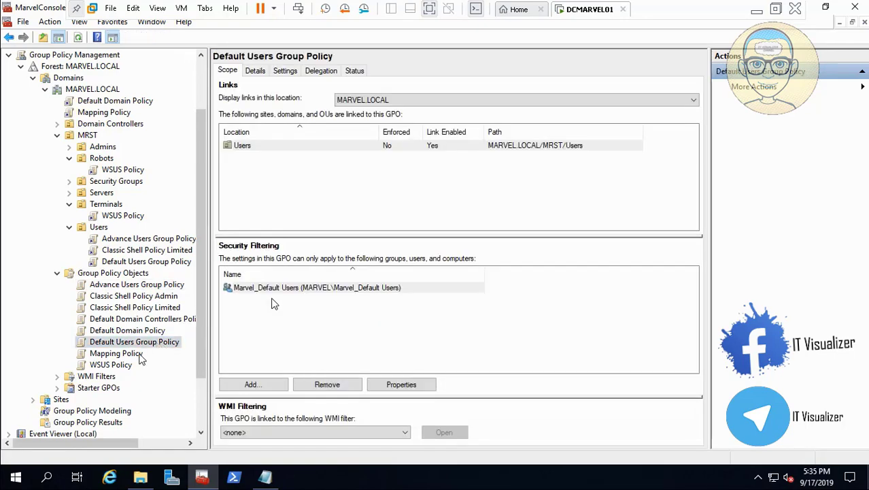
{"action": "left_click", "coordinate": [116, 353]}
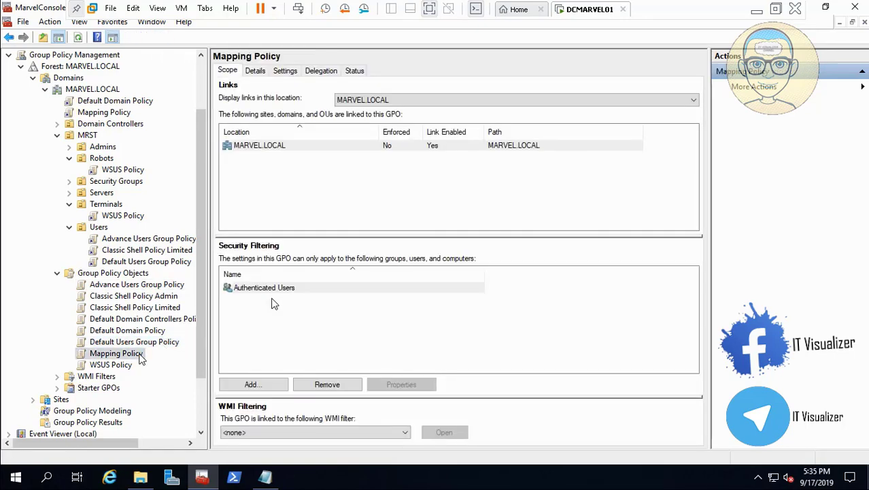
{"action": "left_click", "coordinate": [112, 364]}
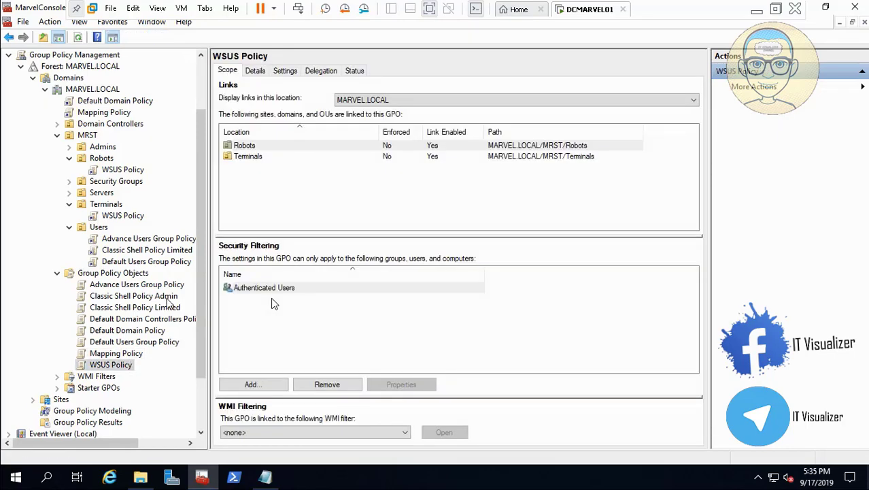
{"action": "left_click", "coordinate": [162, 285]}
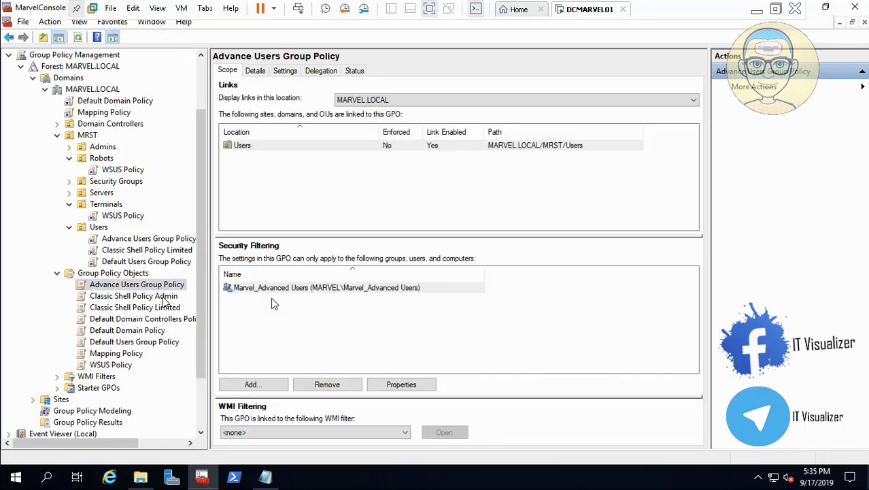
{"action": "left_click", "coordinate": [163, 297]}
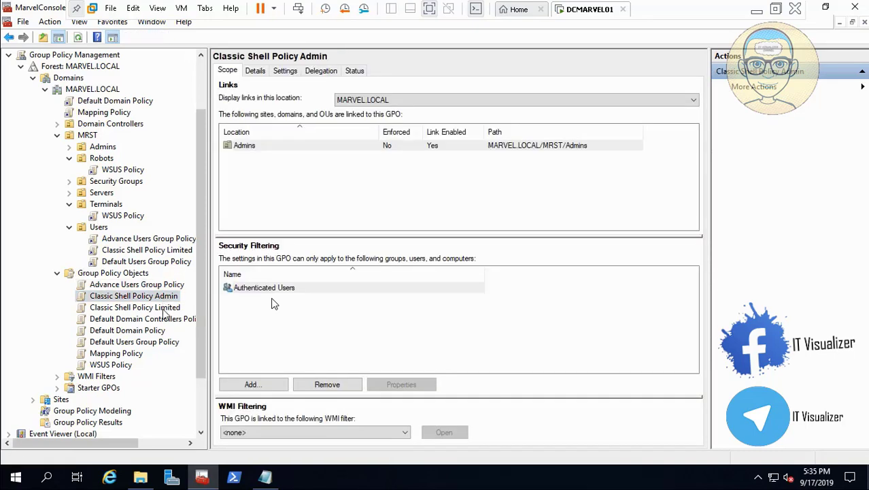
{"action": "left_click", "coordinate": [164, 308]}
{"action": "left_click", "coordinate": [162, 331]}
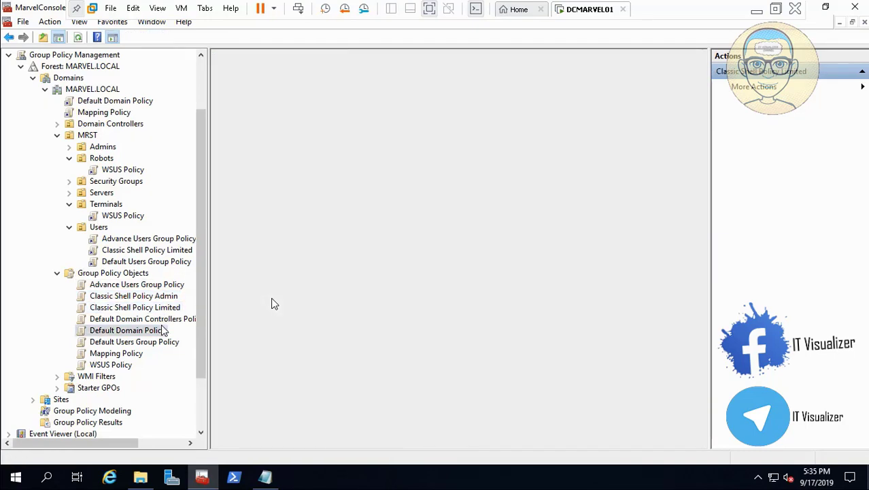
{"action": "left_click", "coordinate": [756, 9]}
{"action": "left_click", "coordinate": [427, 481]}
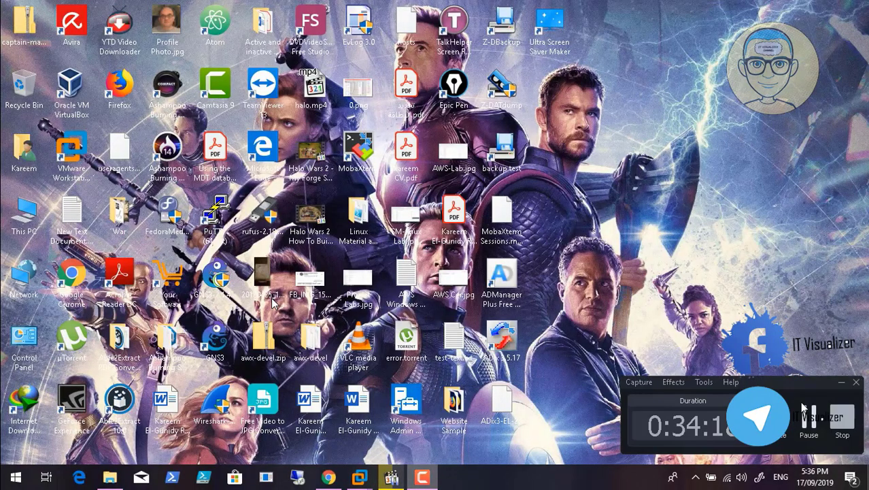
{"action": "left_click", "coordinate": [811, 422]}
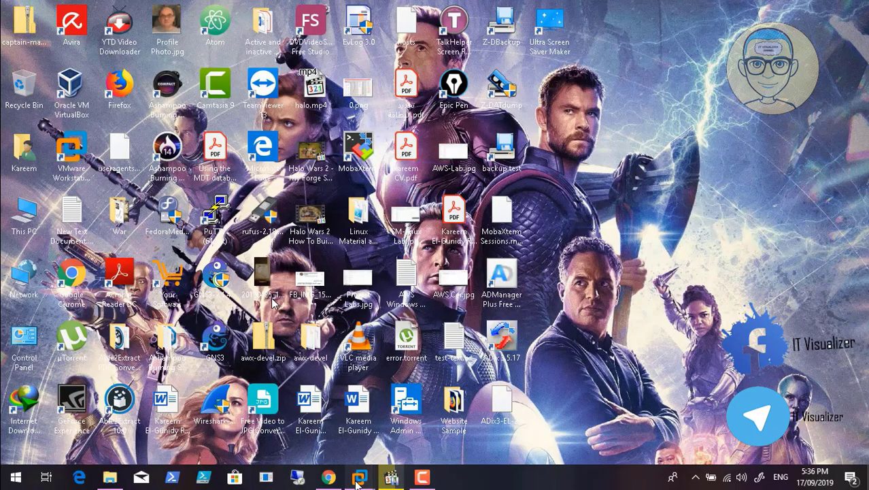
{"action": "mouse_move", "coordinate": [357, 480]}
{"action": "left_click", "coordinate": [408, 424]}
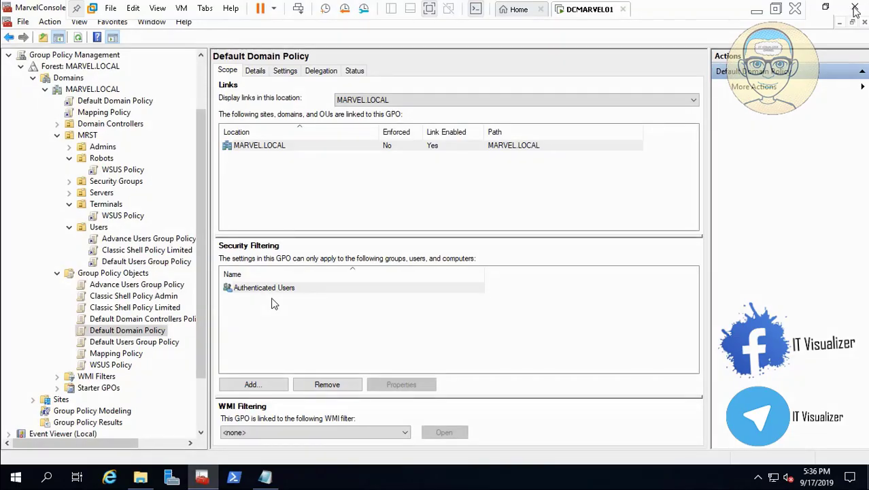
- Close the MarvelConsole without saving the console settings
{"action": "left_click", "coordinate": [855, 8]}
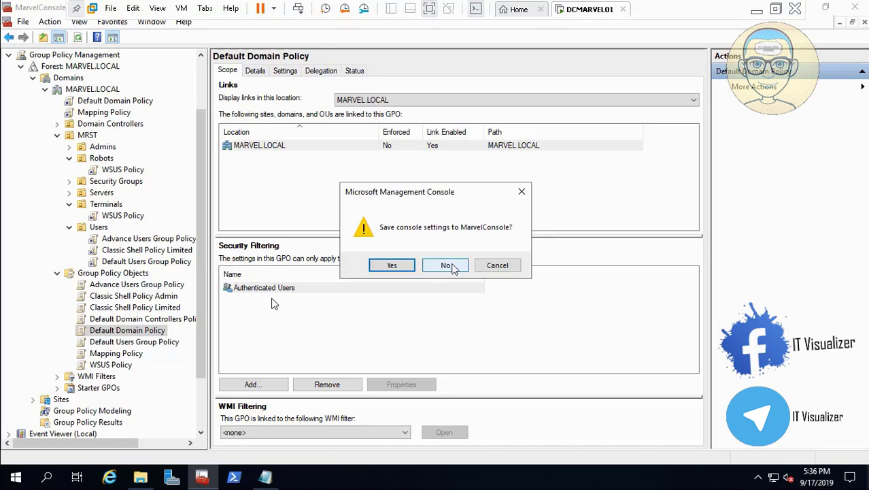
{"action": "left_click", "coordinate": [496, 265]}
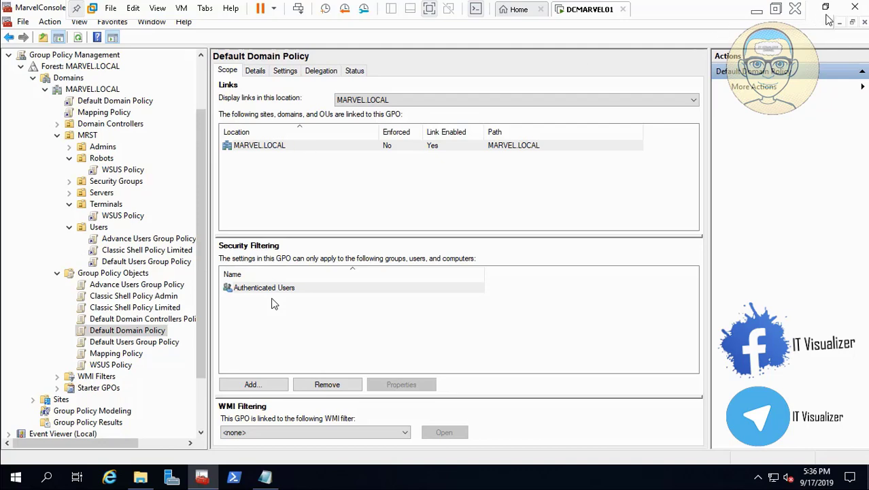
{"action": "left_click", "coordinate": [855, 7]}
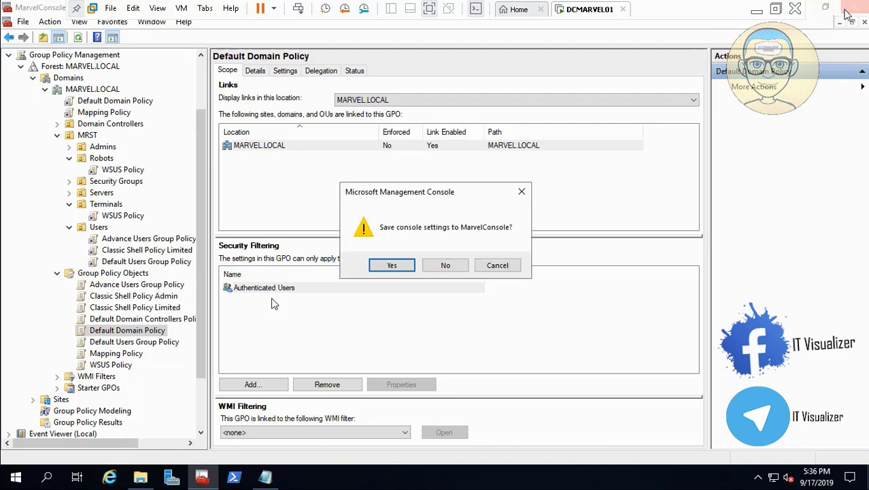
{"action": "left_click", "coordinate": [445, 265]}
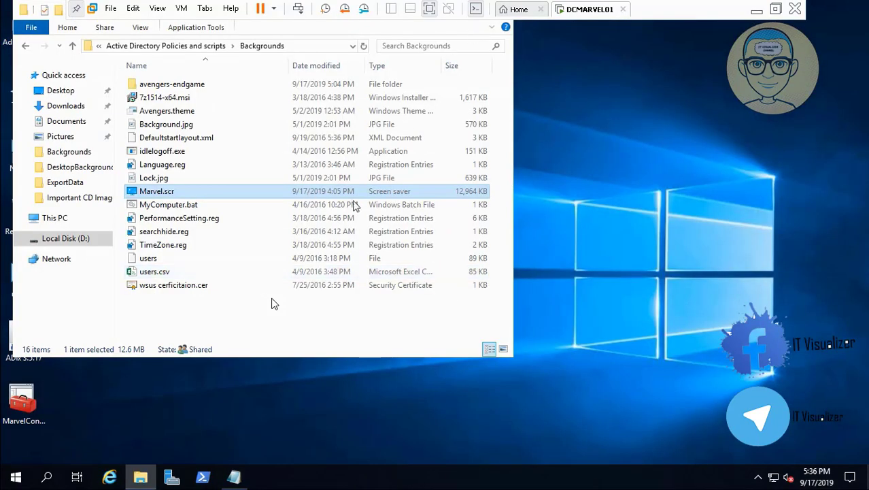
- Reopen MarvelConsole from its desktop shortcut
{"action": "left_click", "coordinate": [142, 477]}
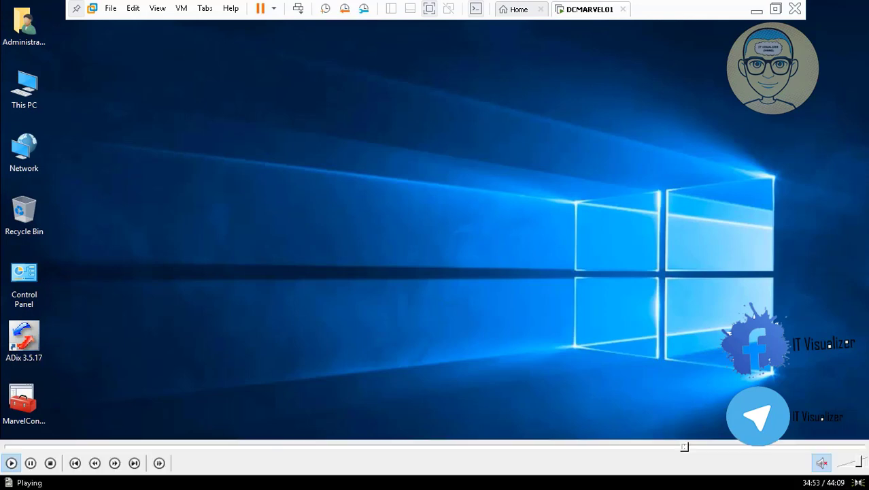
{"action": "left_click", "coordinate": [234, 476]}
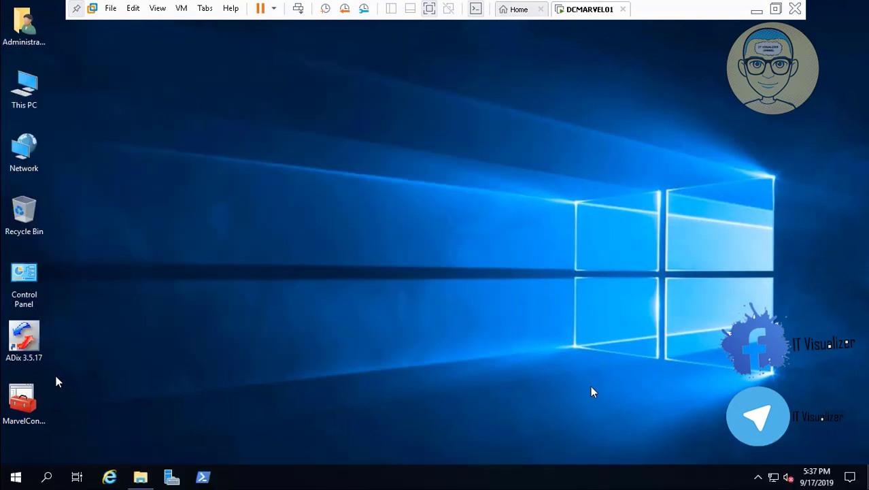
{"action": "left_click", "coordinate": [35, 401]}
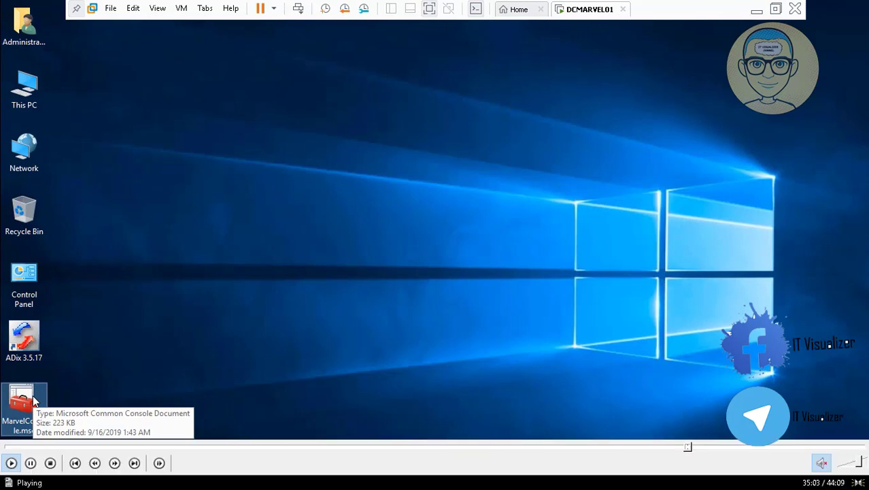
{"action": "left_click", "coordinate": [693, 448]}
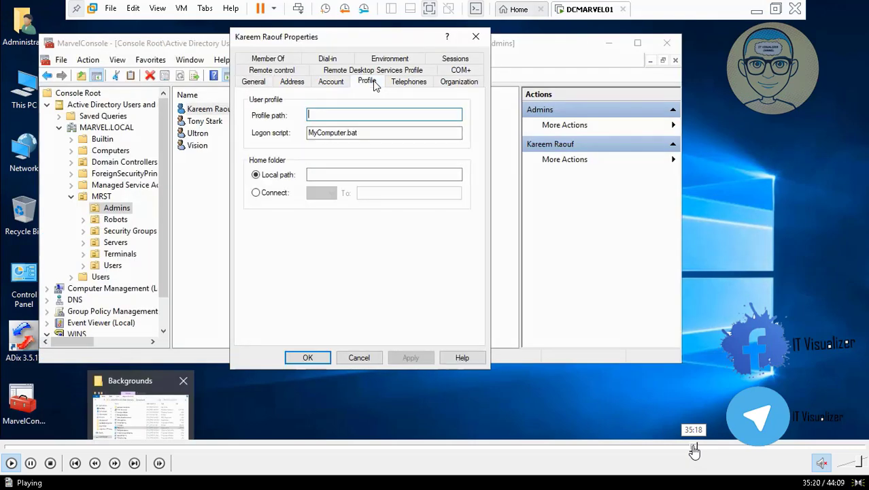
{"action": "left_click", "coordinate": [692, 448]}
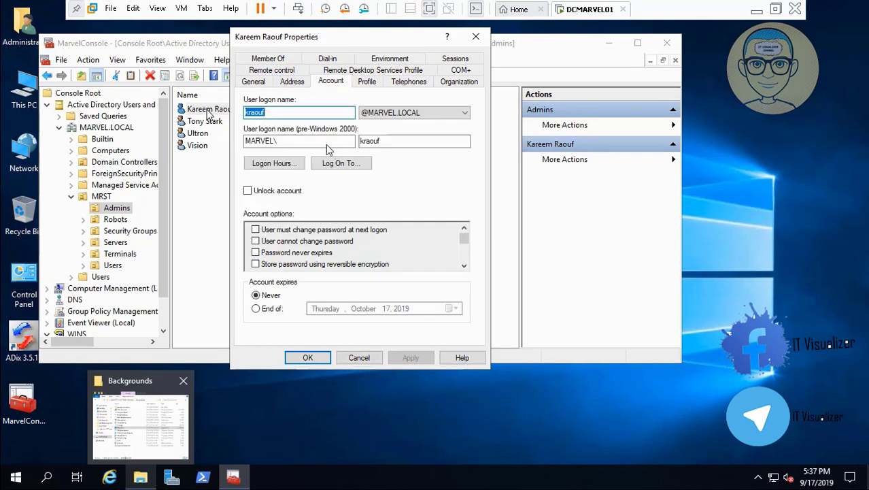
- Review the Account settings of the first user in the MRST Admins OU, then cancel the properties
{"action": "left_click", "coordinate": [365, 355]}
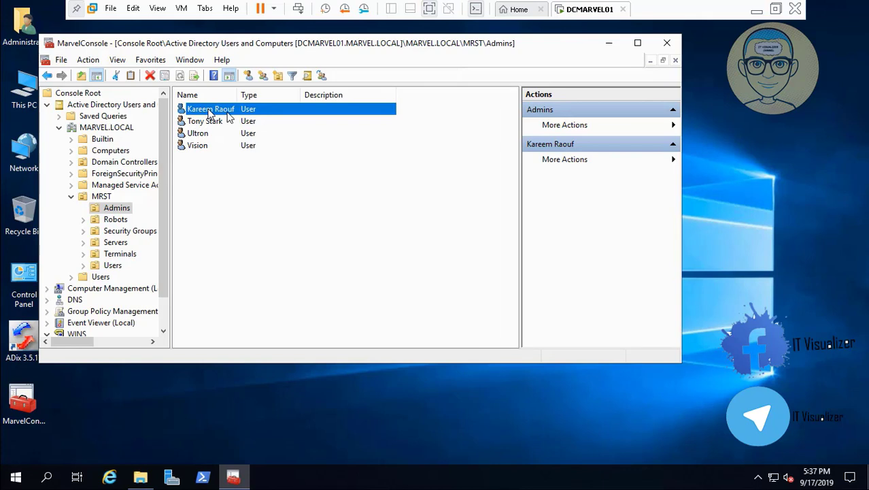
{"action": "double_click", "coordinate": [210, 111]}
{"action": "left_click", "coordinate": [331, 81]}
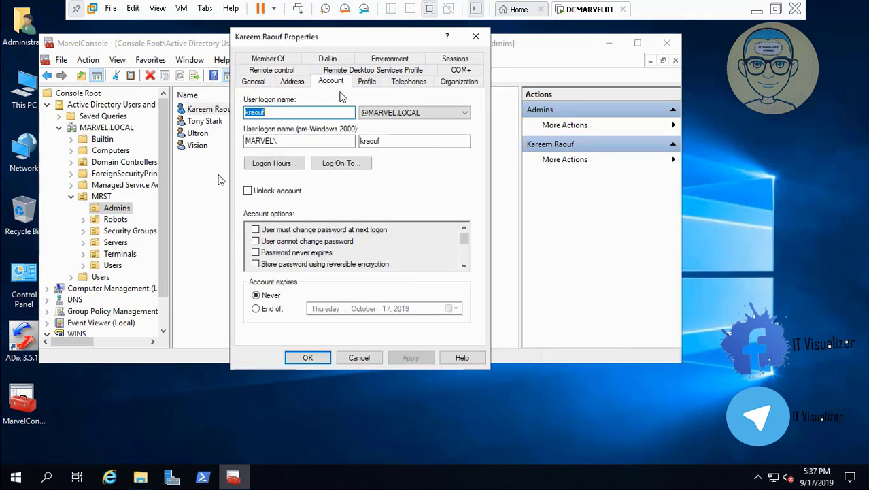
{"action": "left_click", "coordinate": [360, 357]}
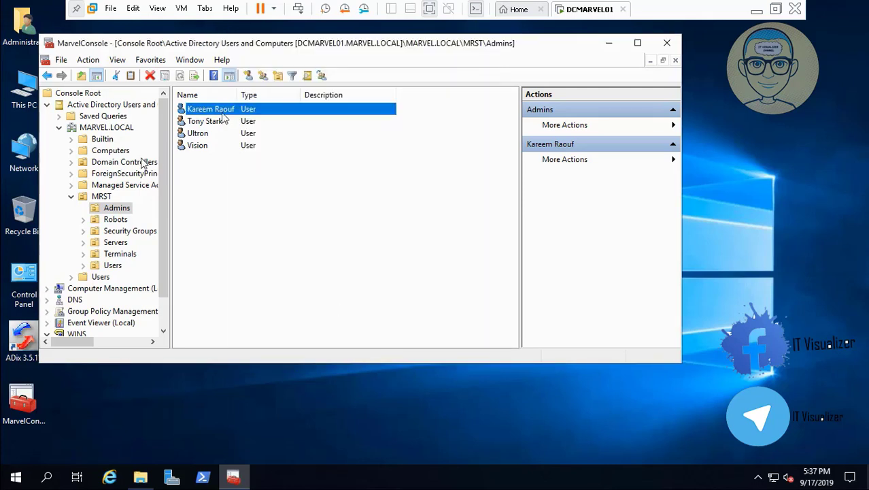
- Reset that Admins user's password, clearing the must-change-at-next-logon option and entering and confirming the new password
{"action": "right_click", "coordinate": [223, 114]}
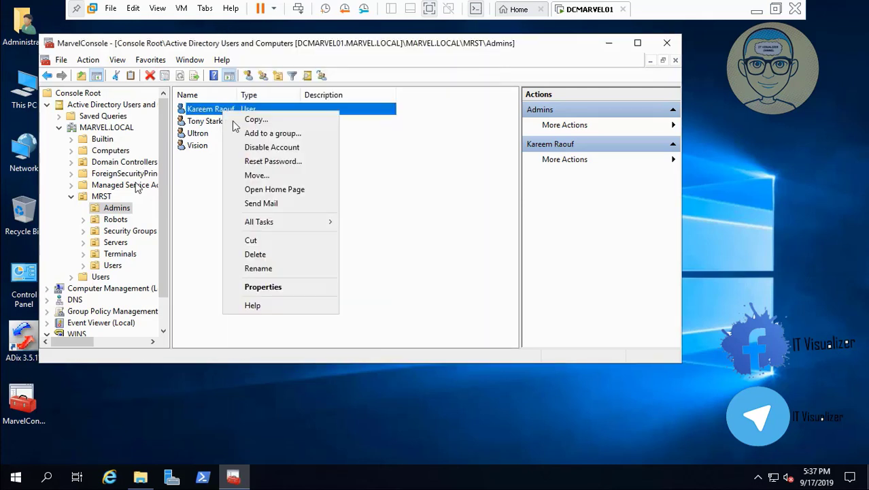
{"action": "left_click", "coordinate": [271, 163]}
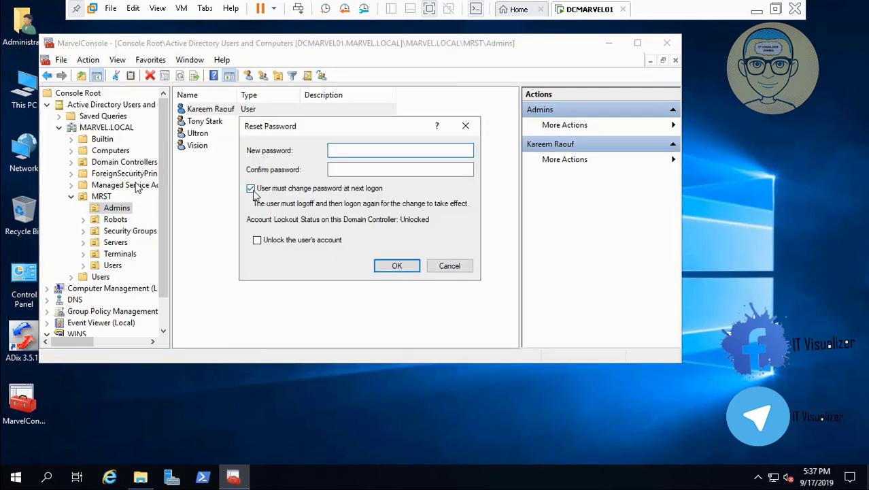
{"action": "left_click", "coordinate": [251, 189]}
{"action": "left_click", "coordinate": [345, 154]}
{"action": "key", "text": "Tab"}
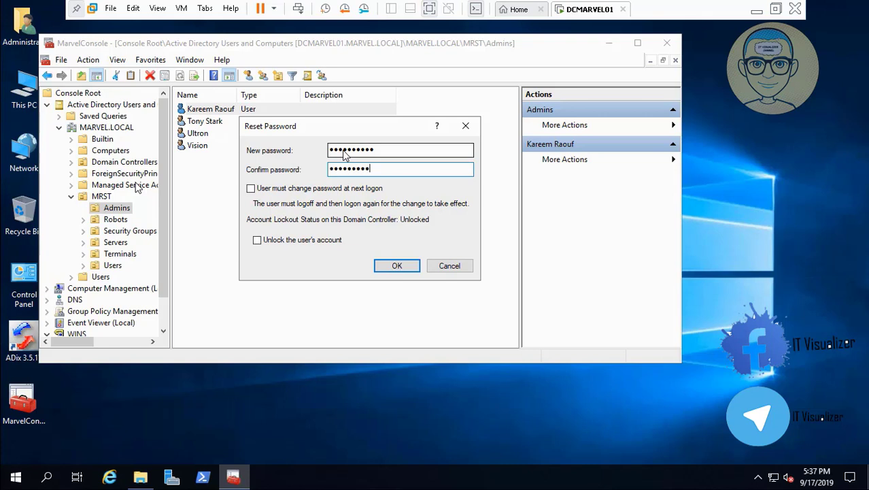
{"action": "left_click", "coordinate": [402, 264]}
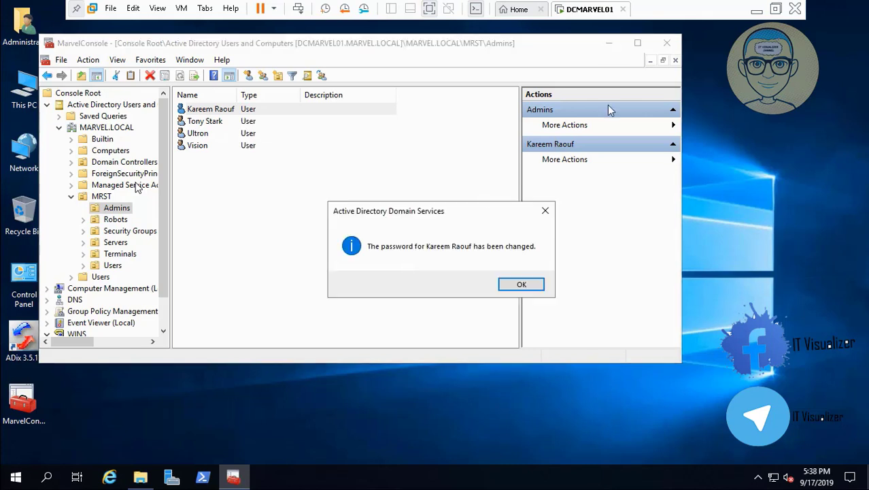
- Dismiss the password-change confirmation and close MarvelConsole, saving the console settings
{"action": "left_click", "coordinate": [522, 285]}
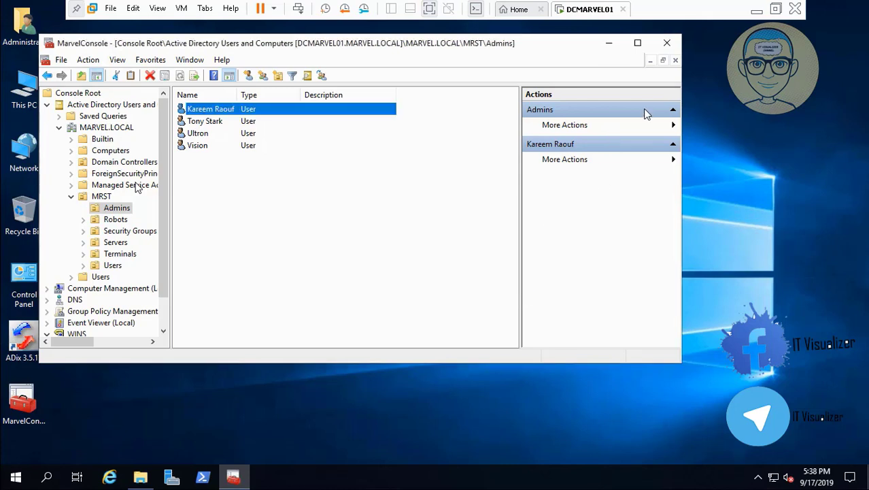
{"action": "left_click", "coordinate": [670, 44]}
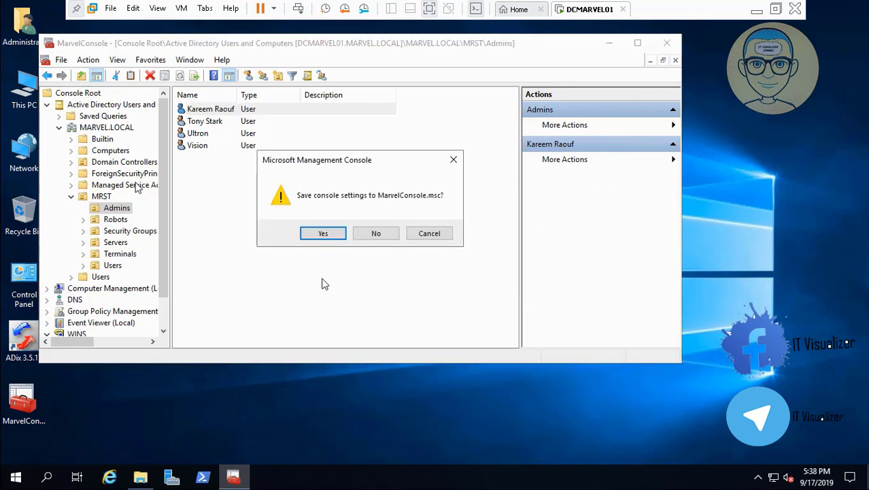
{"action": "left_click", "coordinate": [334, 234]}
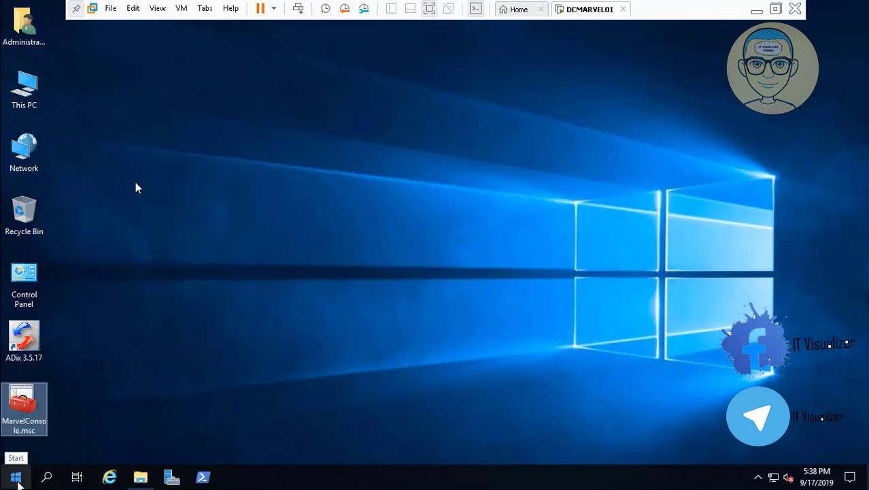
- Sign out of the administrator session from the Start menu's shut down options
{"action": "right_click", "coordinate": [17, 480]}
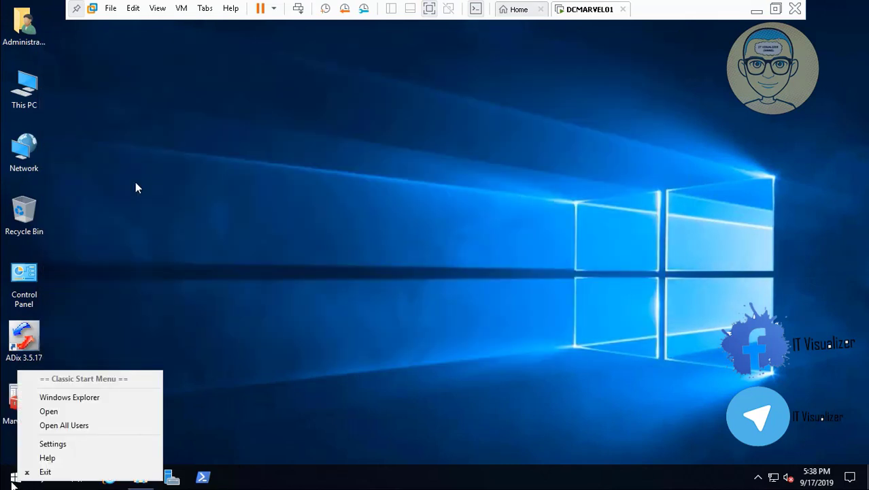
{"action": "left_click", "coordinate": [14, 482]}
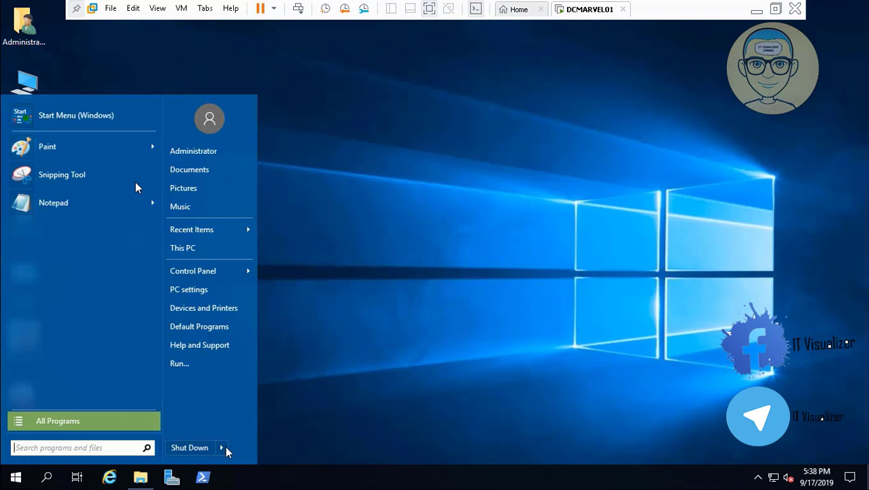
{"action": "mouse_move", "coordinate": [228, 450]}
{"action": "left_click", "coordinate": [249, 432]}
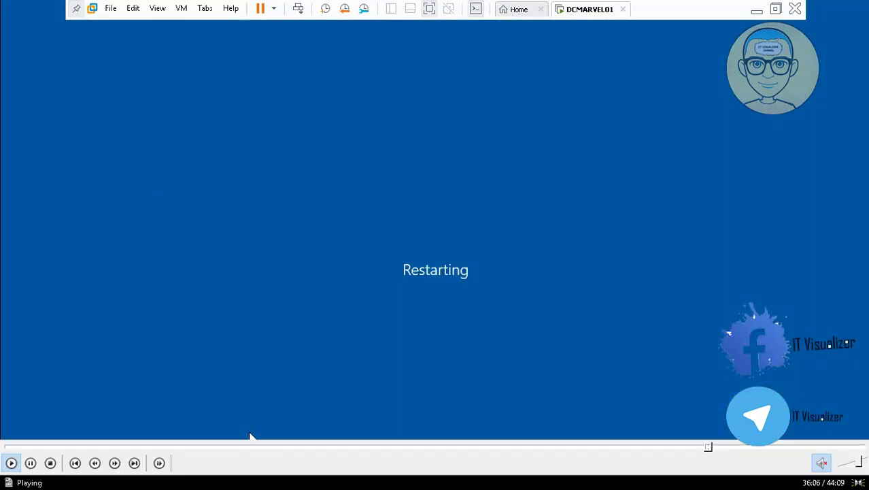
{"action": "left_click", "coordinate": [712, 449]}
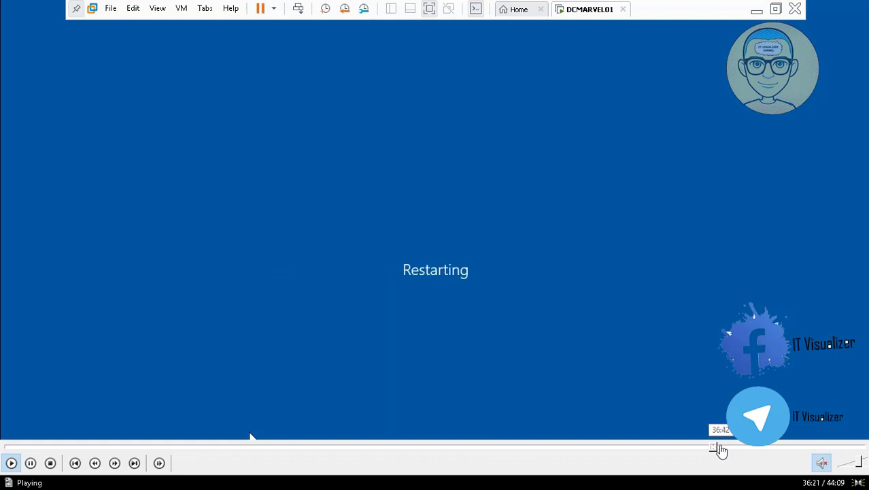
{"action": "left_click", "coordinate": [718, 449]}
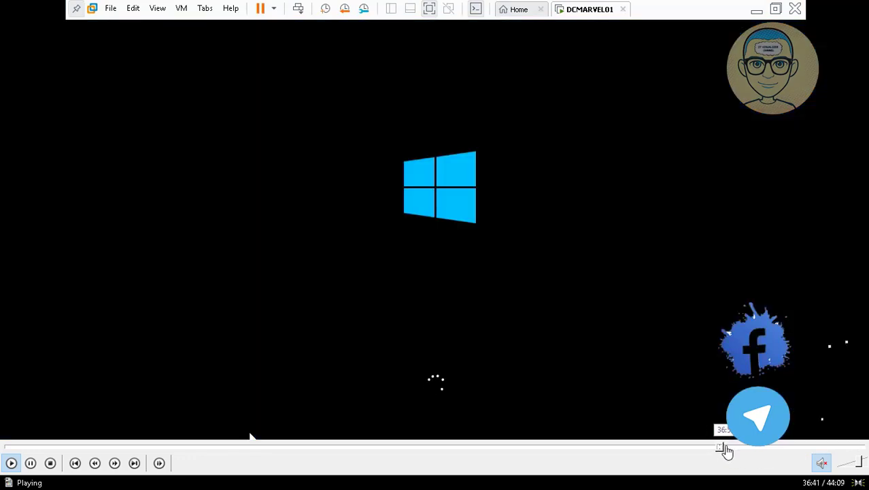
{"action": "left_click", "coordinate": [723, 449]}
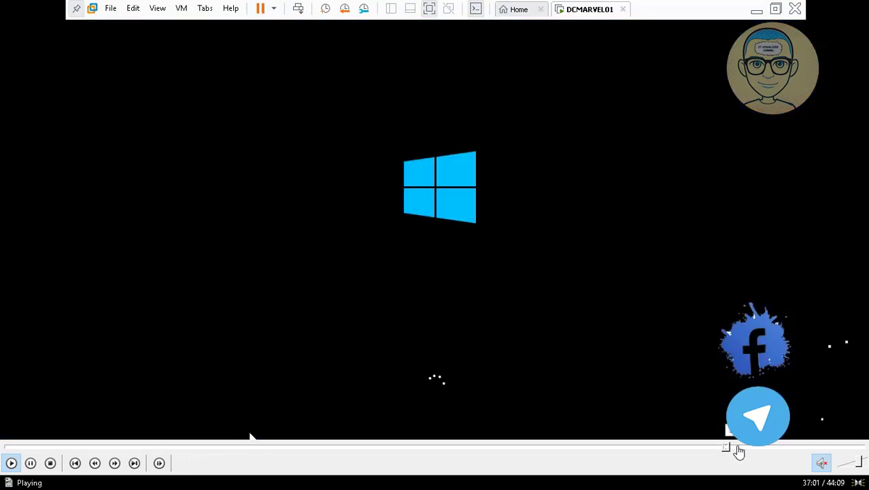
{"action": "left_click", "coordinate": [737, 449]}
{"action": "left_click", "coordinate": [743, 449]}
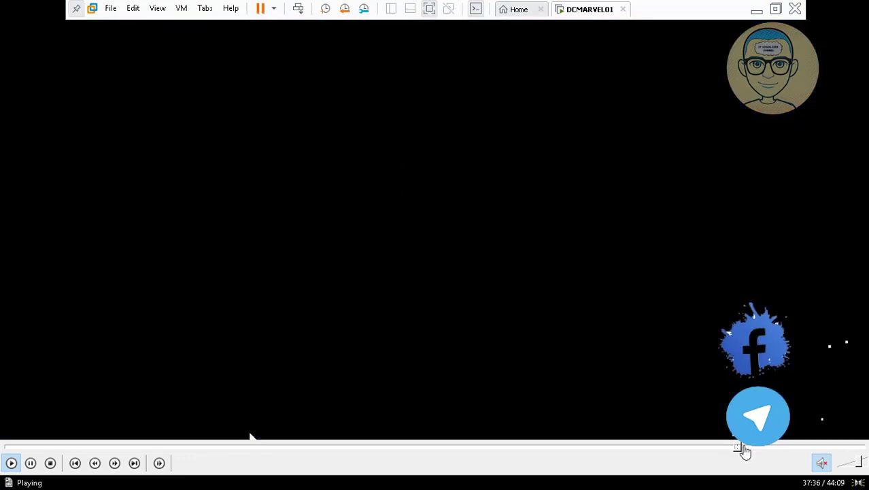
{"action": "left_click", "coordinate": [744, 449]}
{"action": "left_click", "coordinate": [750, 449]}
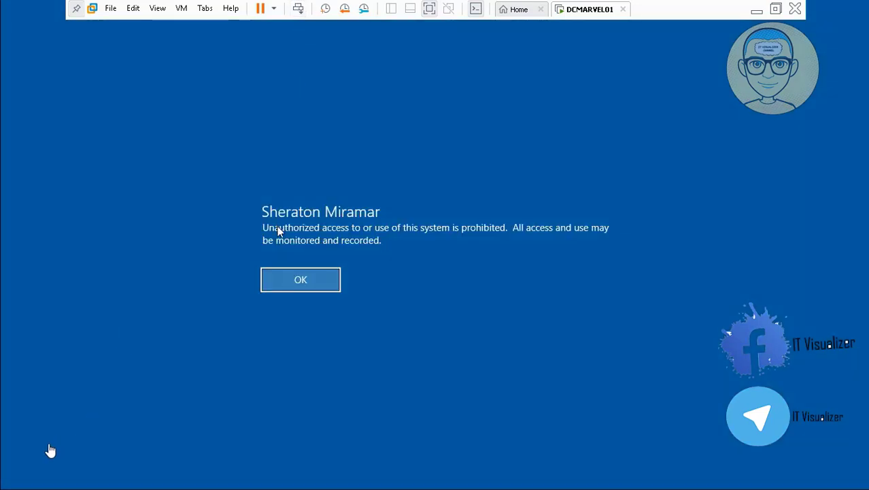
{"action": "mouse_move", "coordinate": [33, 465]}
{"action": "key", "text": "space"}
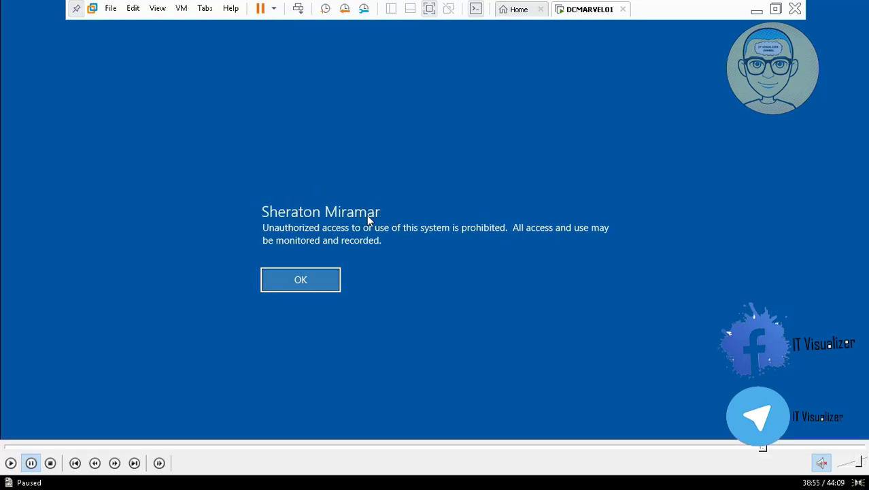
{"action": "left_click", "coordinate": [11, 463]}
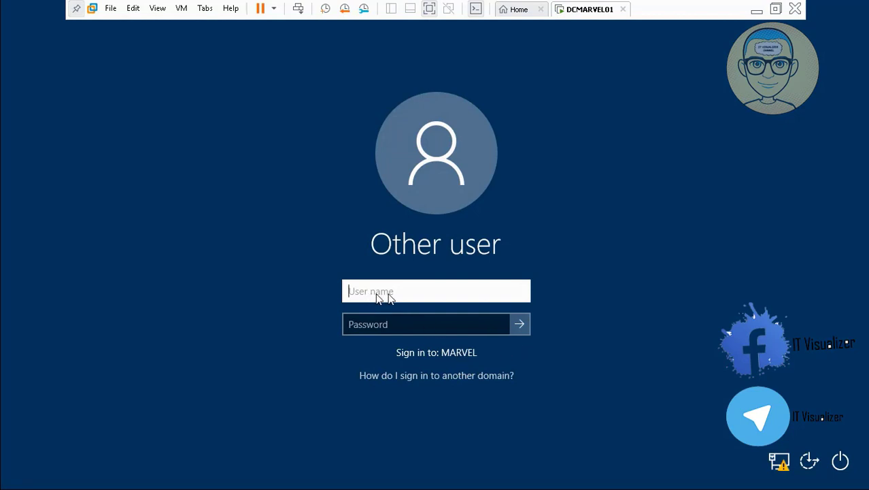
{"action": "left_click", "coordinate": [427, 325]}
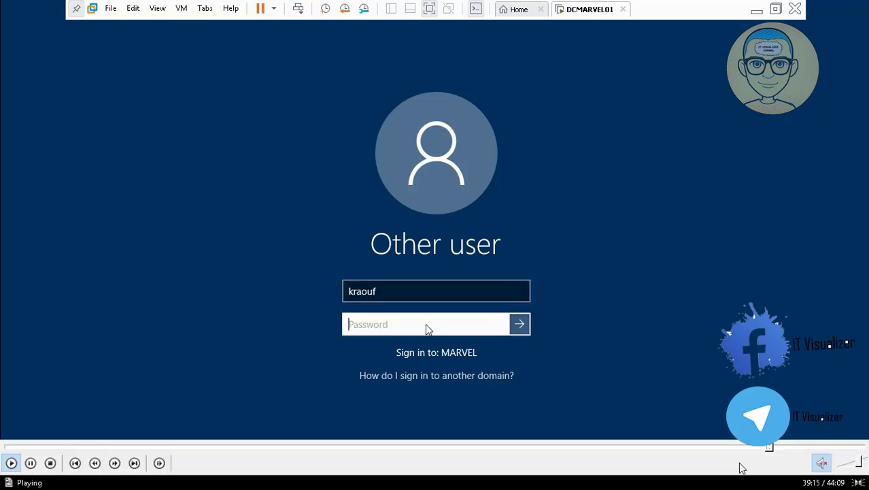
{"action": "type", "text": "•••••"}
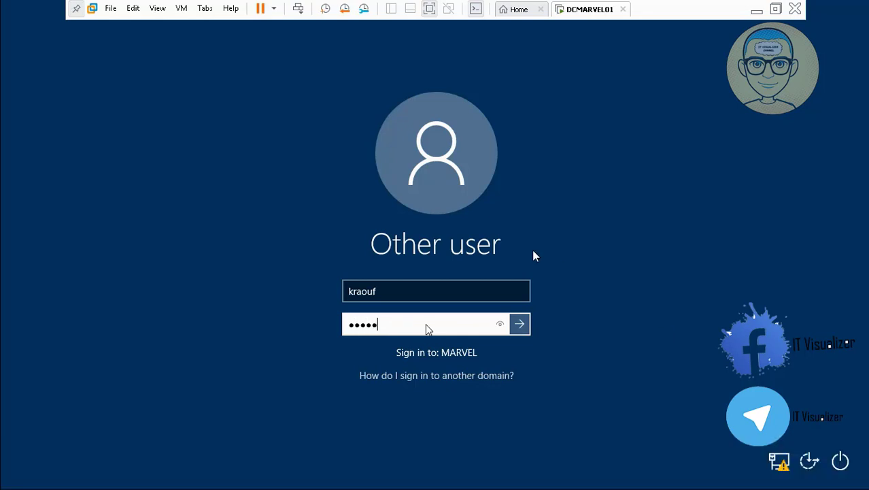
{"action": "type", "text": "•••••"}
{"action": "key", "text": "Return"}
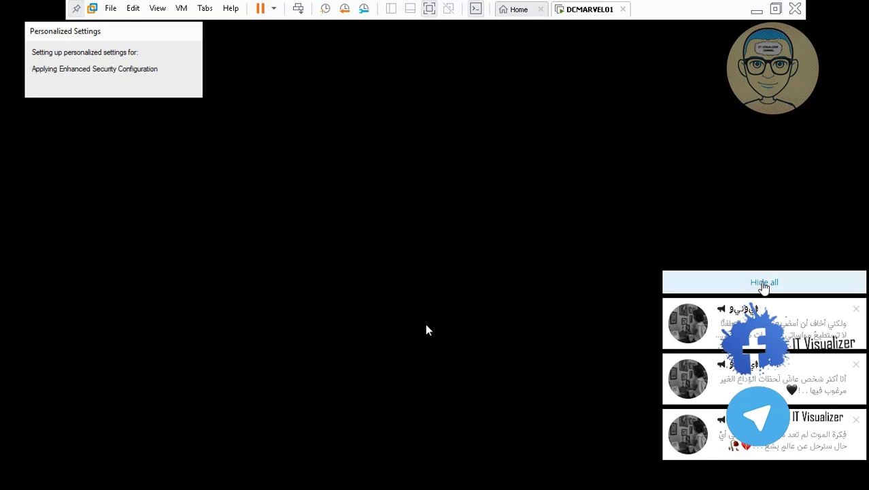
{"action": "left_click", "coordinate": [762, 286]}
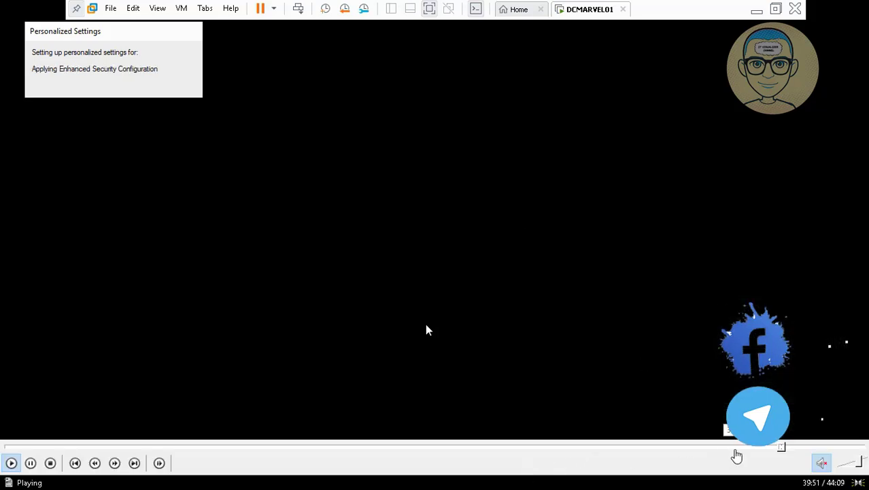
{"action": "left_click", "coordinate": [784, 447]}
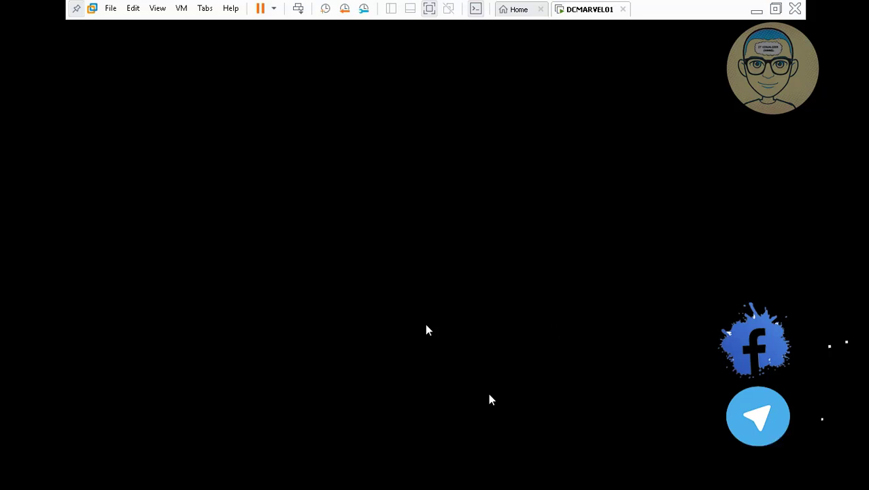
{"action": "mouse_move", "coordinate": [478, 470]}
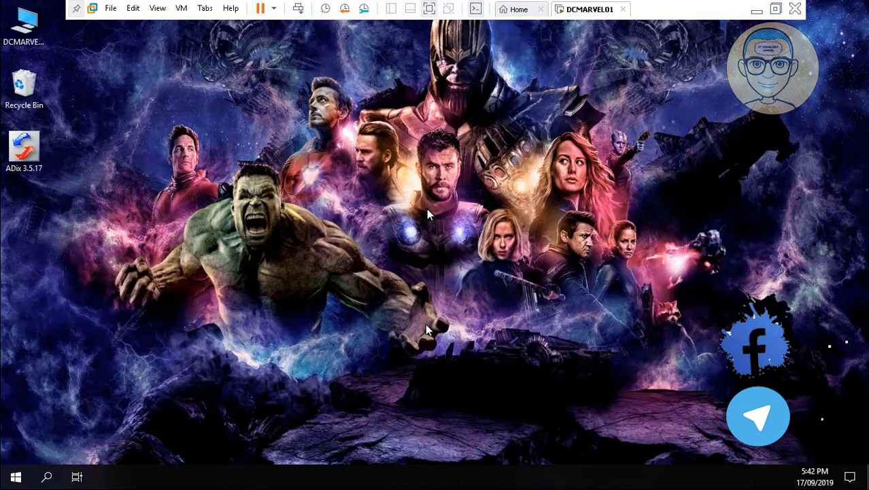
{"action": "left_click", "coordinate": [28, 34]}
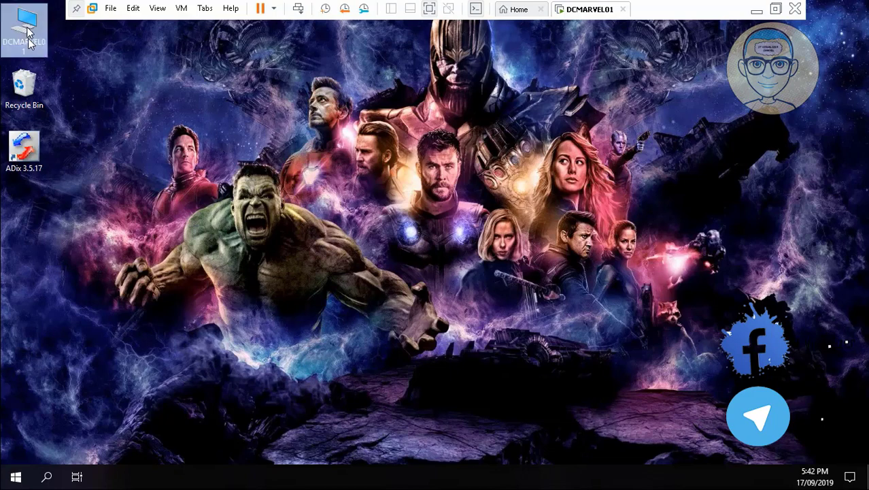
{"action": "left_click", "coordinate": [24, 87]}
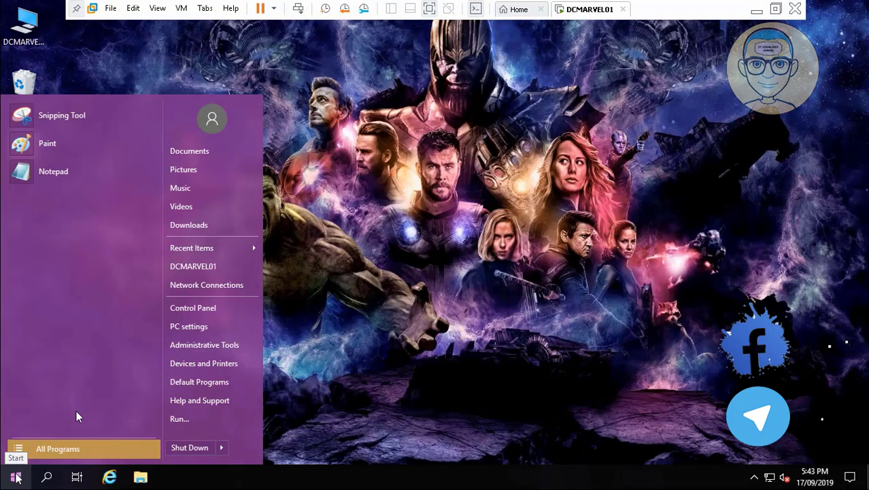
{"action": "left_click", "coordinate": [30, 463]}
{"action": "left_click", "coordinate": [423, 303]}
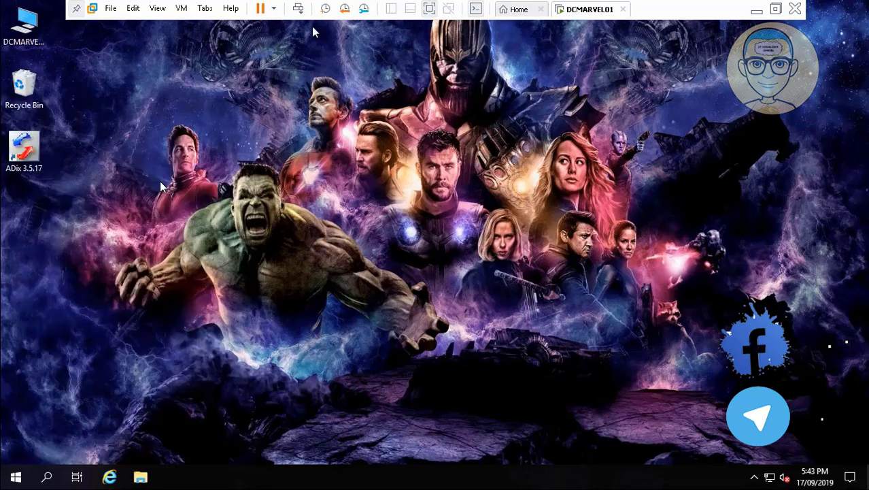
- Lock the signed-in user's session and unlock it again by entering the account password
{"action": "left_click", "coordinate": [299, 9]}
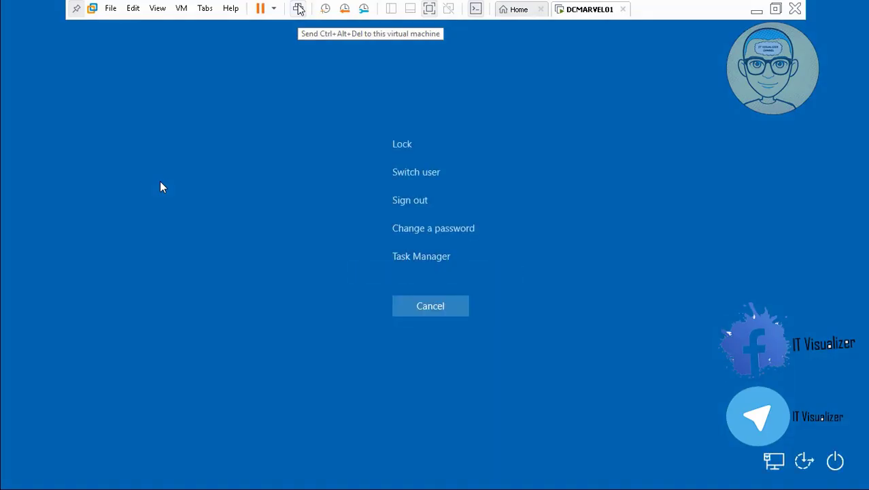
{"action": "left_click", "coordinate": [412, 148]}
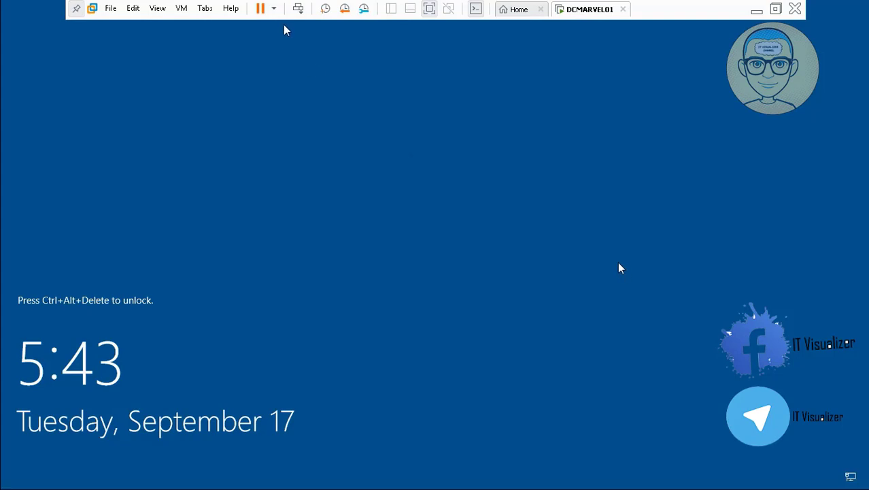
{"action": "left_click", "coordinate": [299, 10]}
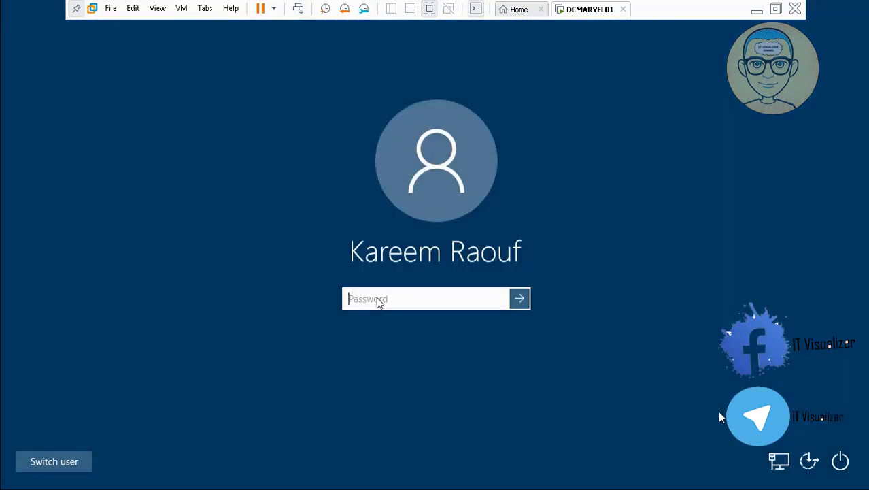
{"action": "type", "text": "P@ssword1"}
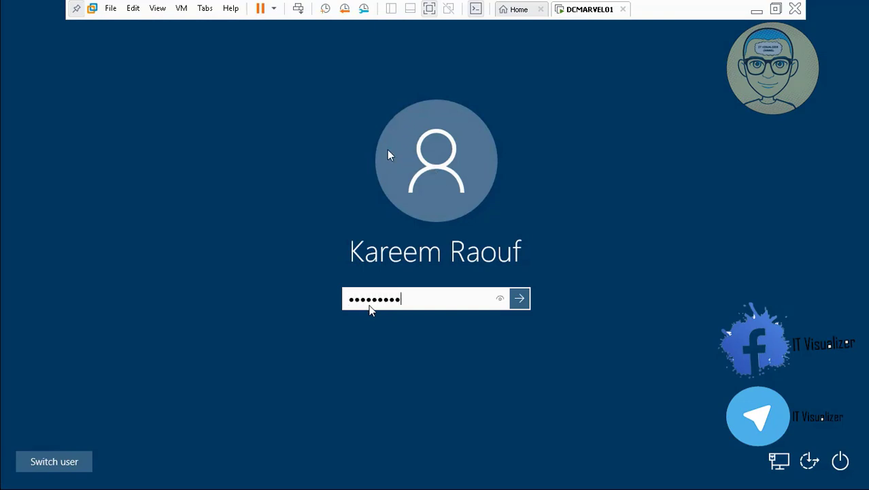
{"action": "key", "text": "Return"}
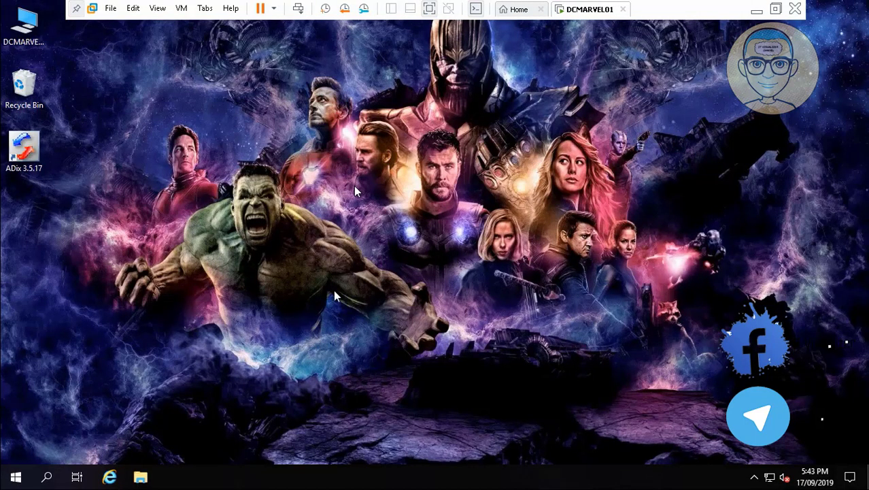
- Open This PC, eject the DVD Drive (E:), and close the window
{"action": "left_click", "coordinate": [37, 39]}
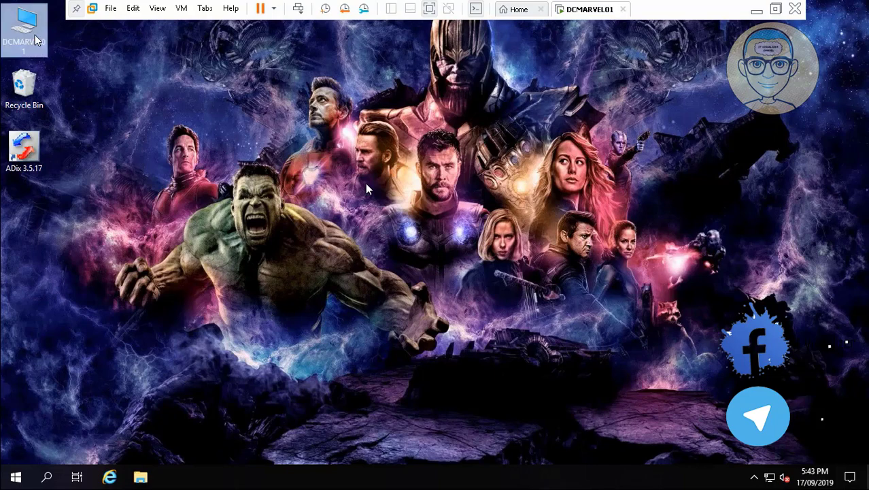
{"action": "double_click", "coordinate": [37, 40]}
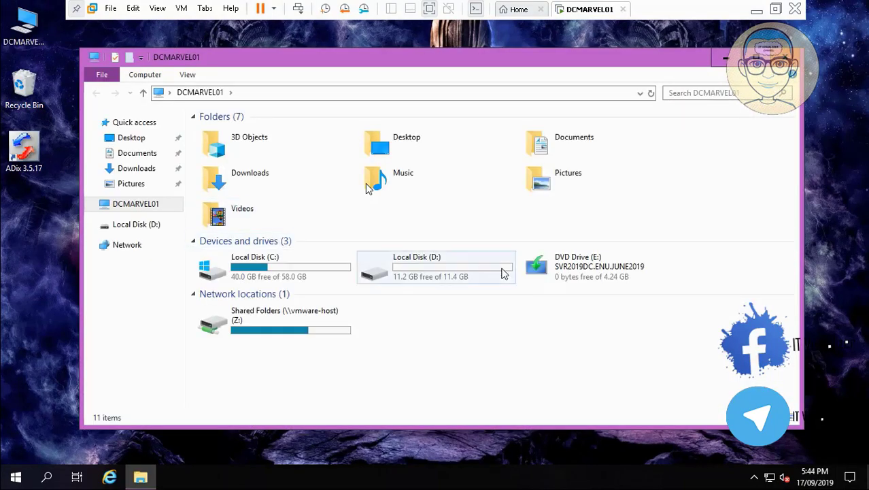
{"action": "right_click", "coordinate": [572, 272]}
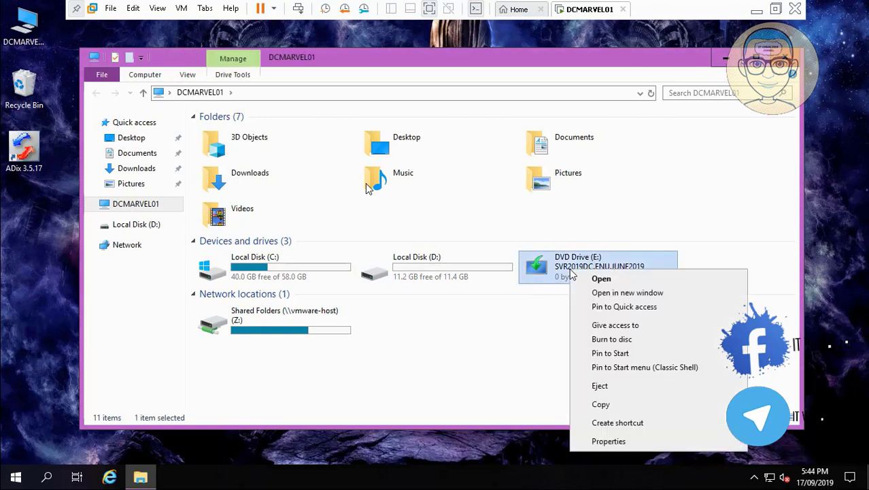
{"action": "left_click", "coordinate": [617, 386]}
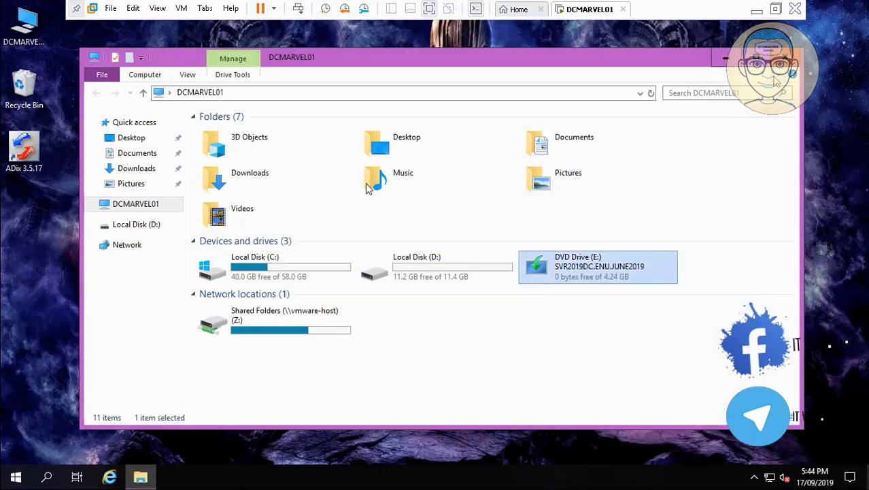
{"action": "left_click", "coordinate": [785, 58]}
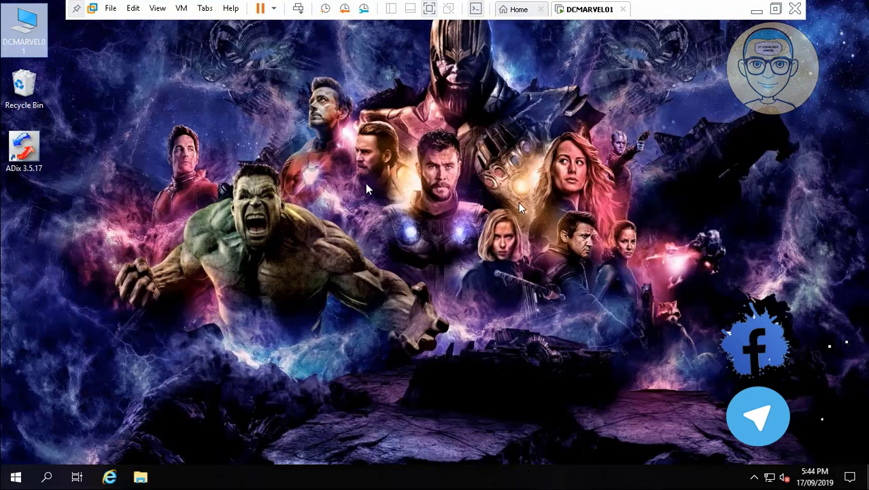
- Open the computer's System properties to check its name and domain membership
{"action": "left_click", "coordinate": [757, 476]}
{"action": "left_click", "coordinate": [678, 457]}
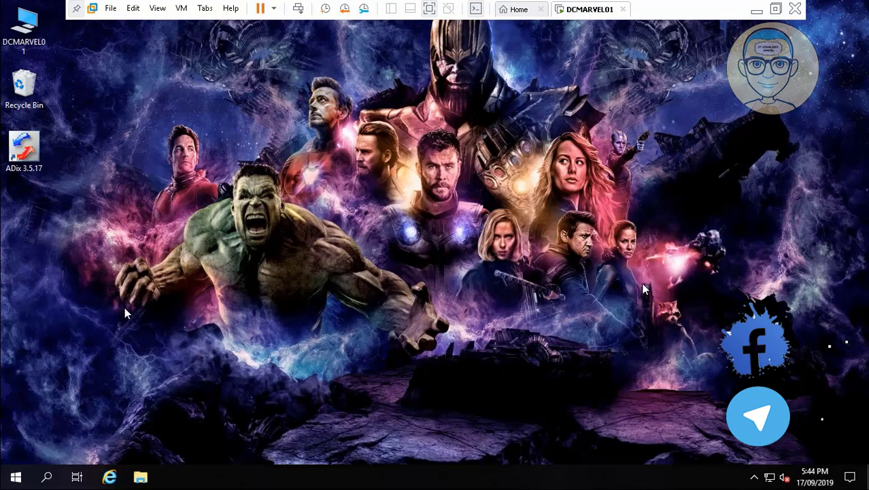
{"action": "right_click", "coordinate": [31, 39]}
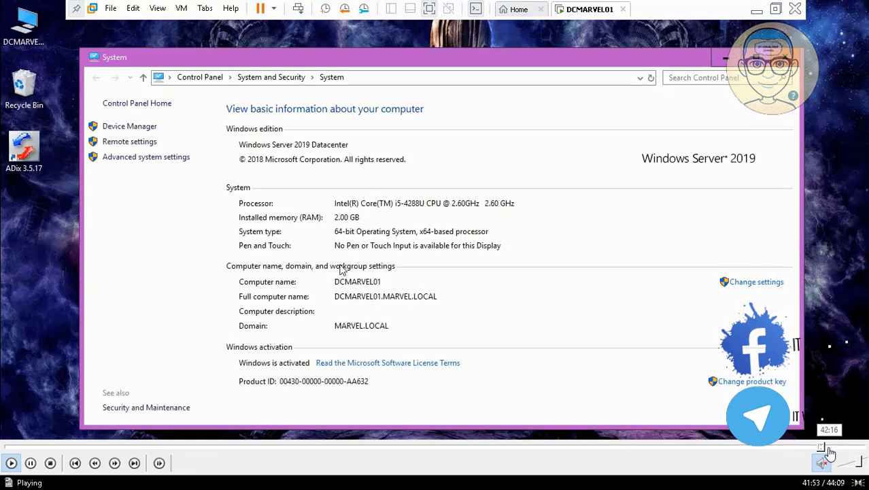
{"action": "left_click", "coordinate": [838, 447]}
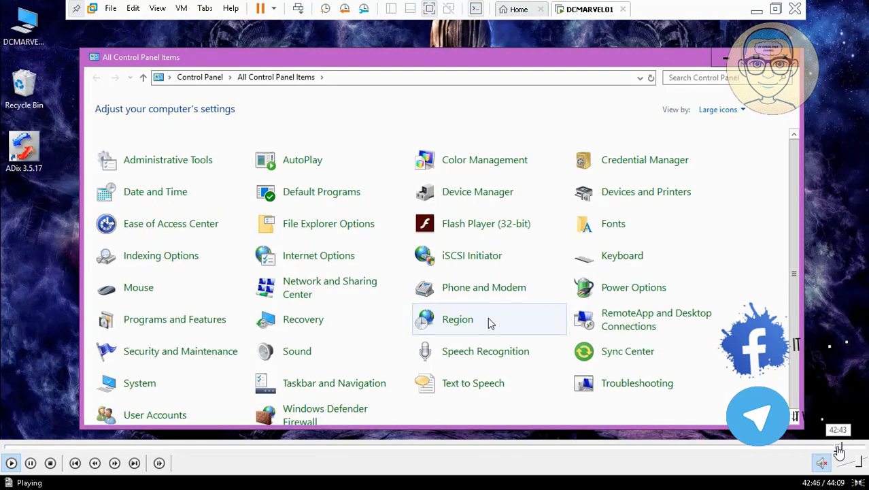
{"action": "left_click", "coordinate": [846, 449]}
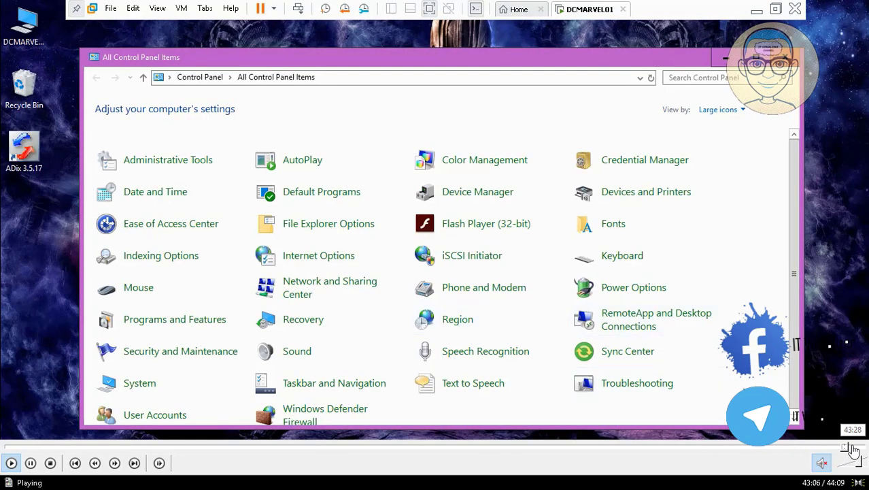
{"action": "left_click", "coordinate": [853, 449]}
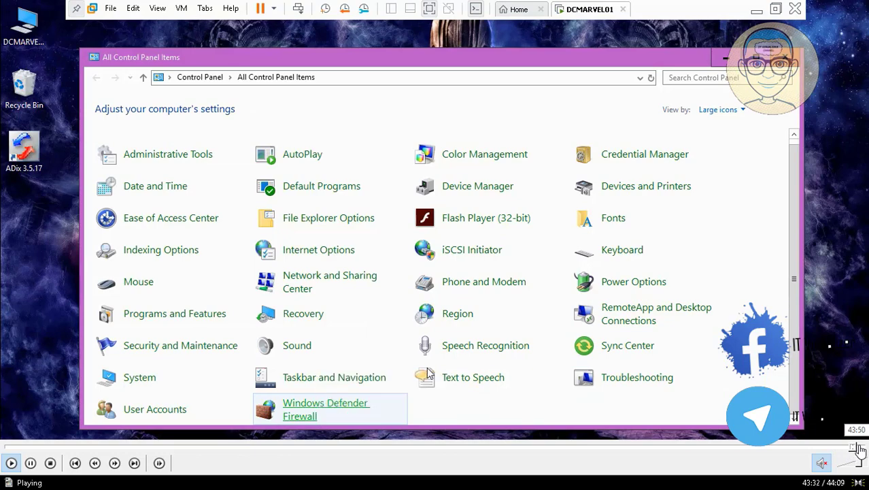
{"action": "left_click", "coordinate": [864, 449]}
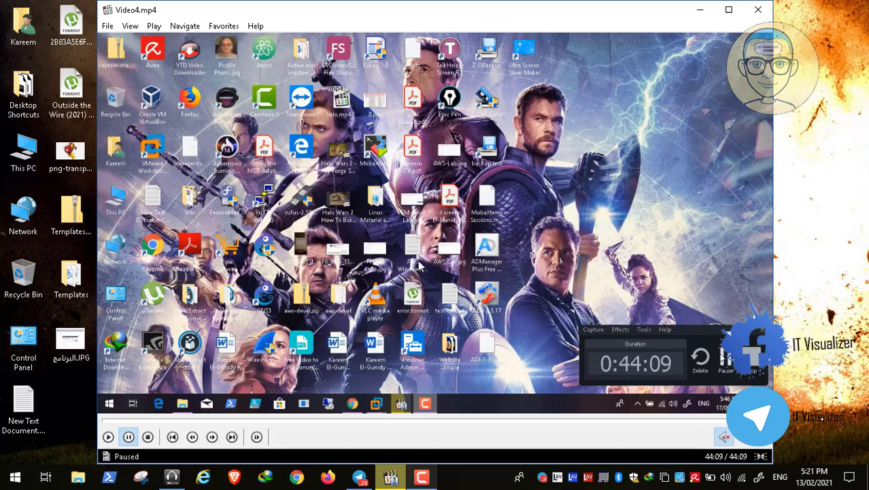
{"action": "left_click", "coordinate": [780, 476]}
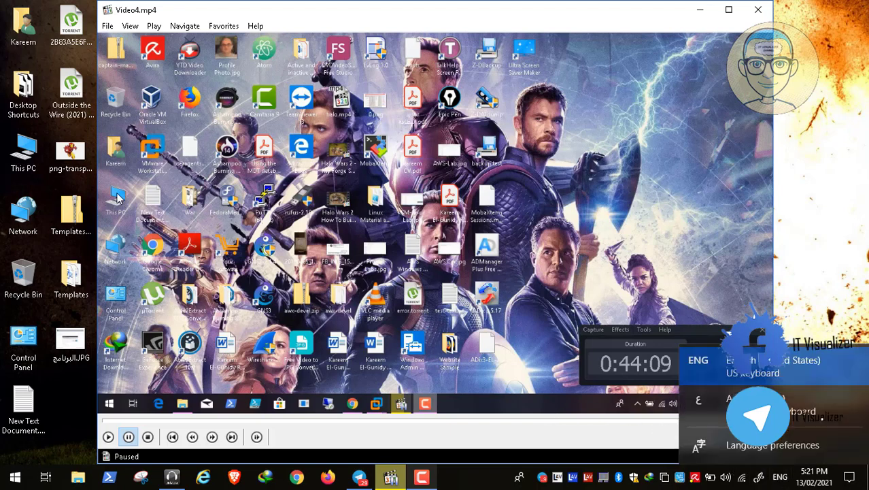
{"action": "left_click", "coordinate": [827, 176]}
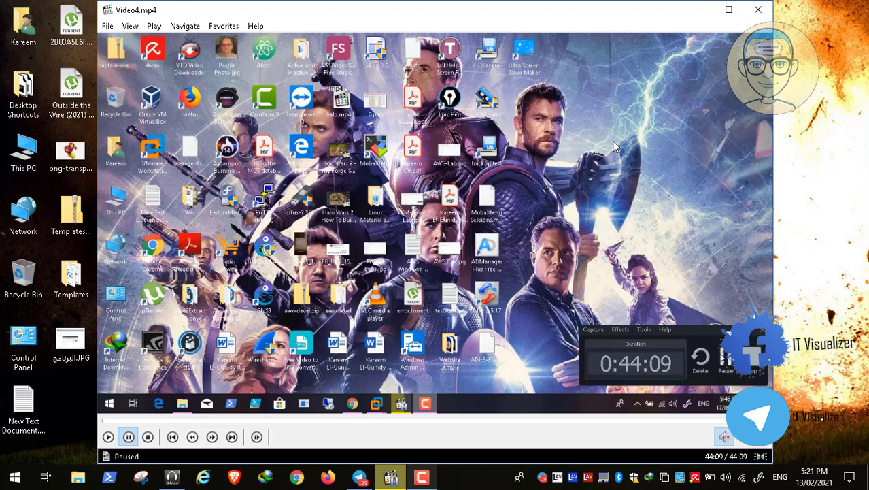